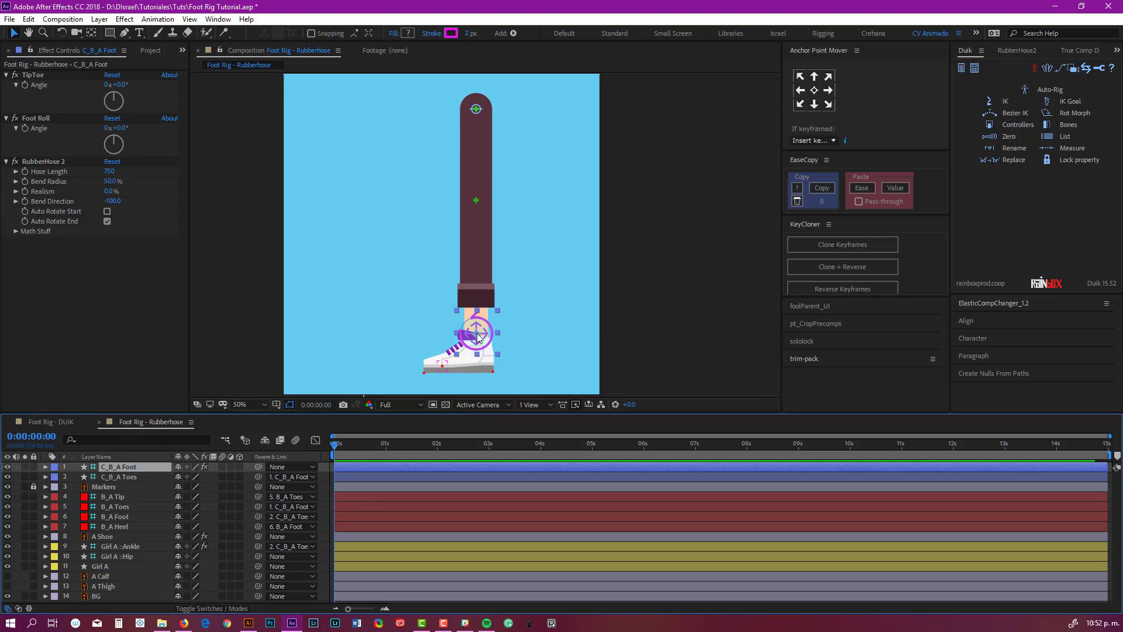
- Show the RubberHose2 tools and view the Foot Rig - DUIK composition, returning to Foot Rig - Rubberhose
left_click(1015, 50)
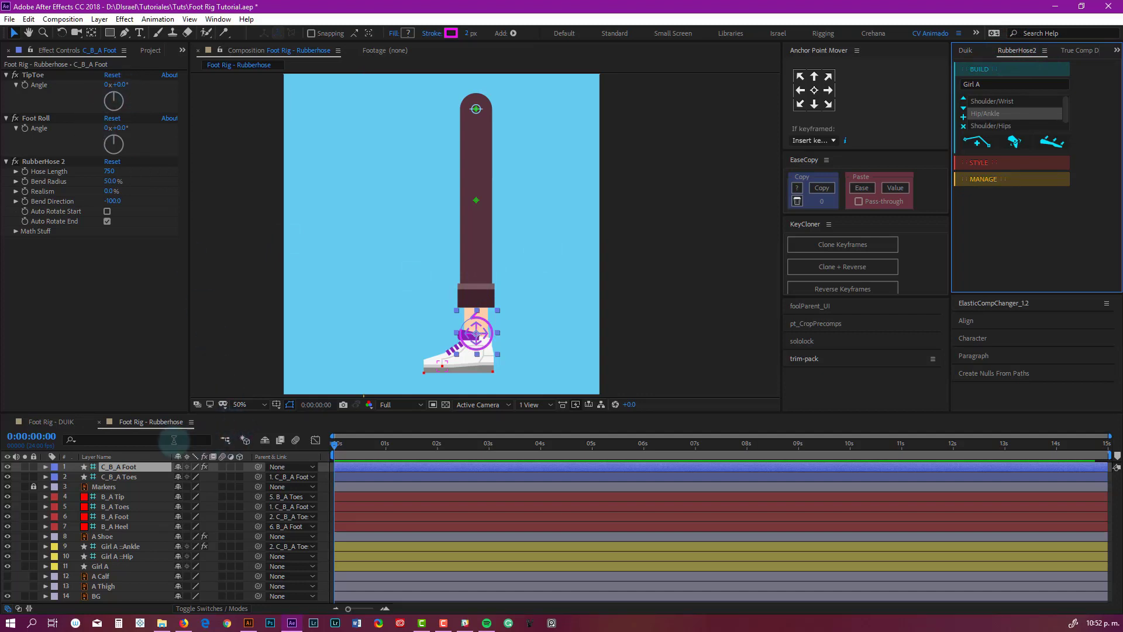
left_click(55, 421)
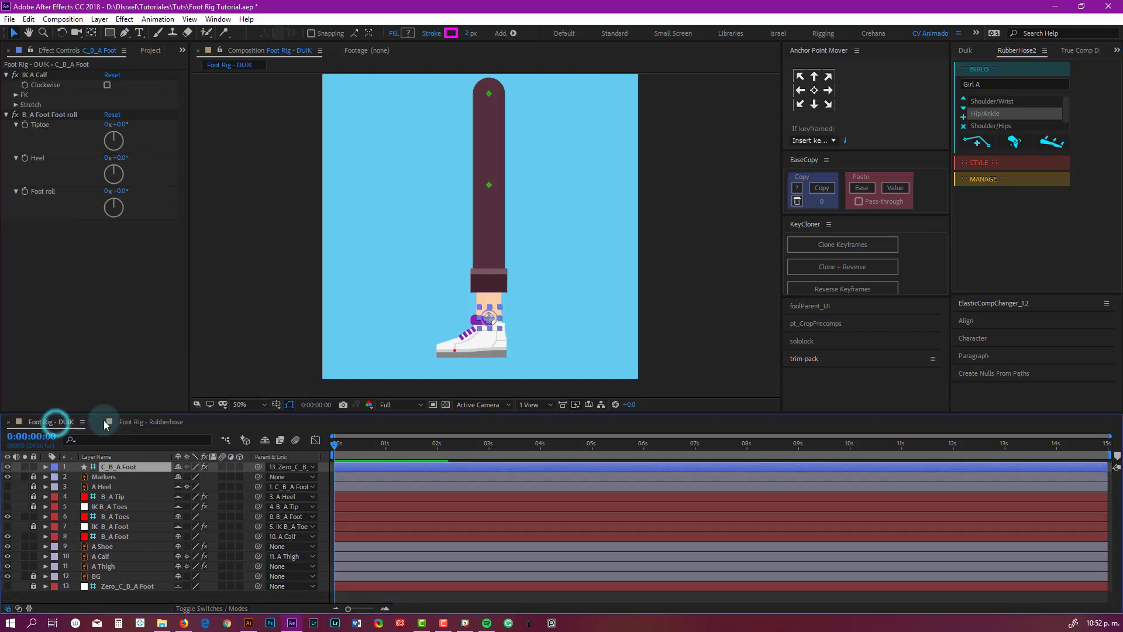
left_click(147, 422)
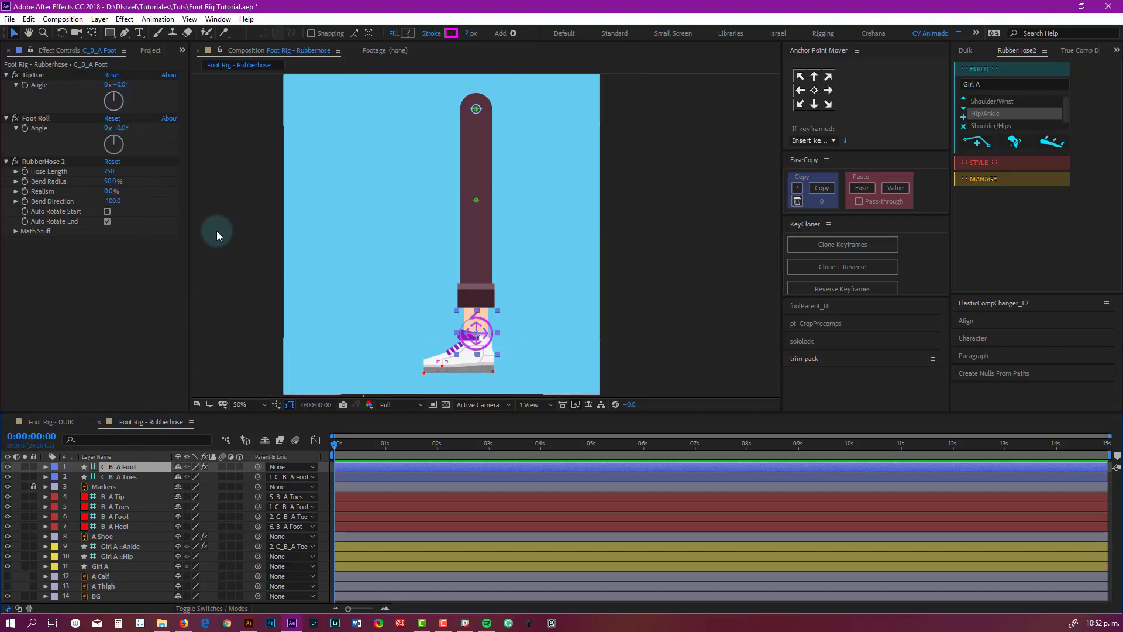
- Try out the Foot Roll and TipToe angles on the C_B_A Foot controller
mouse_move(119, 127)
left_mouse_down()
mouse_move(107, 127)
mouse_move(133, 126)
mouse_move(105, 128)
mouse_move(127, 128)
left_mouse_up()
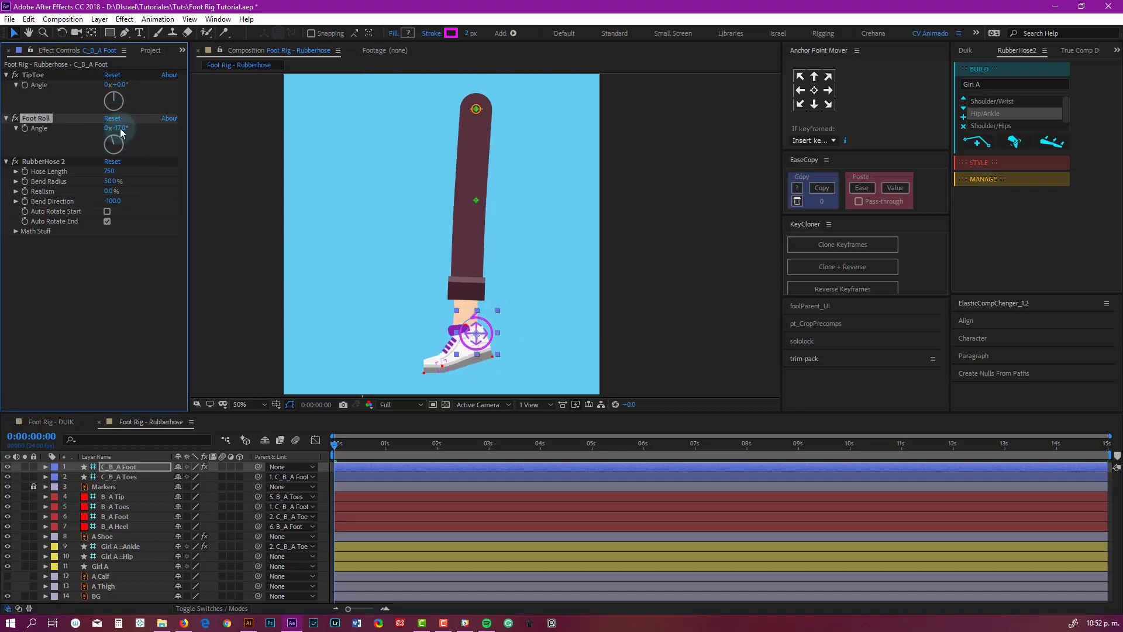
mouse_move(120, 86)
left_mouse_down()
mouse_move(135, 81)
mouse_move(116, 83)
left_mouse_up()
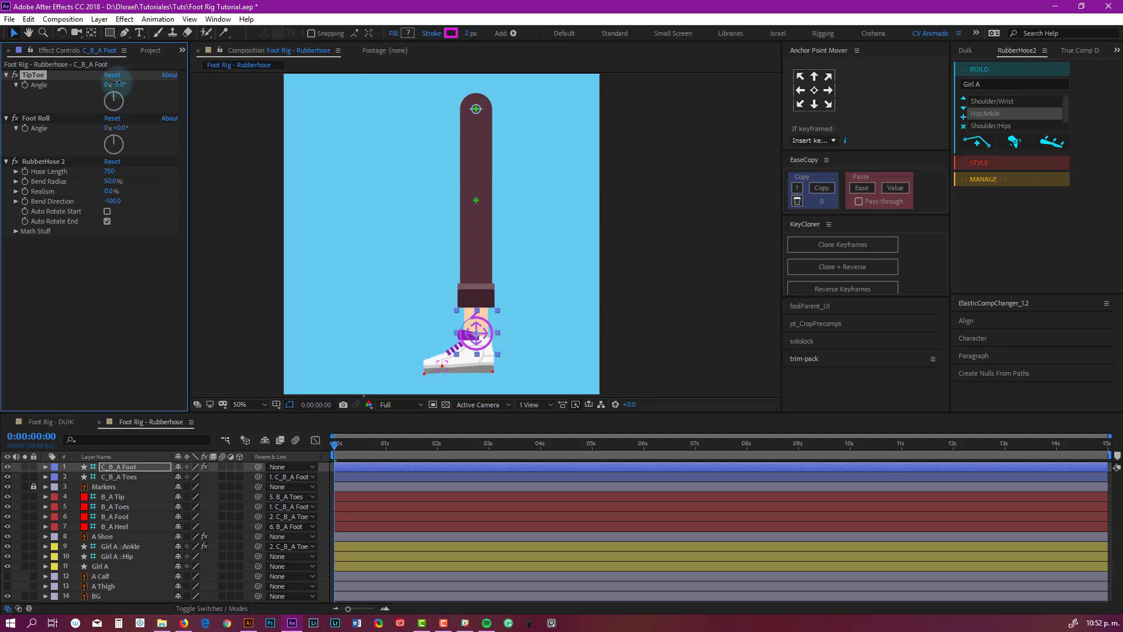
left_click(182, 120)
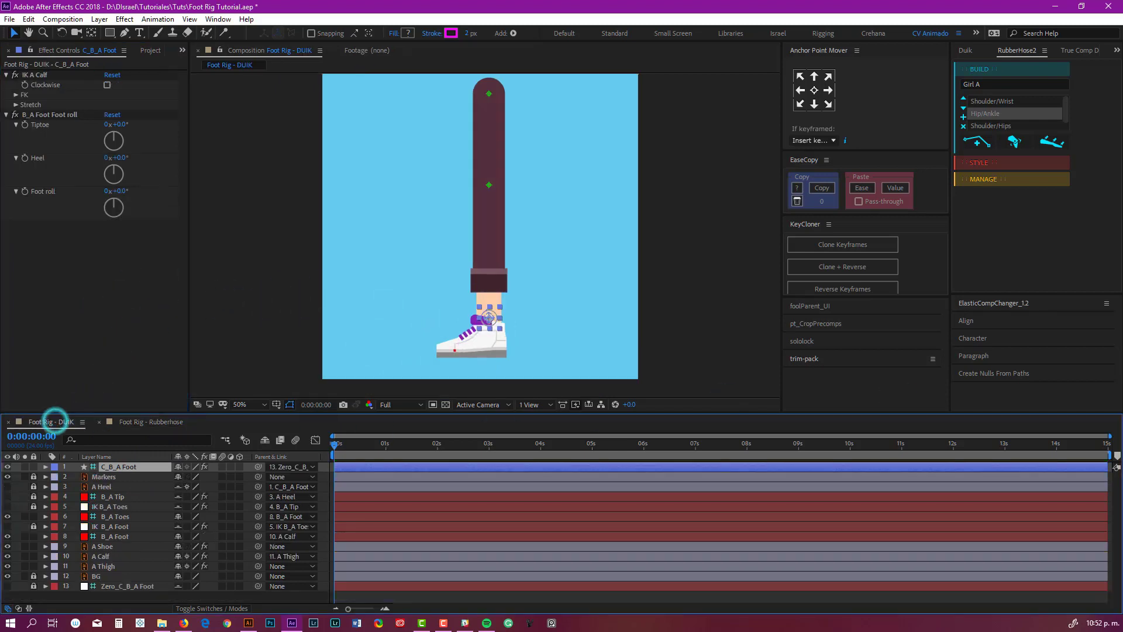
- Import Foot Rig - Rubberhose.ai as a composition with footage dimensions set to Layer Size
key("ctrl+0")
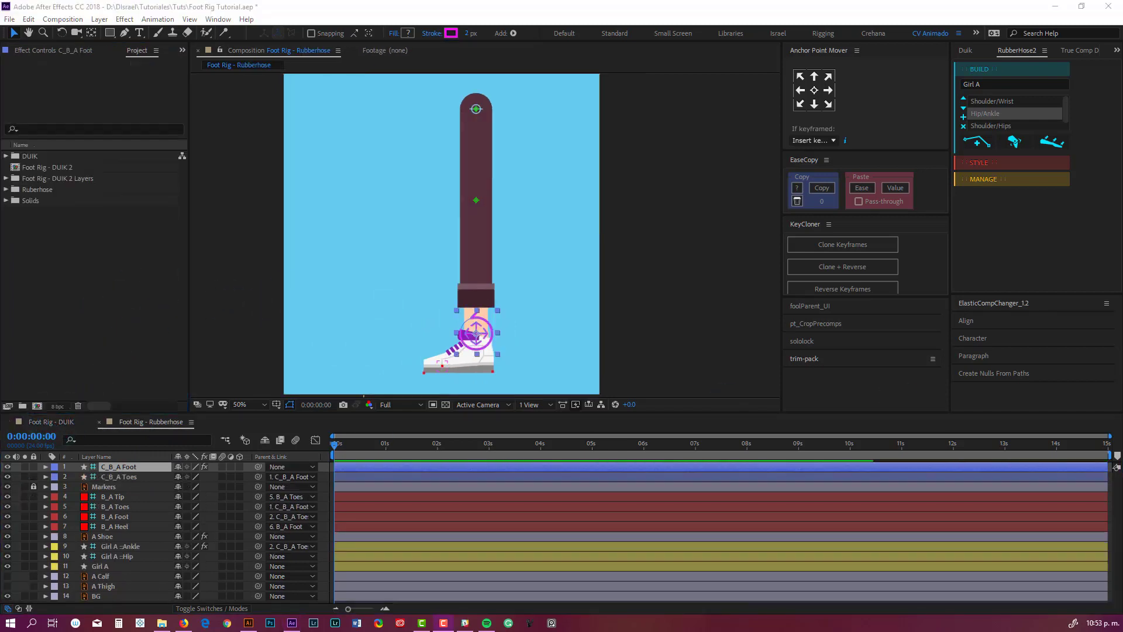
left_click(69, 237)
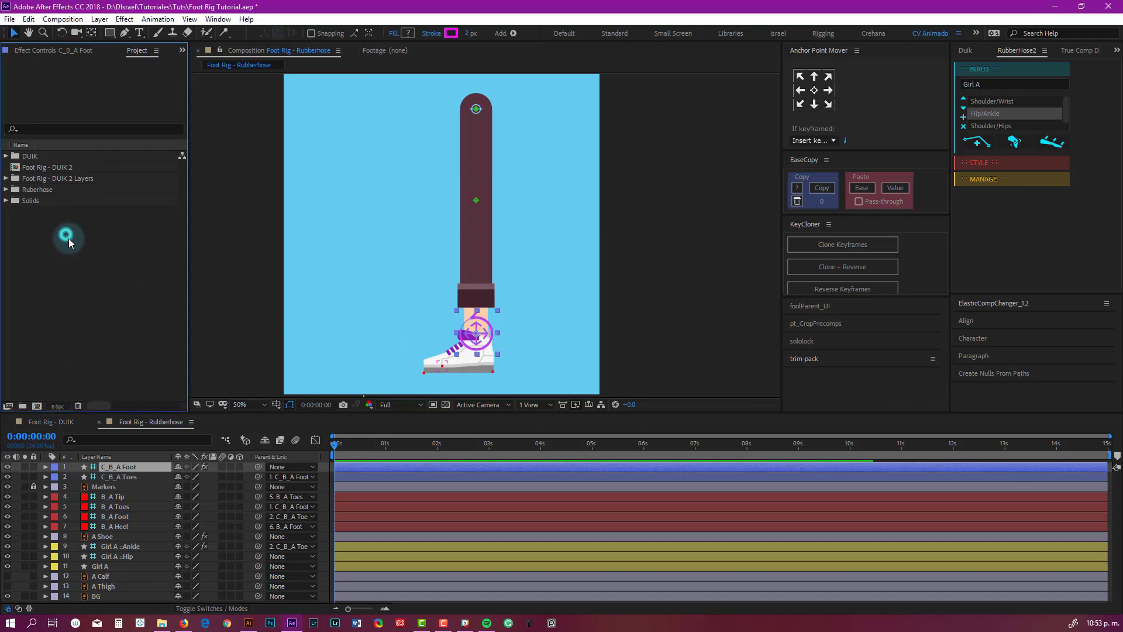
double_click(108, 270)
left_click(376, 229)
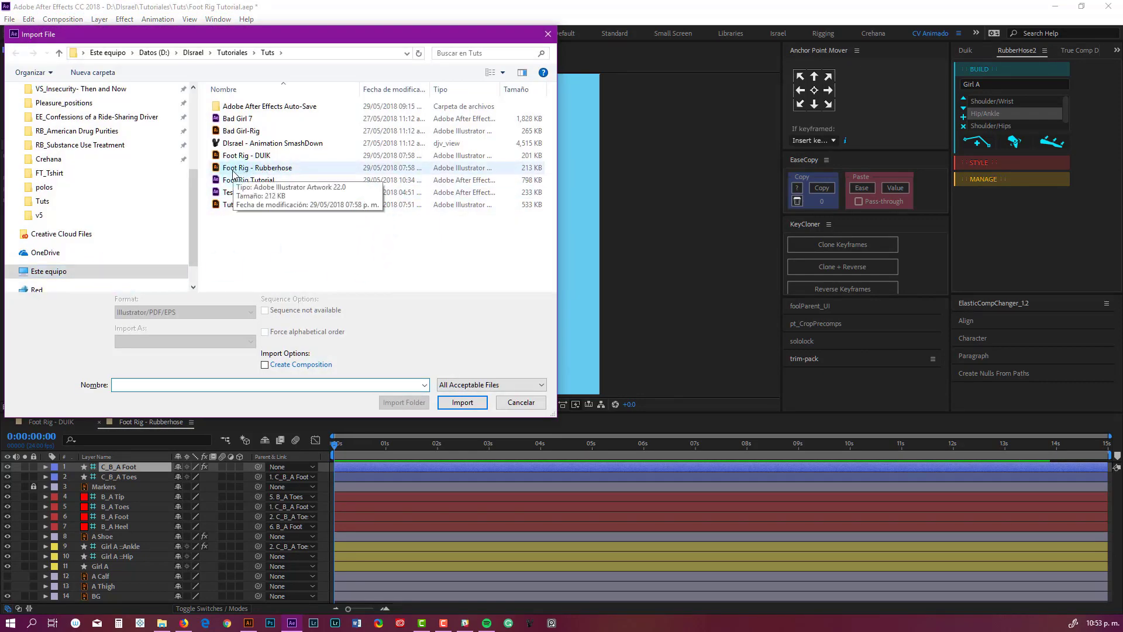
double_click(271, 168)
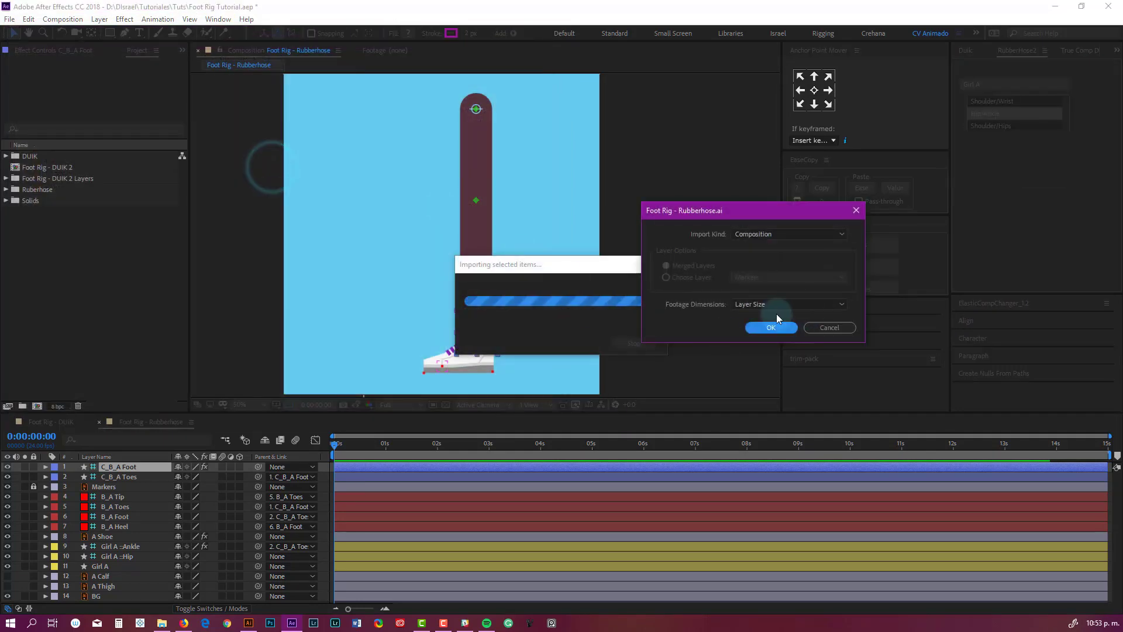
left_click(769, 327)
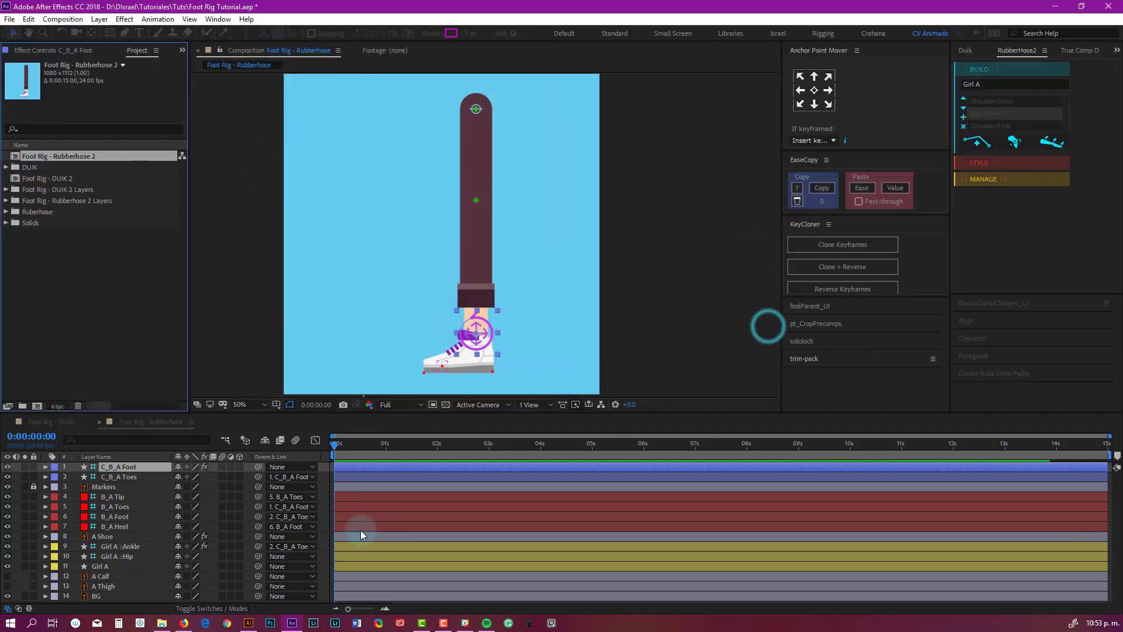
- Switch to Illustrator and compare the Rubberhose and DUIK leg files, checking the heel marker in the DUIK file
left_click(248, 622)
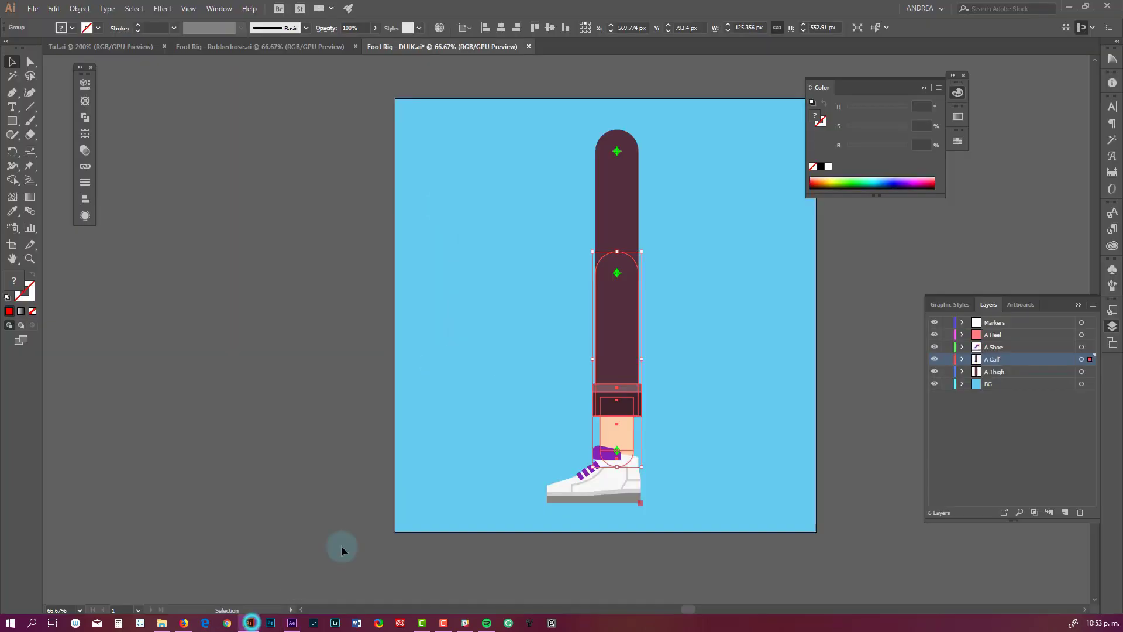
left_click(293, 44)
left_click(448, 48)
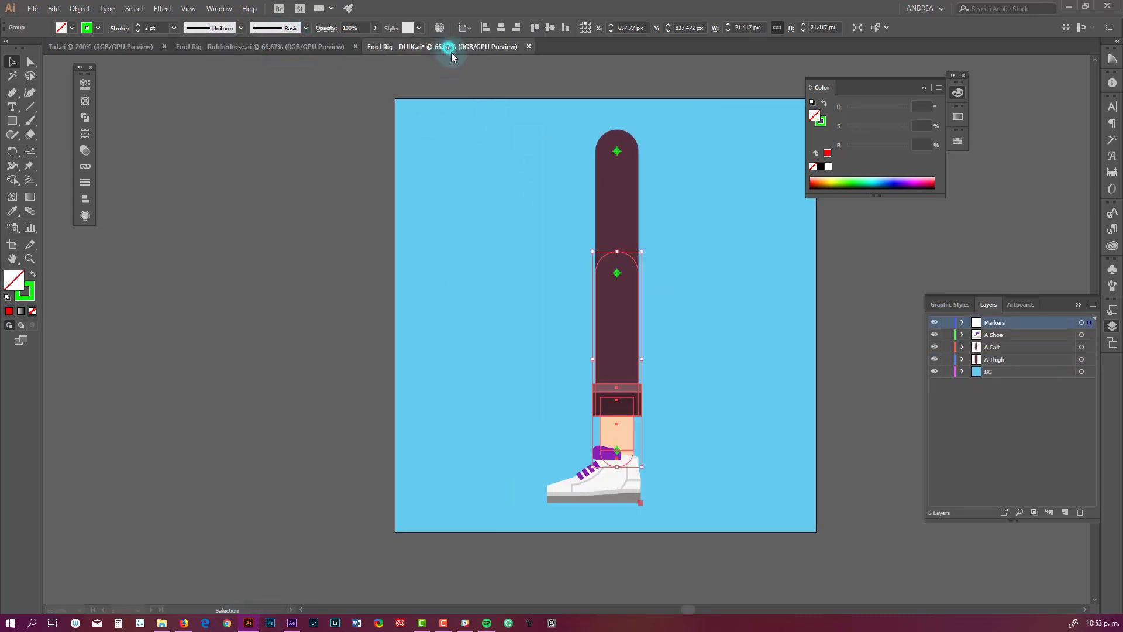
left_click(305, 46)
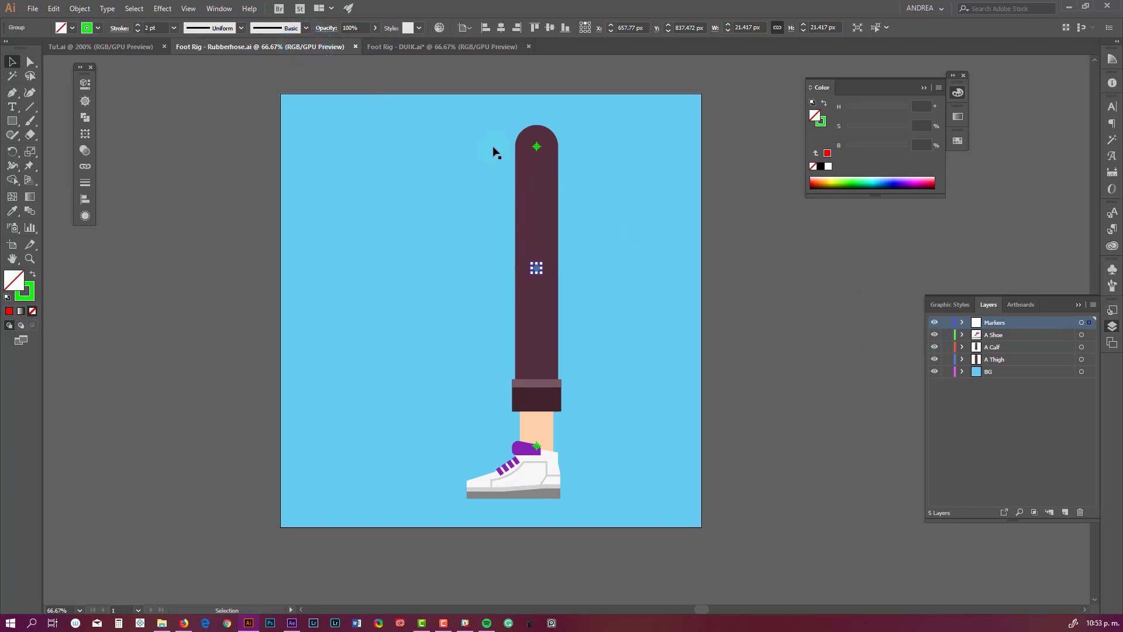
left_click(448, 47)
left_click(640, 503)
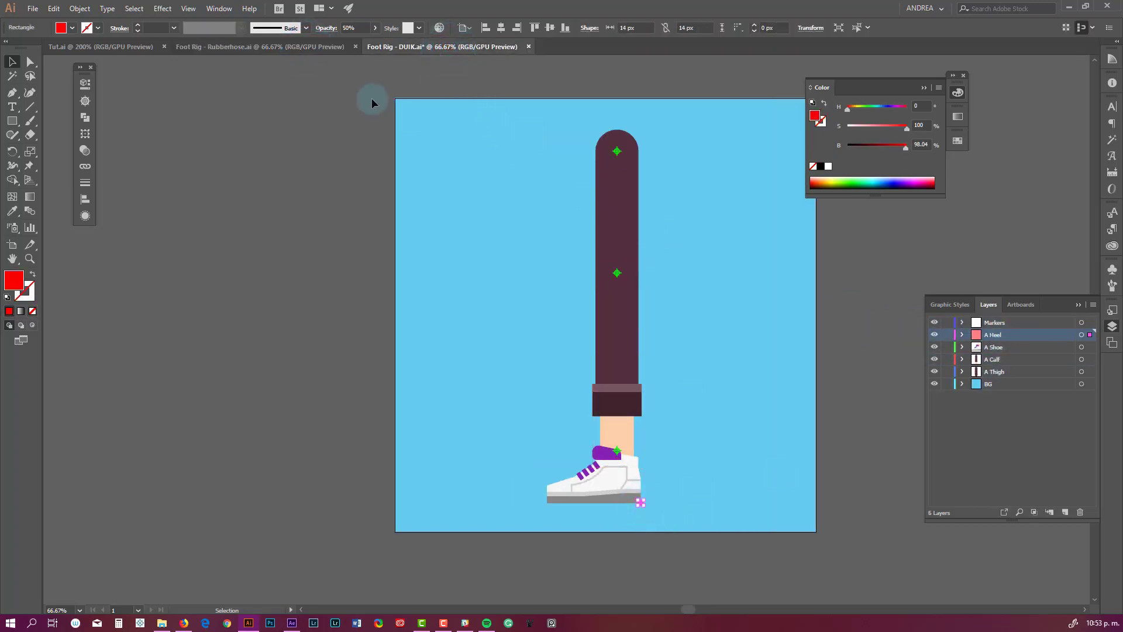
- Examine how the separate thigh and calf shapes overlap at the knee in the Foot Rig - Rubberhose.ai artwork
left_click(308, 47)
left_click(533, 214)
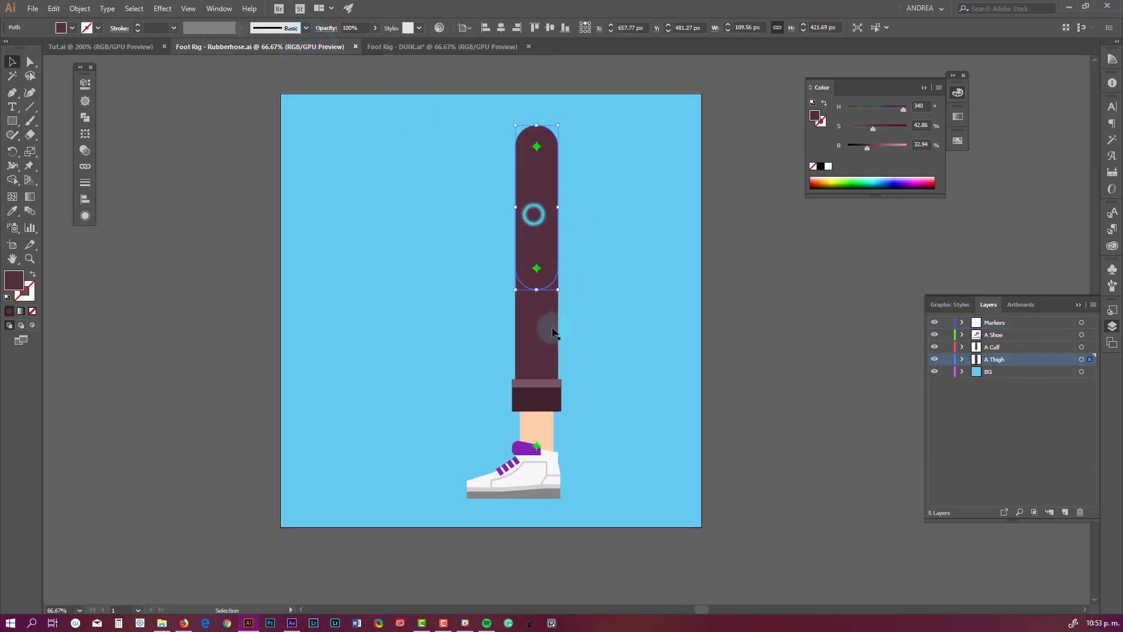
left_click(541, 330)
left_click(534, 199)
left_click(541, 312)
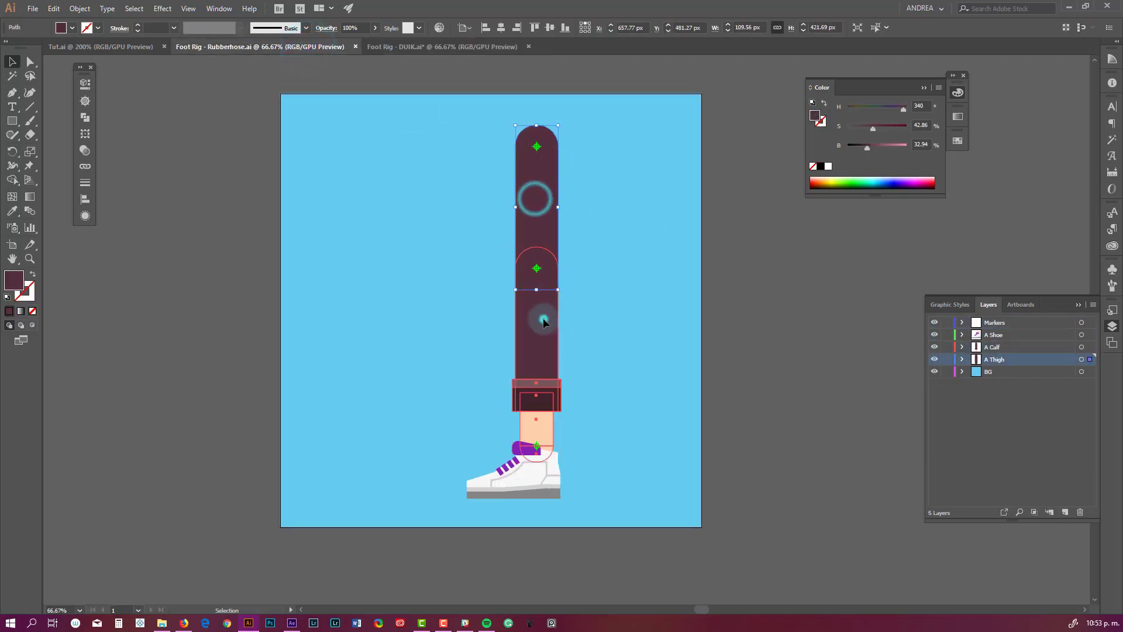
left_click(534, 213)
left_click(543, 311)
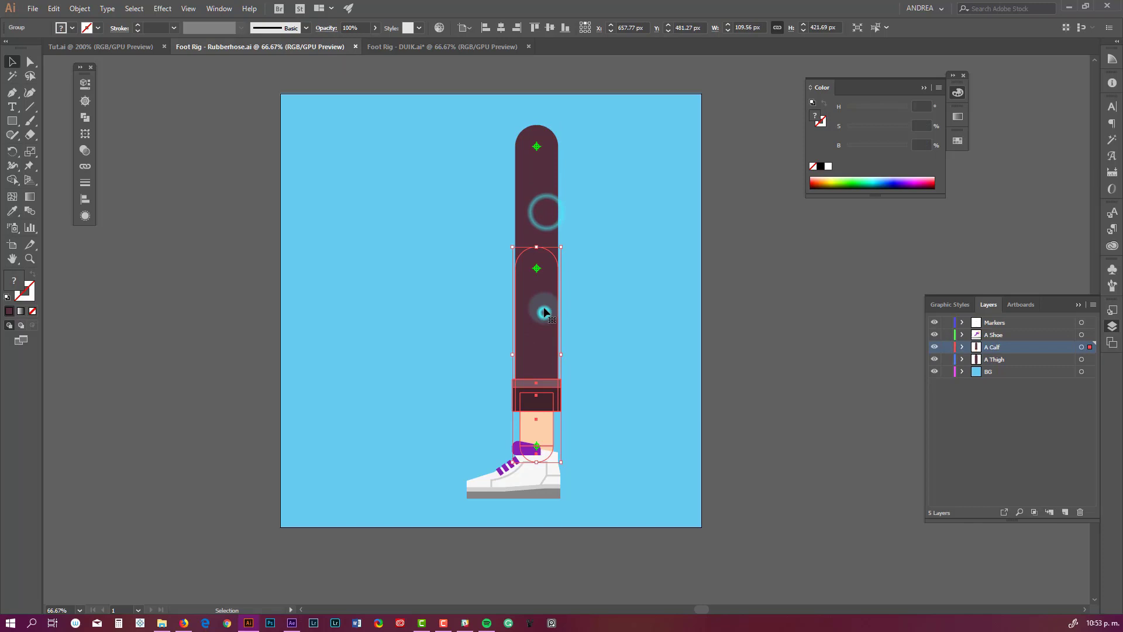
left_click(553, 194)
left_click(539, 194)
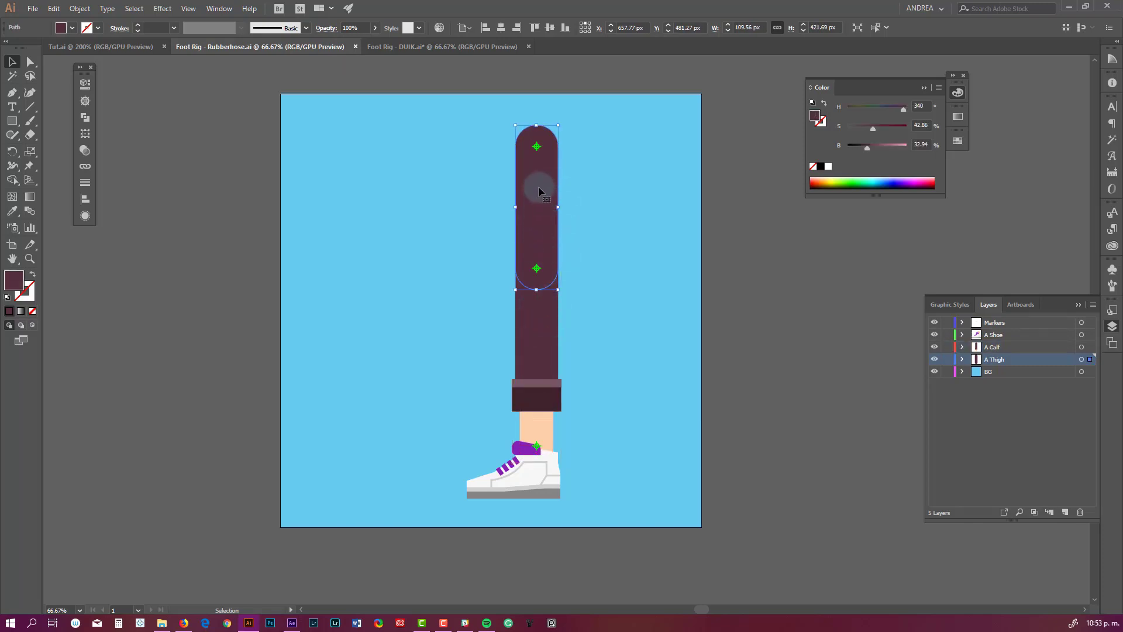
- Switch back to After Effects and open the imported Foot Rig - Rubberhose 2 composition
left_click(304, 621)
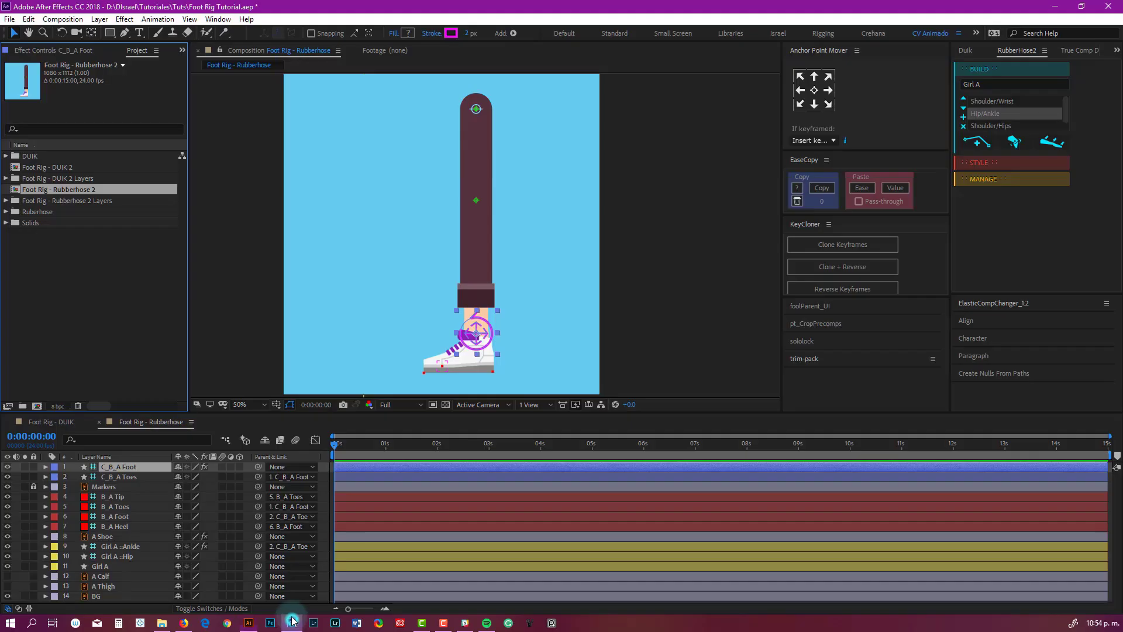
double_click(76, 190)
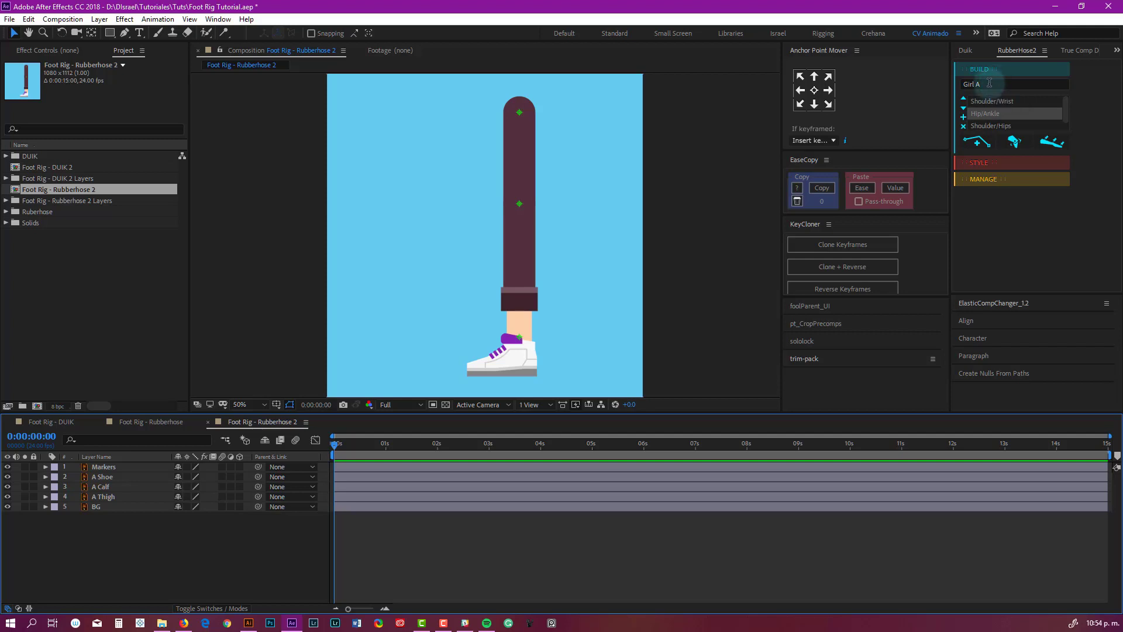
- Create a new RubberHose named A Leg using the Hip/Ankle controller pair
left_click(988, 83)
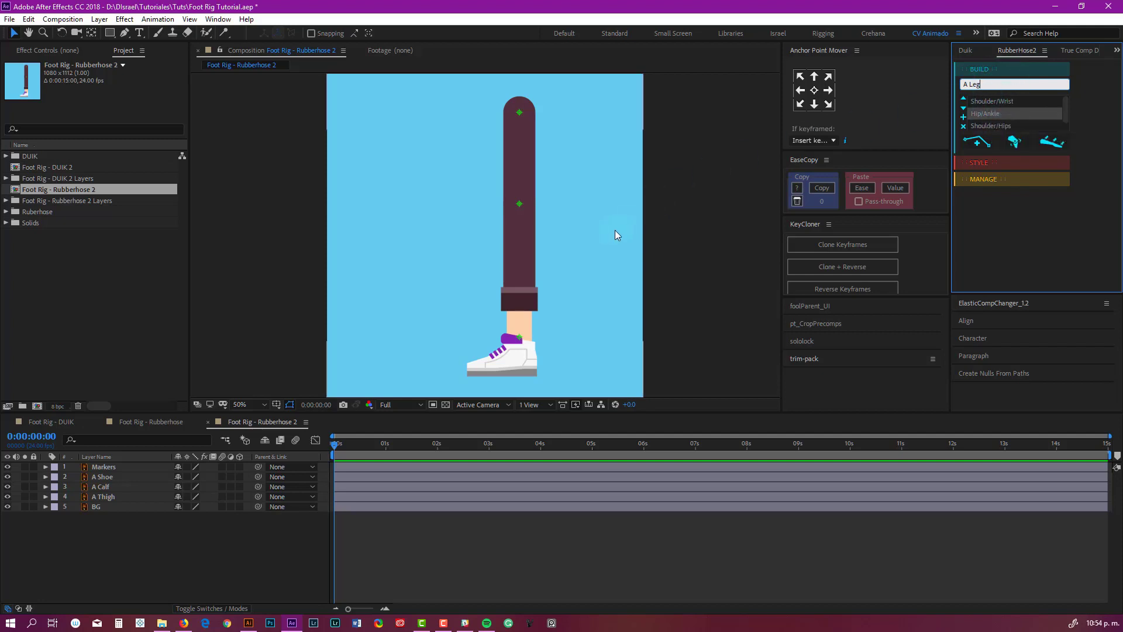
left_click(1006, 104)
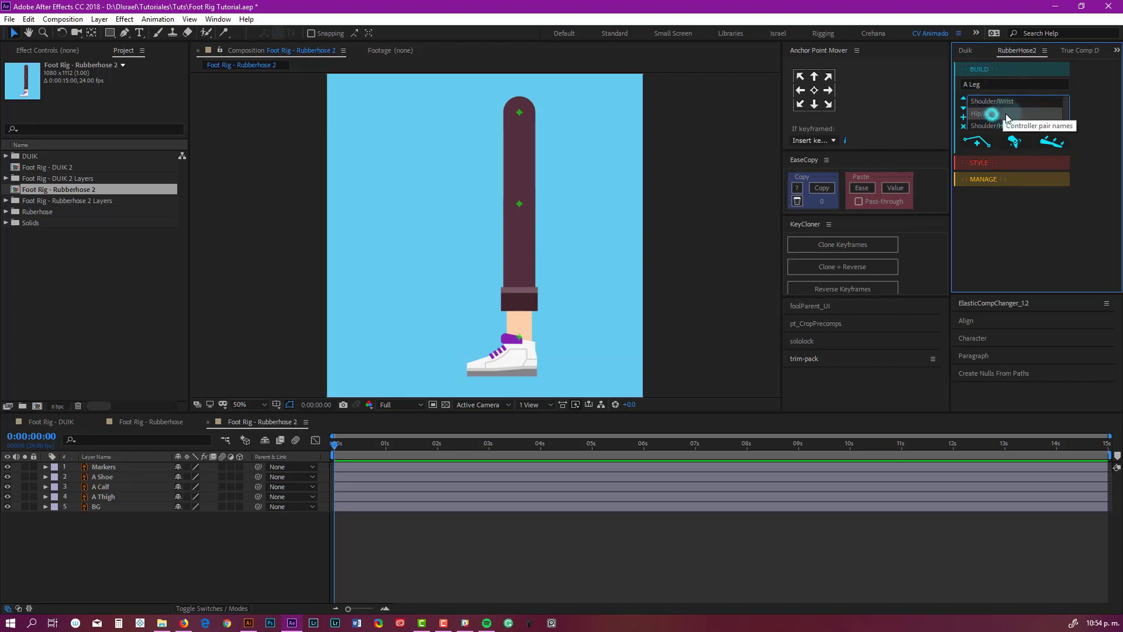
left_click(994, 127)
left_click(993, 128)
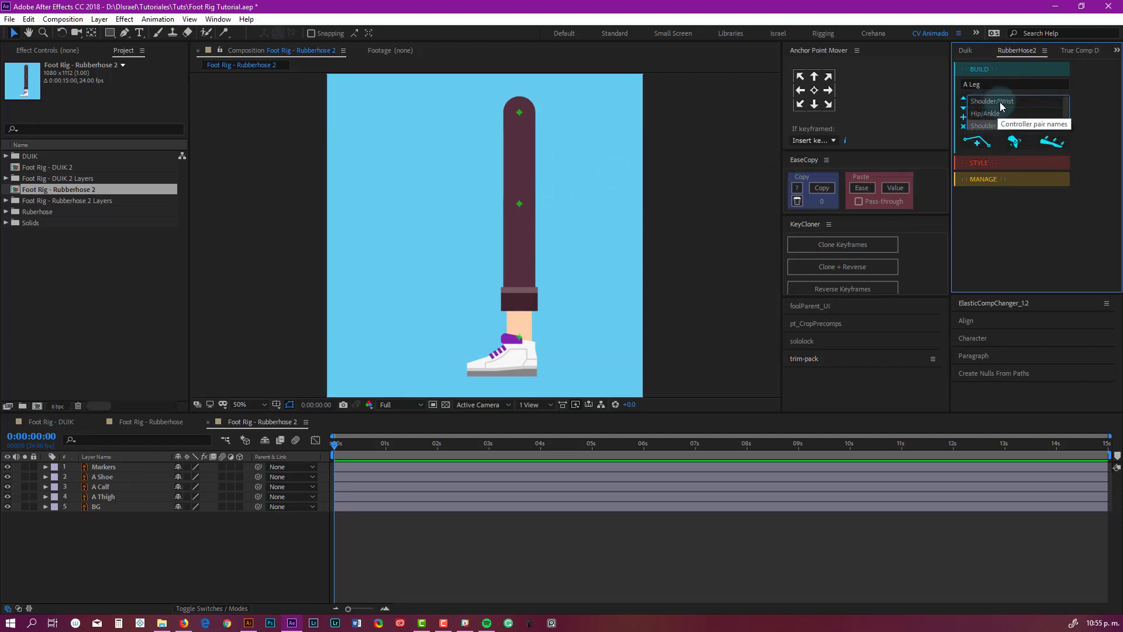
left_click(989, 116)
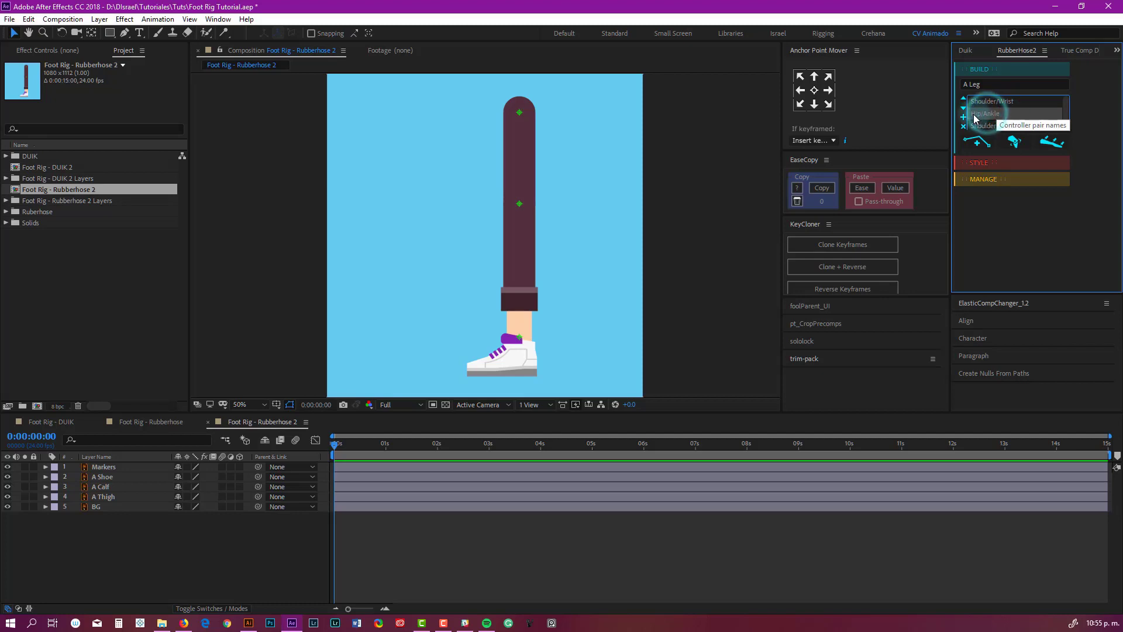
left_click(1032, 110)
left_click(980, 146)
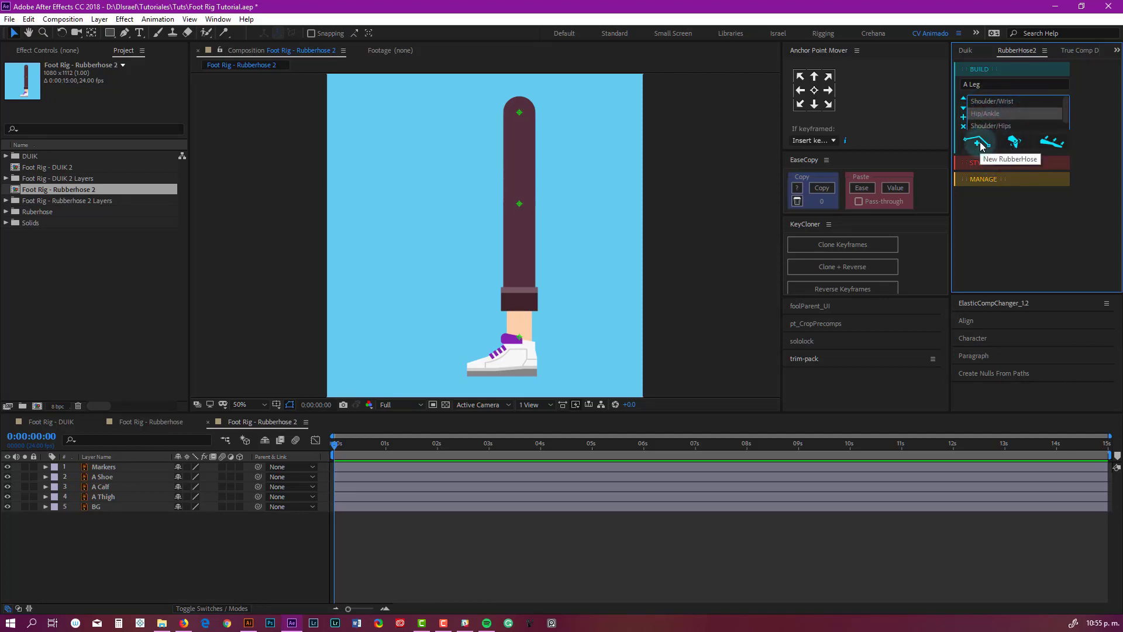
left_click(981, 145)
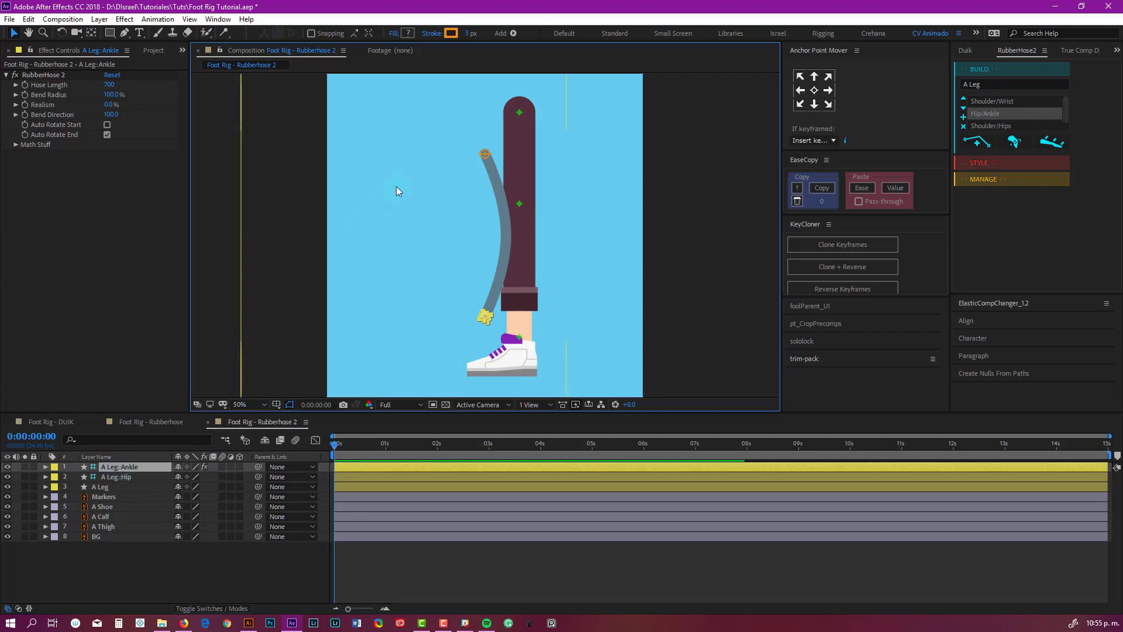
- Move the A Leg::Ankle controller close to the green ankle marker
left_click(128, 466)
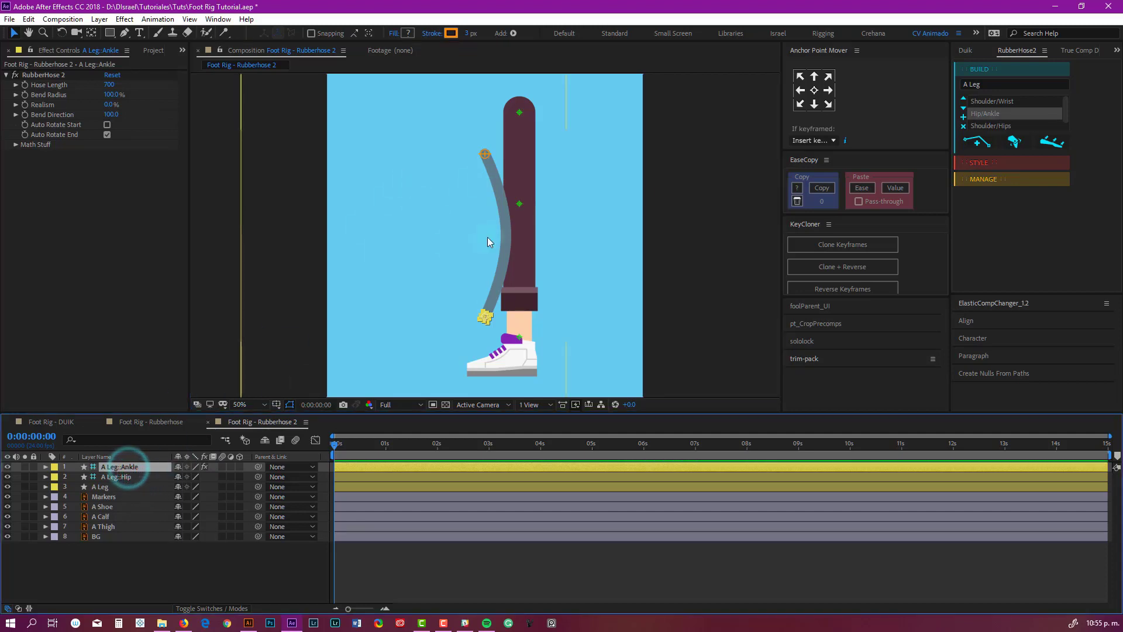
left_click_drag(485, 319, 517, 343)
scroll(517, 343, "up", 6)
scroll(541, 304, "up", 1)
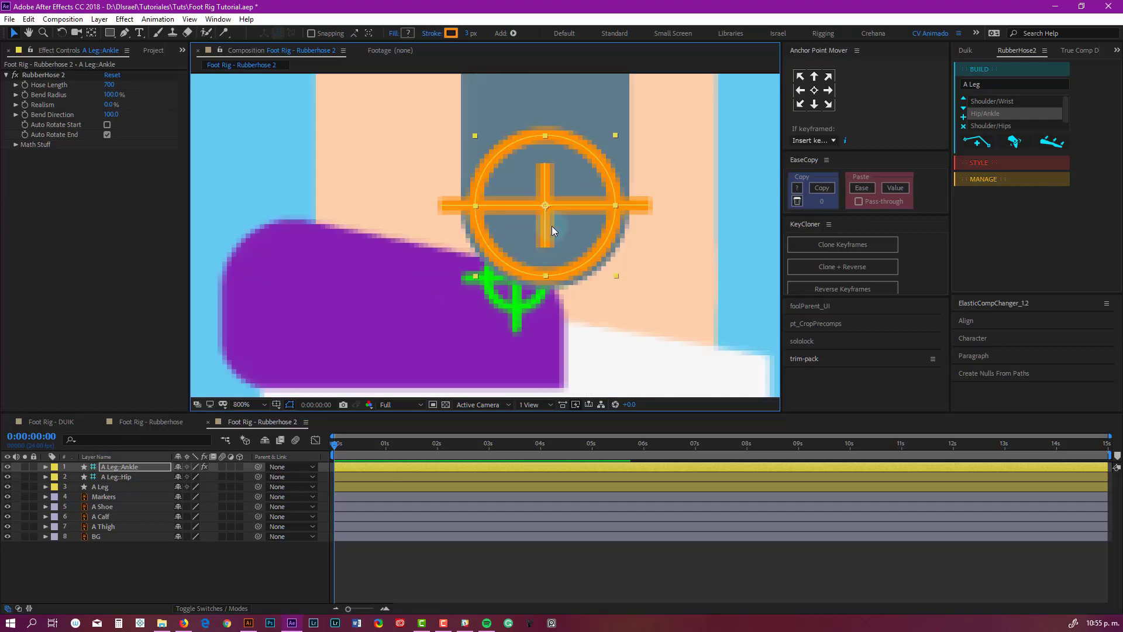
- Move the A Leg::Ankle, A Leg::Hip and A Leg layers directly below the Markers layer
left_click(114, 487, "shift")
left_click_drag(114, 485, 126, 500)
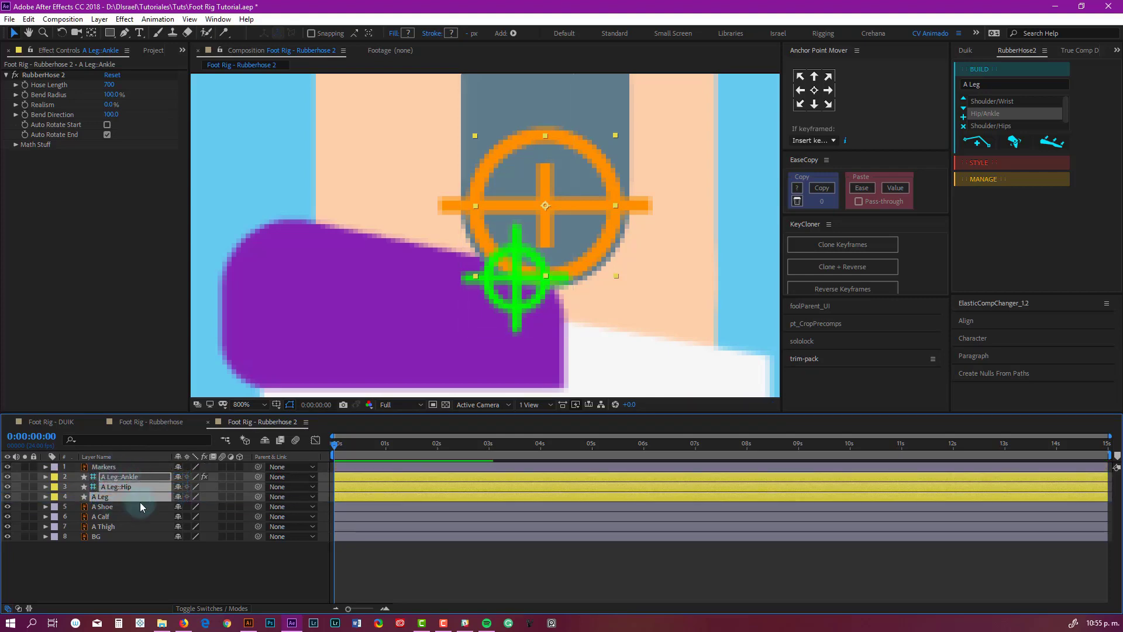
left_click(120, 575)
- Center the A Leg::Ankle controller on the green ankle marker
left_click(125, 477)
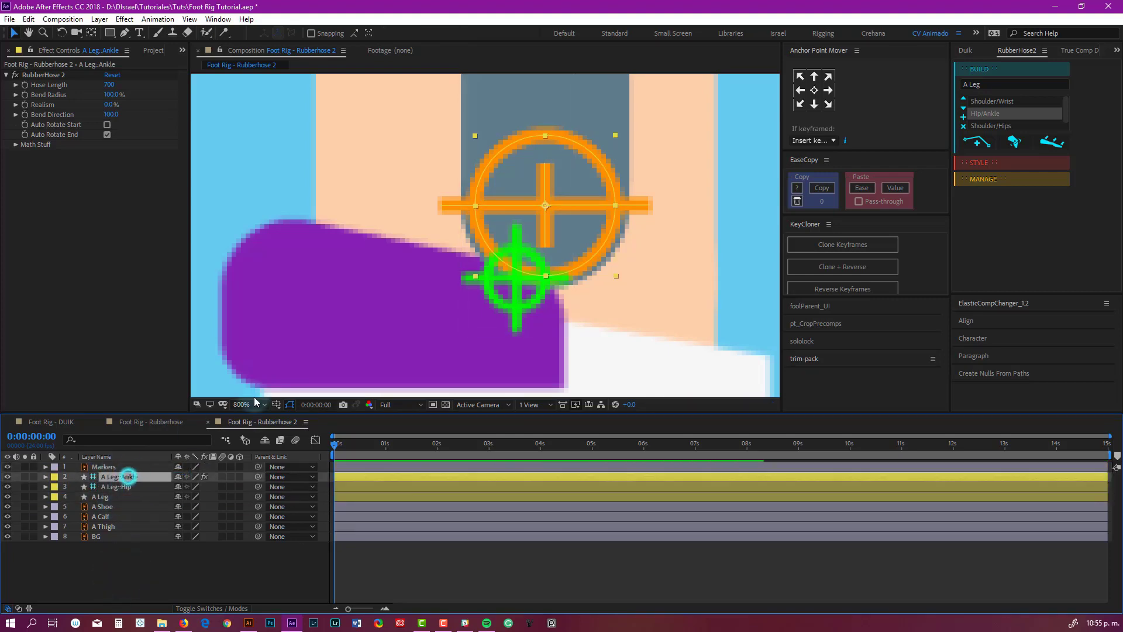
left_click_drag(543, 214, 515, 280)
- Reveal the Position of both A Leg controllers and set A Leg::Hip's X position to match A Leg::Ankle's, 657.6
left_click(115, 486)
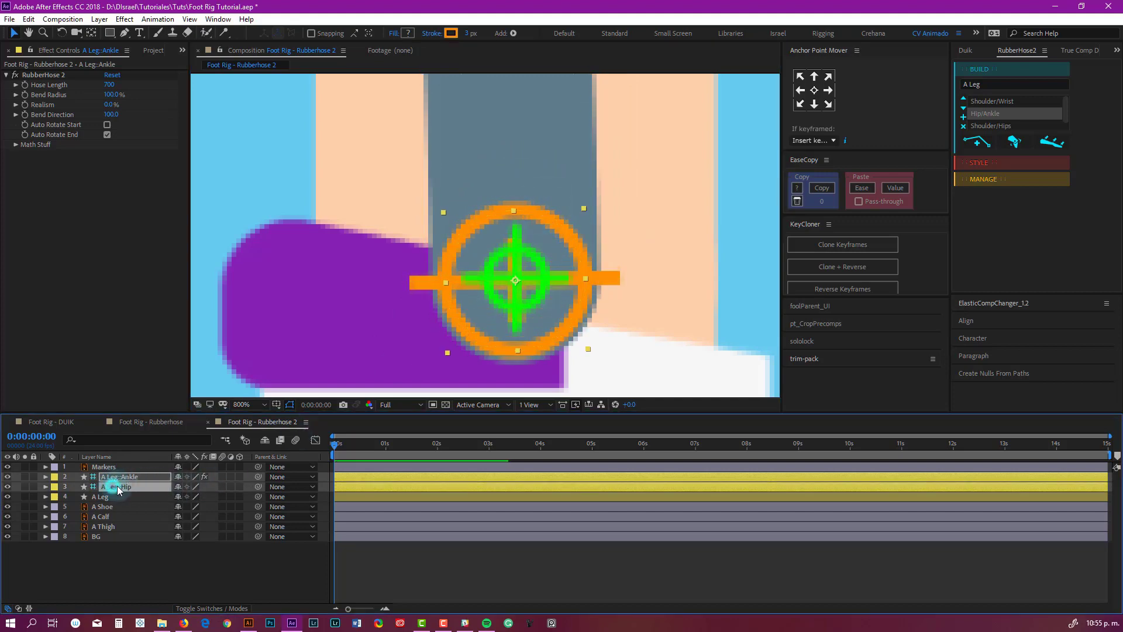
key("p")
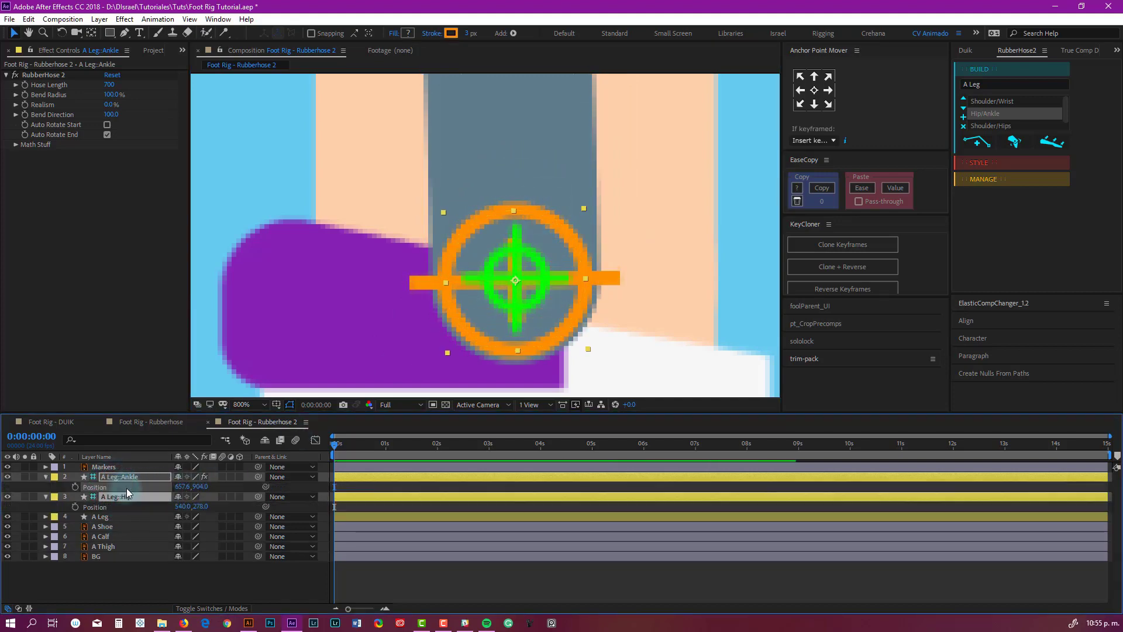
left_click(151, 563)
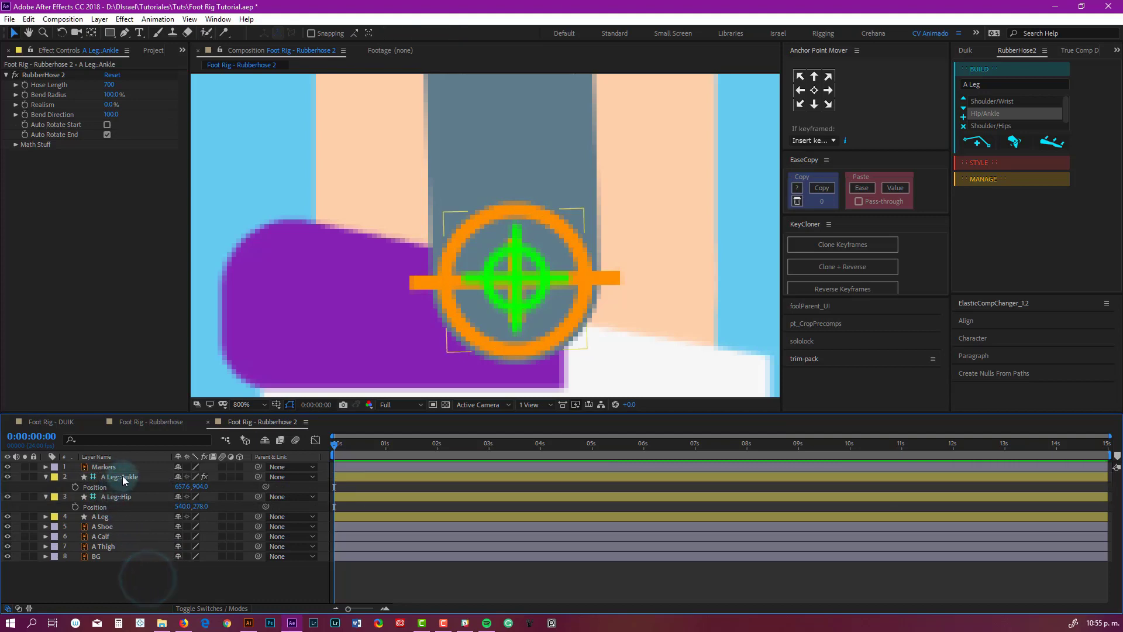
left_click(184, 486)
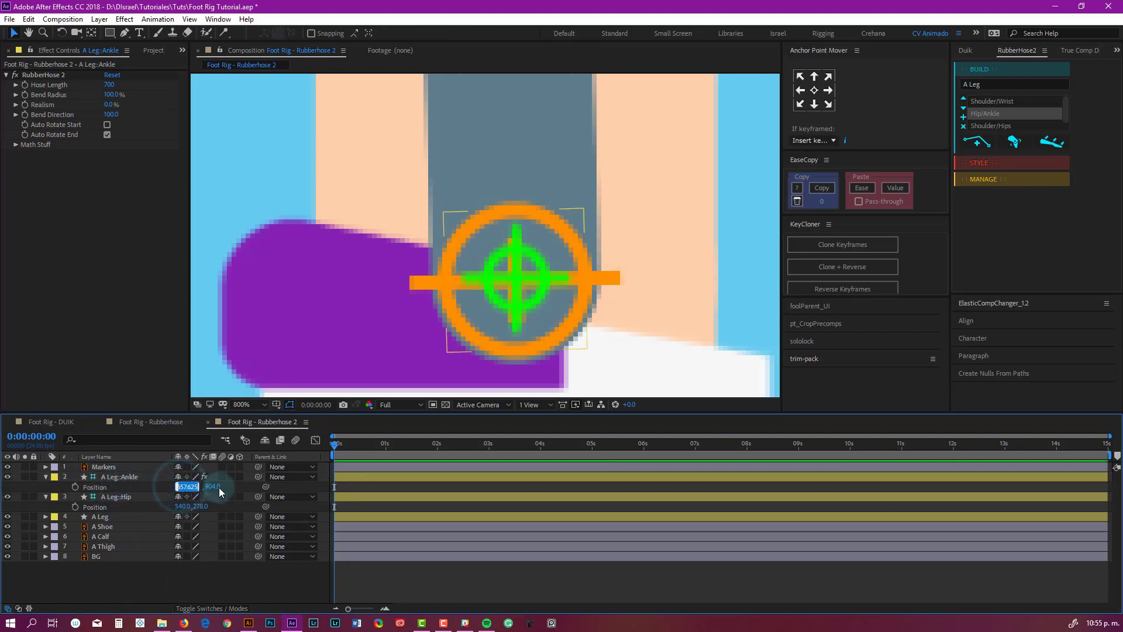
left_click(183, 507)
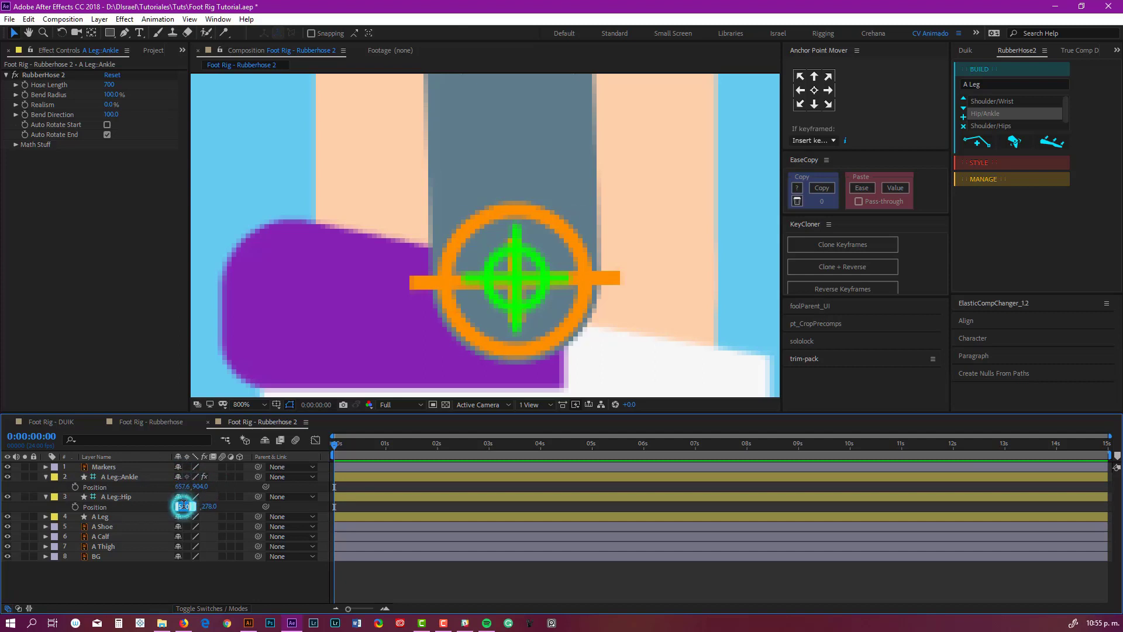
left_click(183, 506)
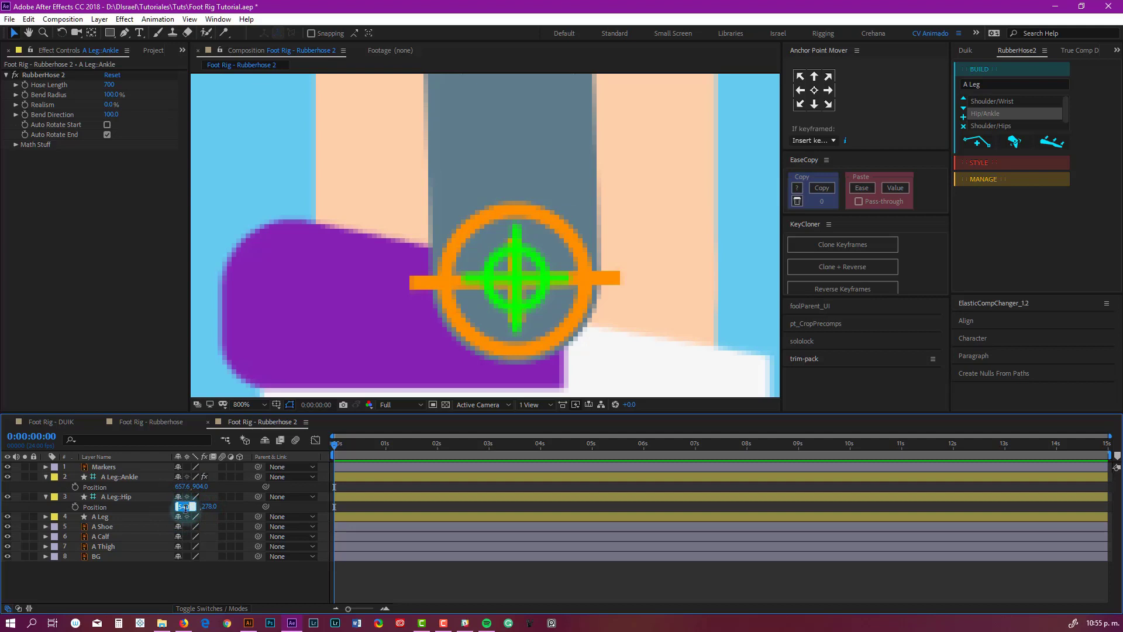
left_click(175, 579)
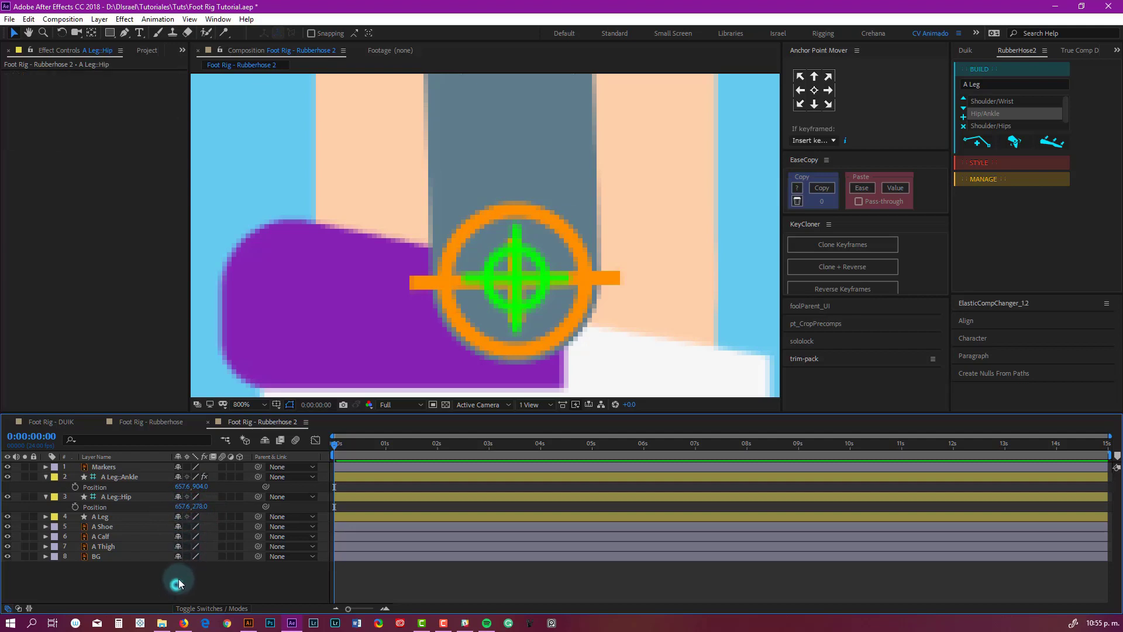
- Move the A Leg::Hip controller vertically onto the green hip marker by changing only its Y position
scroll(434, 255, "down", 2)
scroll(434, 255, "down", 2)
scroll(483, 147, "up", 1)
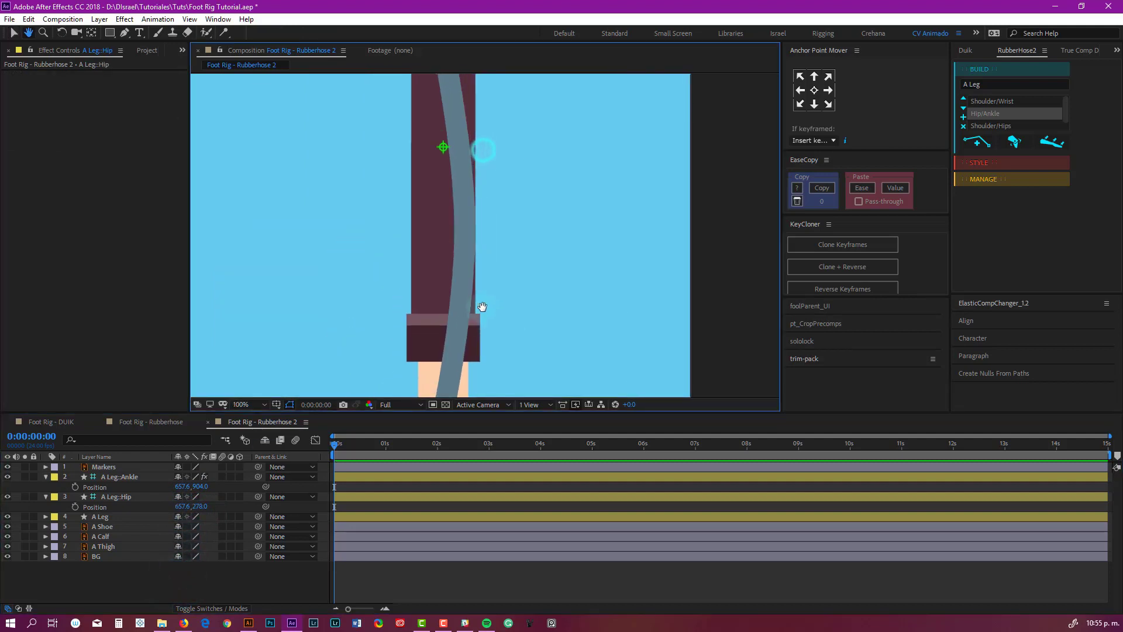
scroll(467, 234, "up", 3)
scroll(443, 168, "up", 2)
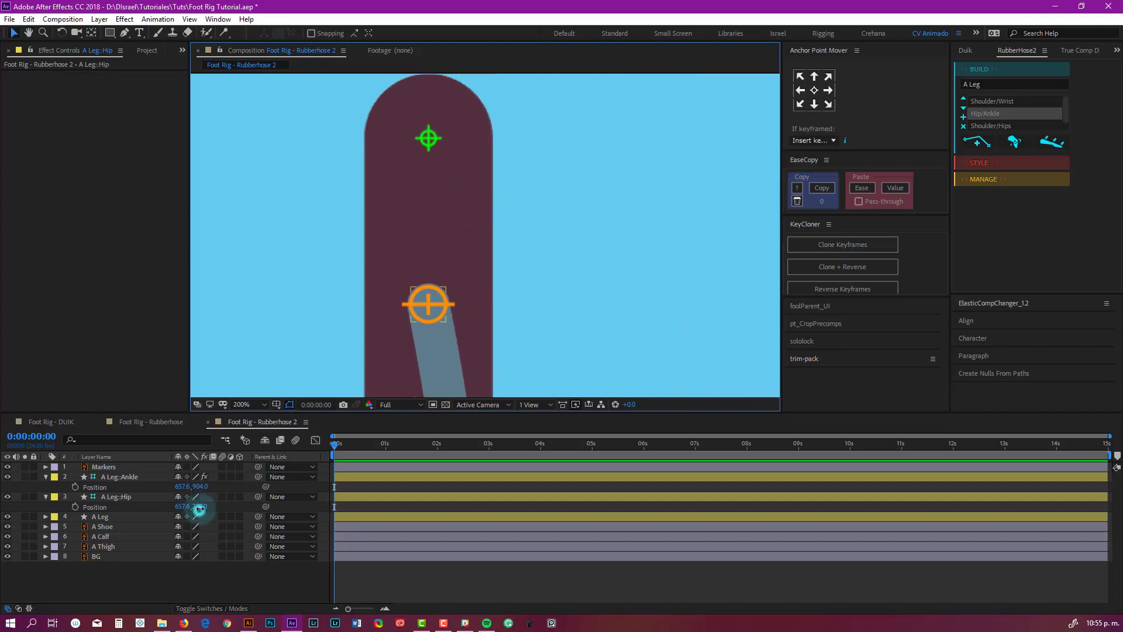
left_click_drag(200, 508, 121, 506)
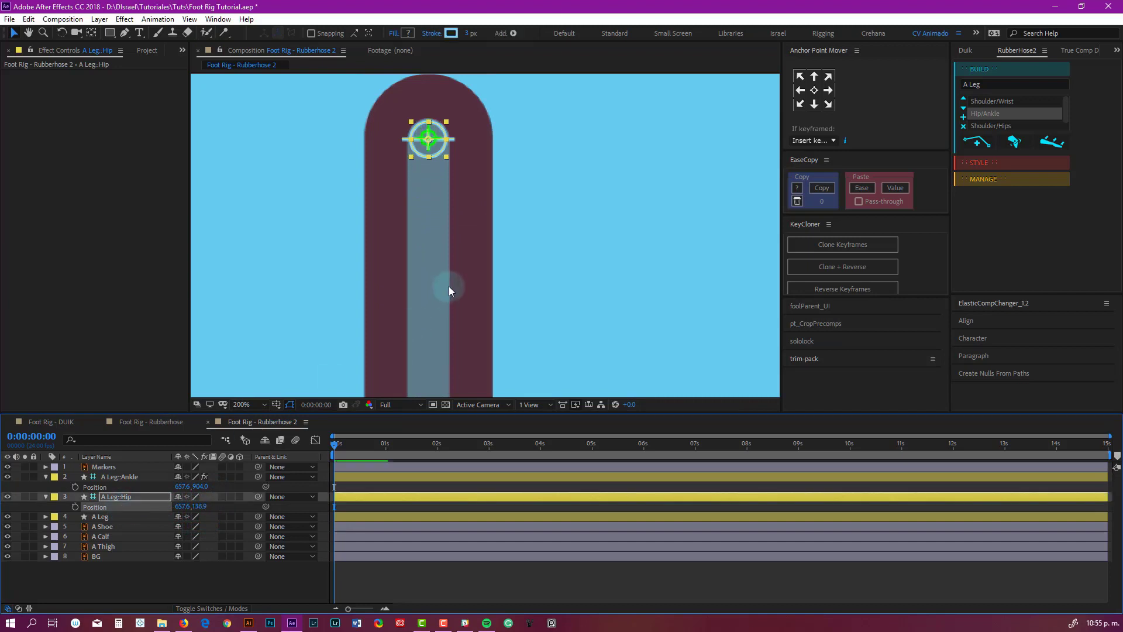
- Widen the A Leg layer's stroke to 112 px to match the thigh's width
scroll(453, 288, "down", 2)
left_click_drag(504, 311, 468, 239)
scroll(468, 238, "down", 2)
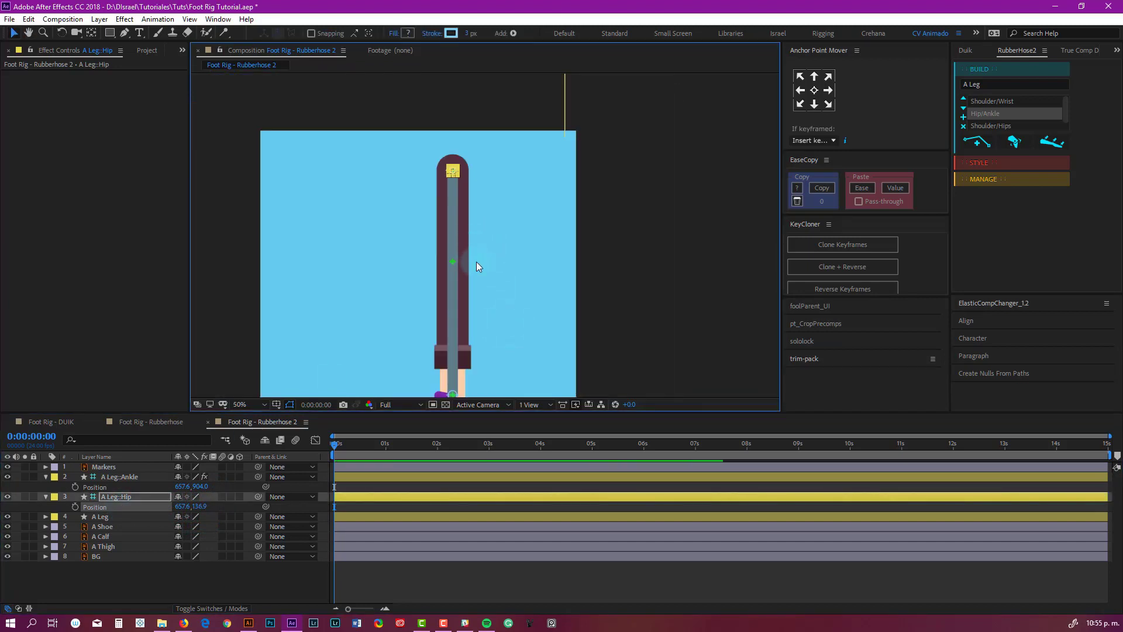
left_click(113, 517)
scroll(507, 189, "up", 2)
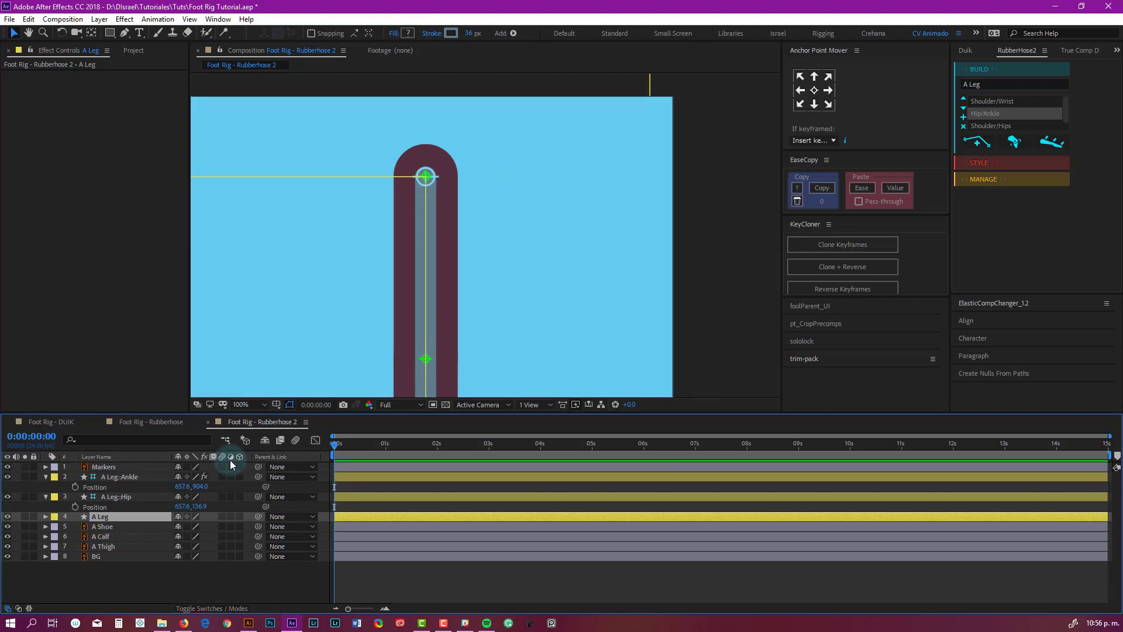
left_click_drag(469, 33, 508, 27)
- Reduce the A Leg layer's stroke width to 73.1 px, judging it against the skin at the ankle
scroll(543, 257, "down", 2)
key("h")
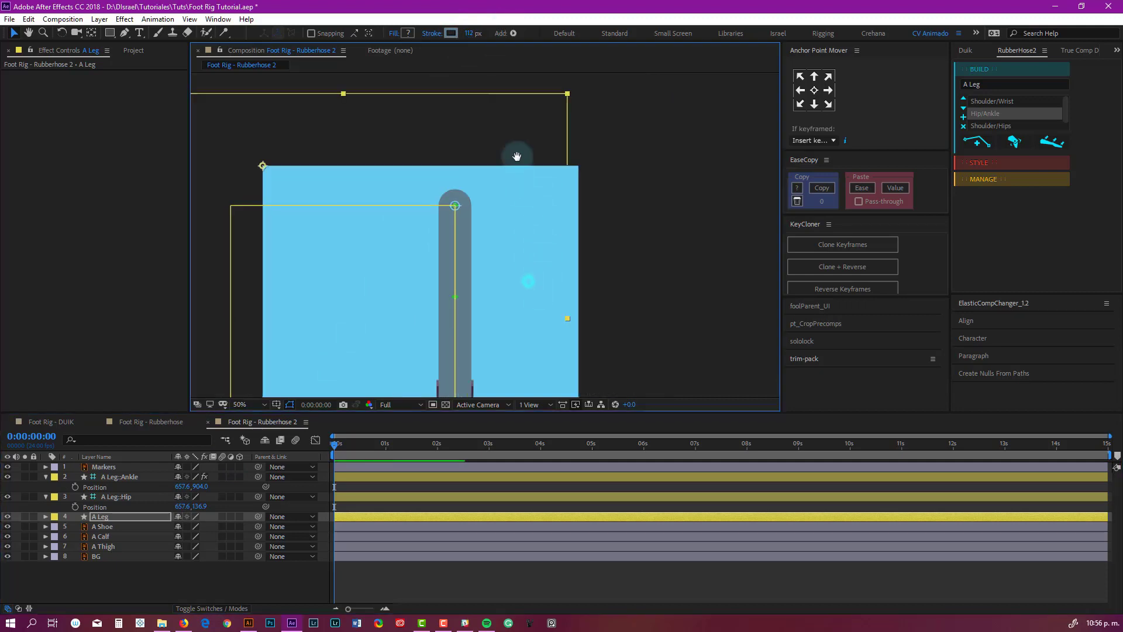
left_click_drag(485, 366, 474, 274)
scroll(468, 266, "up", 2)
key("v")
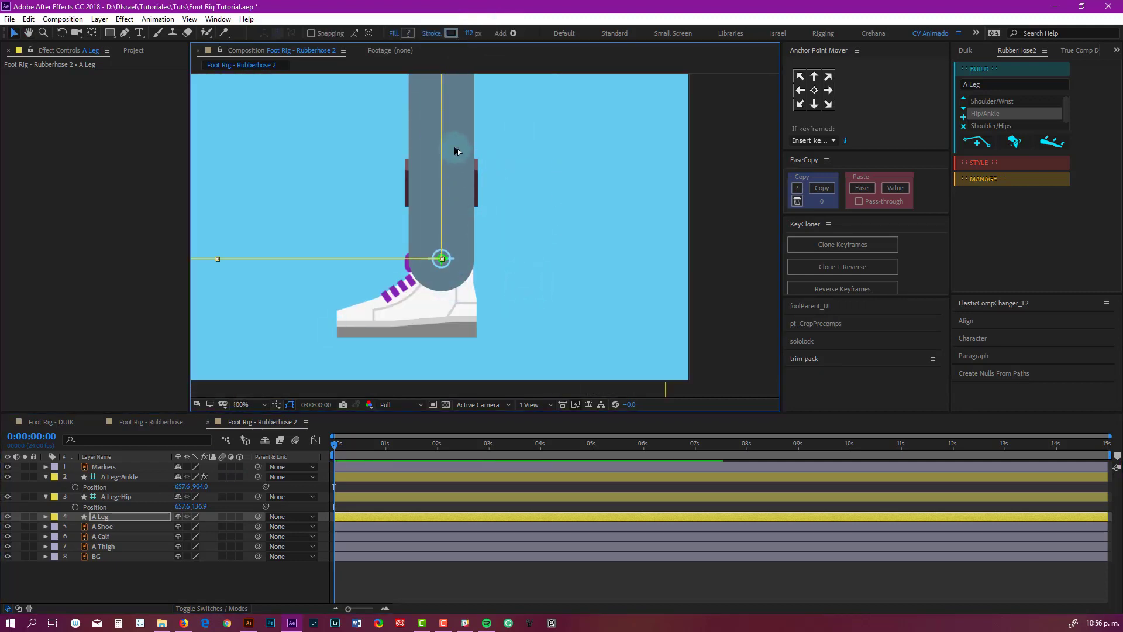
left_click_drag(465, 34, 447, 38)
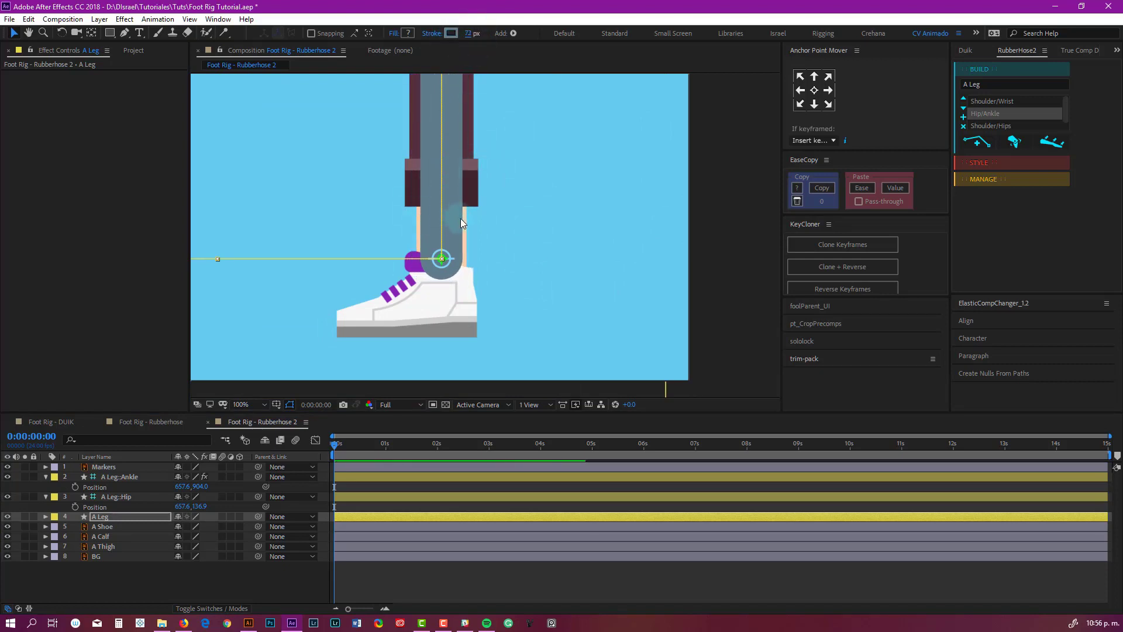
mouse_move(469, 33)
left_mouse_down()
mouse_move(482, 33)
mouse_move(433, 47)
left_mouse_up()
scroll(449, 191, "up", 4)
scroll(449, 191, "down", 2)
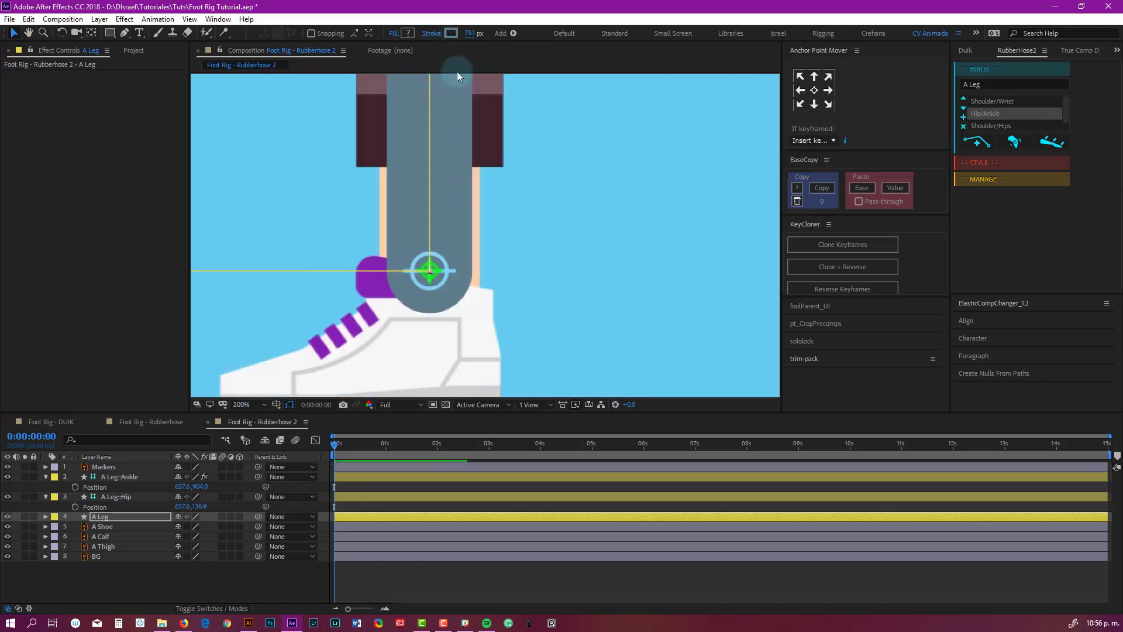
- Sample the ankle's skin color F9D0AF for the A Leg stroke and set the stroke width to 85.5 px
left_click(450, 32)
left_click(881, 388)
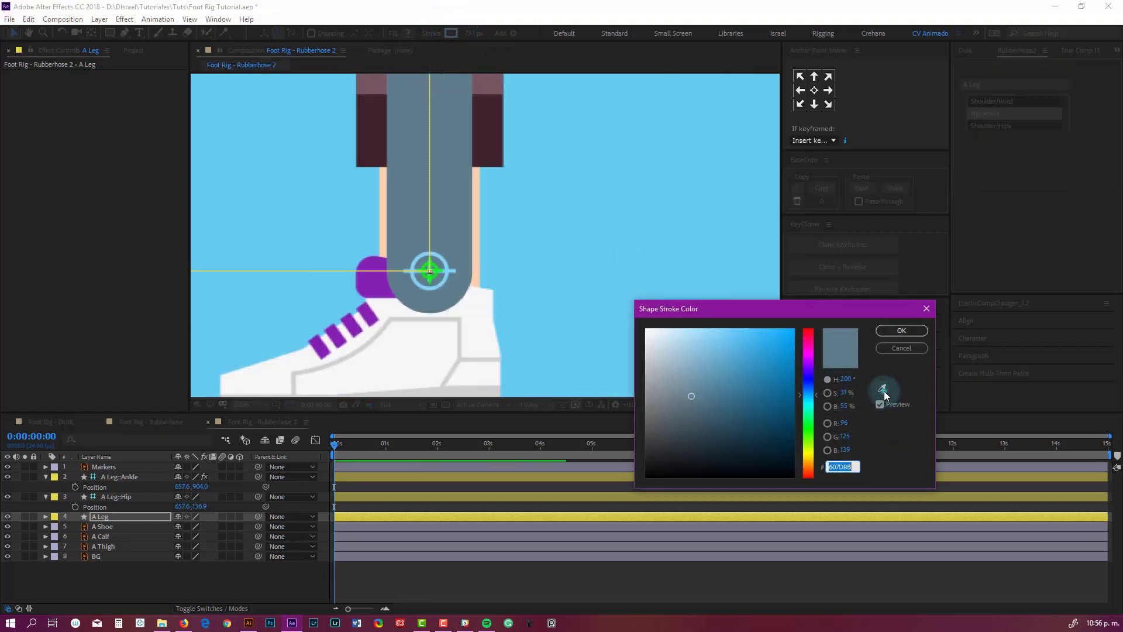
left_click(476, 208)
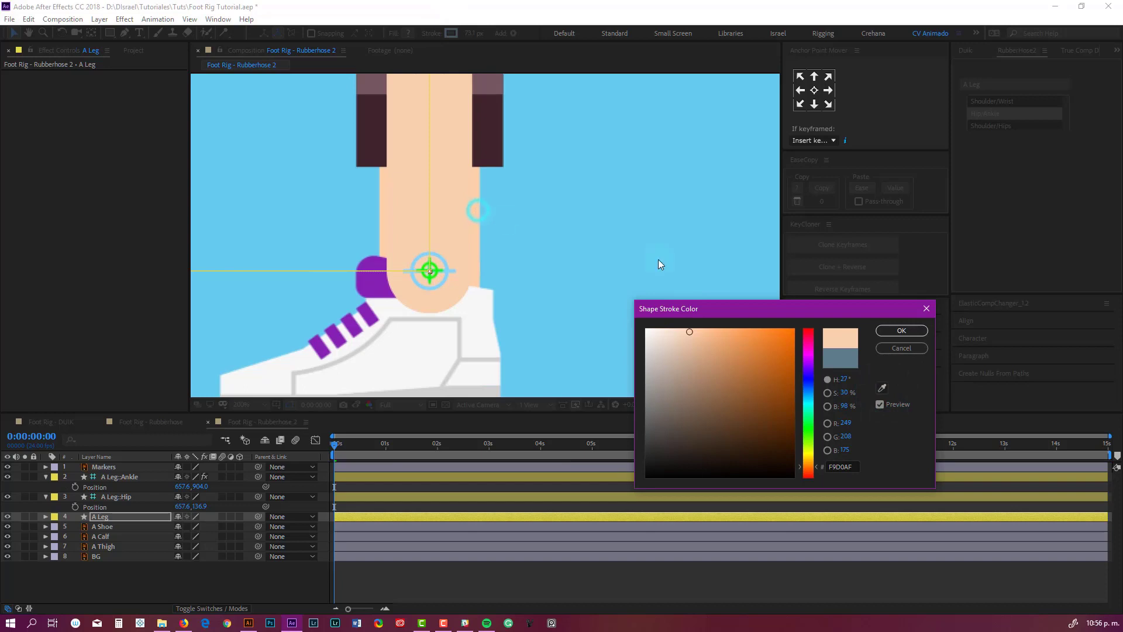
left_click(896, 329)
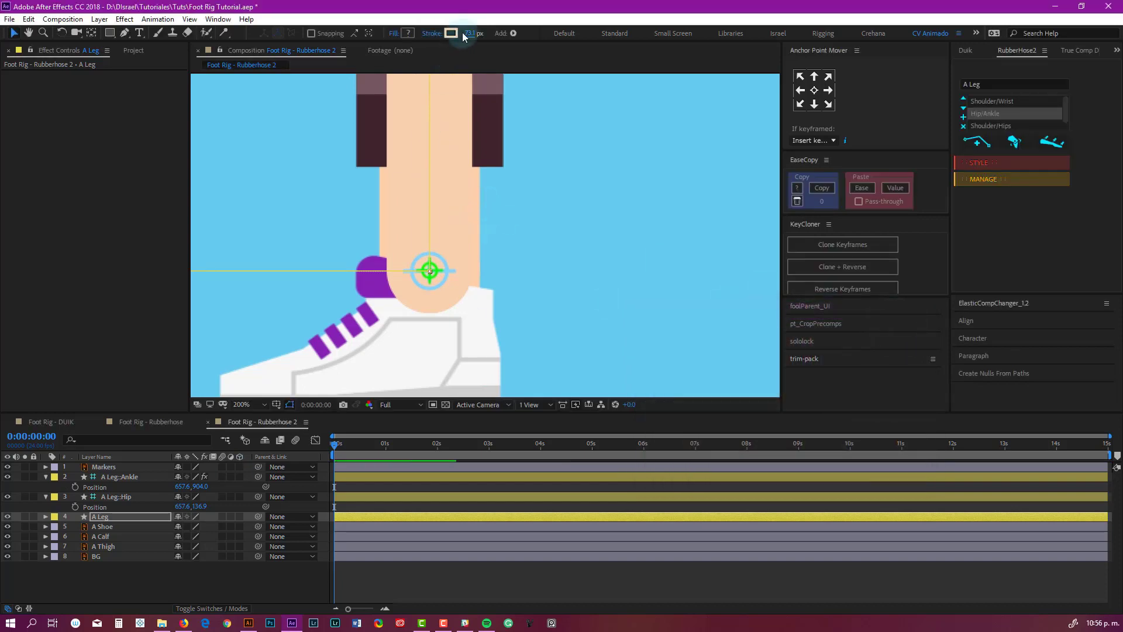
left_click_drag(468, 33, 470, 34)
key("comma")
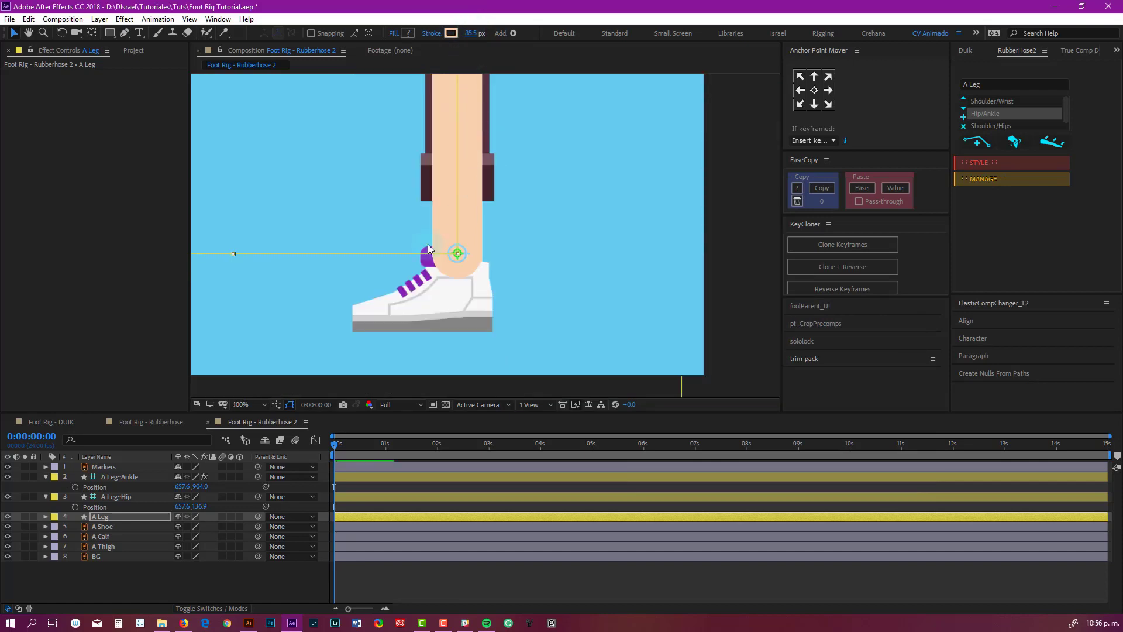
- Move the A Leg::Ankle, A Leg::Hip and A Leg layers directly below the A Shoe layer
left_click(125, 477)
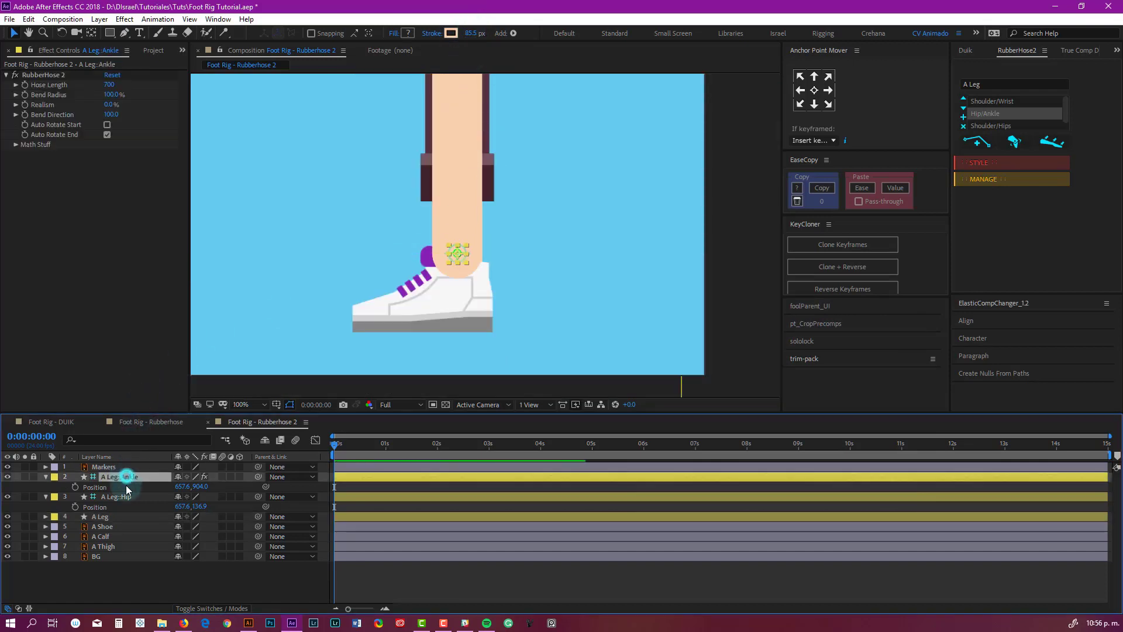
left_click(110, 517, "shift")
left_click_drag(103, 514, 140, 531)
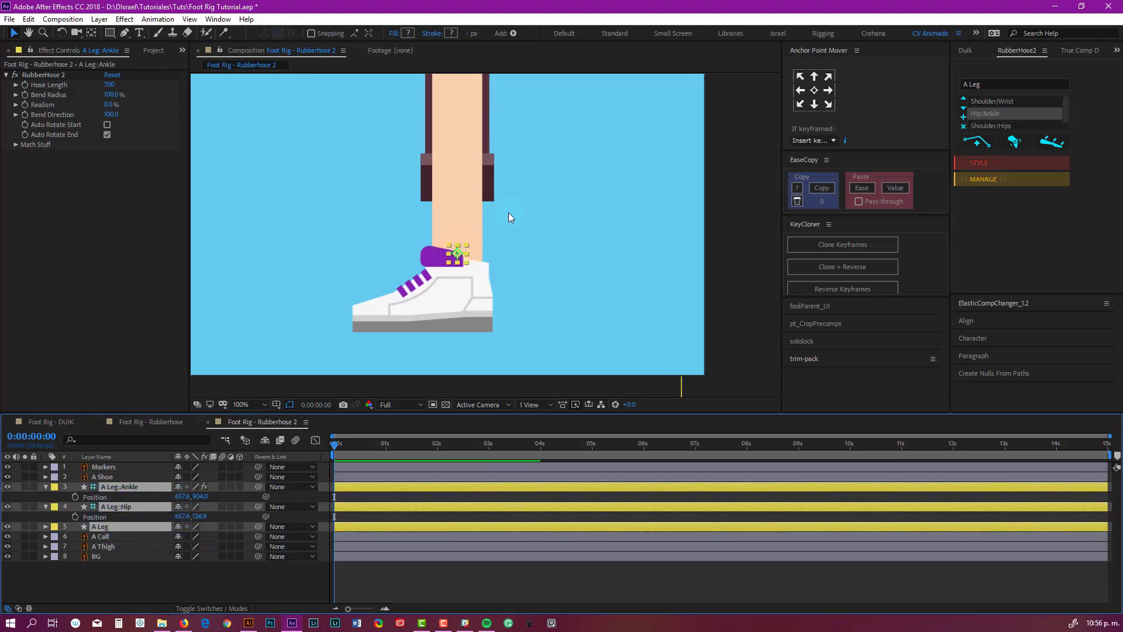
- Review the whole leg, compare it with the Foot Rig - Rubberhose.ai artwork in Illustrator, and return to After Effects
scroll(508, 212, "down", 2)
key("h")
left_click_drag(528, 169, 492, 287)
key("v")
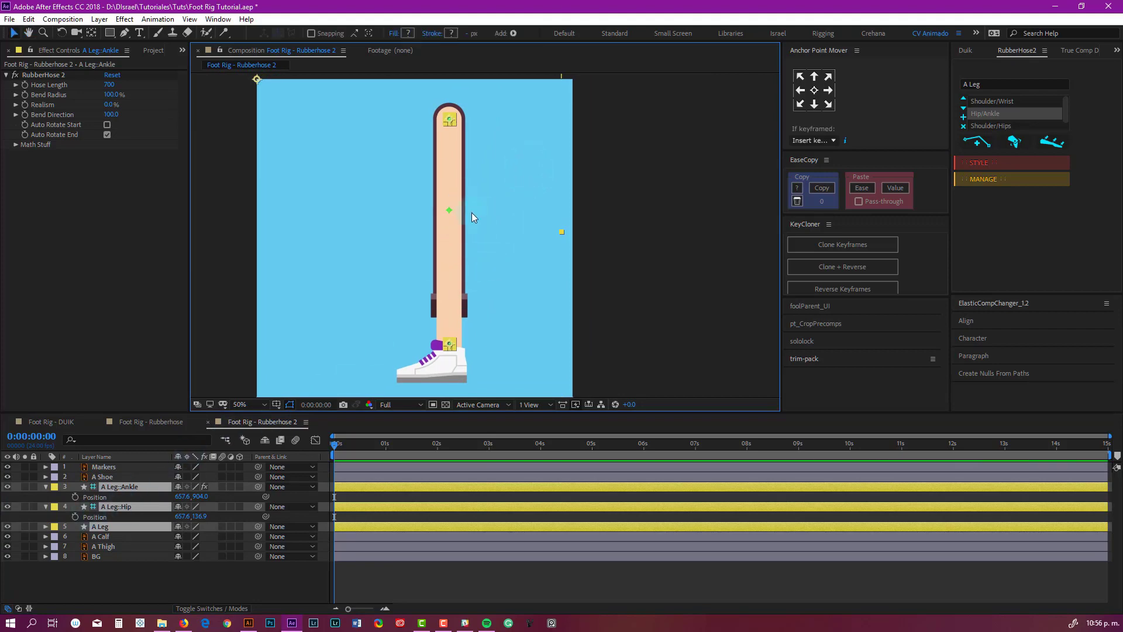
left_click(249, 623)
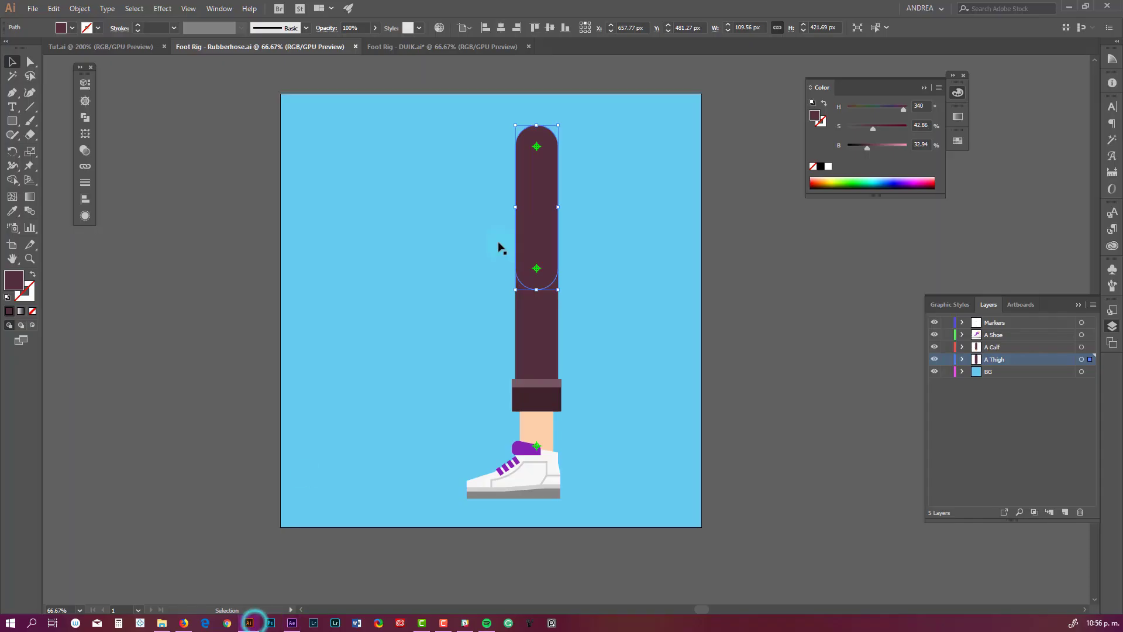
key("alt+Tab")
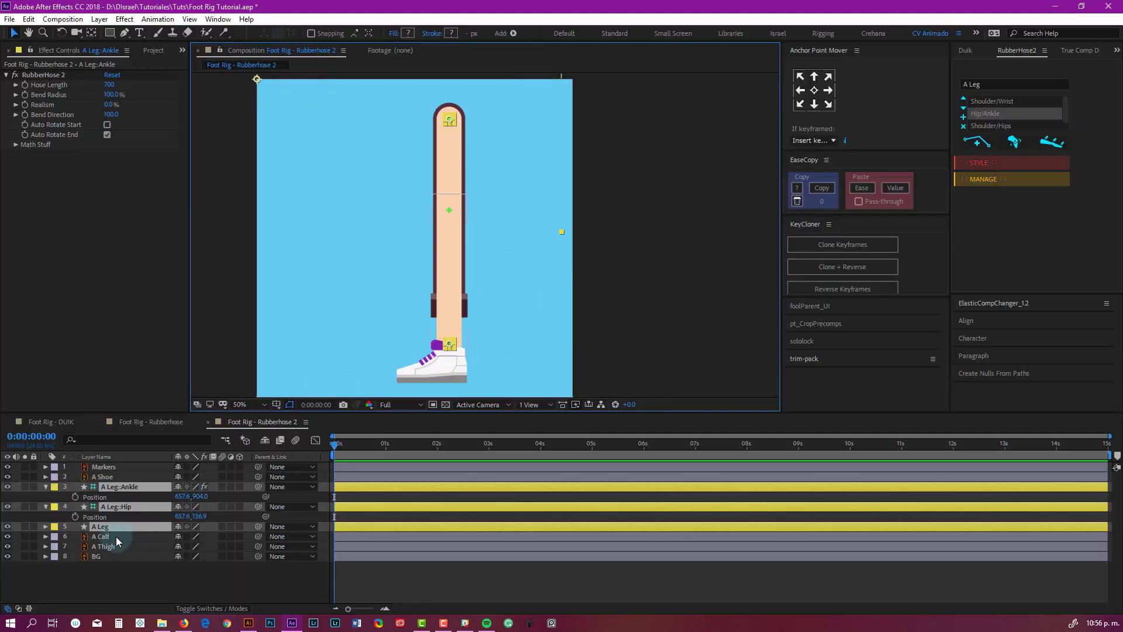
left_click(97, 569)
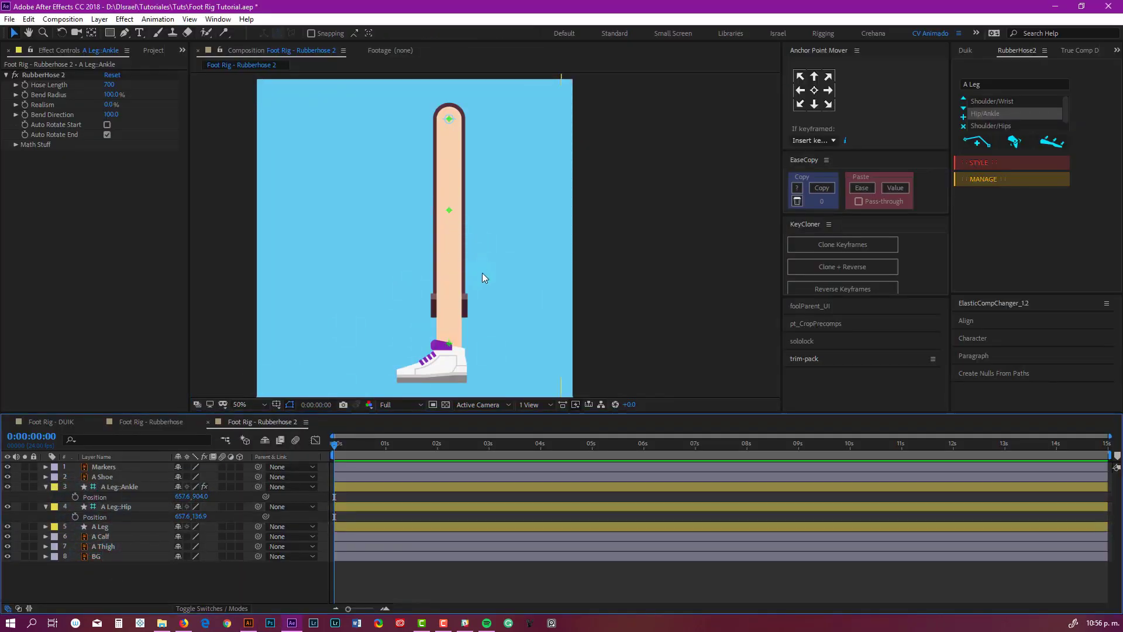
- Collapse the open properties of the A Leg::Hip and A Leg::Ankle layers
left_click(114, 506)
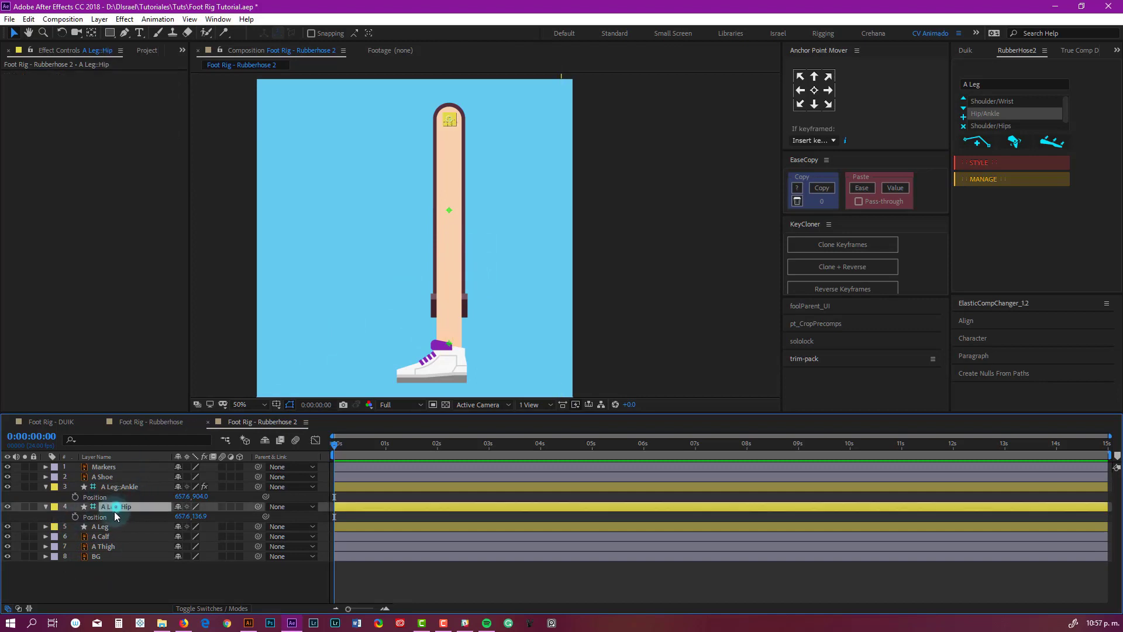
left_click(99, 527)
left_click(46, 526)
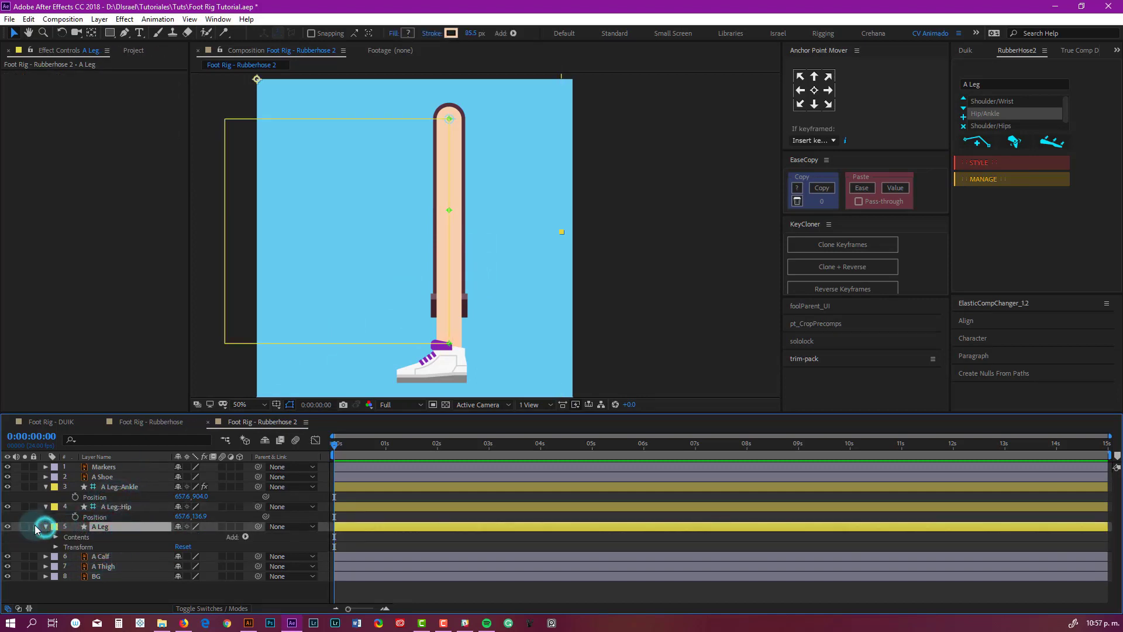
left_click(46, 526)
left_click(45, 507)
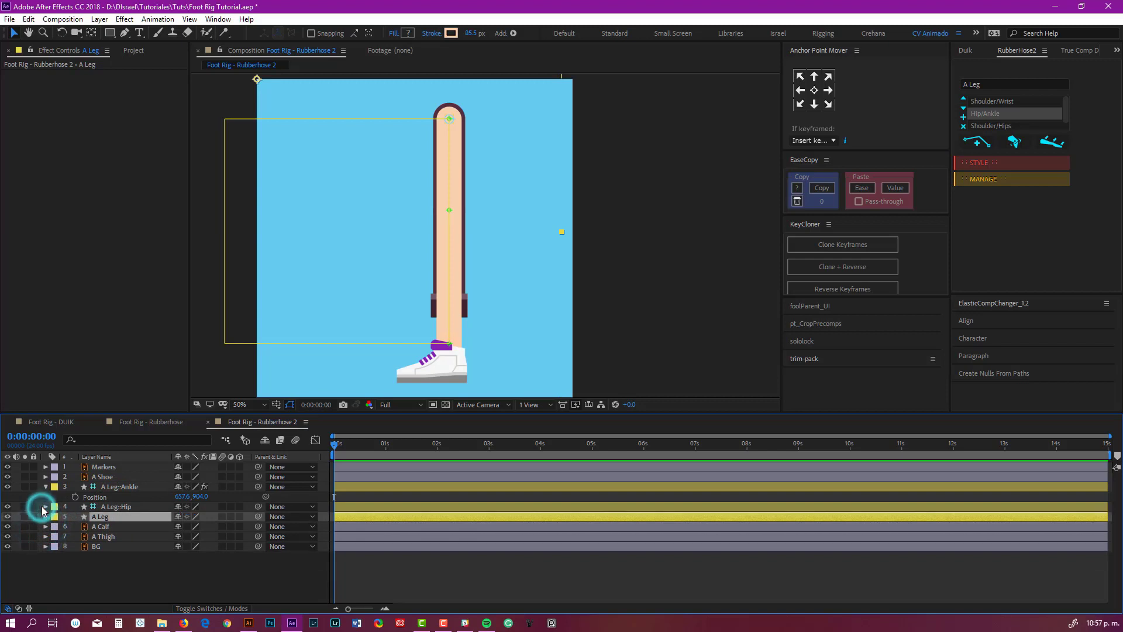
left_click(46, 486)
left_click(72, 548)
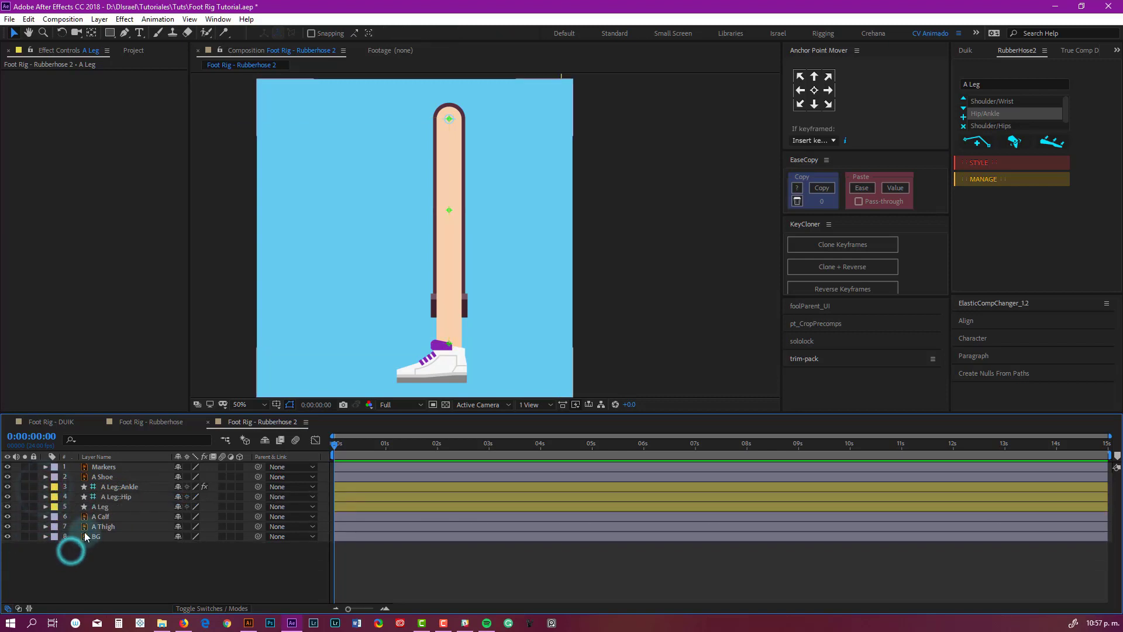
- Duplicate the BaseHose group inside the A Leg layer's Style contents and expand the copy
left_click(104, 506)
left_click(45, 506)
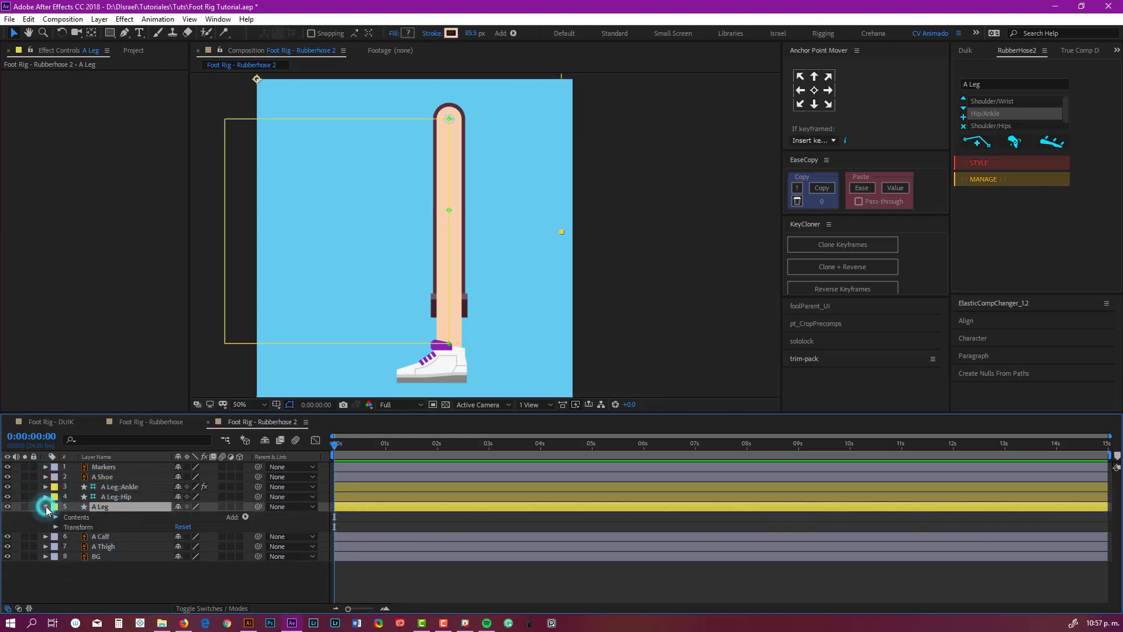
left_click(56, 517)
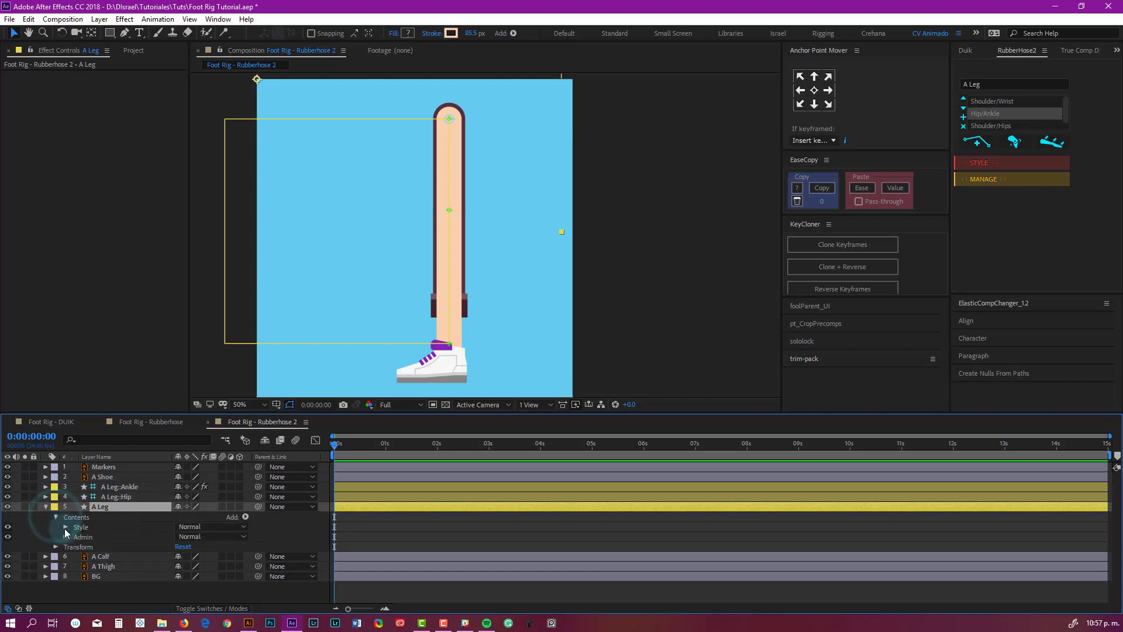
left_click(66, 527)
left_click(97, 536)
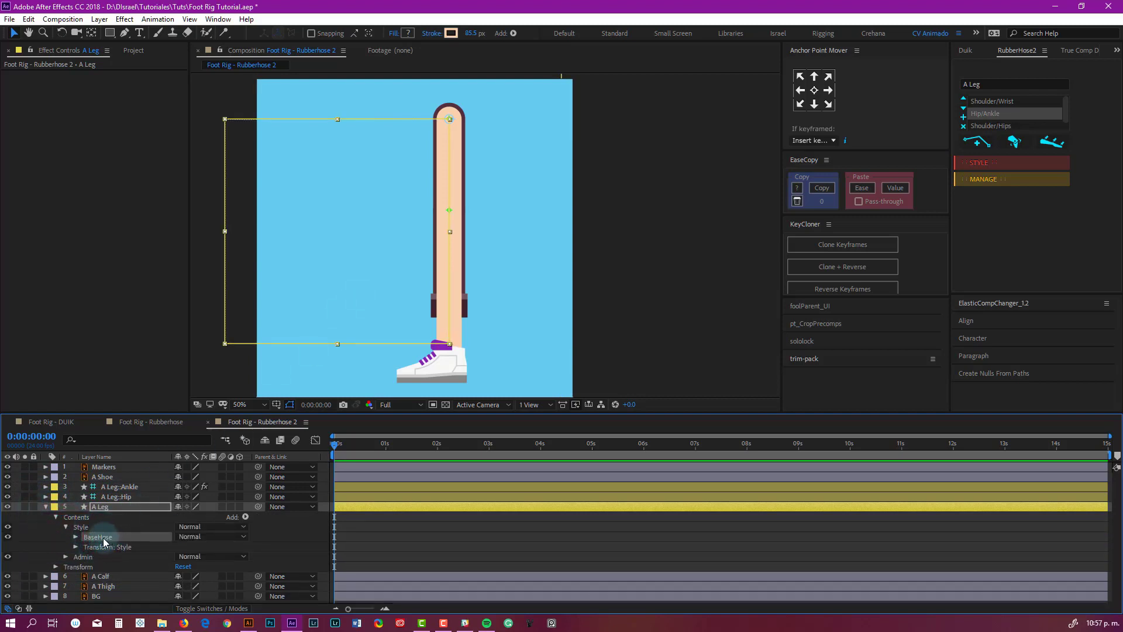
key("ctrl+d")
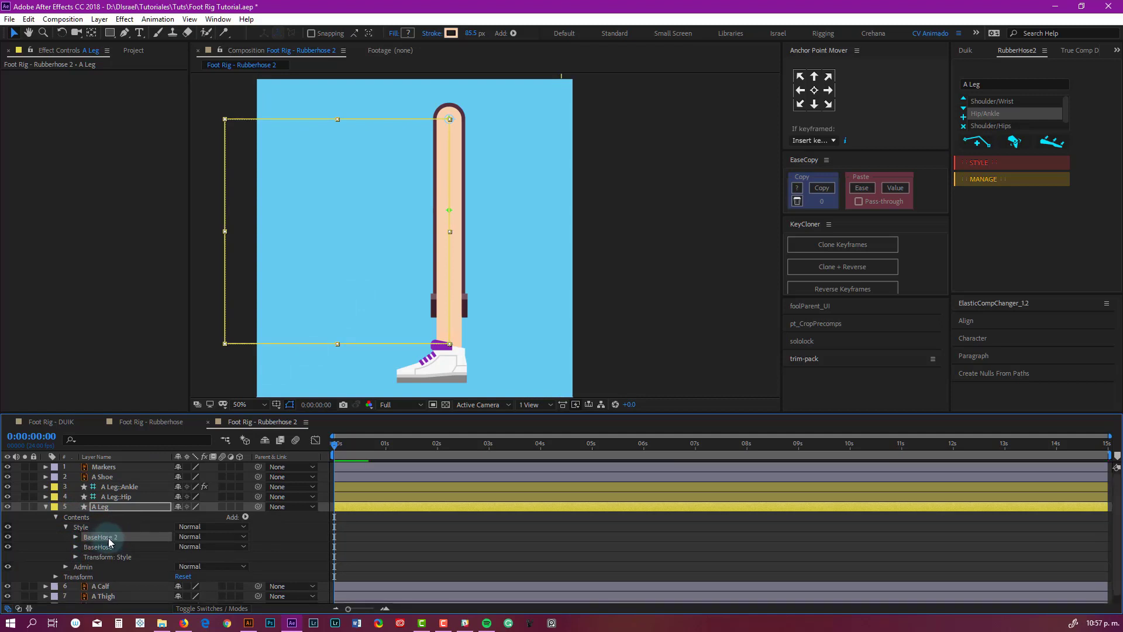
left_click(76, 537)
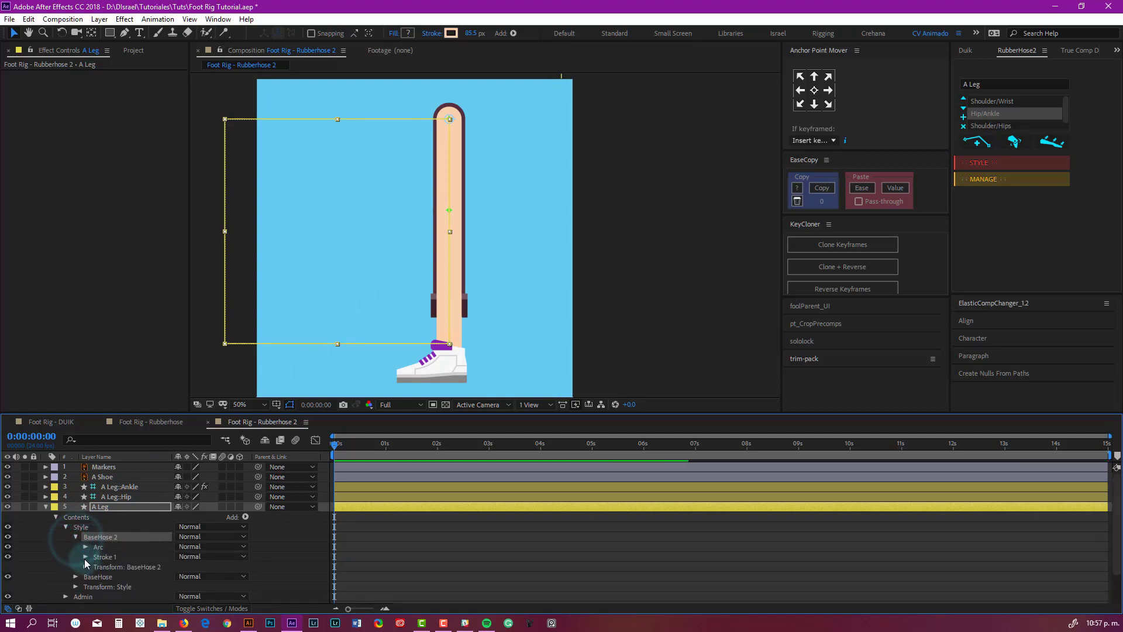
- Recolour the stroke of the BaseHose 2 group to the dark maroon of the pants artwork, 55313D, by sampling it
scroll(497, 158, "up", 2)
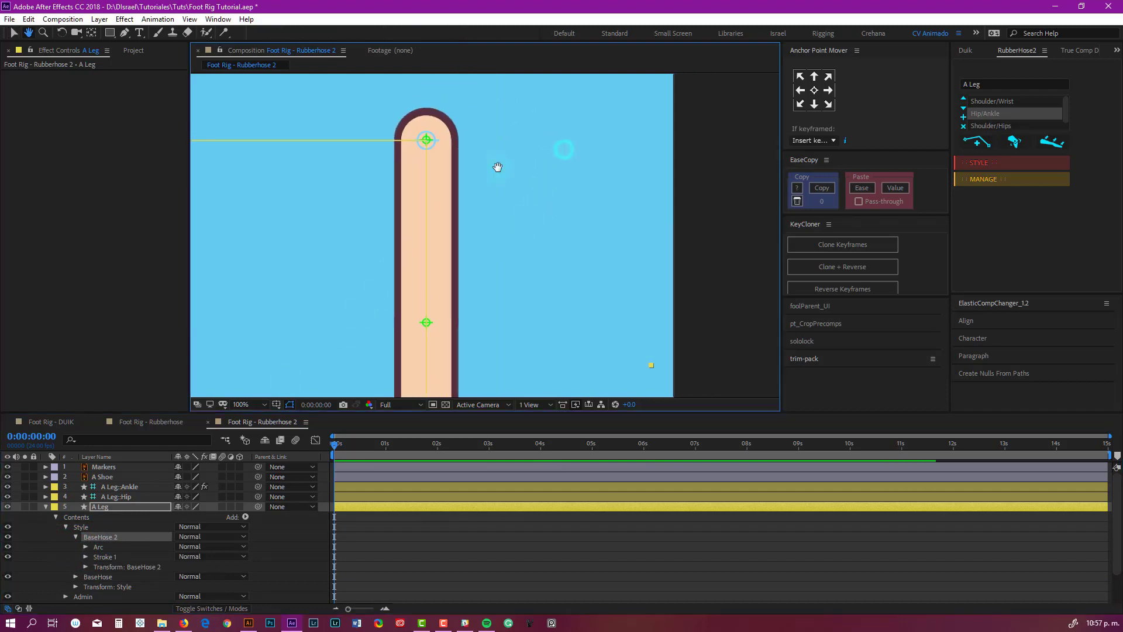
left_click(451, 34)
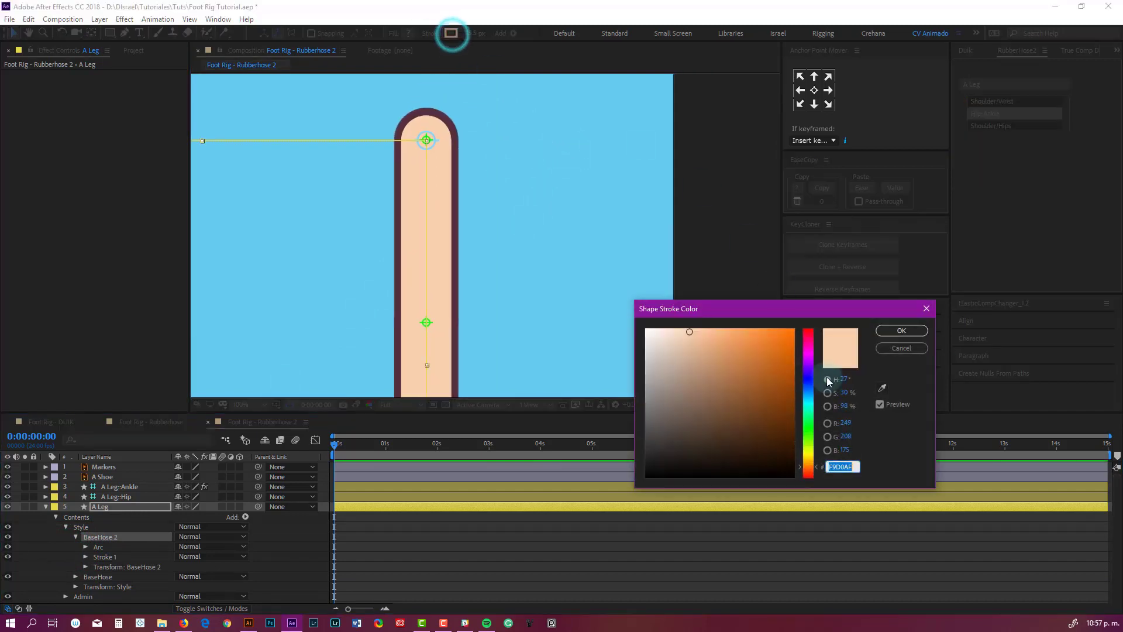
left_click(883, 388)
left_click(456, 151)
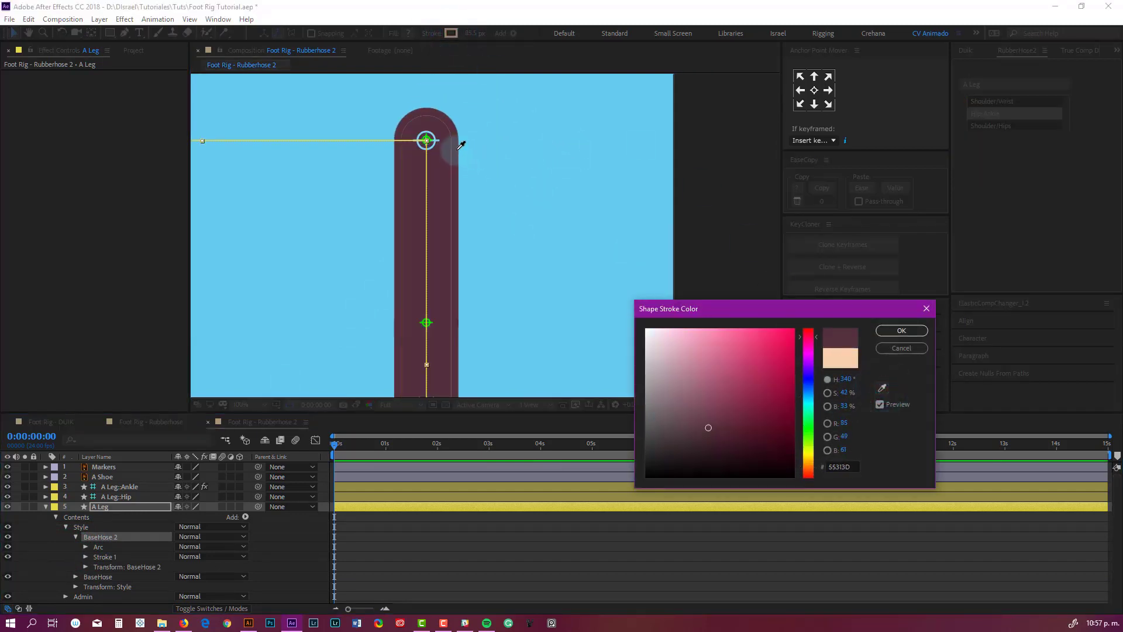
left_click(895, 329)
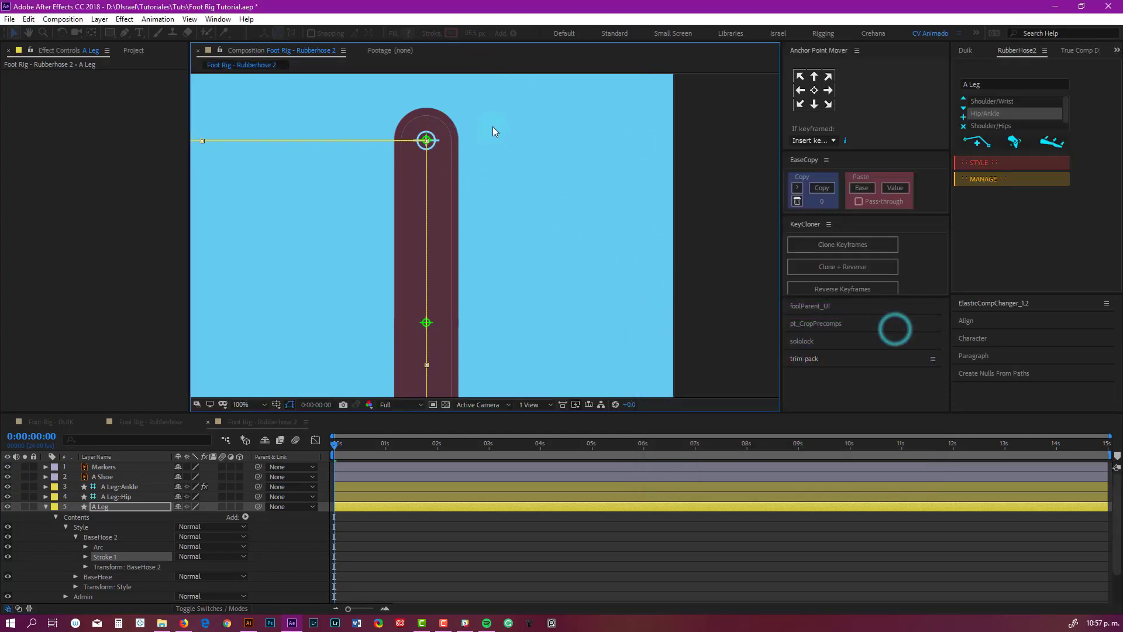
- Set the BaseHose 2 stroke width to 112 px so it covers the full width of the pants artwork
left_click_drag(469, 33, 482, 33)
scroll(506, 256, "down", 2)
left_click_drag(507, 290, 479, 245)
key("v")
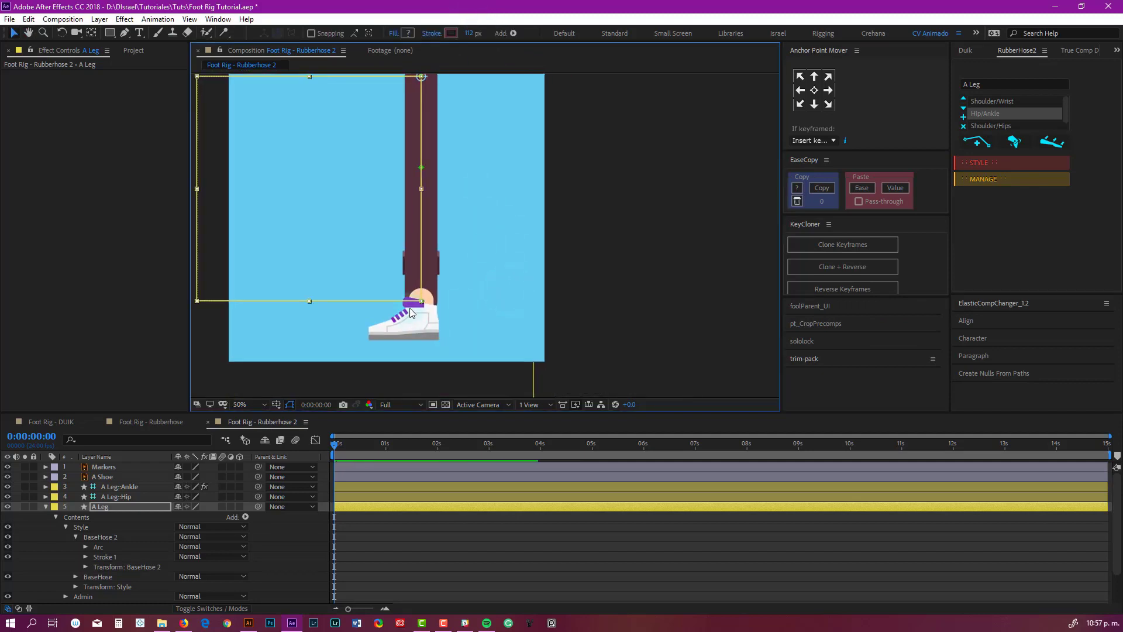
- Add a Trim Paths operator to the BaseHose 2 group and expand its properties
left_click(99, 536)
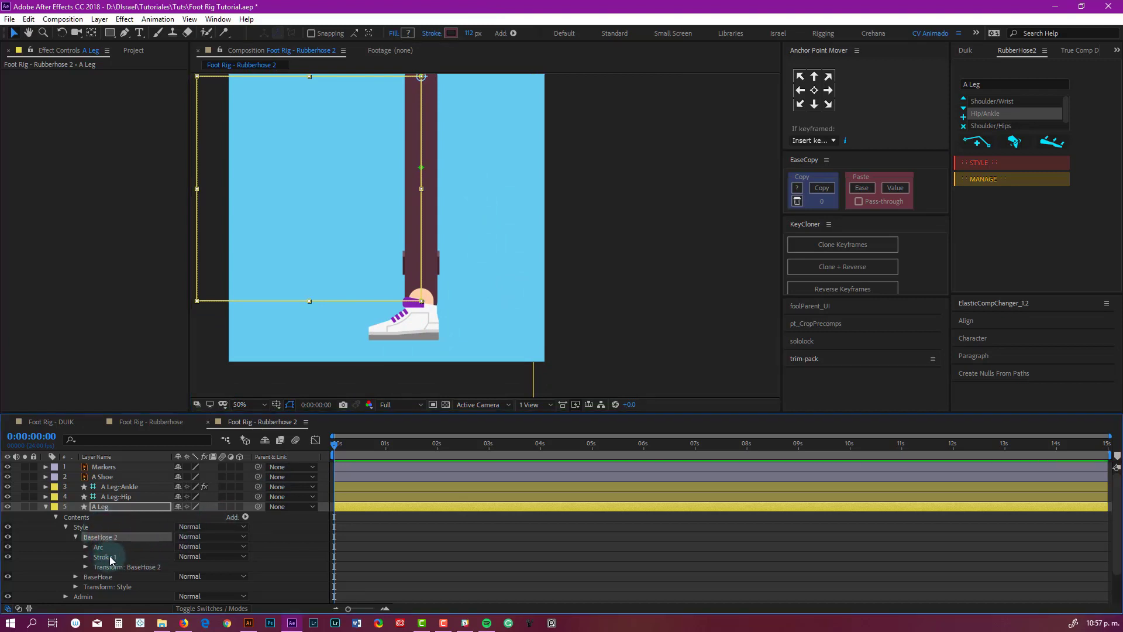
left_click(109, 560)
left_click(245, 517)
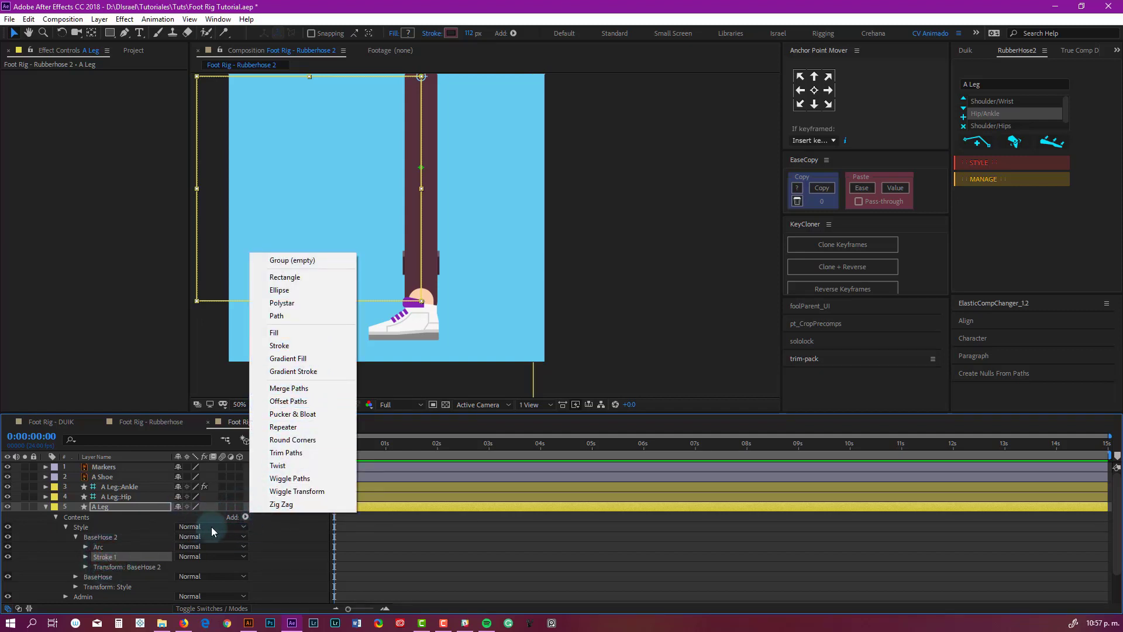
left_click(290, 456)
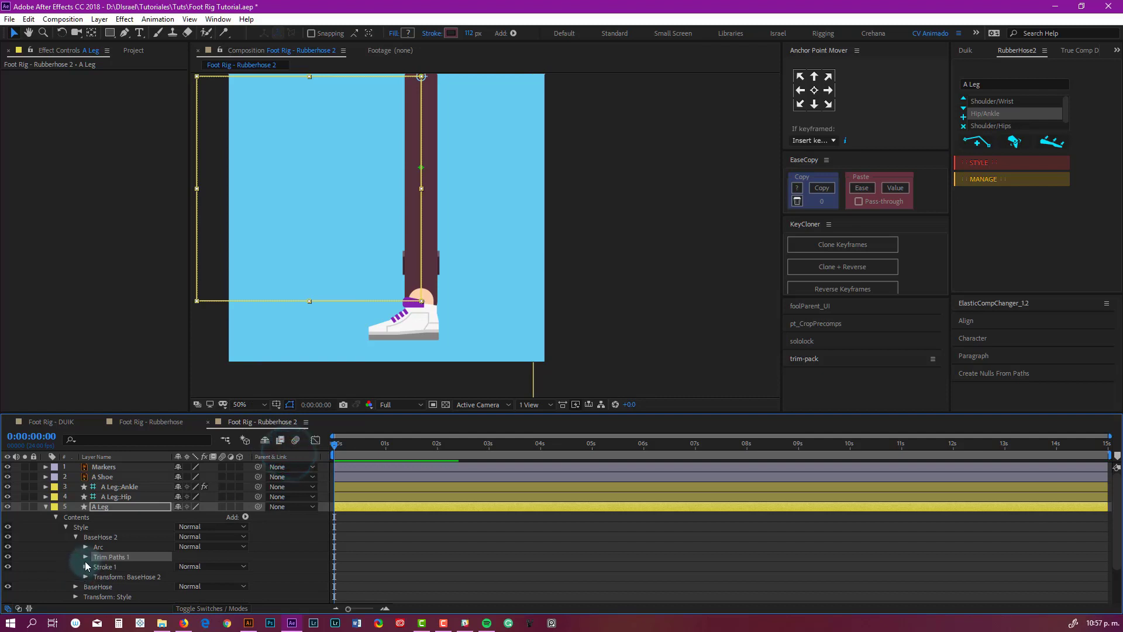
left_click(86, 556)
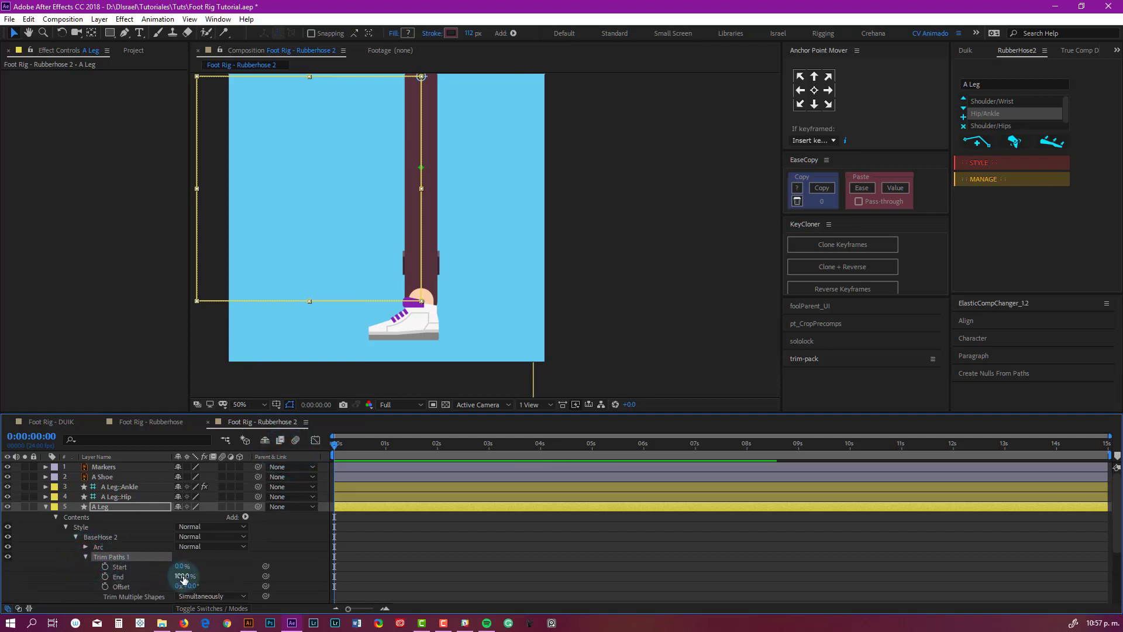
- Trim the maroon pants hose above the ankle with Trim Paths Start at 15% and End at 100%
left_click(185, 575)
left_click_drag(183, 577, 171, 576)
key("space")
left_click_drag(436, 255, 434, 300)
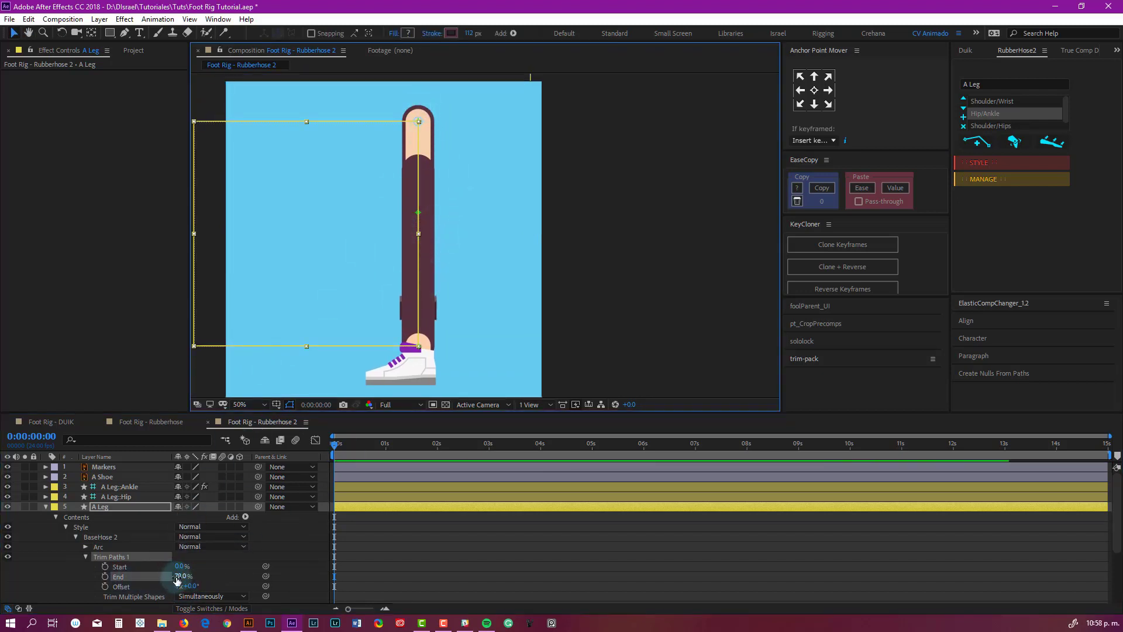
mouse_move(172, 578)
left_mouse_down()
mouse_move(181, 576)
mouse_move(172, 566)
left_mouse_up()
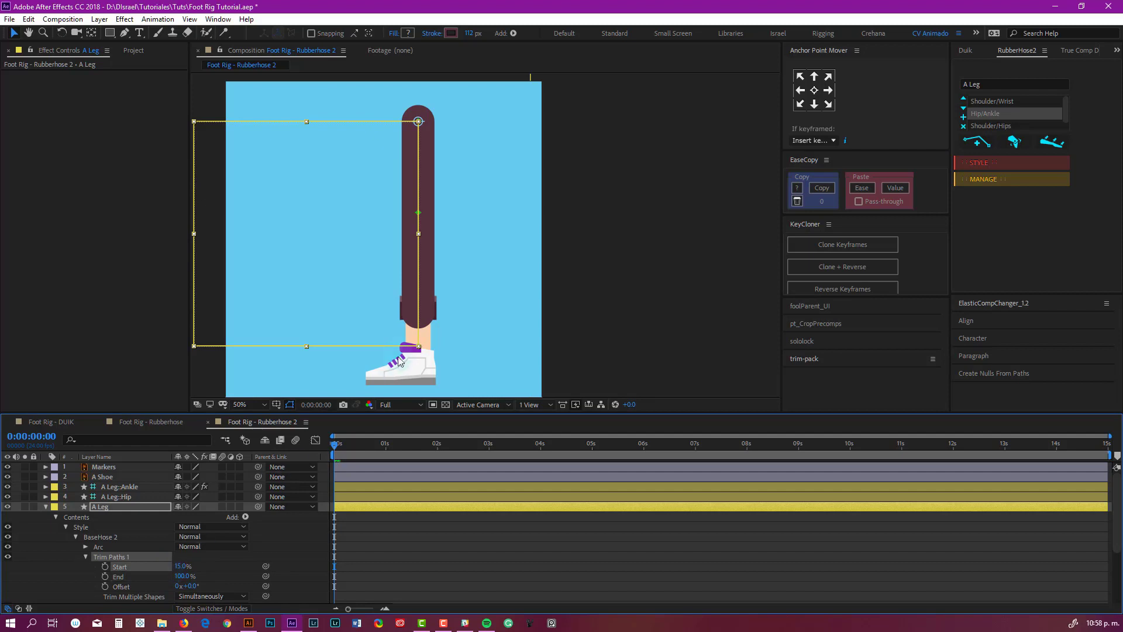
- Compare the lower end of the trimmed pants with the leg artwork in Illustrator and return to After Effects
scroll(409, 336, "up", 2)
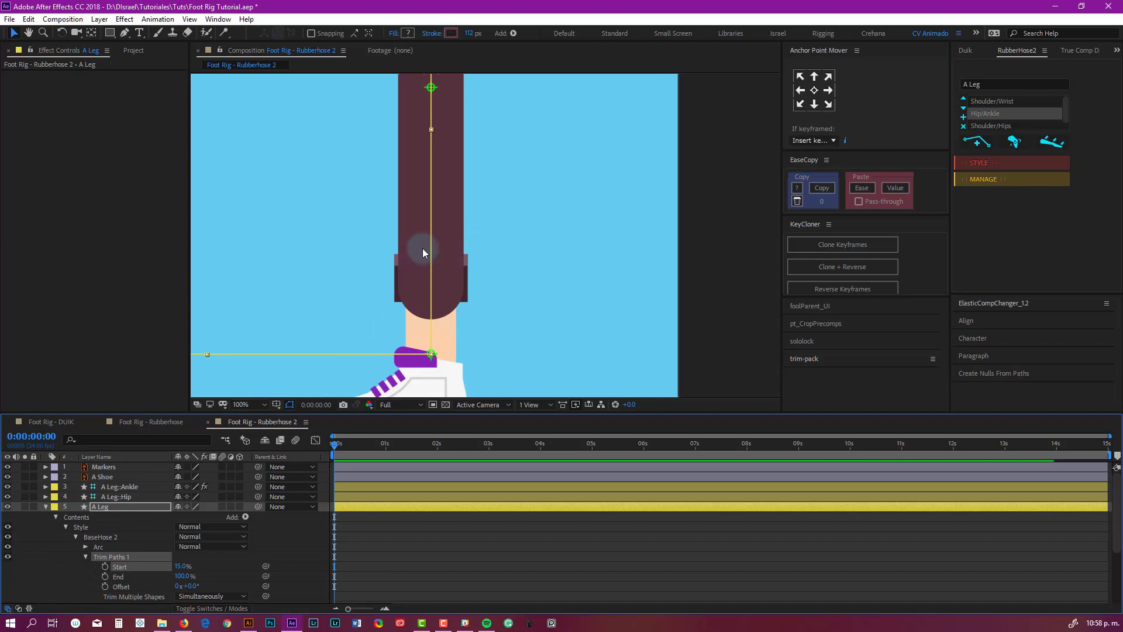
key("alt+Tab")
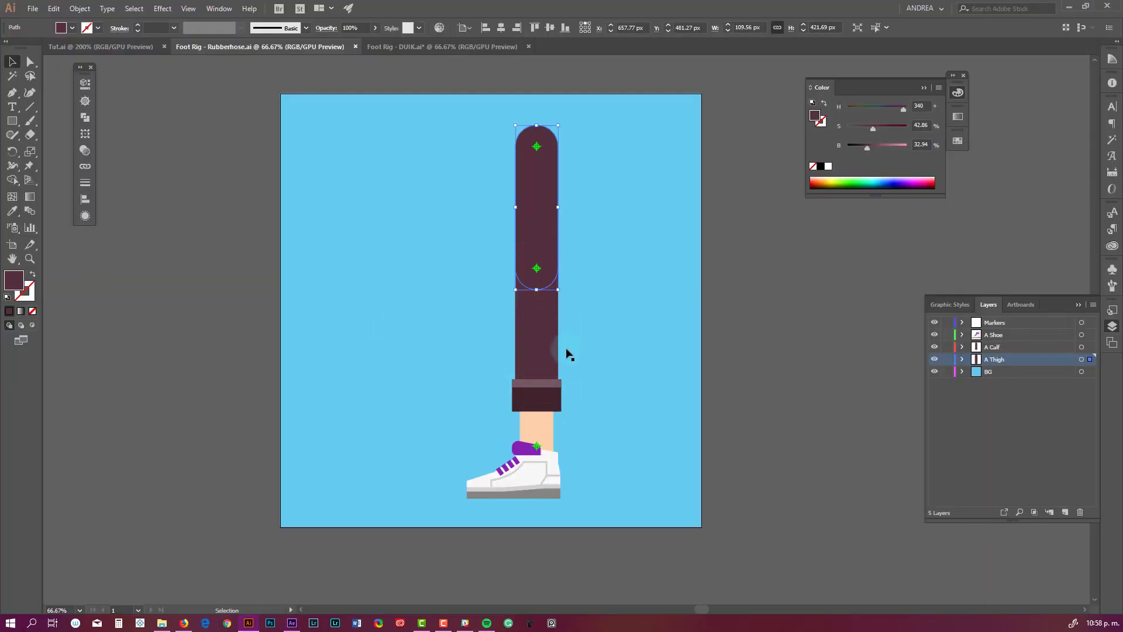
key("alt+Tab")
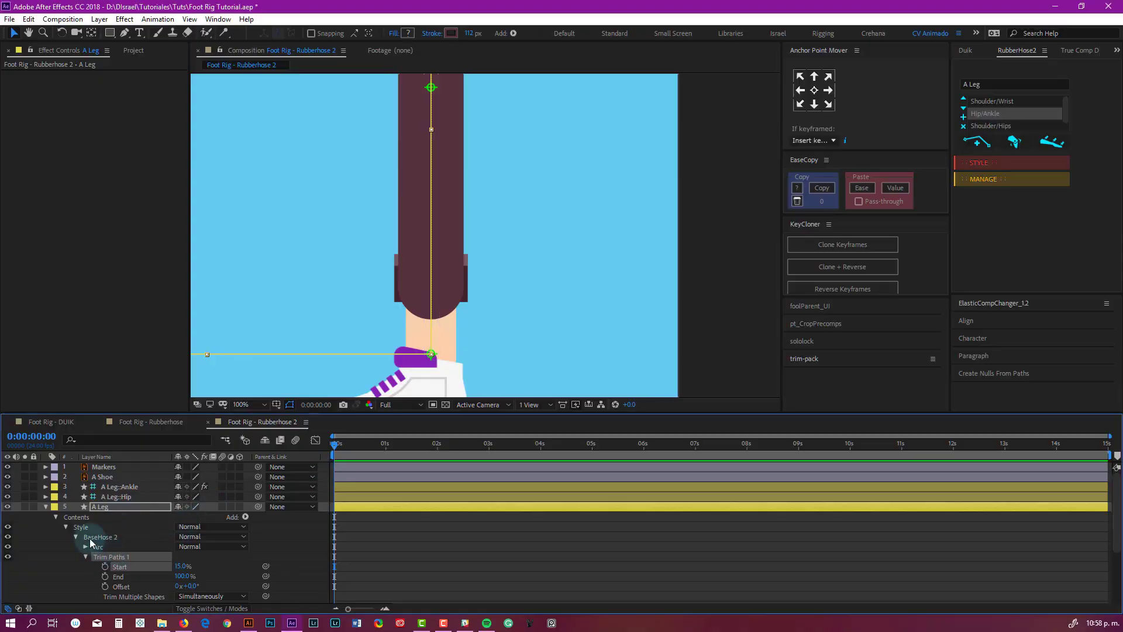
- Collapse the A Leg layer's properties and hide the original A Calf and A Thigh artwork layers
left_click(76, 537)
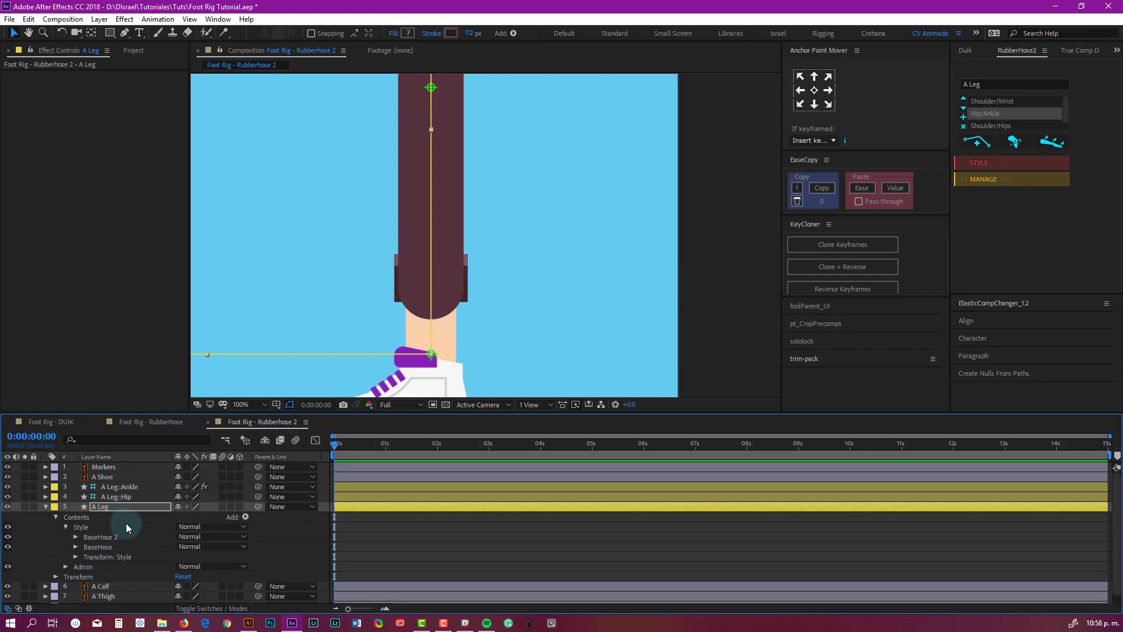
left_click(46, 506)
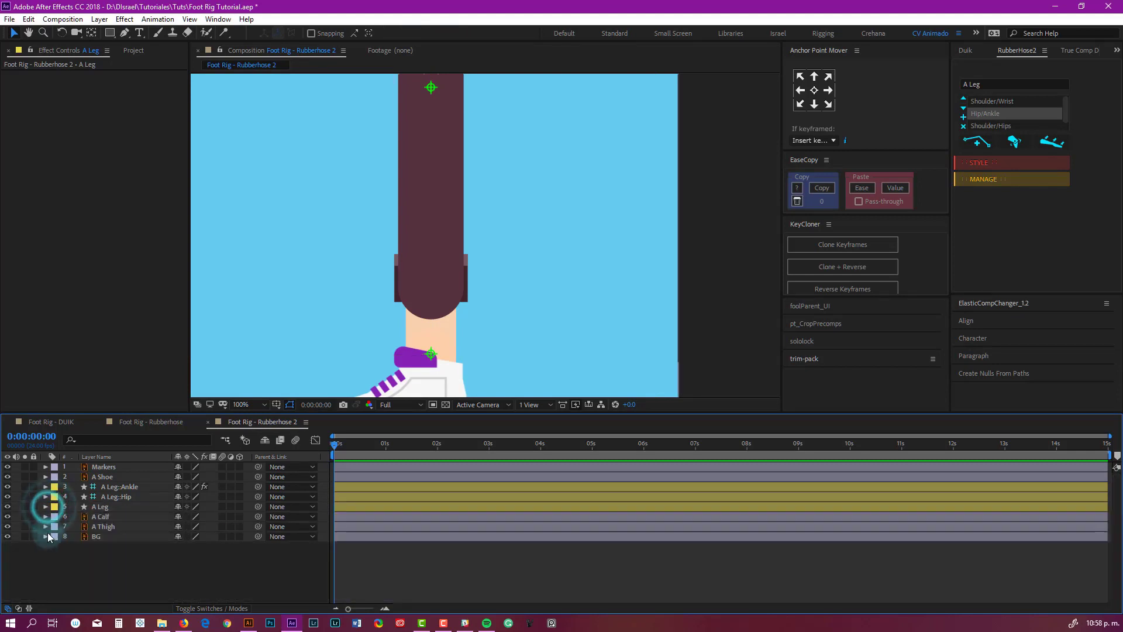
left_click(7, 516)
left_click(7, 527)
scroll(476, 240, "down", 1)
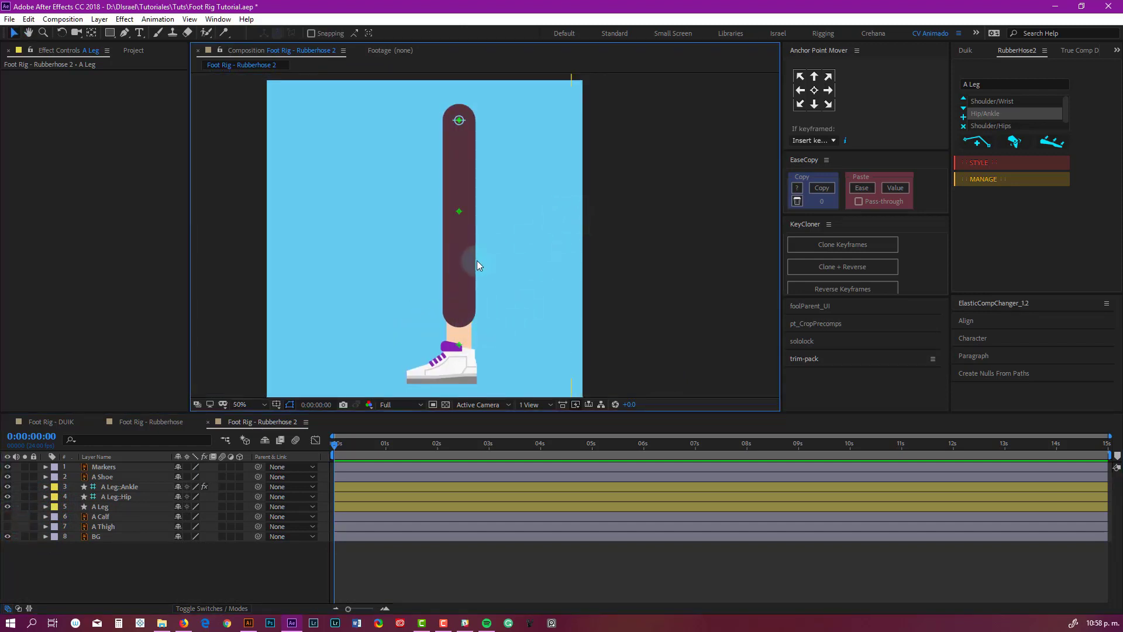
left_click(351, 465)
- Place a puppet pin on the A Shoe layer at the ankle marker with the Puppet Pin tool
left_click(462, 376)
scroll(449, 373, "up", 1)
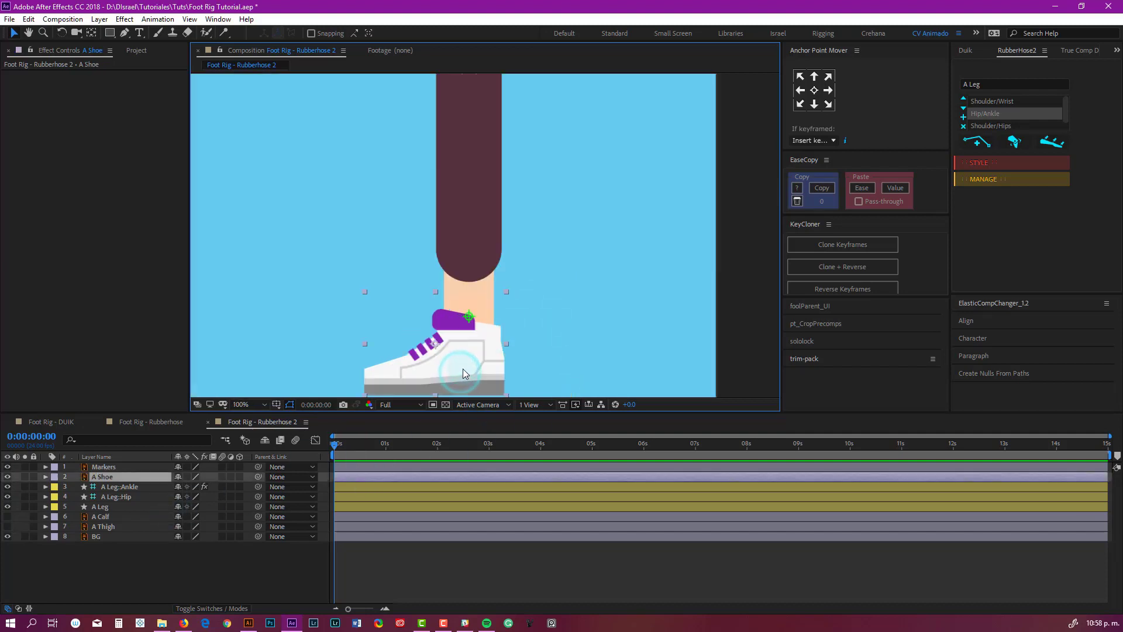
left_click_drag(462, 369, 468, 342)
scroll(473, 343, "up", 1)
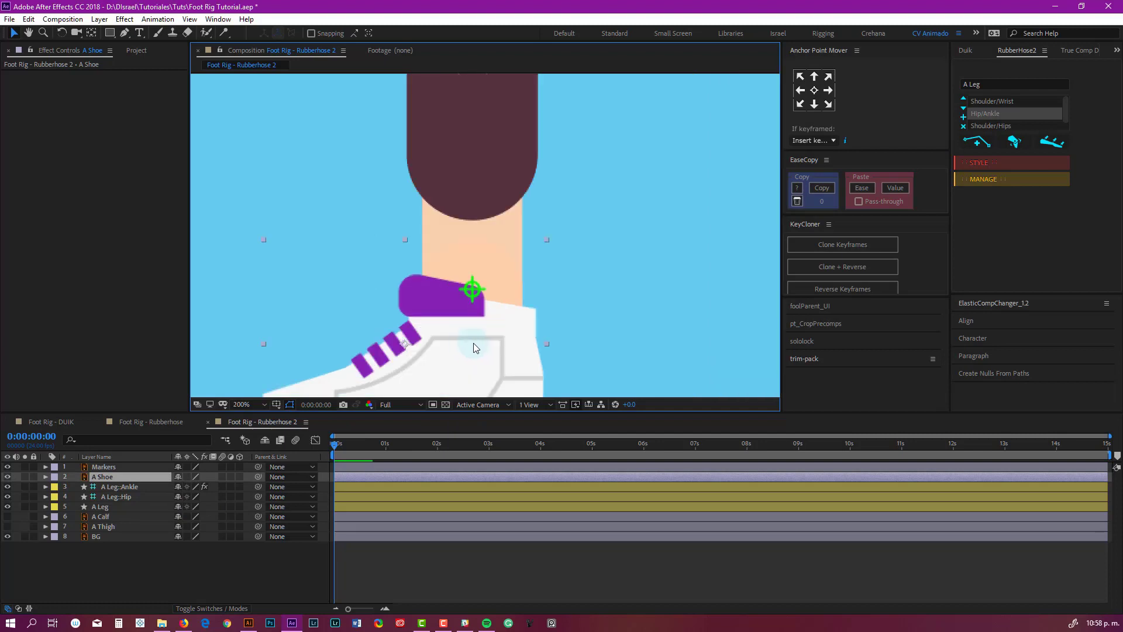
left_click(485, 288)
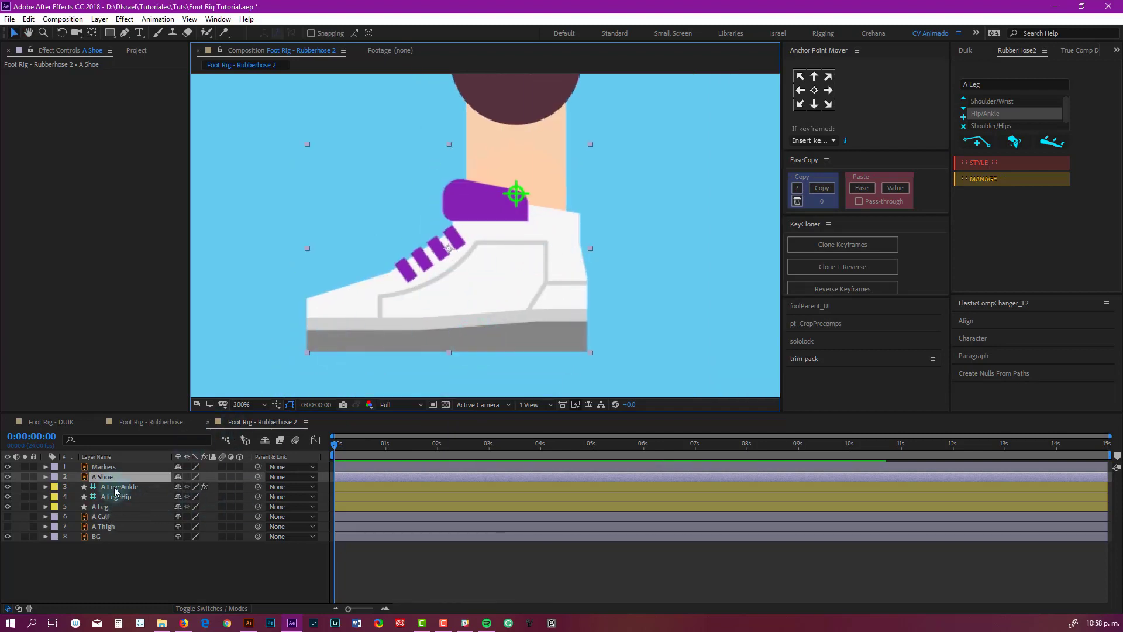
left_click(139, 471)
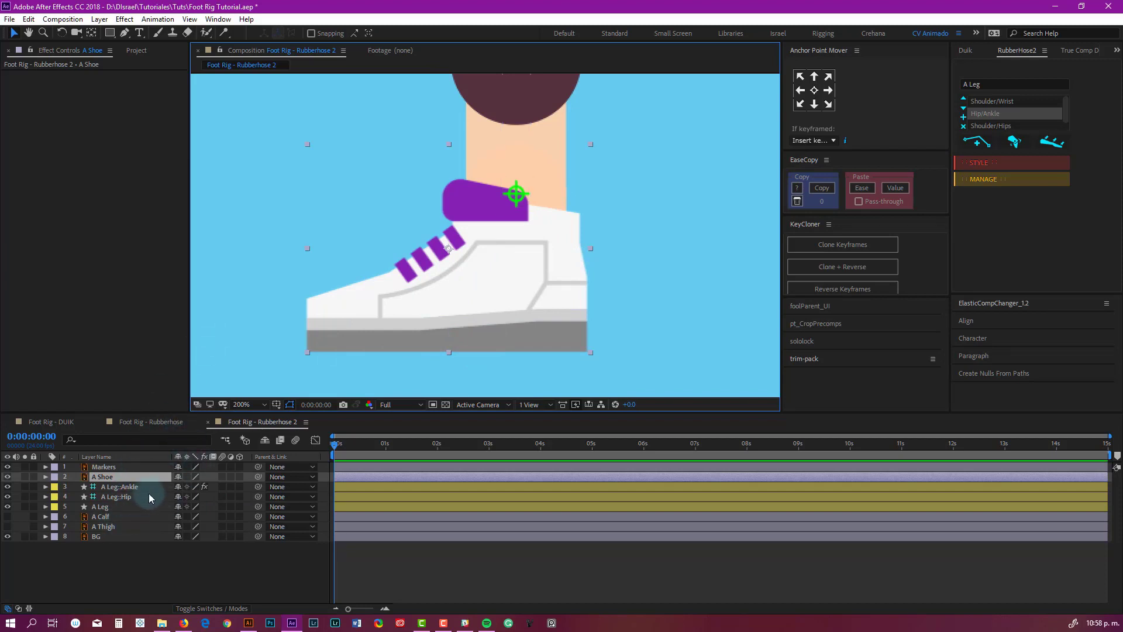
left_click(109, 481)
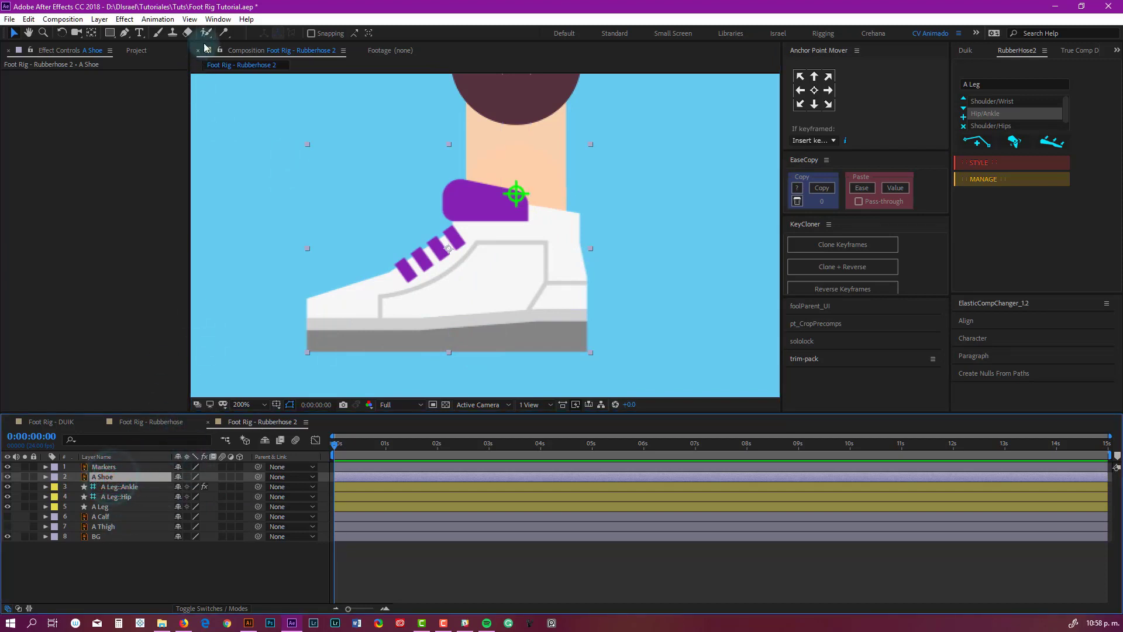
left_click(223, 33)
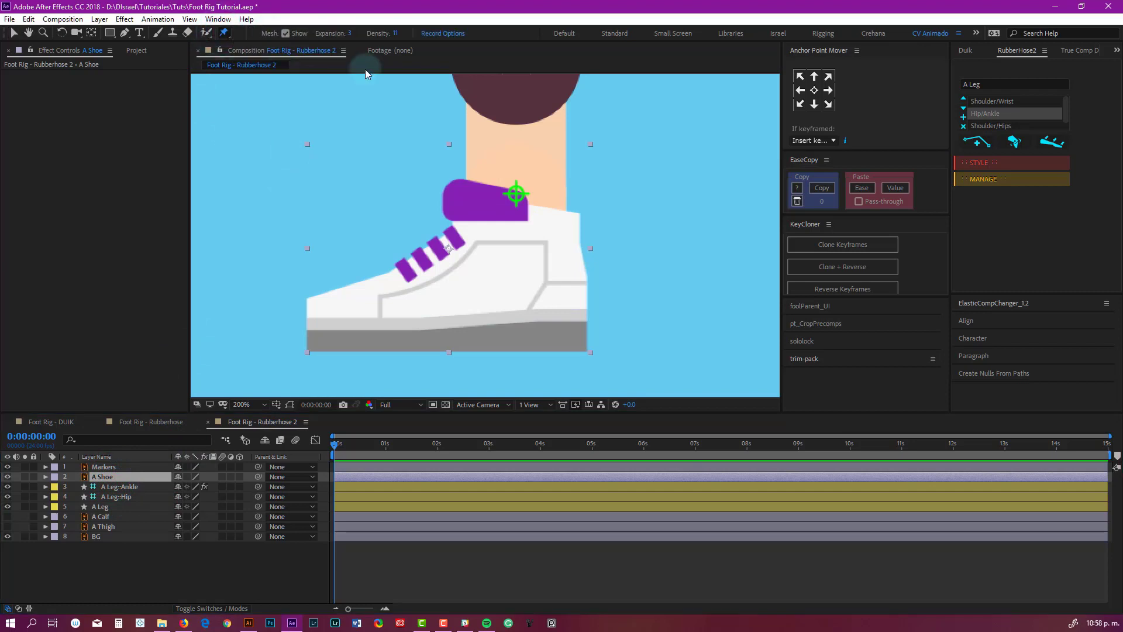
scroll(522, 179, "up", 2)
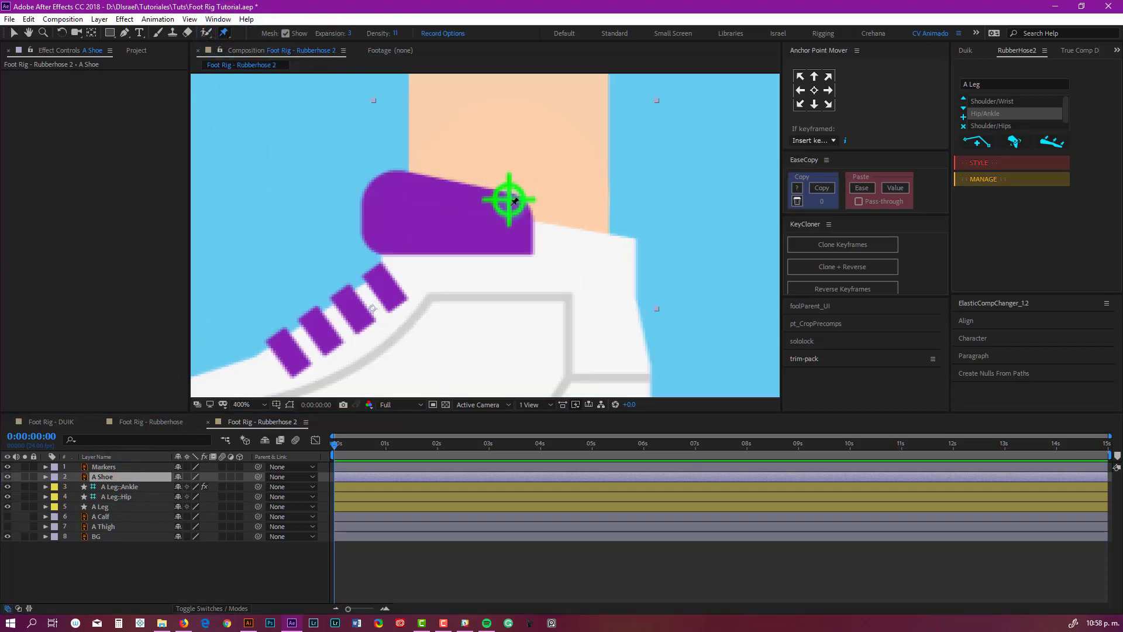
left_click(513, 195)
scroll(520, 210, "down", 4)
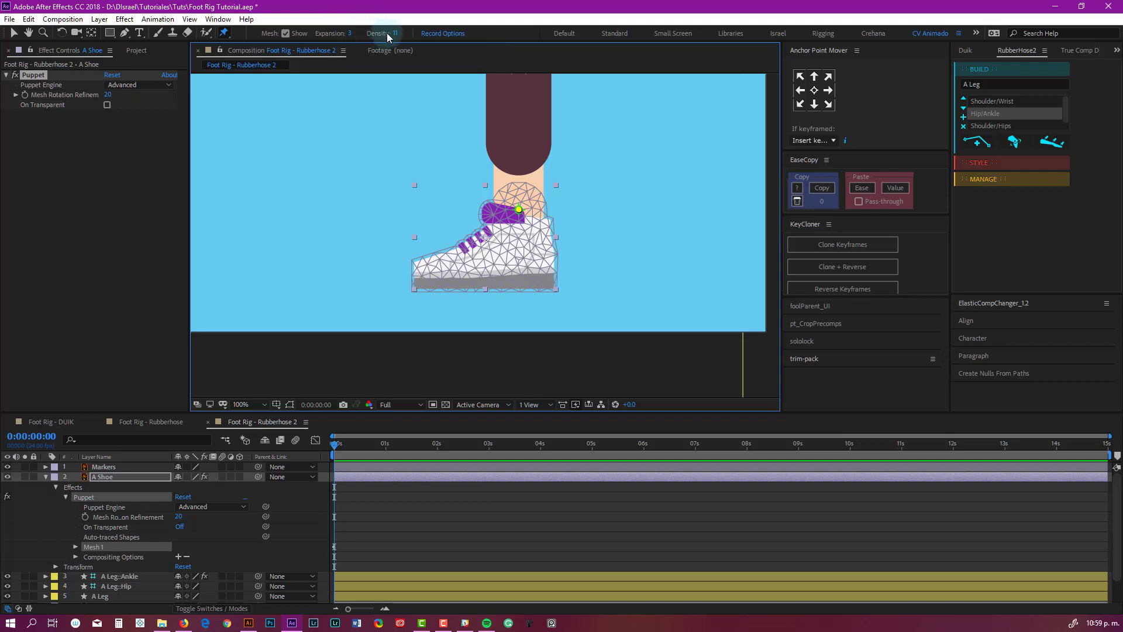
- Switch the shoe's Puppet Engine to Legacy and select Mesh 1 to display its mesh
left_click(122, 509)
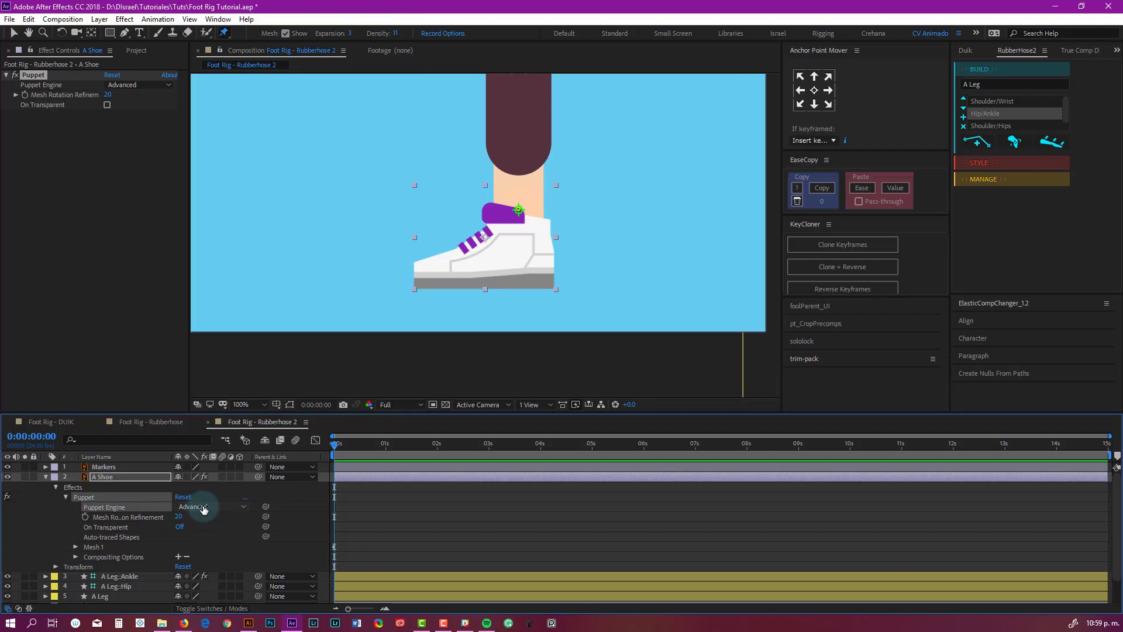
left_click(216, 507)
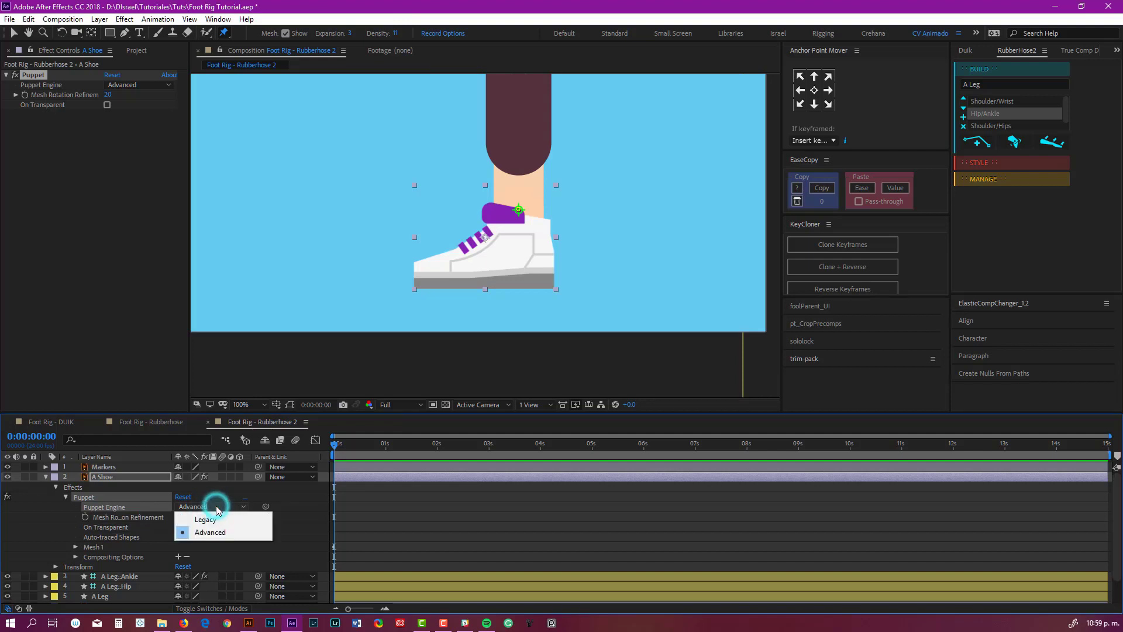
left_click(208, 520)
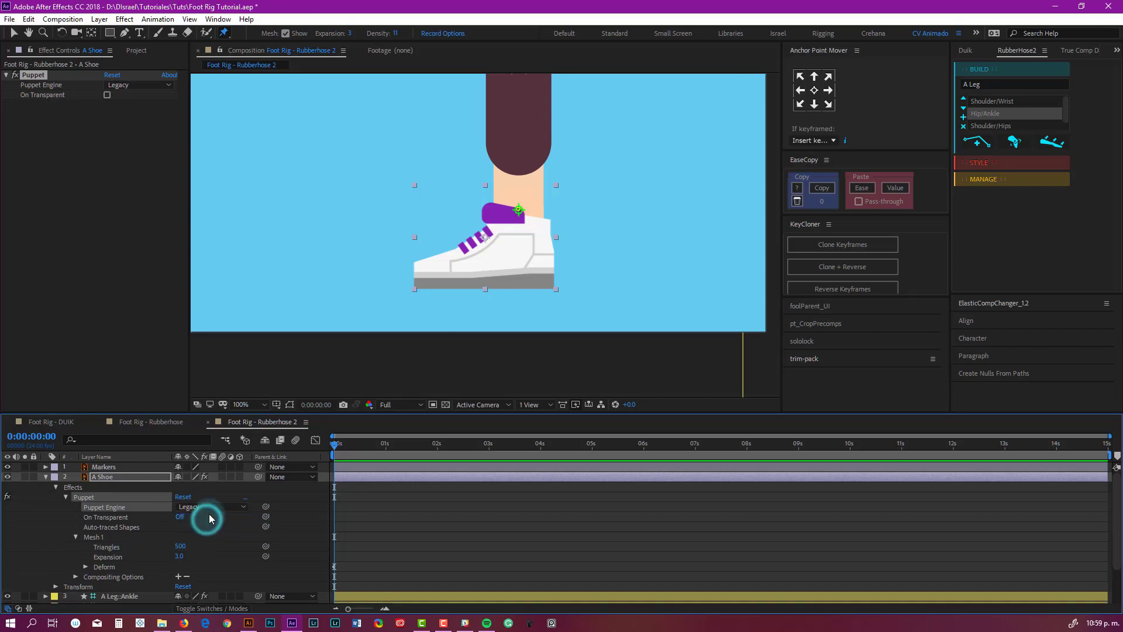
left_click(109, 535)
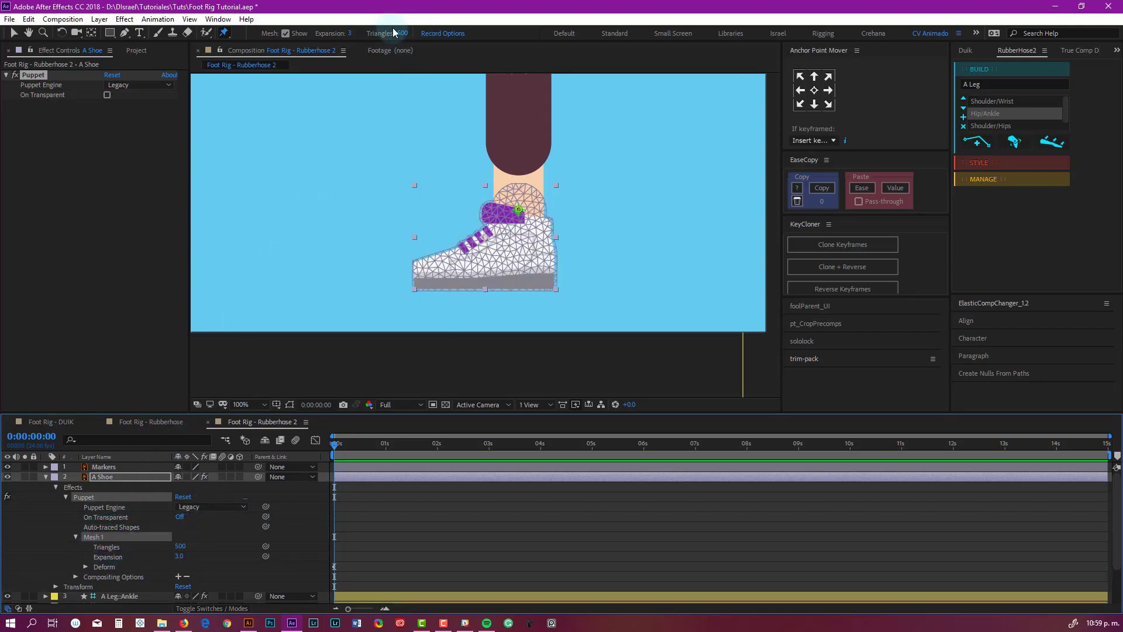
- Add puppet pins to the shoe at the ball of the foot and at the front tip of the sole
scroll(517, 225, "up", 1)
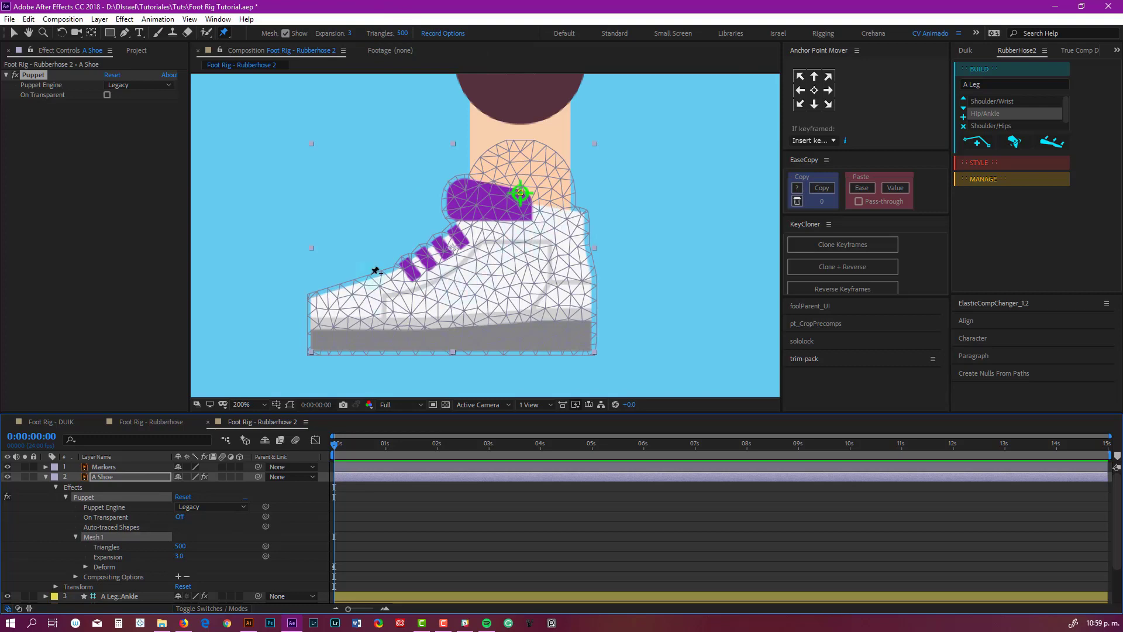
scroll(377, 325, "up", 2)
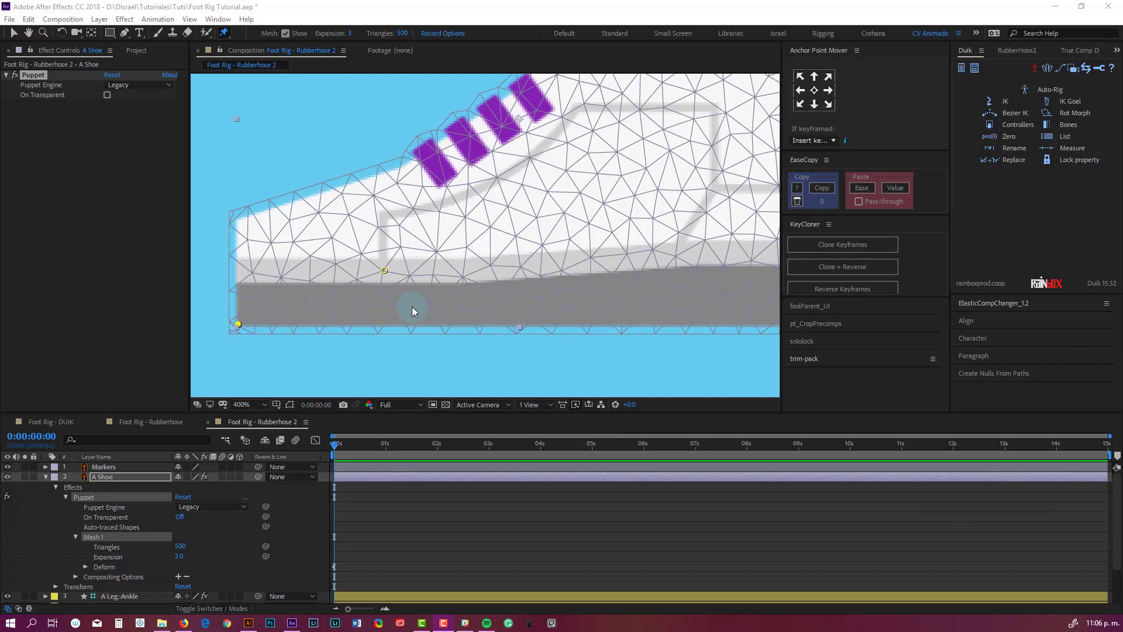
scroll(472, 273, "down", 2)
left_click(576, 210)
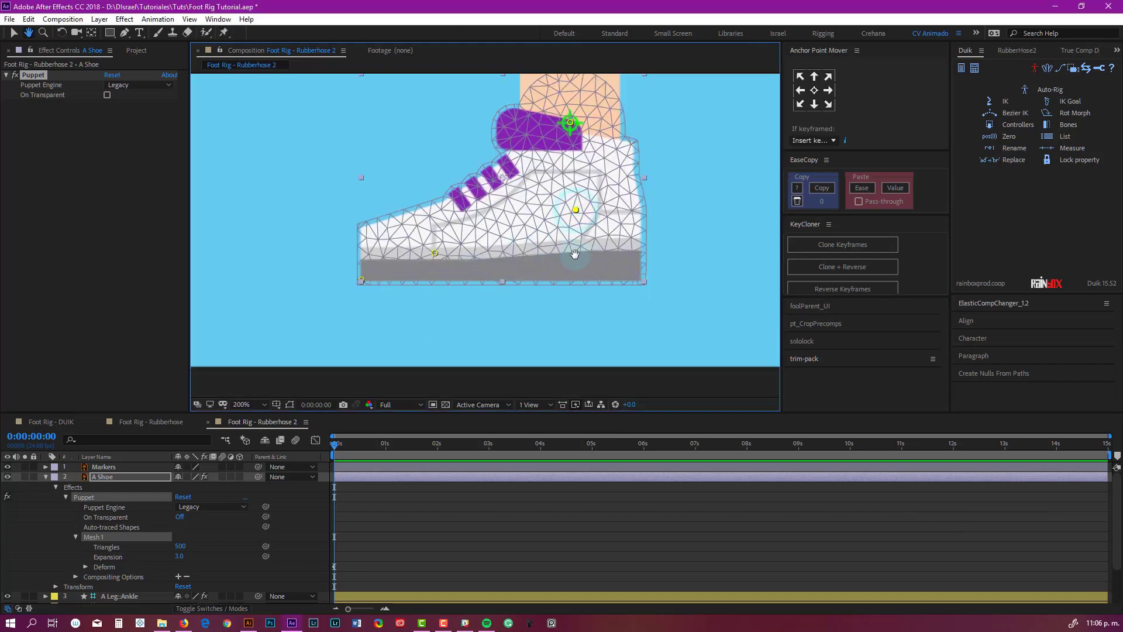
key("ctrl+z")
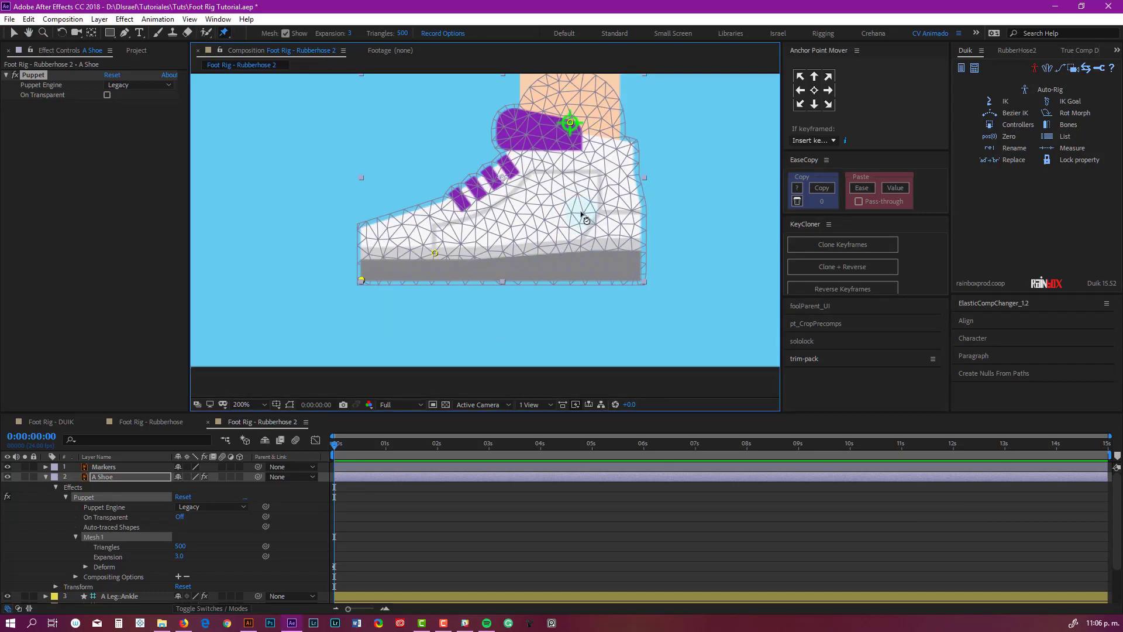
left_click_drag(590, 204, 565, 259)
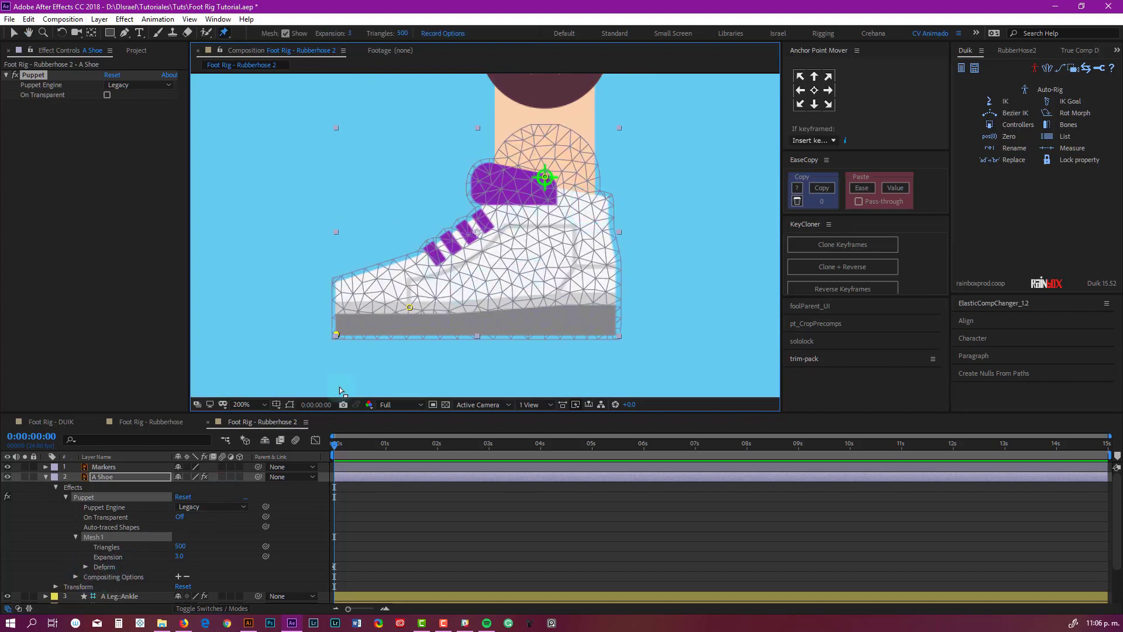
- List the shoe mesh's puppet pins and rename the ankle pin, Puppet Pin 1, as A Foot
left_click(88, 567)
scroll(117, 555, "down", 3)
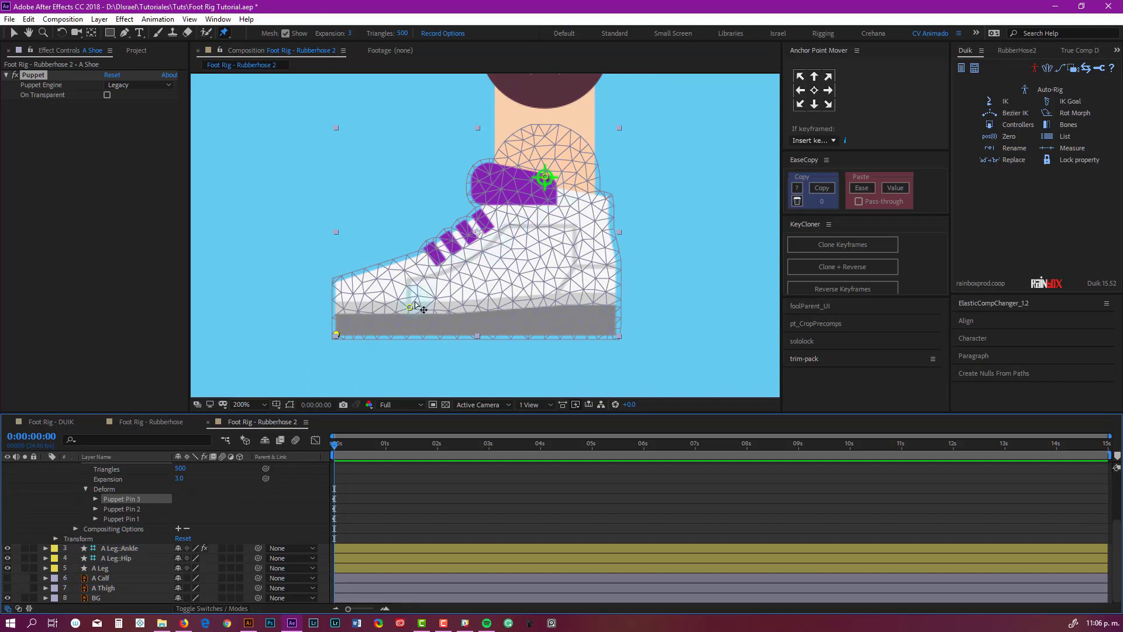
left_click(131, 520)
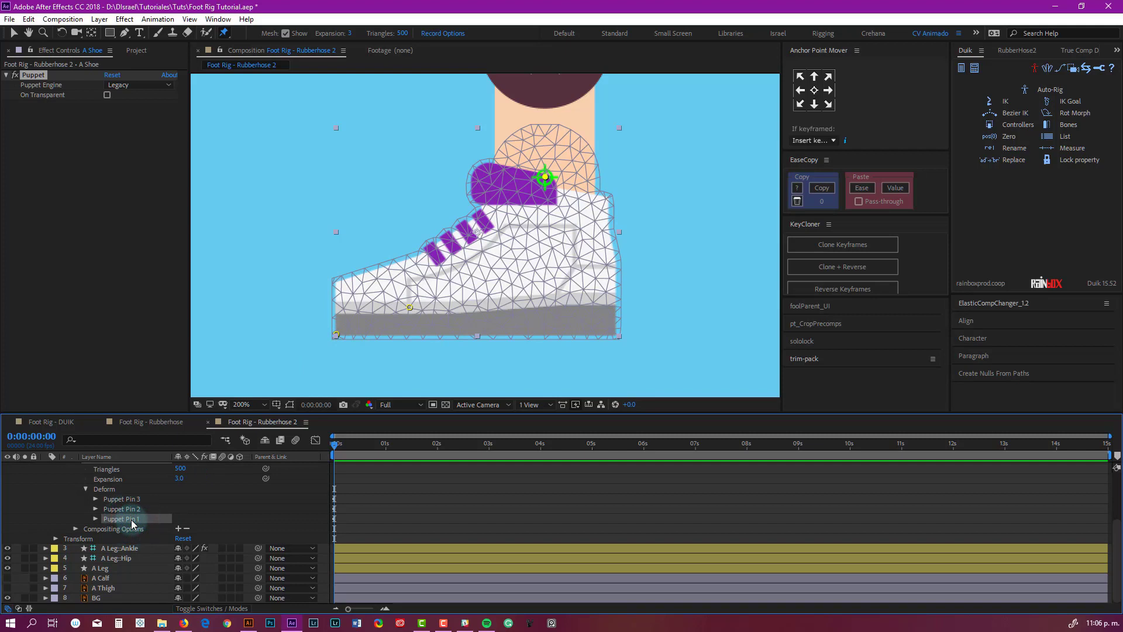
key("Return")
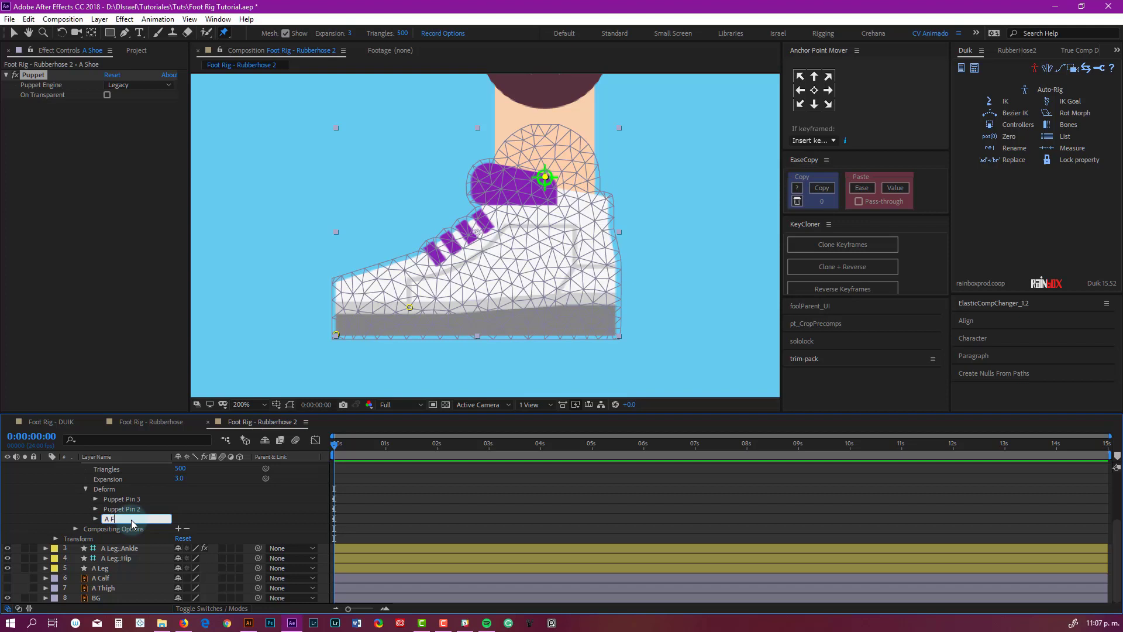
key("Return")
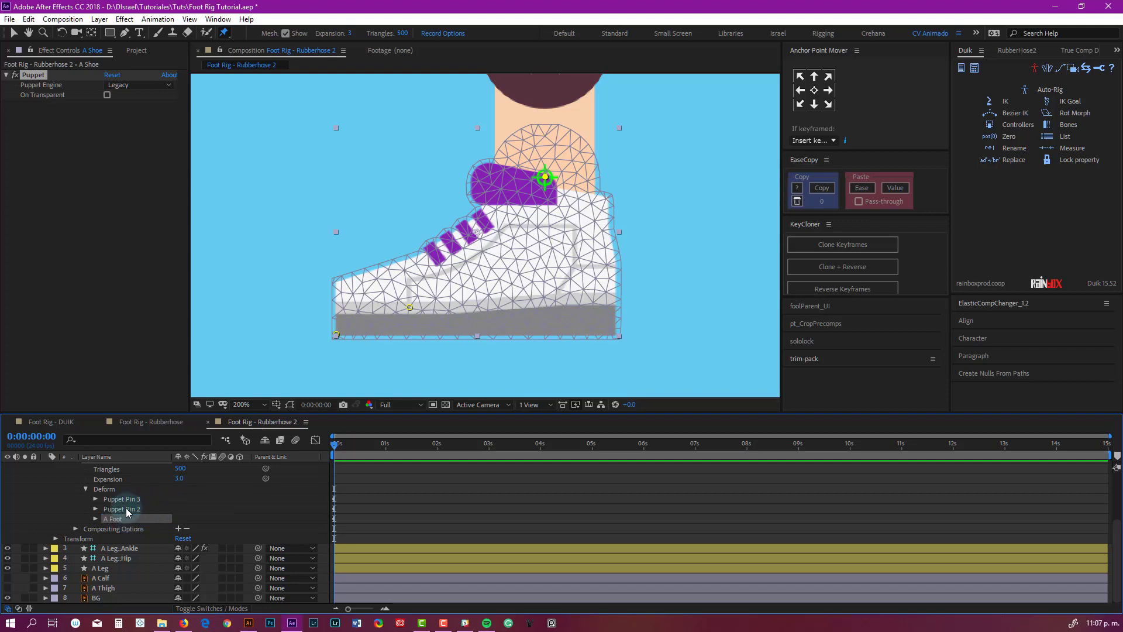
- Rename the pin at the ball of the foot as A Toes and the pin at the sole's front tip as A Tip
left_click(123, 509)
key("Return")
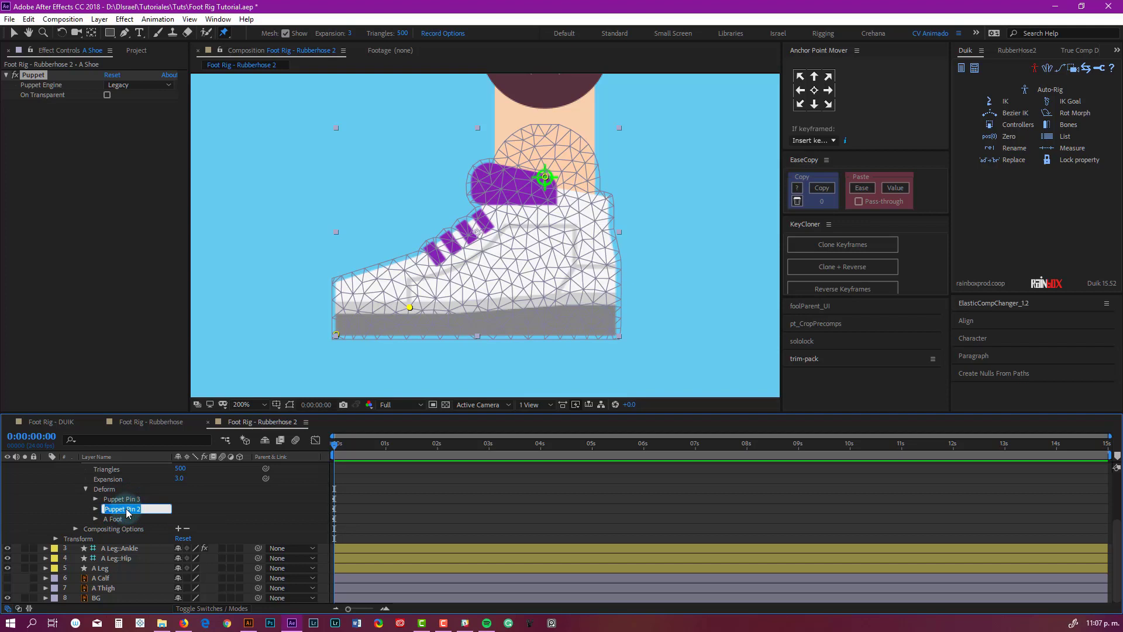
type("B")
type("A Toes")
key("Return")
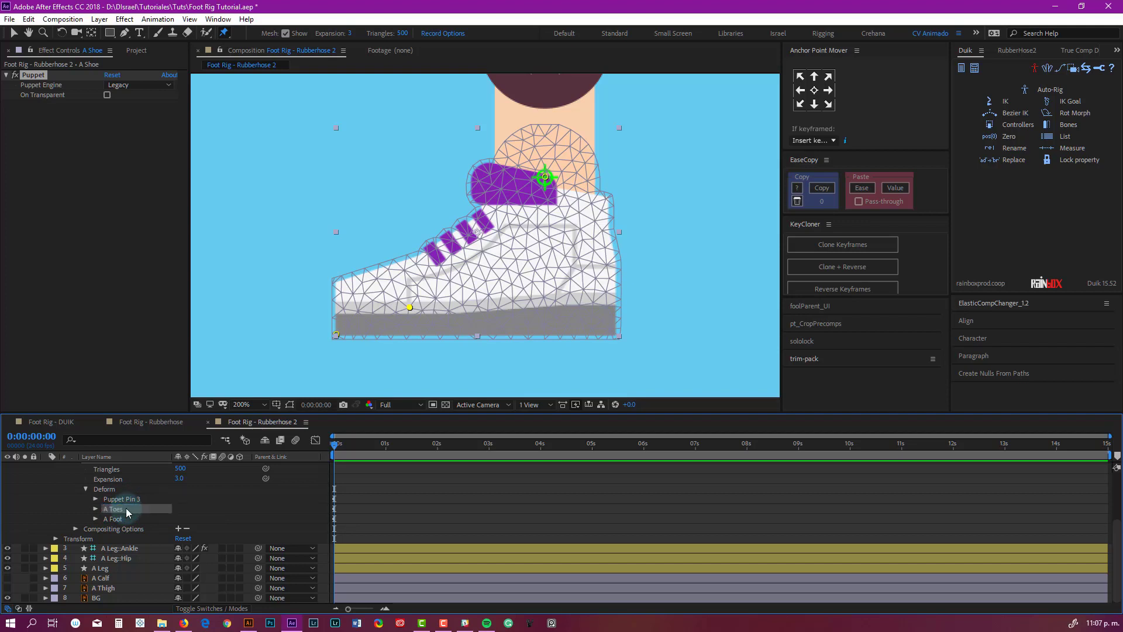
left_click(125, 498)
key("Return")
type("A Tip")
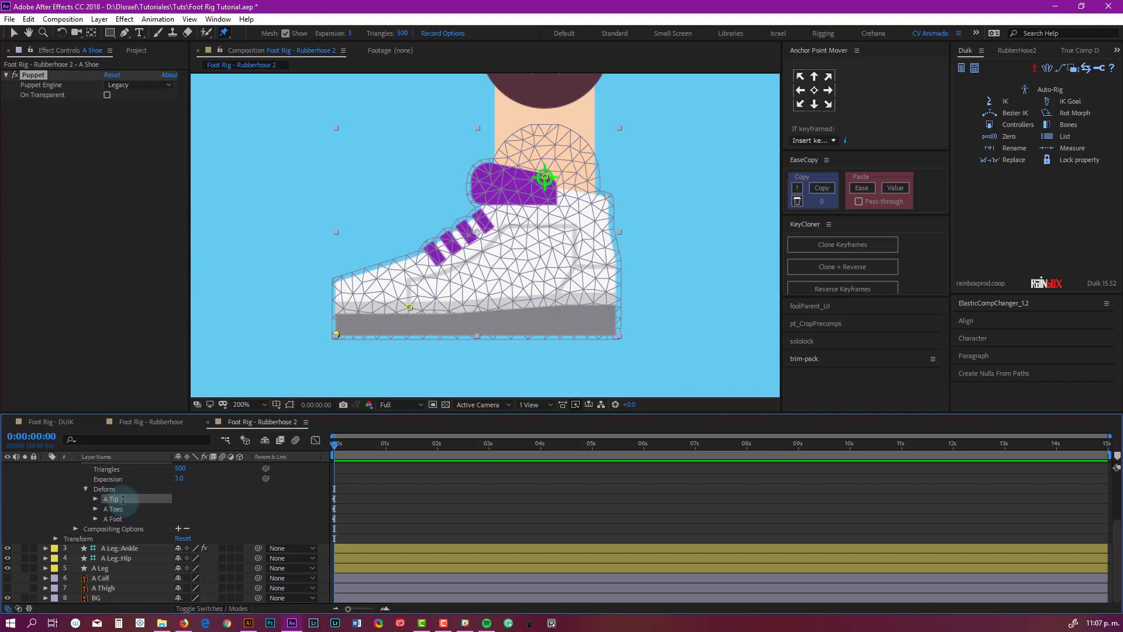
key("Return")
- Create Duik bones from the shoe's three puppet pins and collapse the Puppet effect's properties
left_click(109, 490)
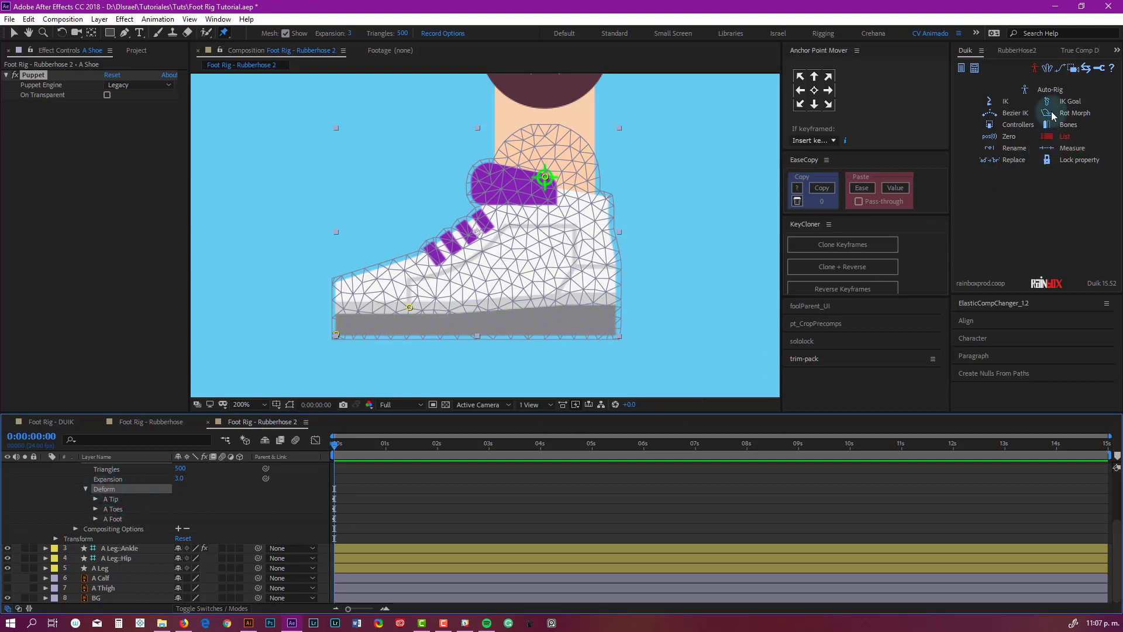
left_click(1011, 53)
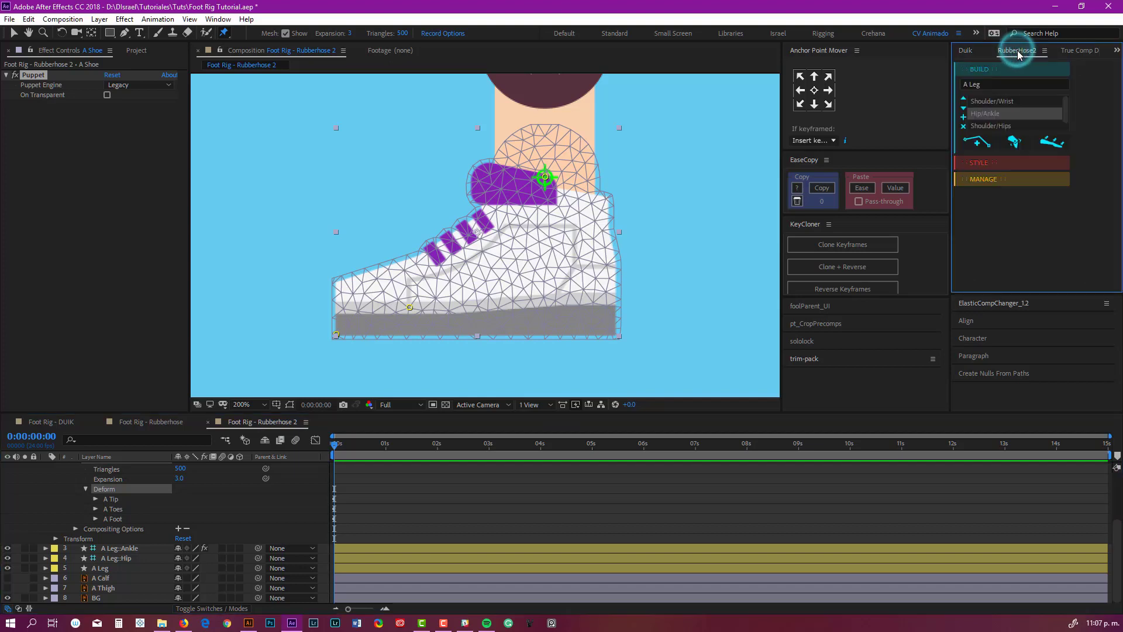
left_click(965, 50)
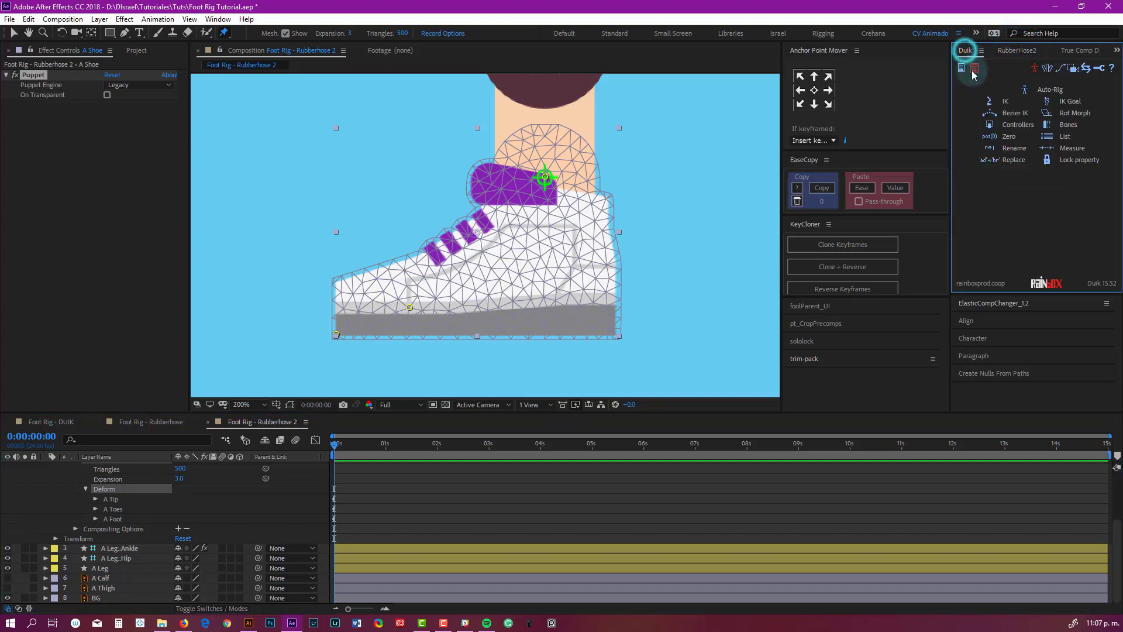
left_click(1068, 125)
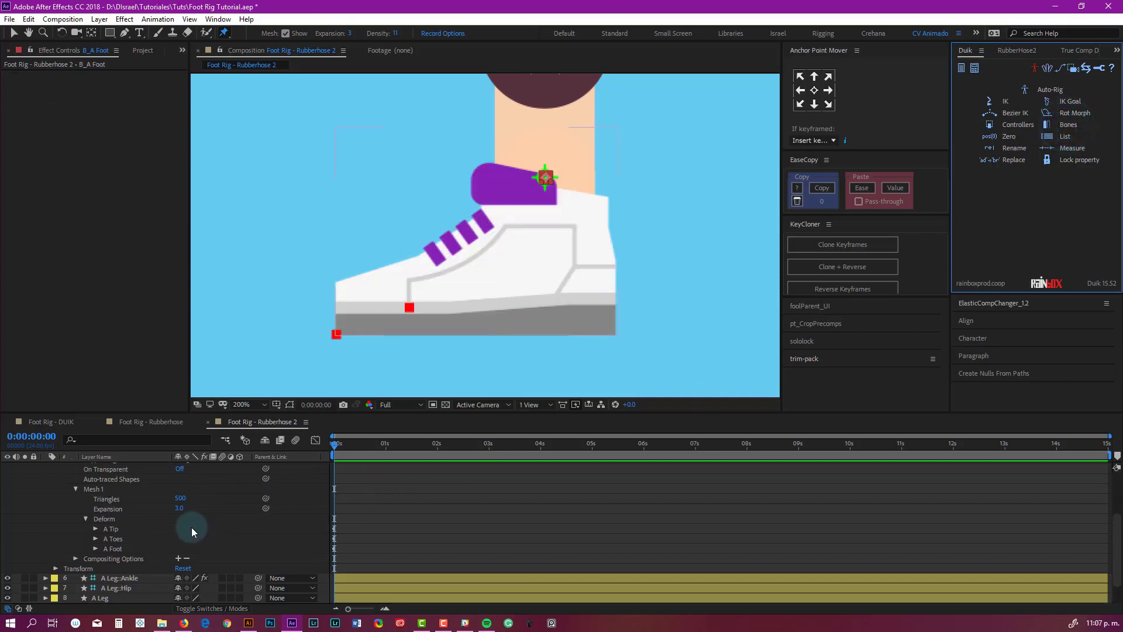
left_click(68, 521)
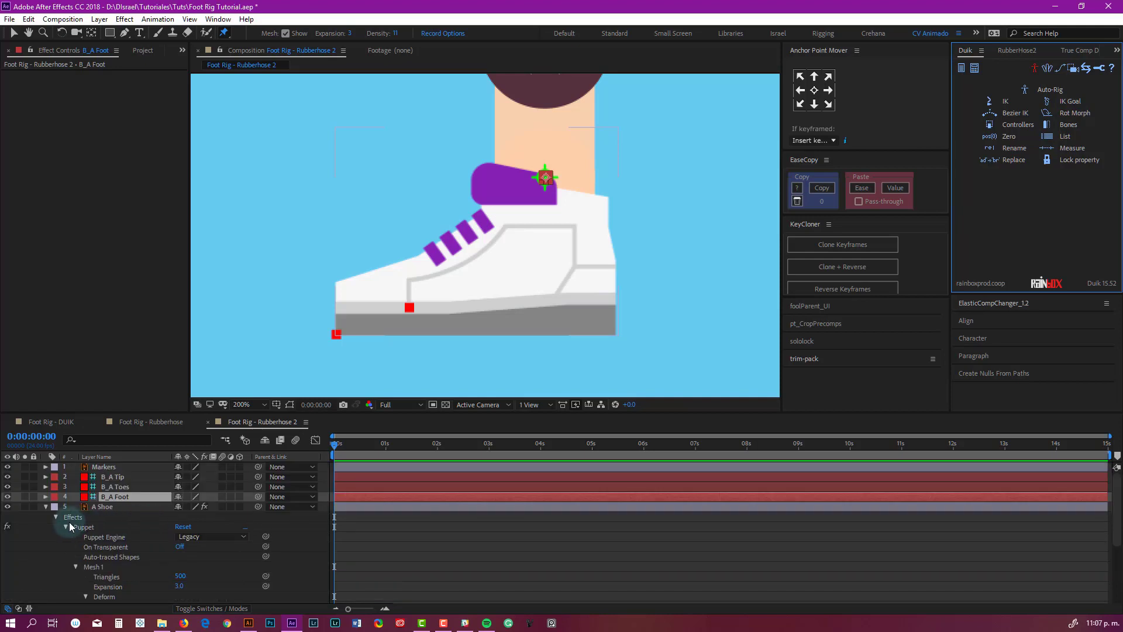
left_click(65, 526)
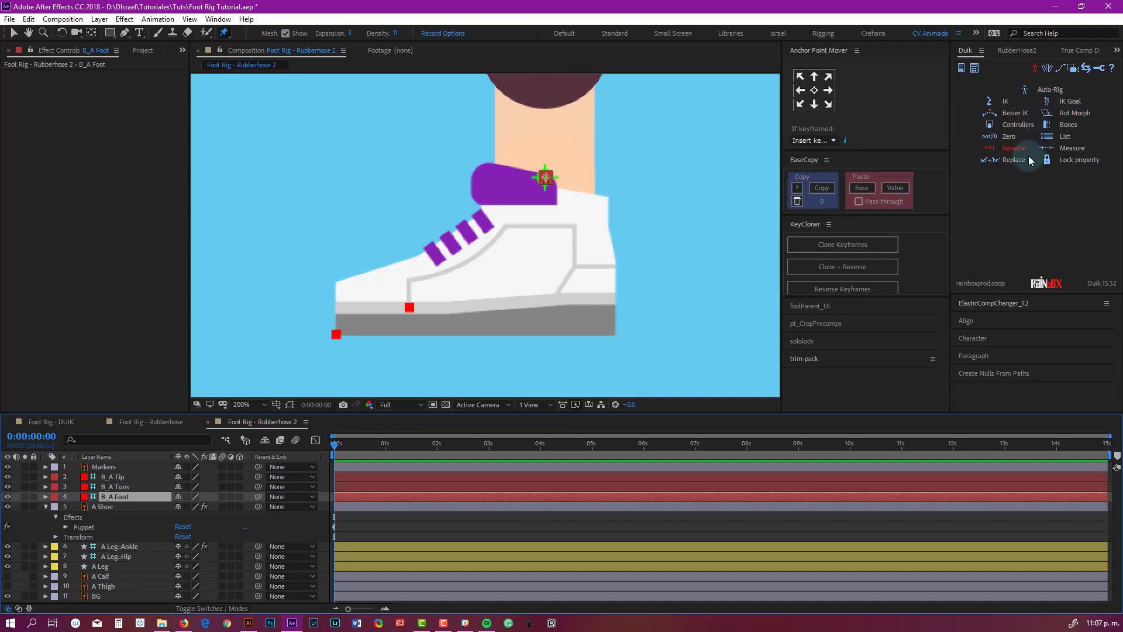
- Parent the B_A Tip bone layer to B_A Toes
left_click(113, 476)
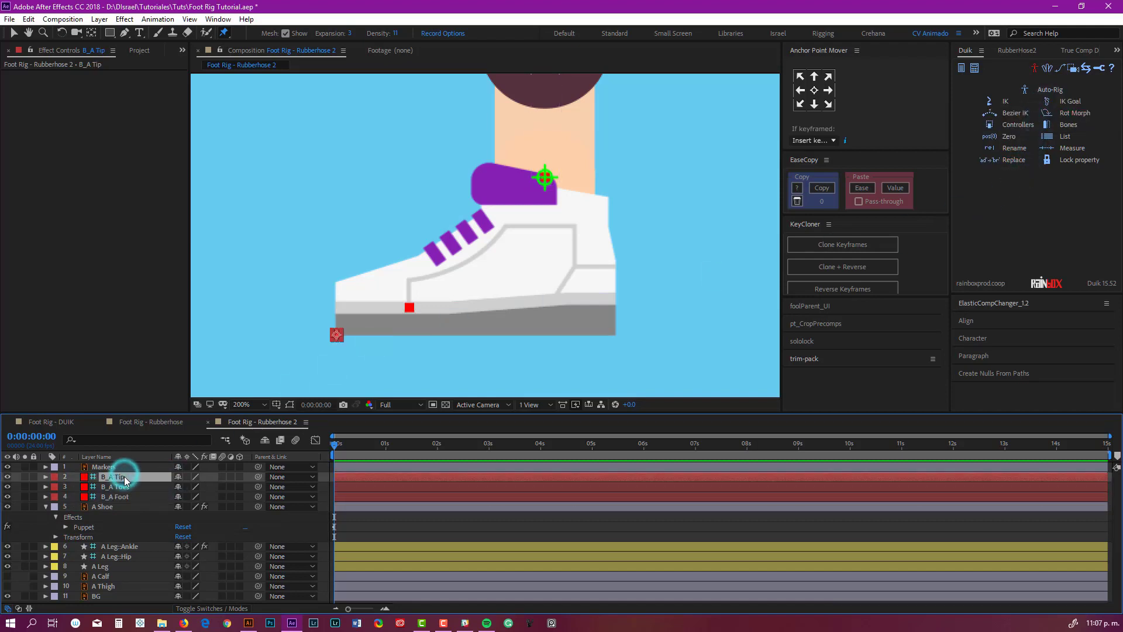
left_click(807, 241)
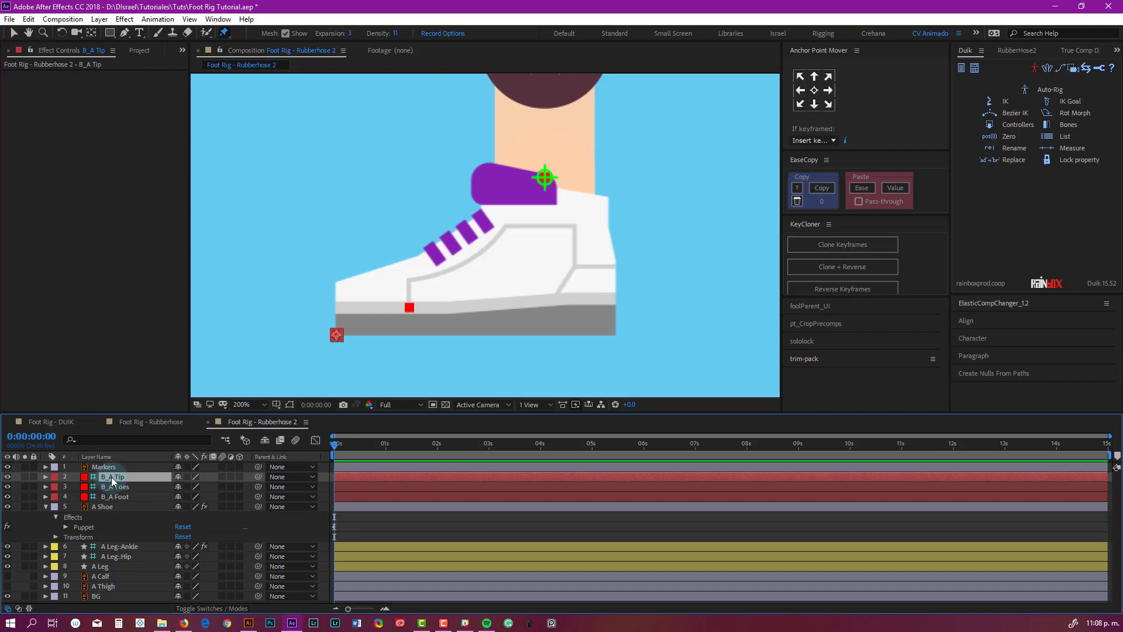
left_click_drag(258, 477, 200, 499)
- Reveal the B_A Toes rotation and create a small magenta Duik controller for that bone
left_click(132, 486)
key("r")
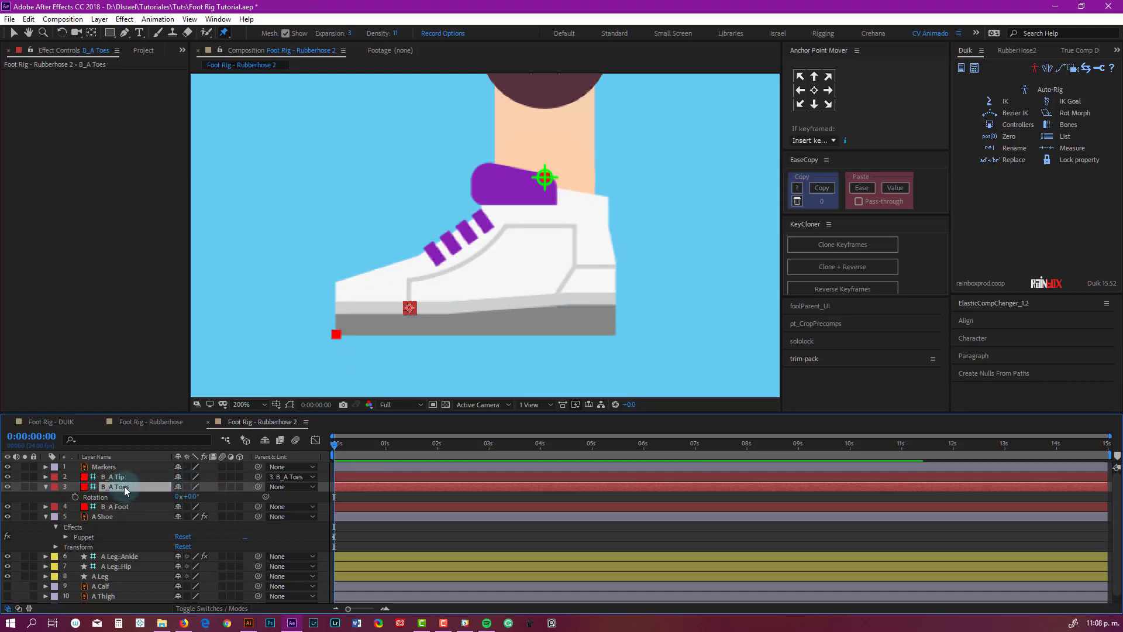
left_click(1016, 127)
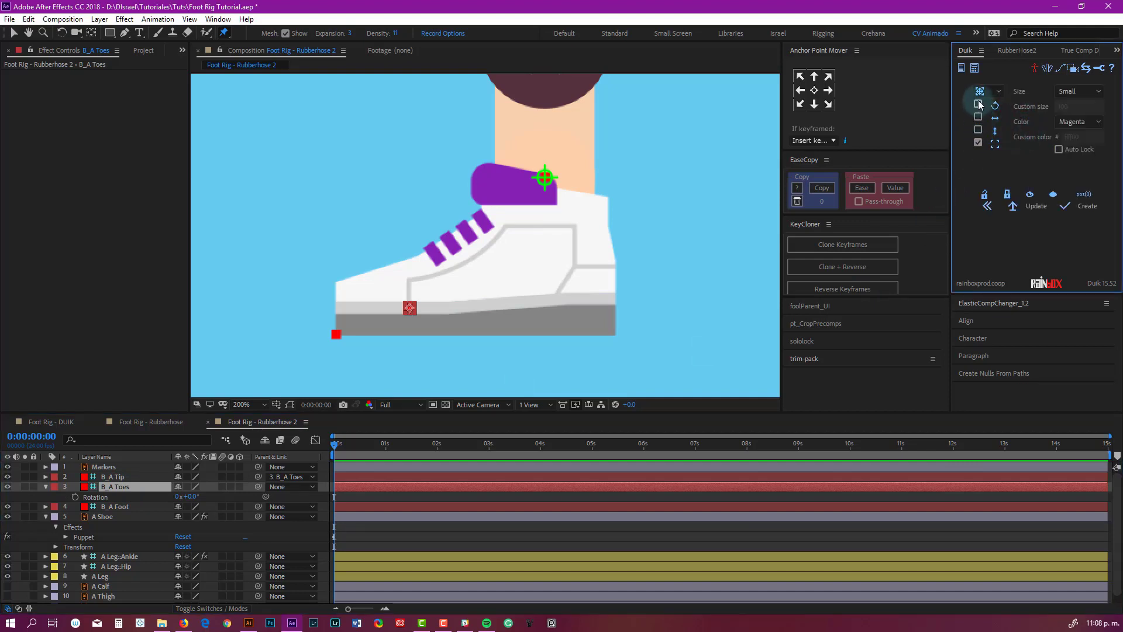
left_click(977, 103)
left_click(995, 144)
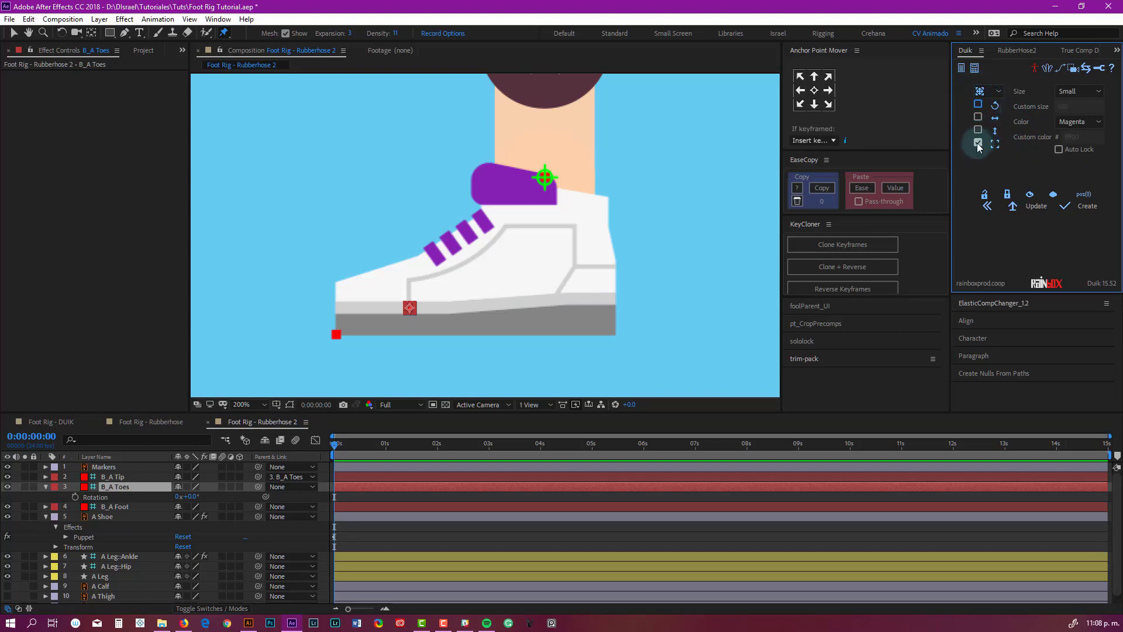
left_click(1073, 92)
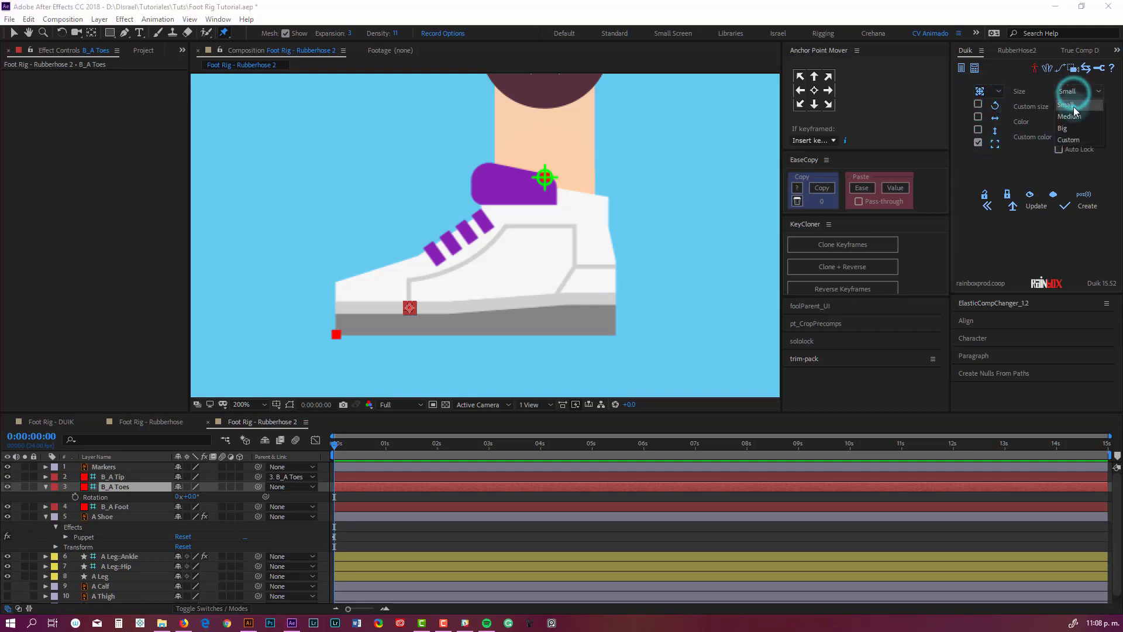
left_click(1068, 105)
left_click(1088, 206)
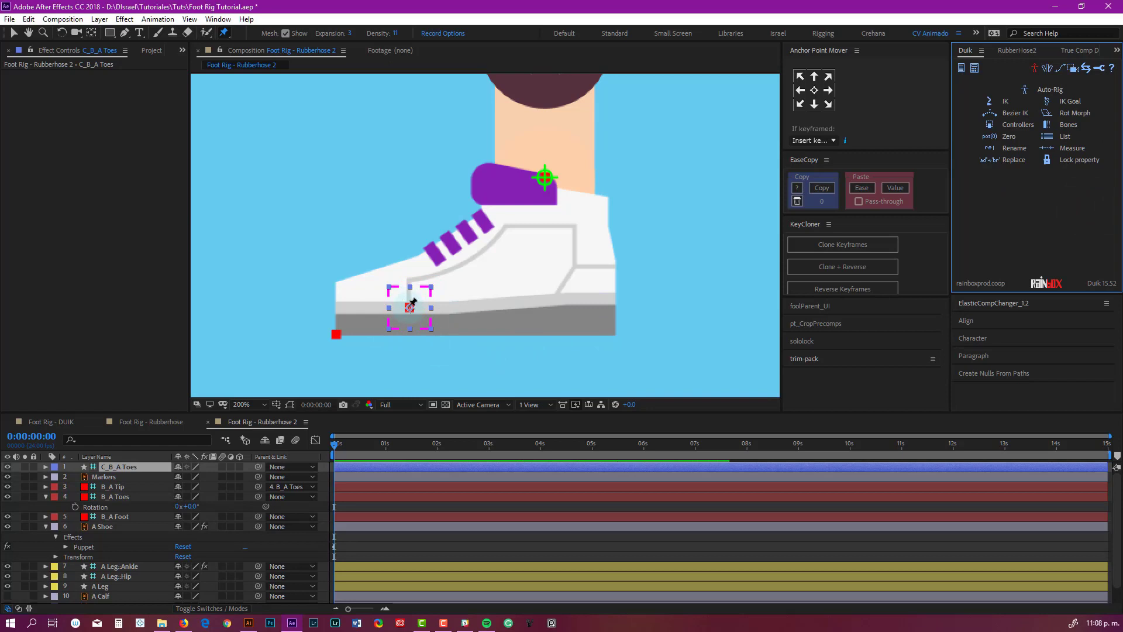
- Create a small magenta Duik controller for the B_A Foot bone at the ankle
key("v")
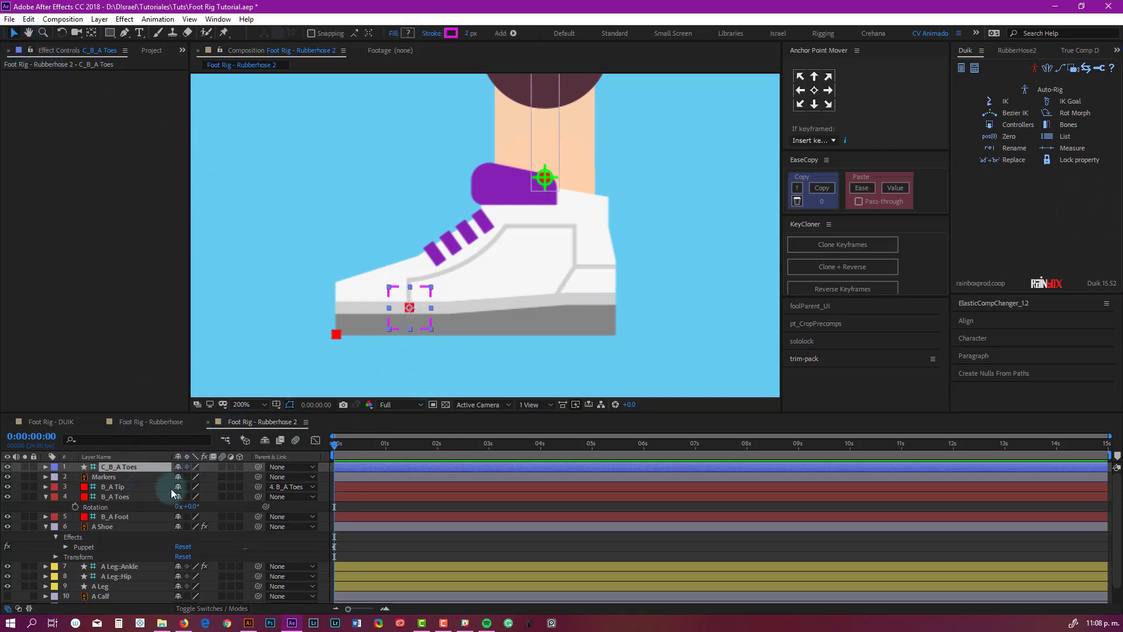
left_click(131, 516)
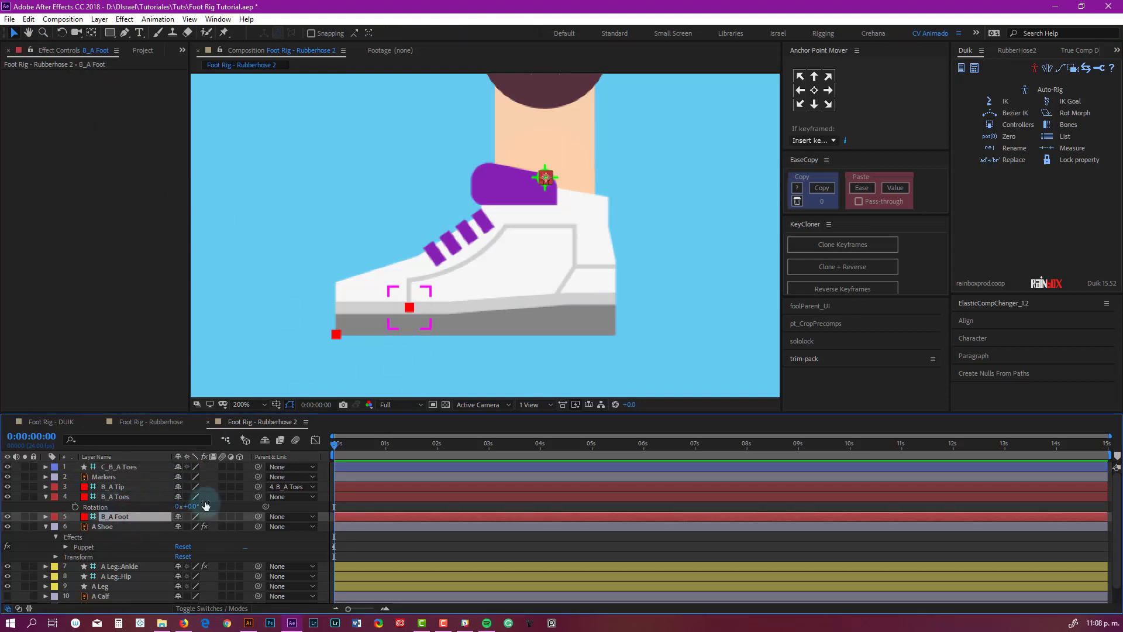
left_click(1019, 125)
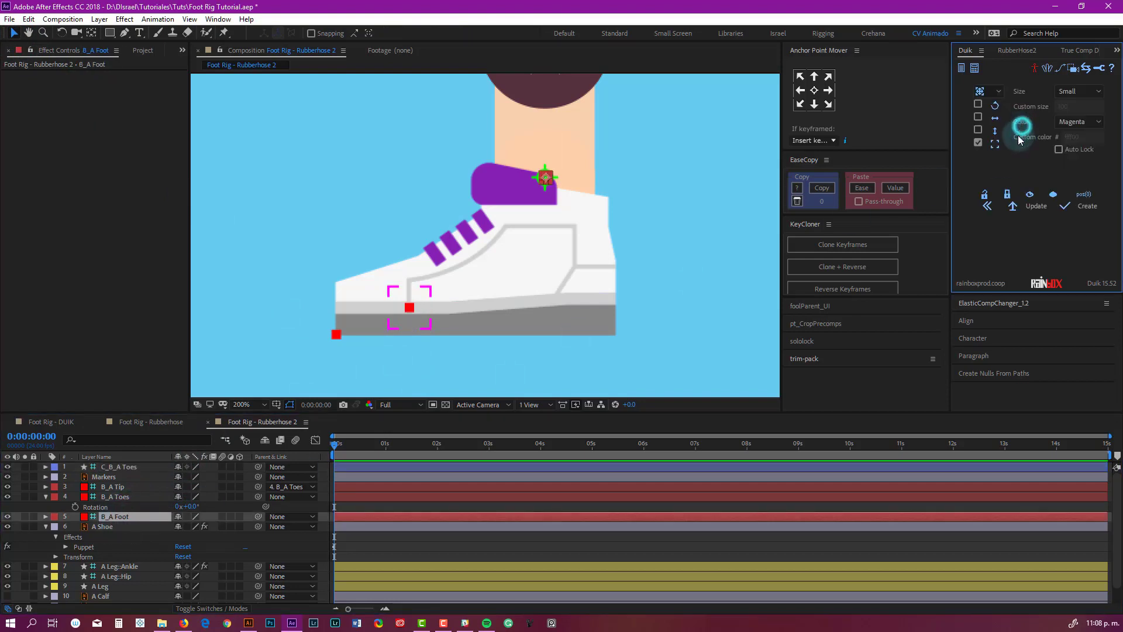
left_click(1087, 205)
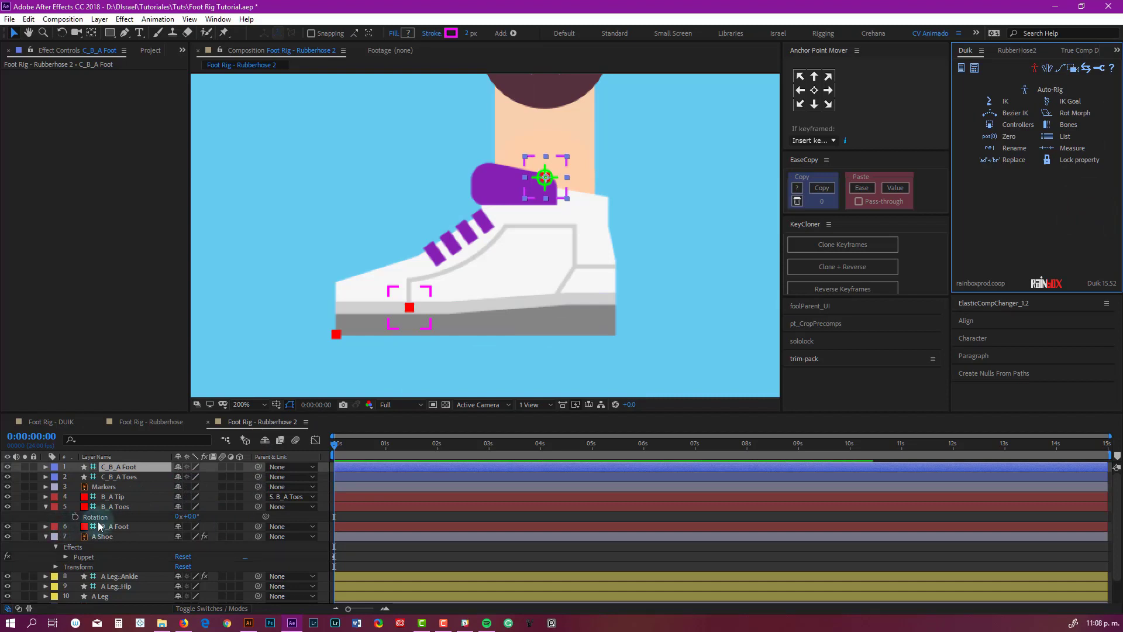
- Parent the B_A Foot bone layer to the C_B_A Toes controller
left_click(123, 528)
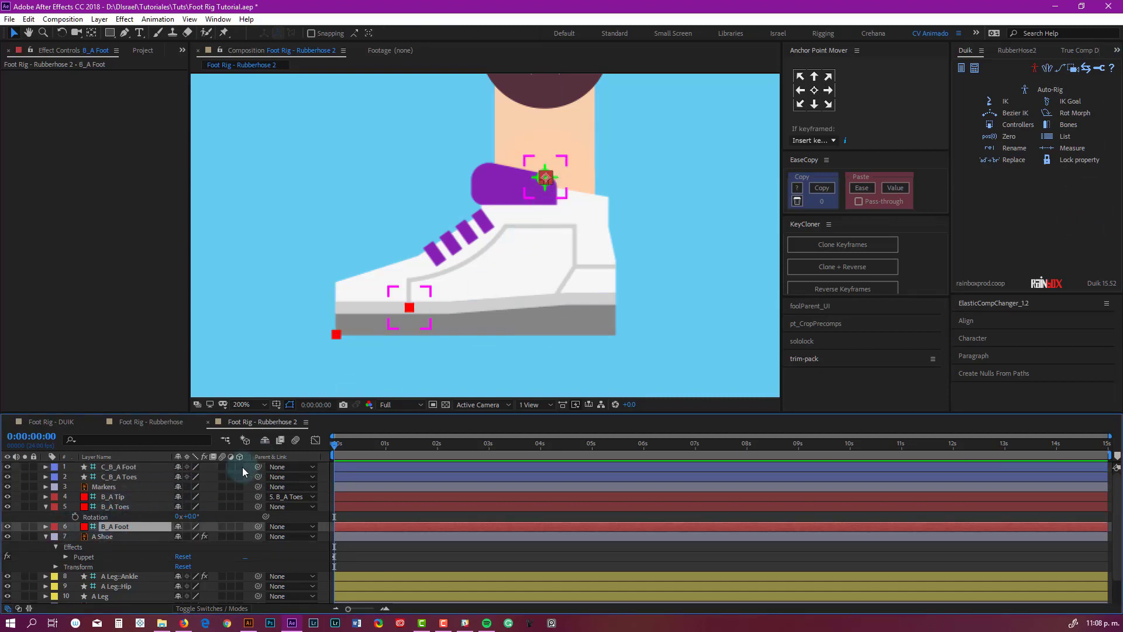
left_click(101, 528)
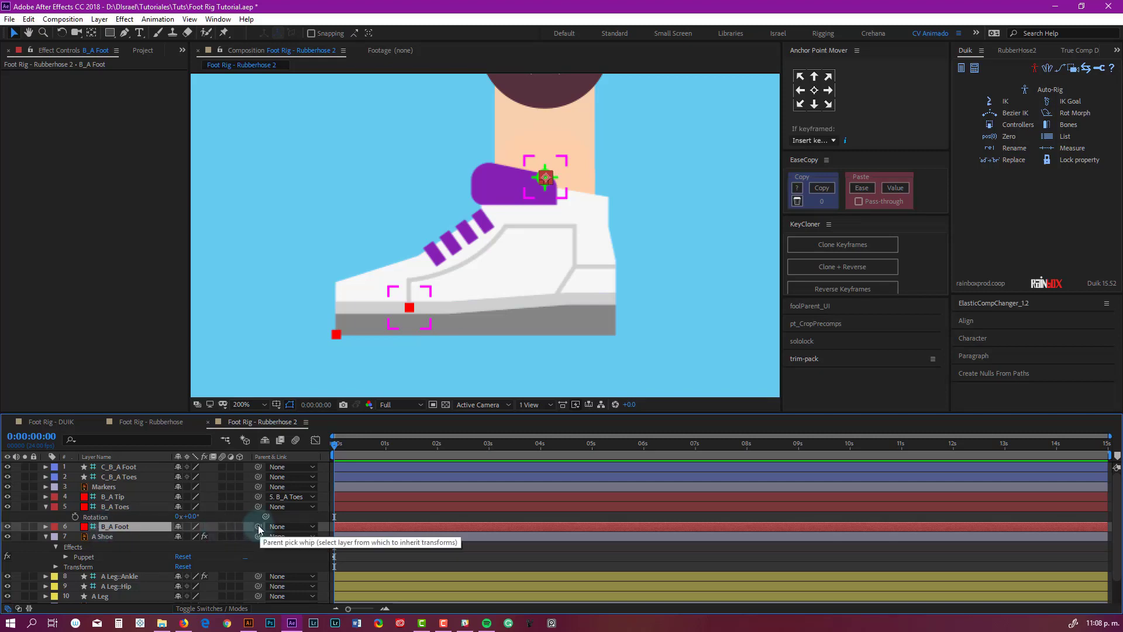
left_click_drag(258, 527, 132, 475)
- Test the heel lift by rotating the C_B_A Toes controller, and undo the rotation
left_click(128, 477)
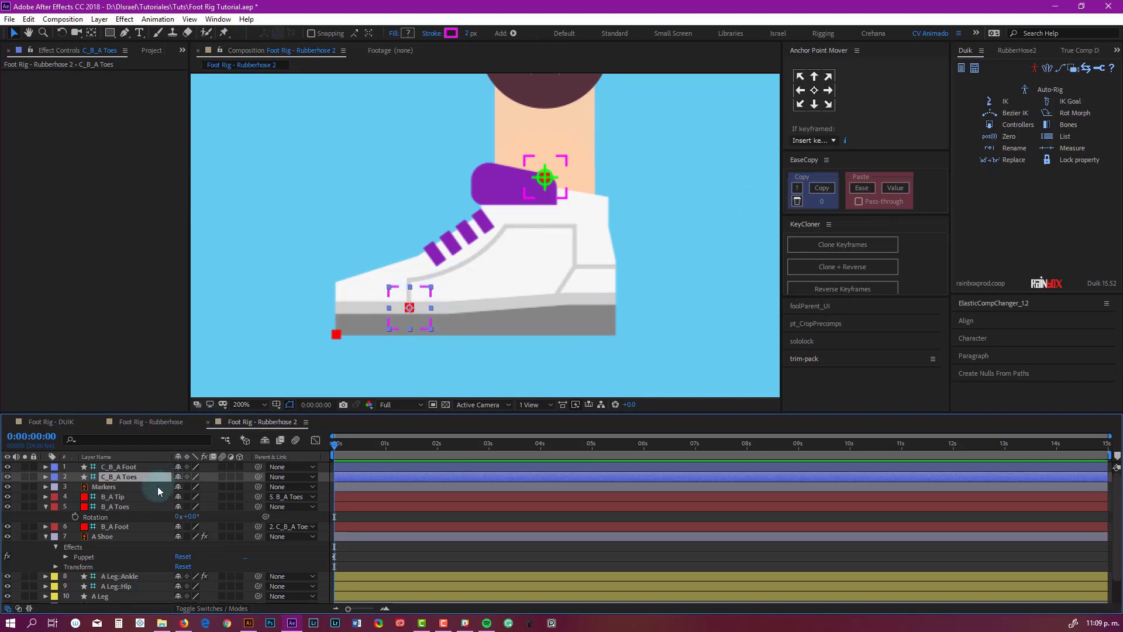
key("r")
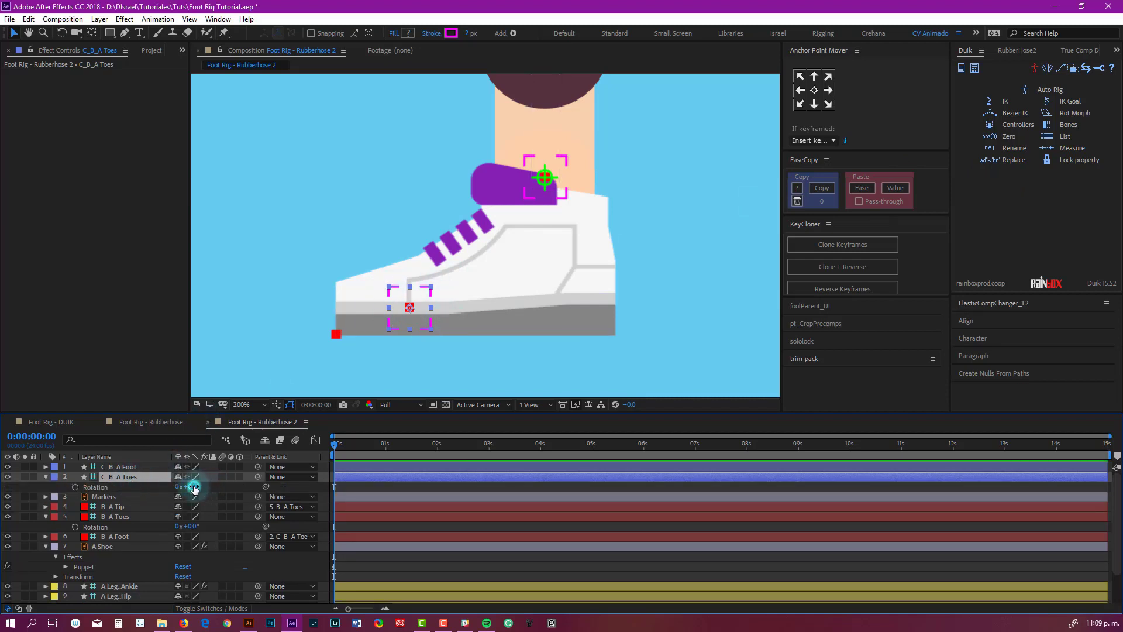
left_click_drag(195, 489, 171, 485)
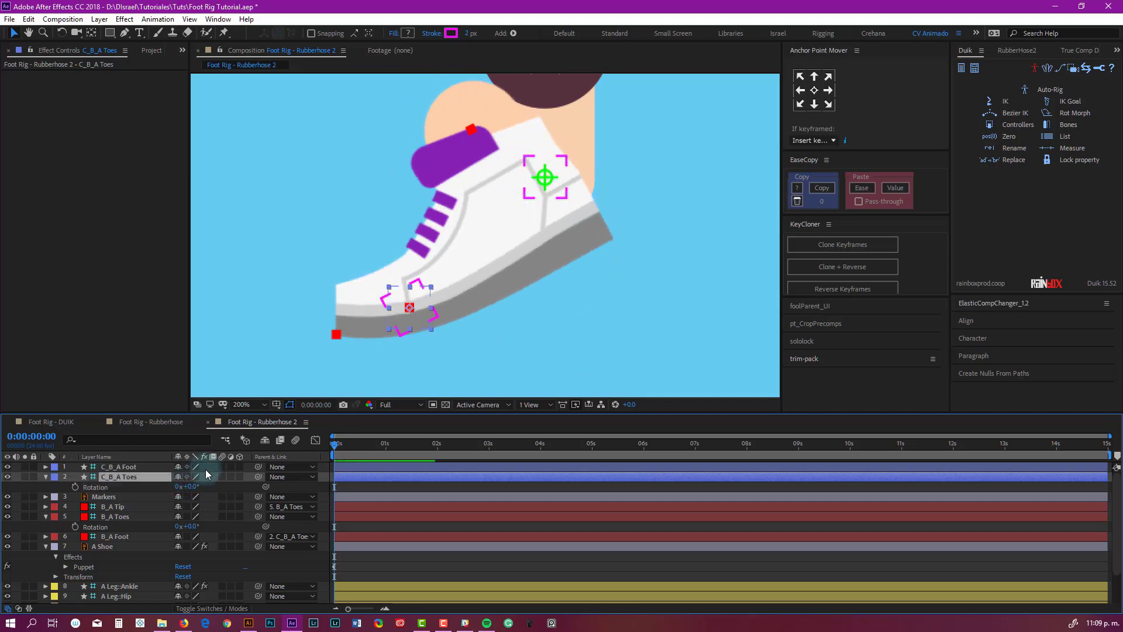
key("ctrl+z")
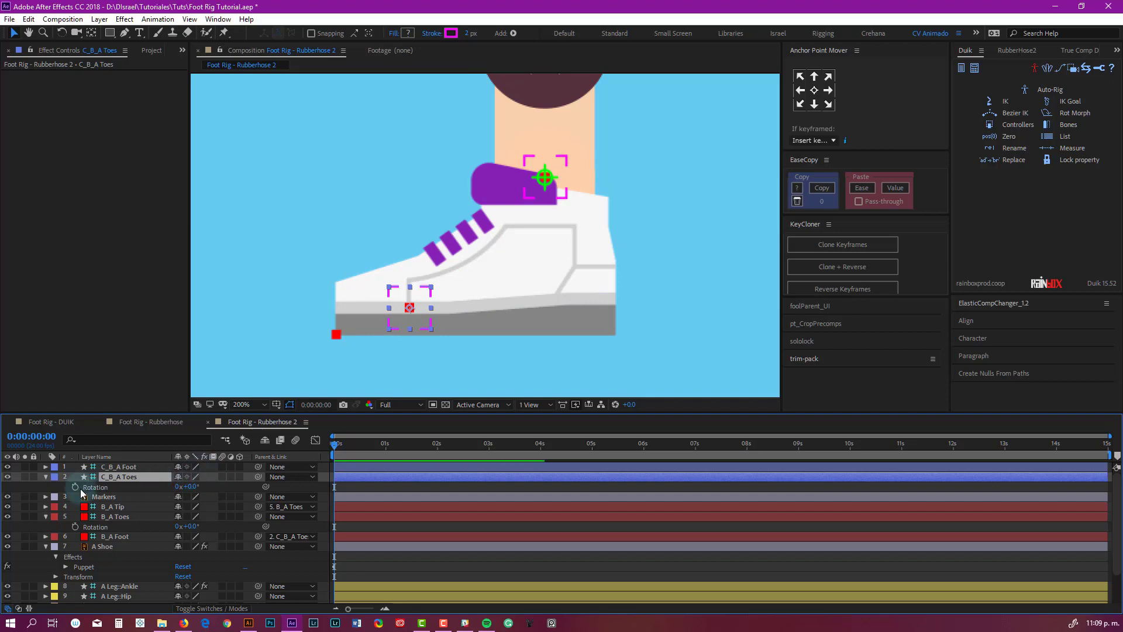
- Parent both the B_A Toes bone and the C_B_A Toes controller to C_B_A Foot
left_click(121, 519)
left_click(134, 478, "ctrl")
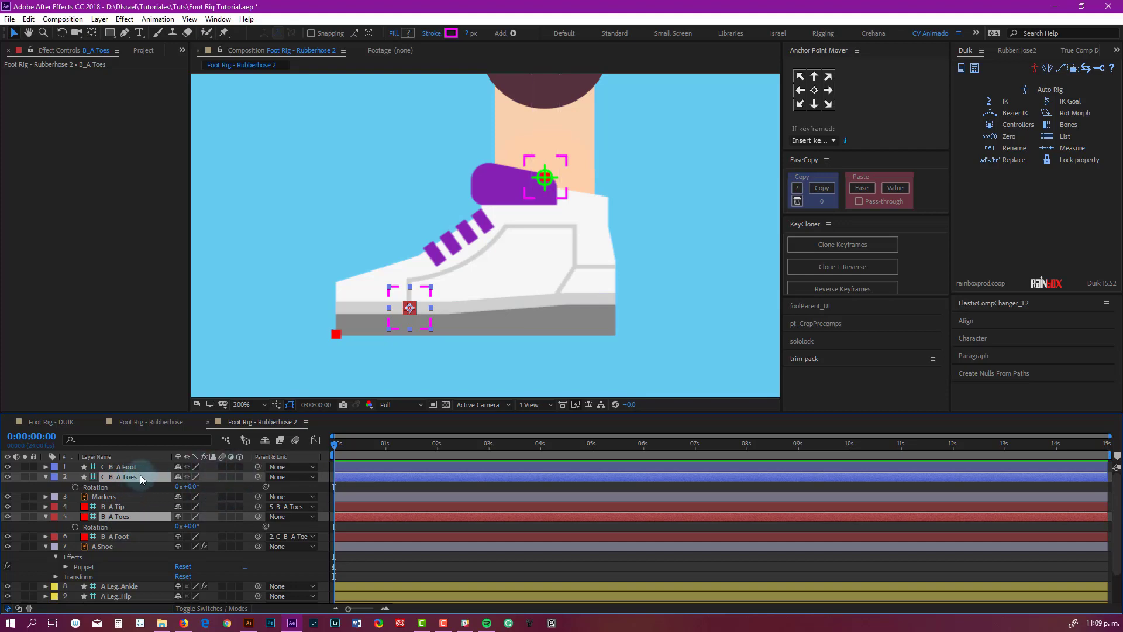
left_click_drag(258, 476, 133, 465)
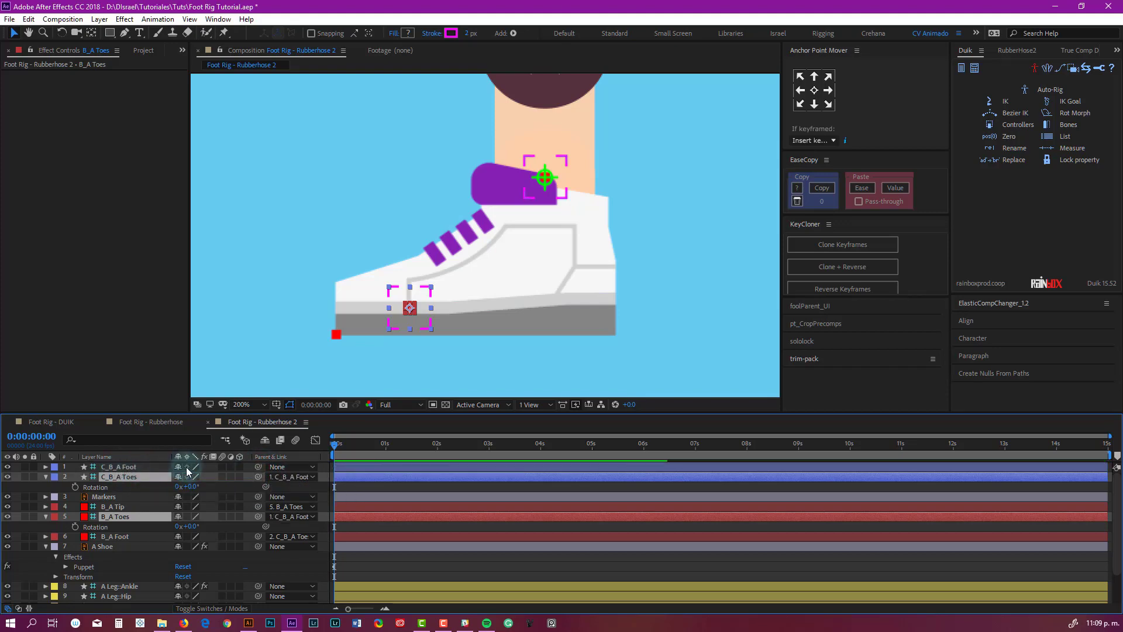
- Test the foot rig by moving the C_B_A Foot controller away from the ankle, and restore its position
left_click(124, 467)
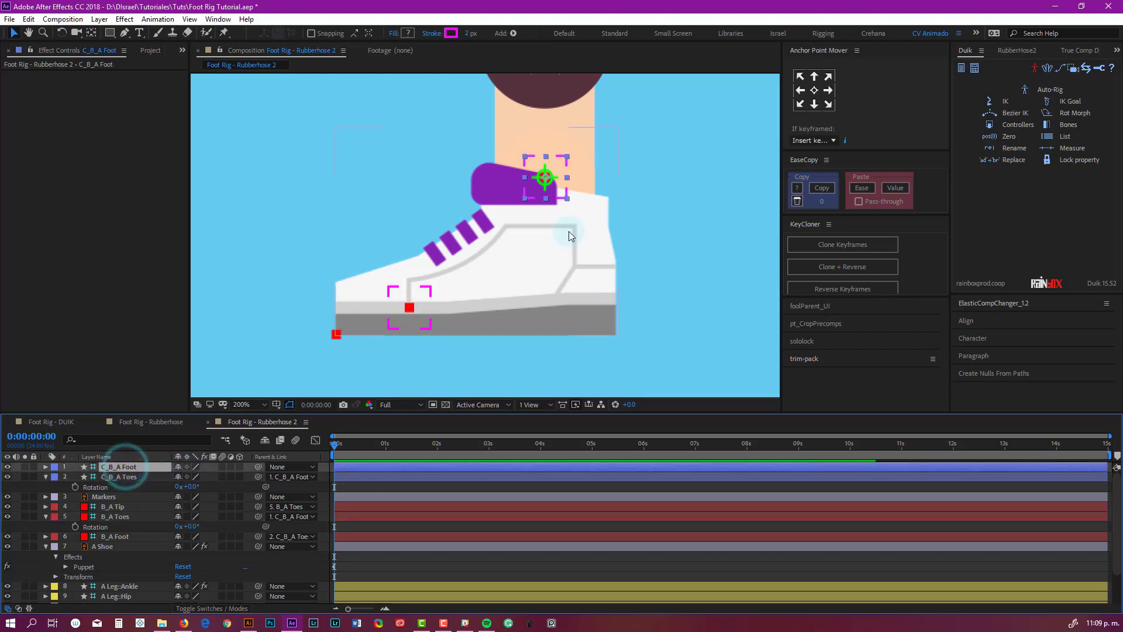
left_click_drag(560, 198, 594, 192)
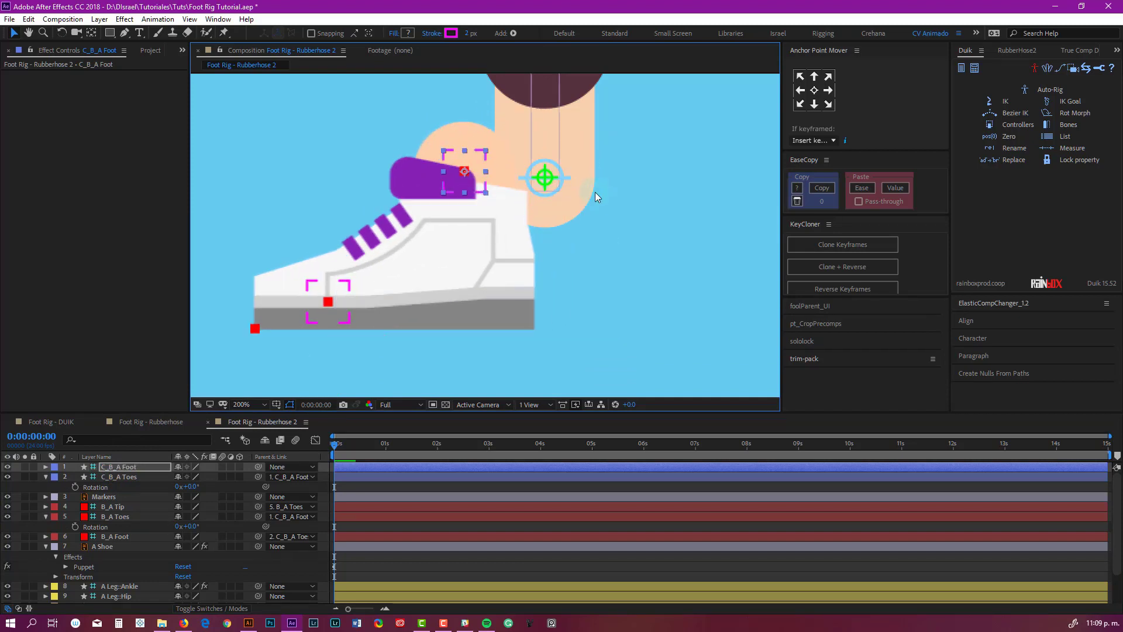
scroll(557, 206, "down", 2)
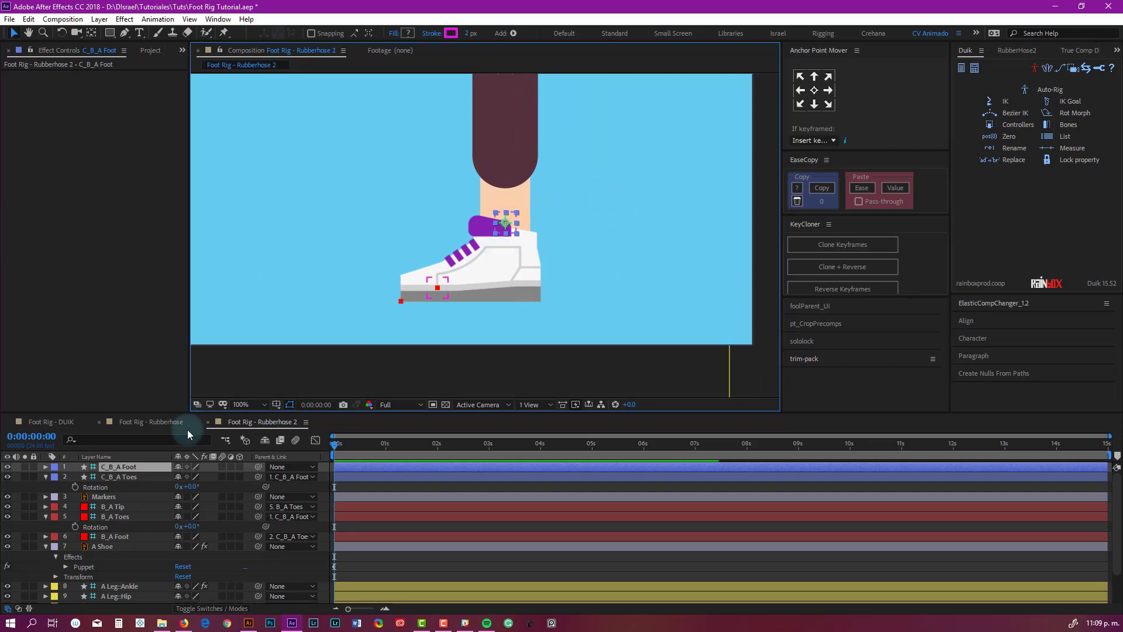
- Set the RubberHose Bend Direction of the A Leg::Ankle controller to -100, undoing a trial change to Hose Length
scroll(507, 286, "up", 1)
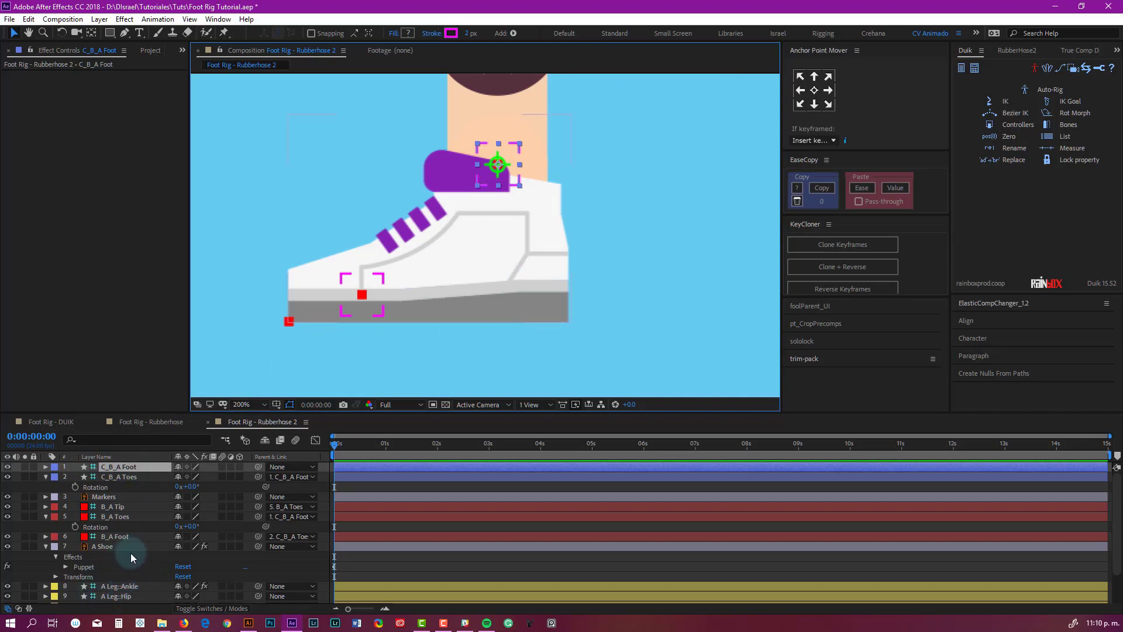
left_click(119, 586)
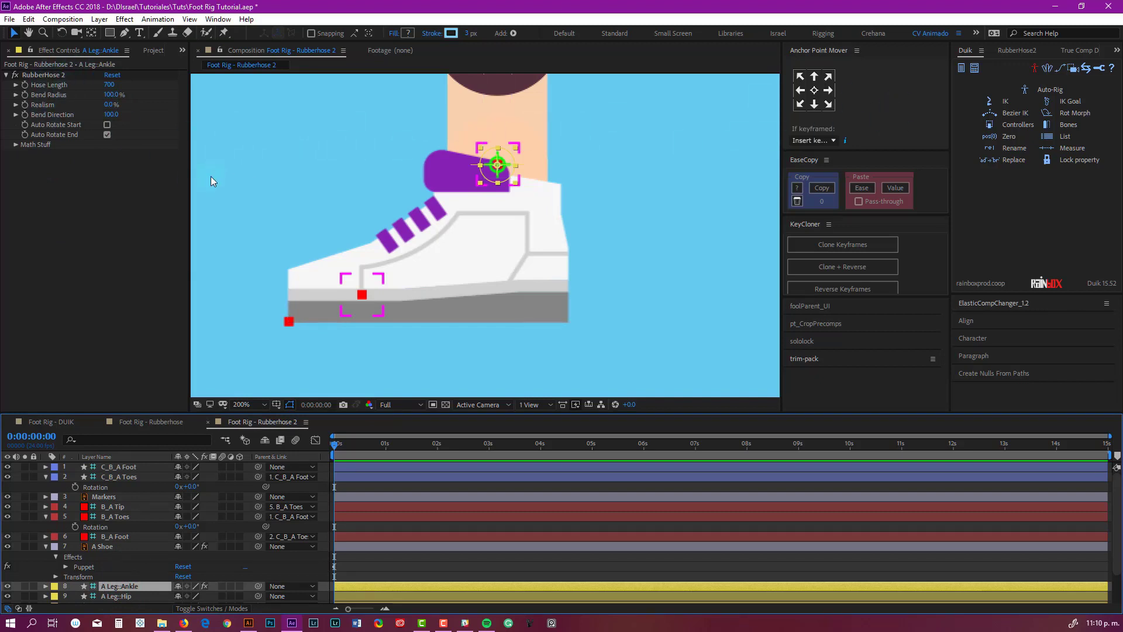
key("h")
scroll(230, 179, "down", 4)
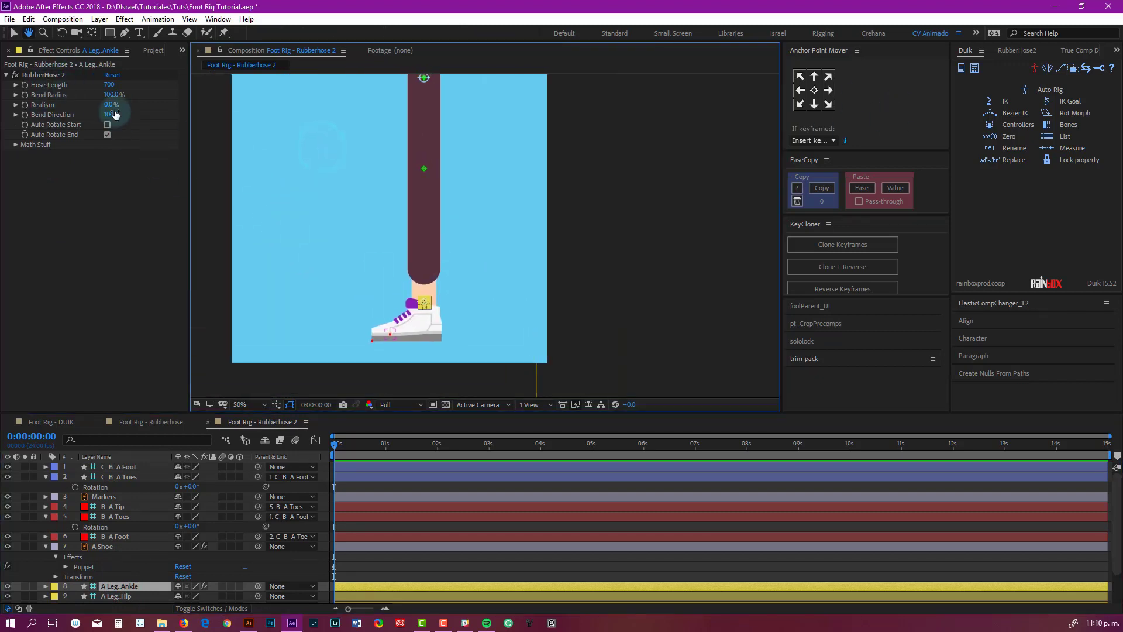
left_click_drag(109, 84, 94, 94)
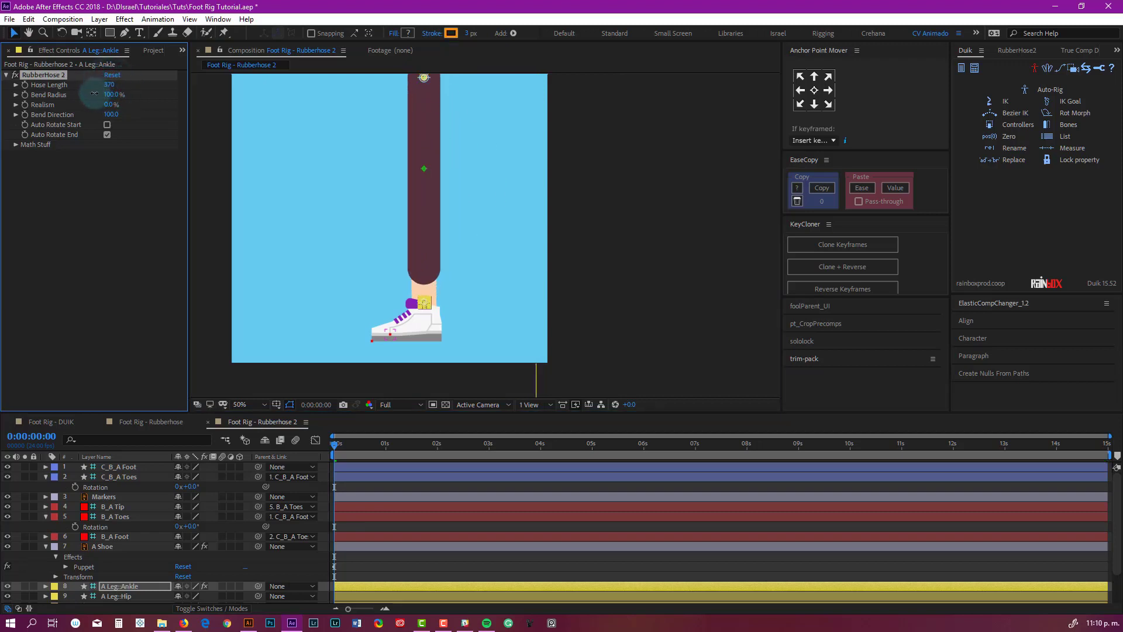
key("ctrl+z")
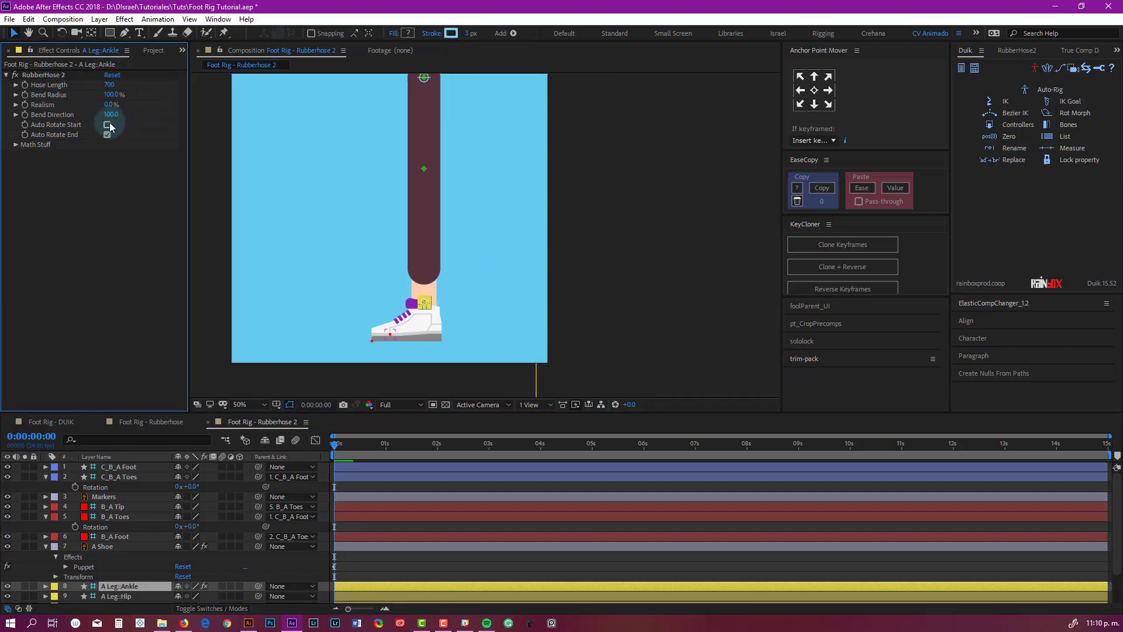
mouse_move(111, 115)
left_mouse_down()
mouse_move(9, 120)
mouse_move(113, 119)
left_mouse_up()
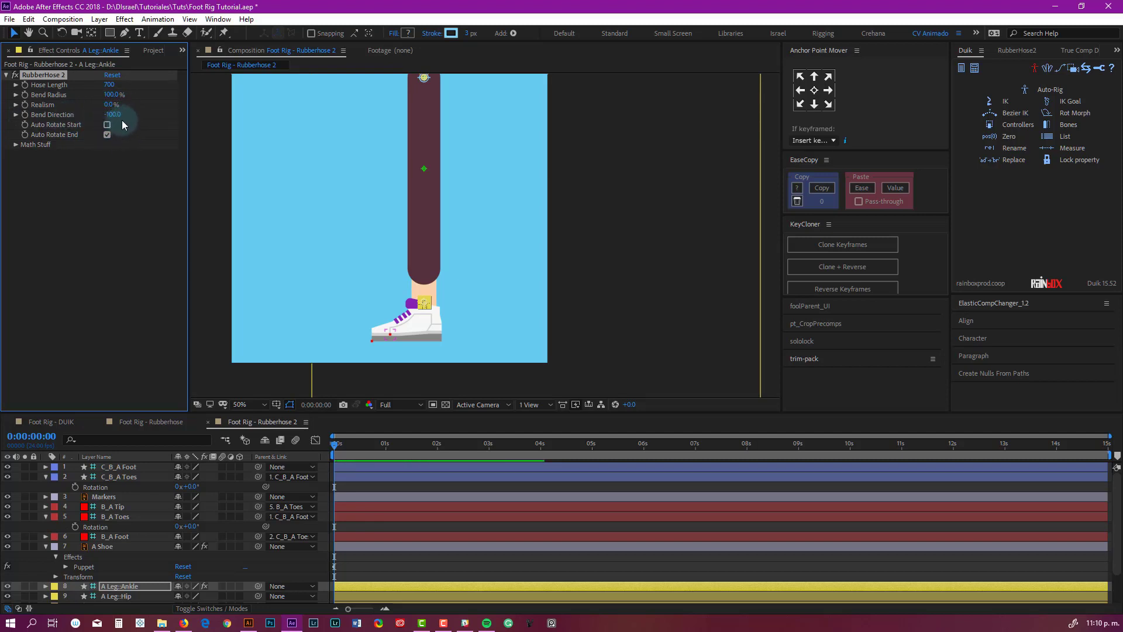
- Test the C_B_A Foot controller by moving it away from the ankle, and undo the move
left_click(423, 301)
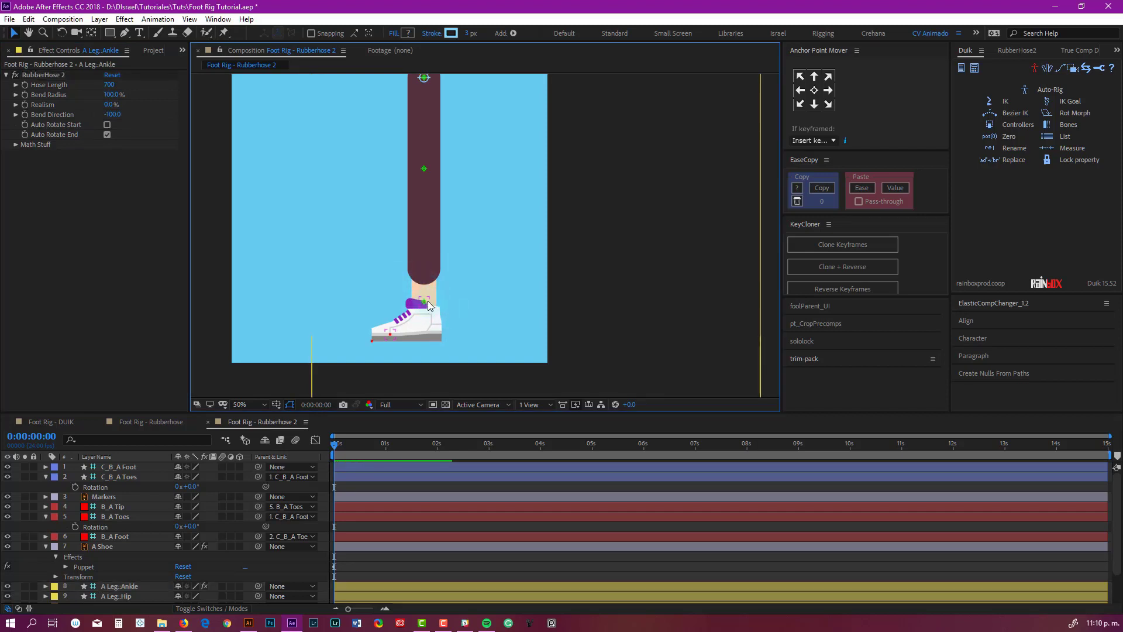
left_click_drag(426, 301, 345, 389)
key("ctrl+z")
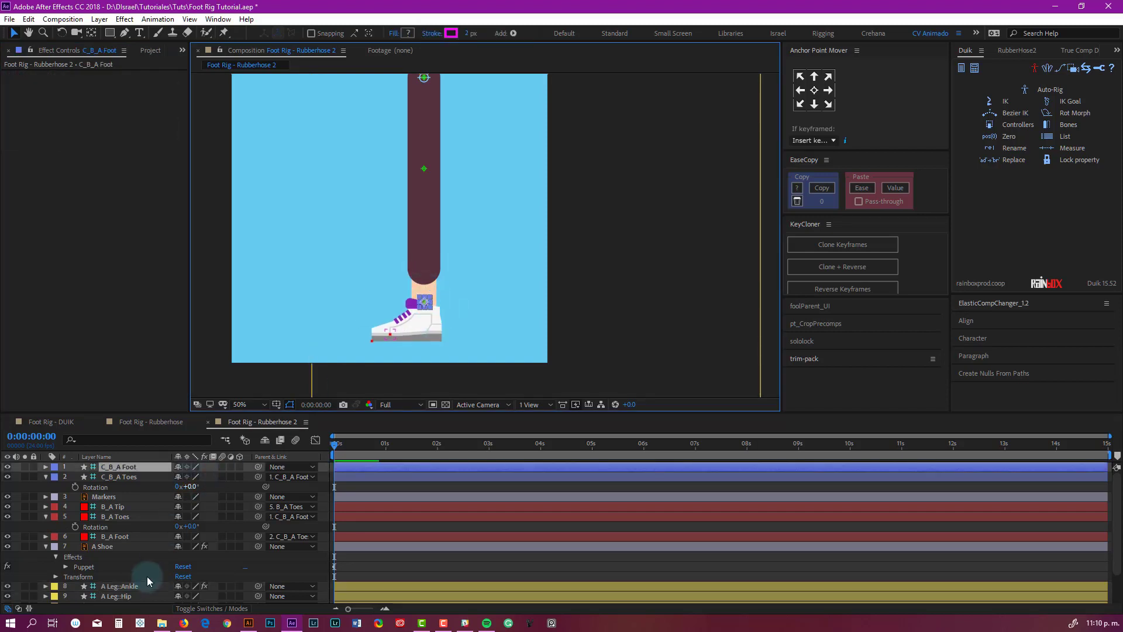
- Test-move the A Leg::Ankle controller, undo the move, and parent the controller to the B_A Foot bone
left_click(138, 584)
left_click_drag(426, 300, 404, 205)
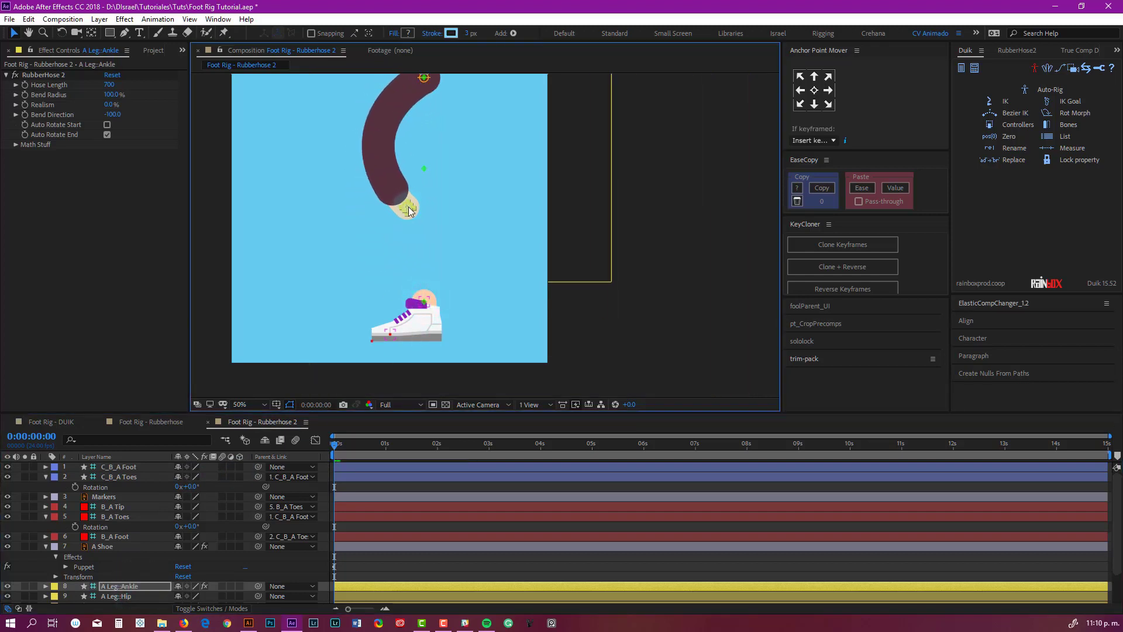
key("ctrl+z")
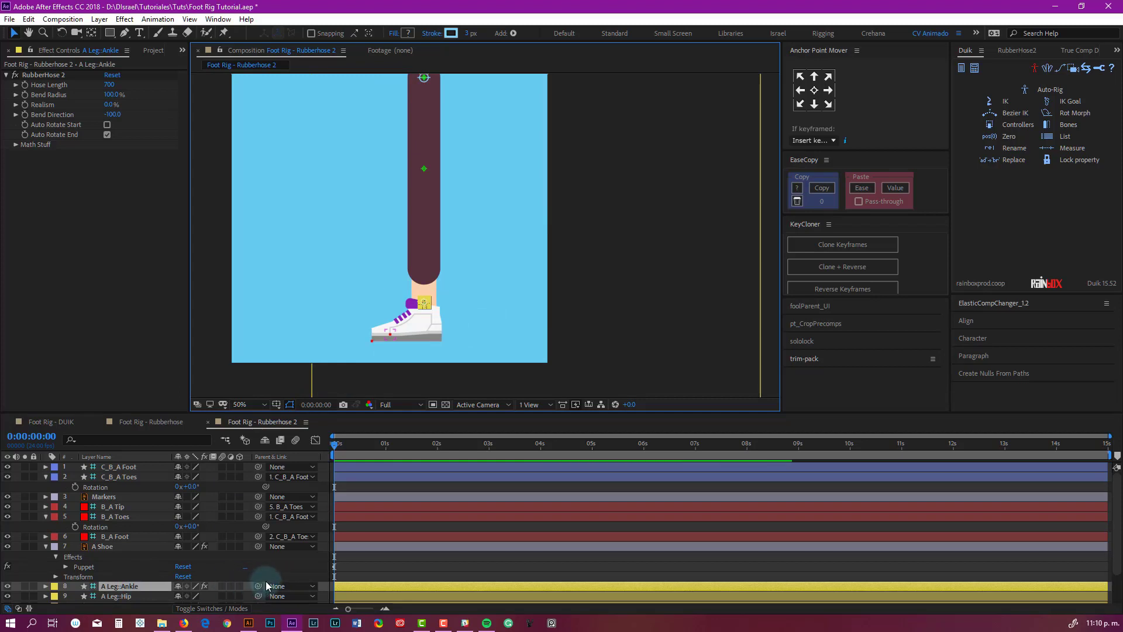
left_click_drag(260, 588, 125, 538)
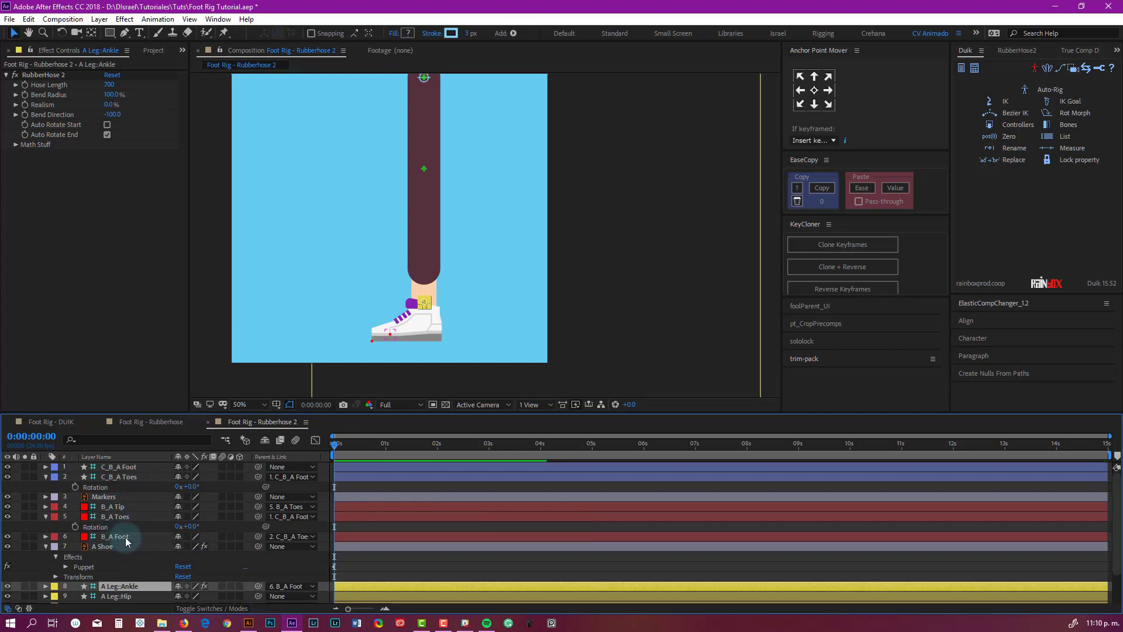
- Test the connected leg by rotating the C_B_A Toes controller and raising the C_B_A Foot controller, undoing each change
left_click(122, 476)
left_click_drag(190, 486, 166, 486)
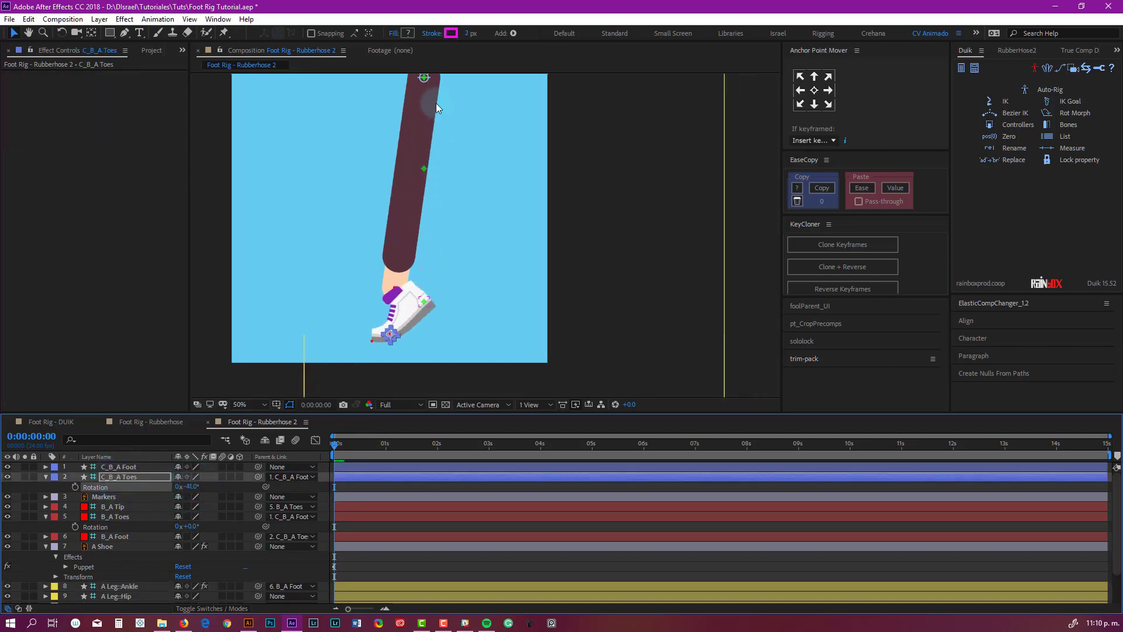
key("ctrl+z")
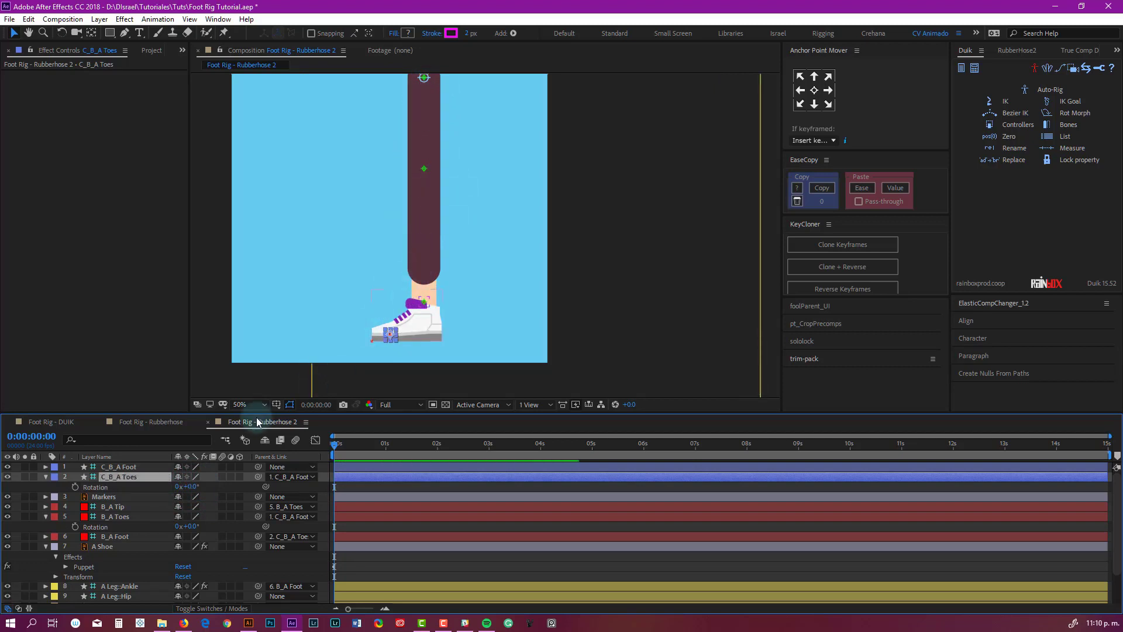
left_click(124, 466)
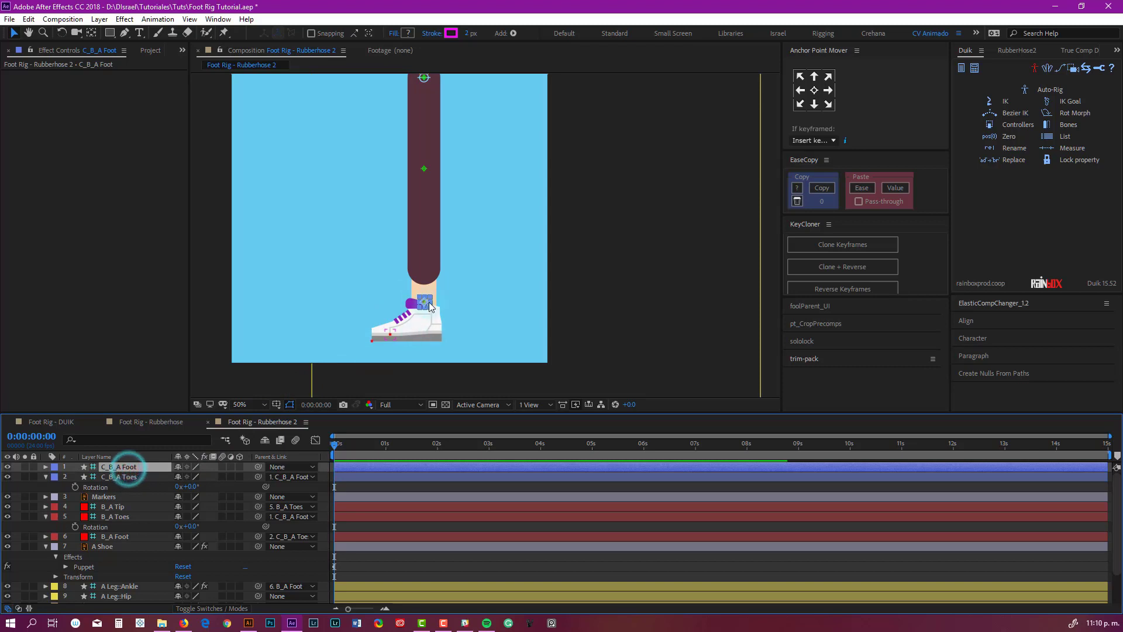
left_click_drag(429, 301, 441, 215)
key("ctrl+z")
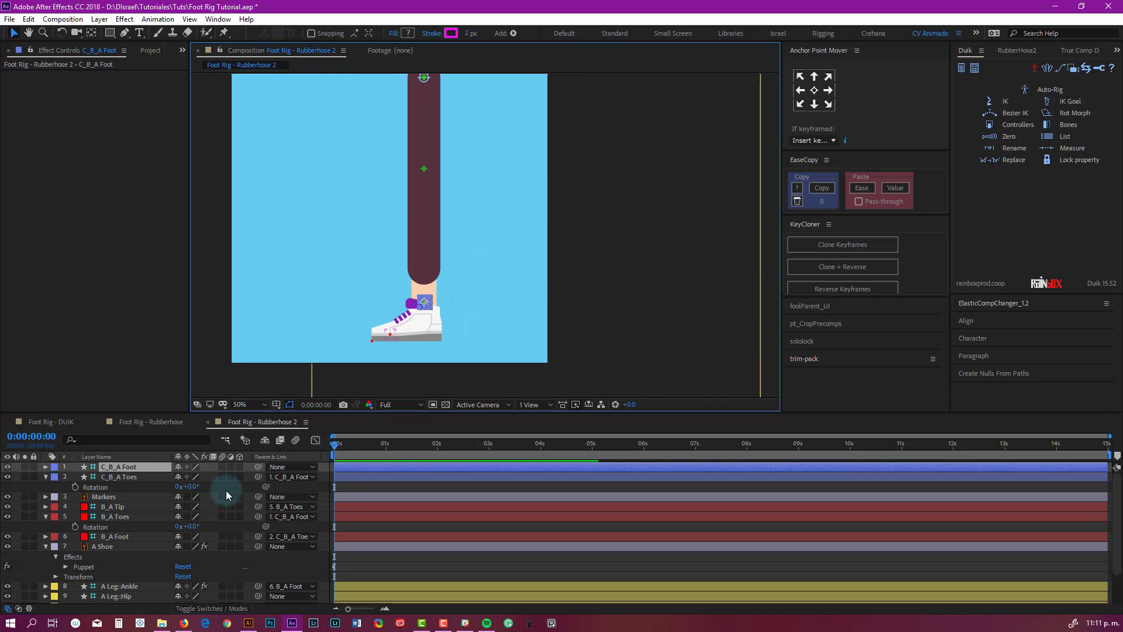
- Rotate the C_B_A Toes controller to -19° to examine how the shoe's sole bends, and undo the rotation
scroll(405, 341, "up", 2)
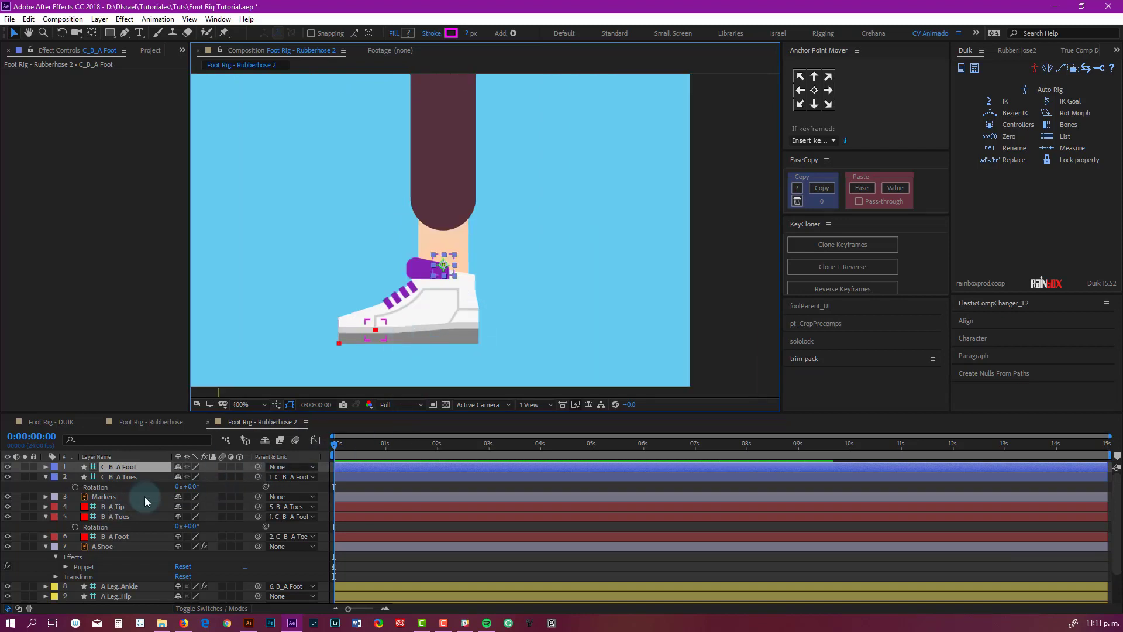
scroll(412, 326, "up", 2)
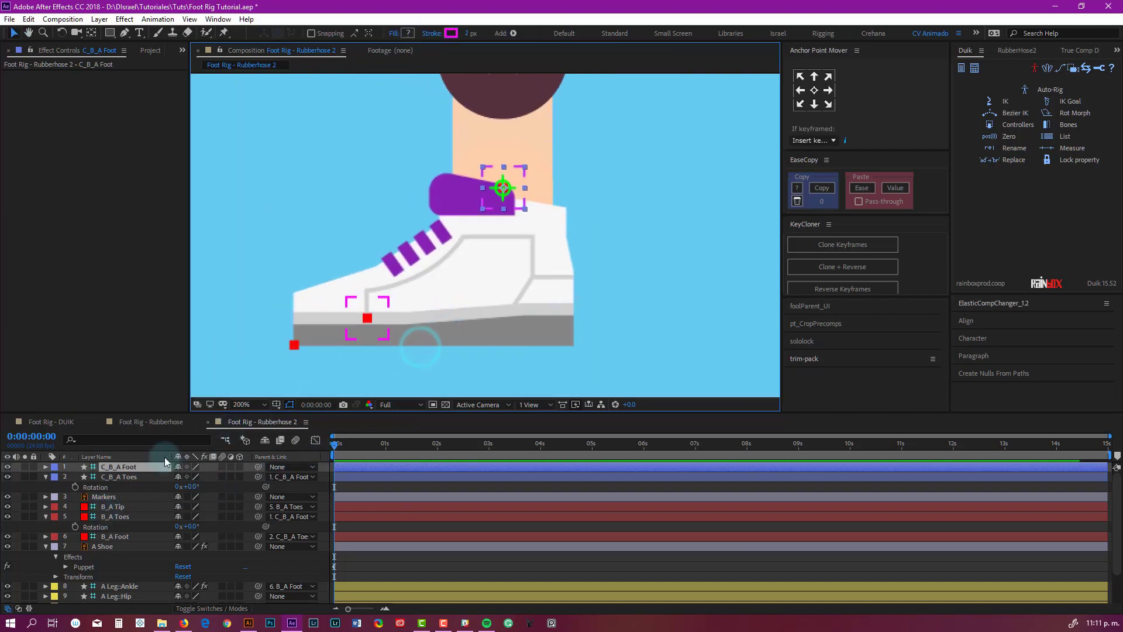
left_click(131, 479)
mouse_move(186, 486)
left_mouse_down()
mouse_move(198, 481)
mouse_move(186, 486)
left_mouse_up()
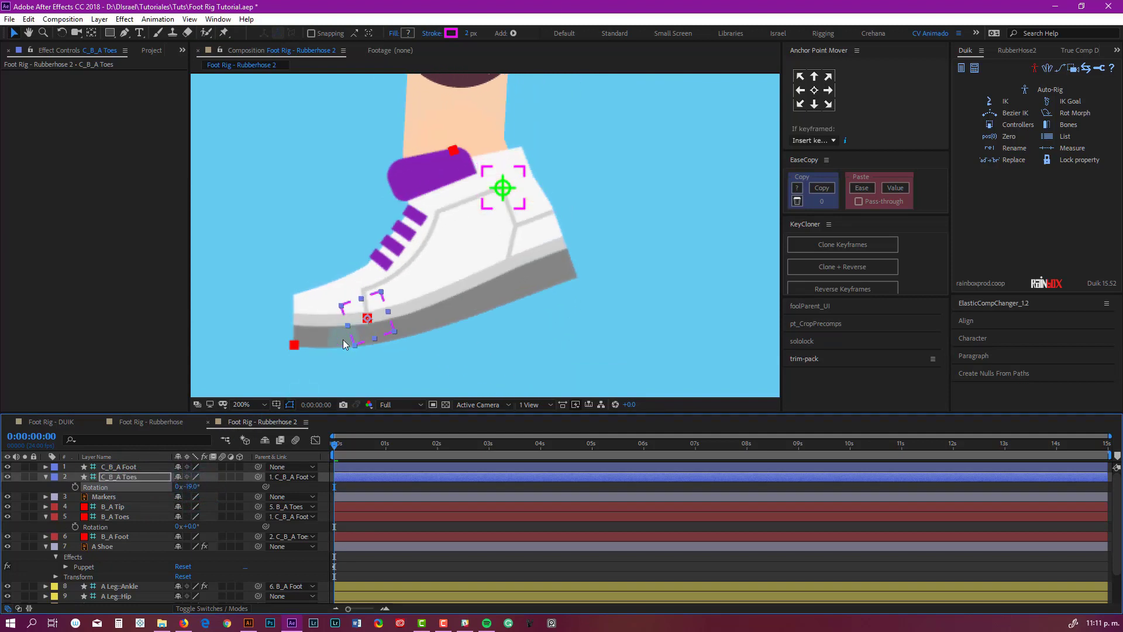
key("space")
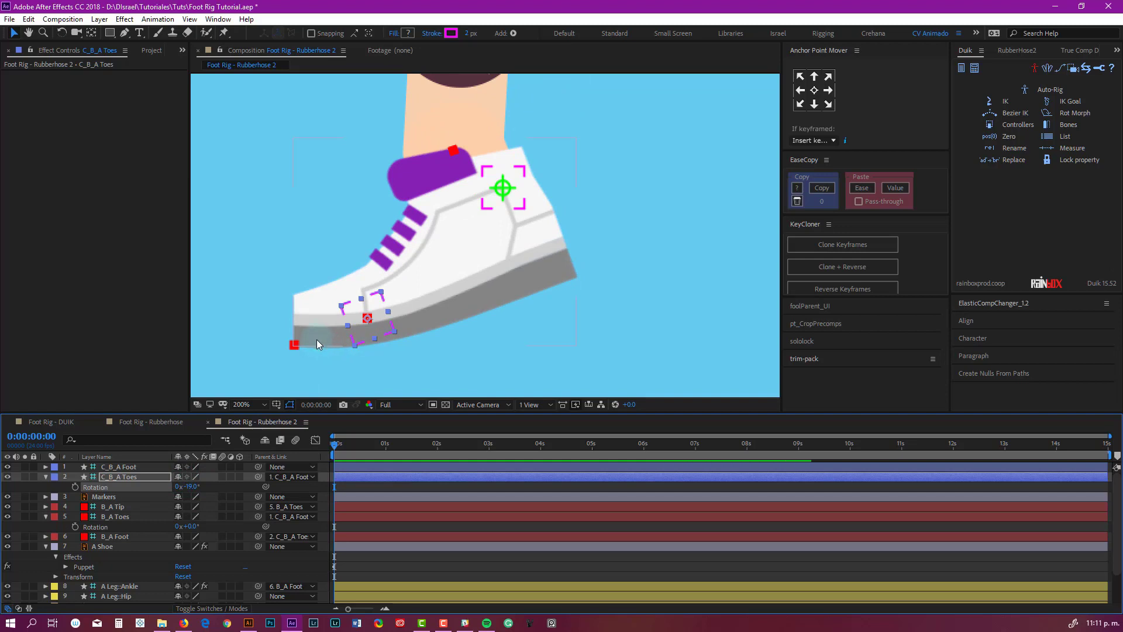
key("ctrl+z")
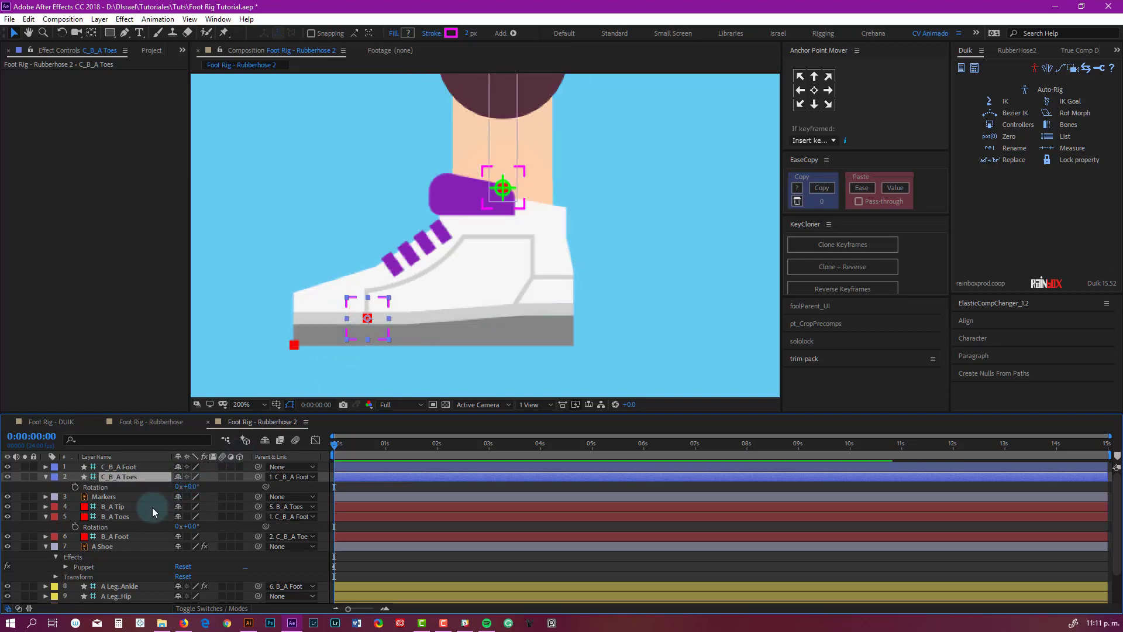
- Add a Puppet Starch pin at the toe tip of the A Shoe layer and set its Extent to 50
left_click(105, 546)
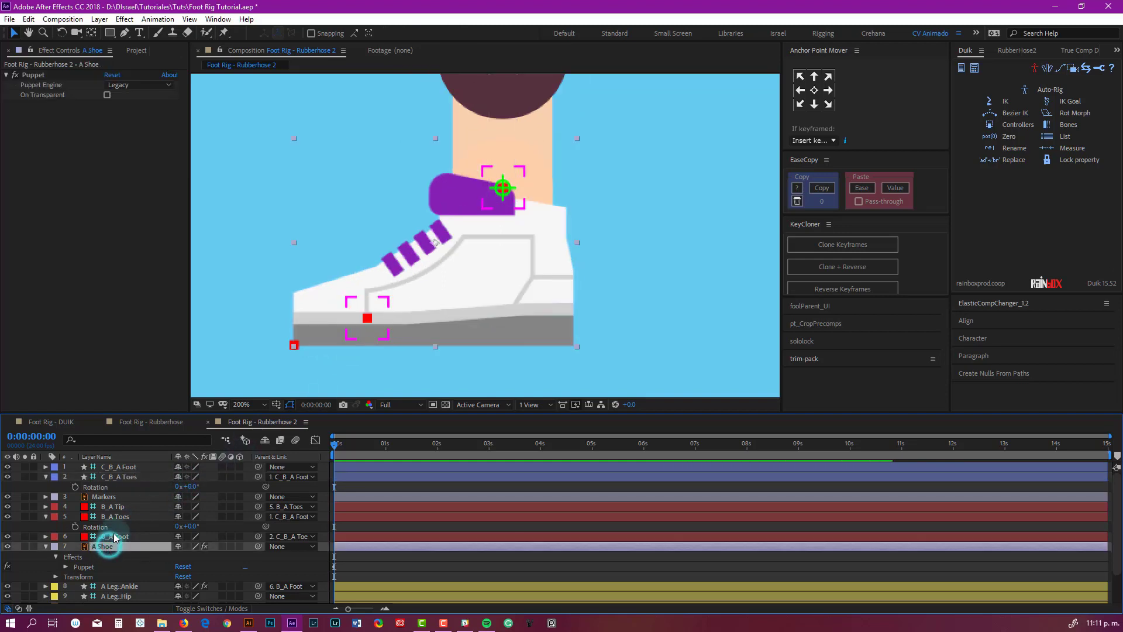
left_click(222, 33)
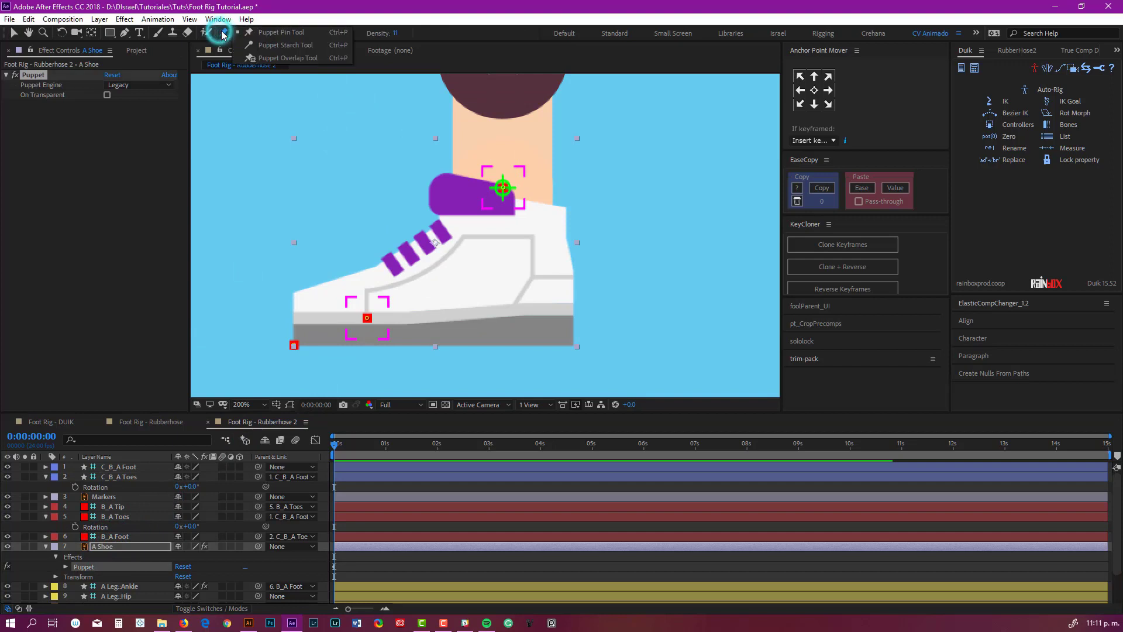
left_click(301, 48)
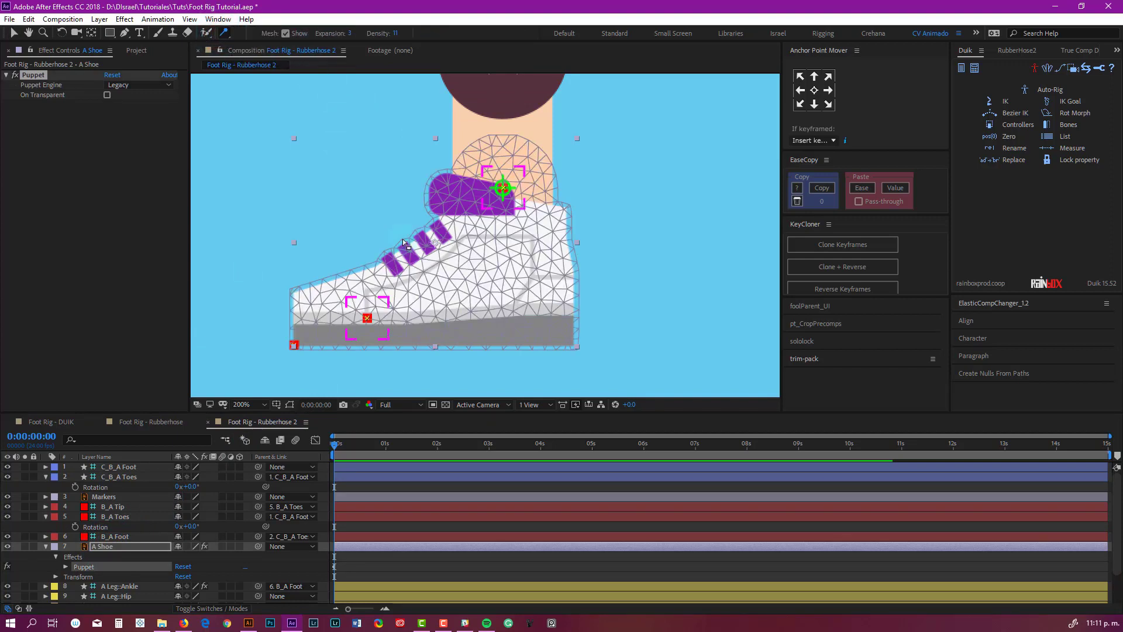
left_click(298, 341)
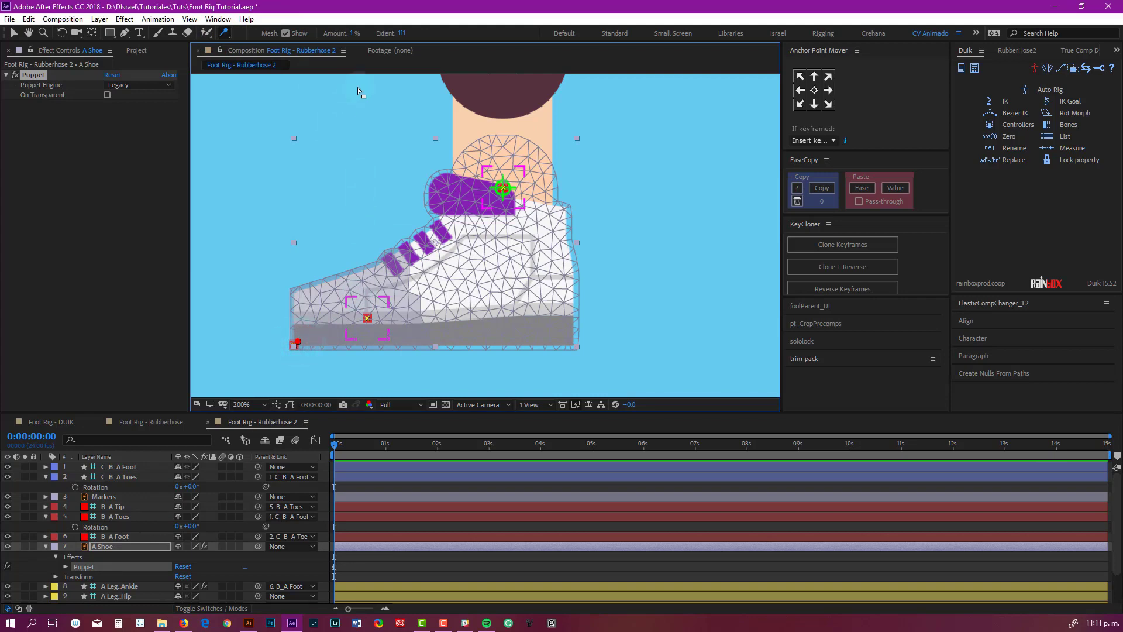
left_click(402, 33)
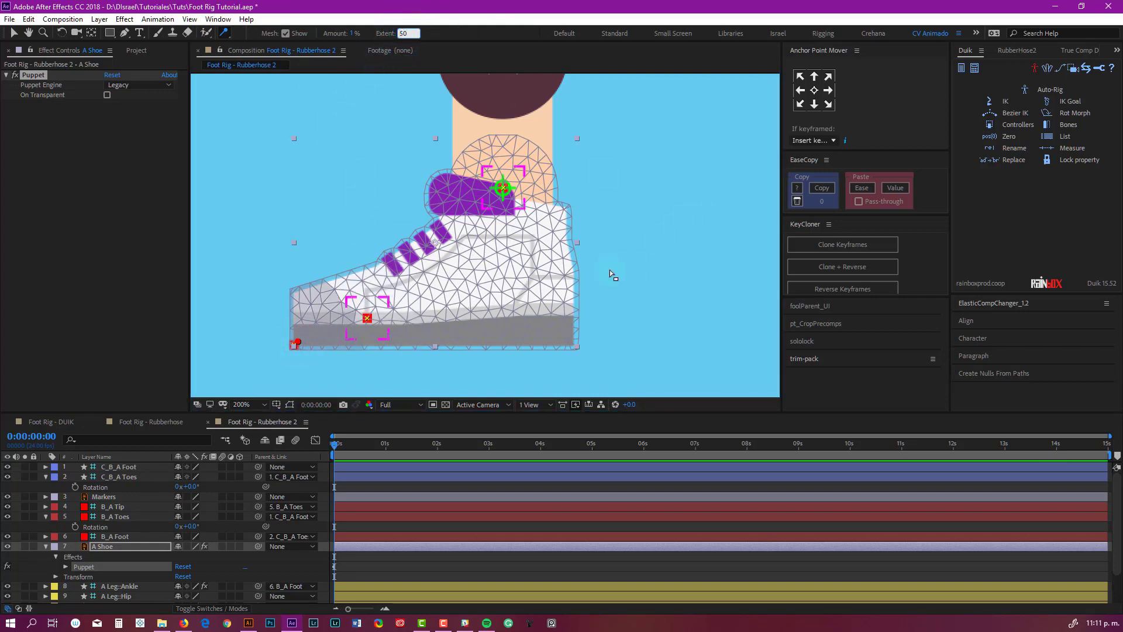
- Add a Puppet Starch pin on the sole near the heel with Extent 80, and another starch pin at the ankle
left_click(482, 339)
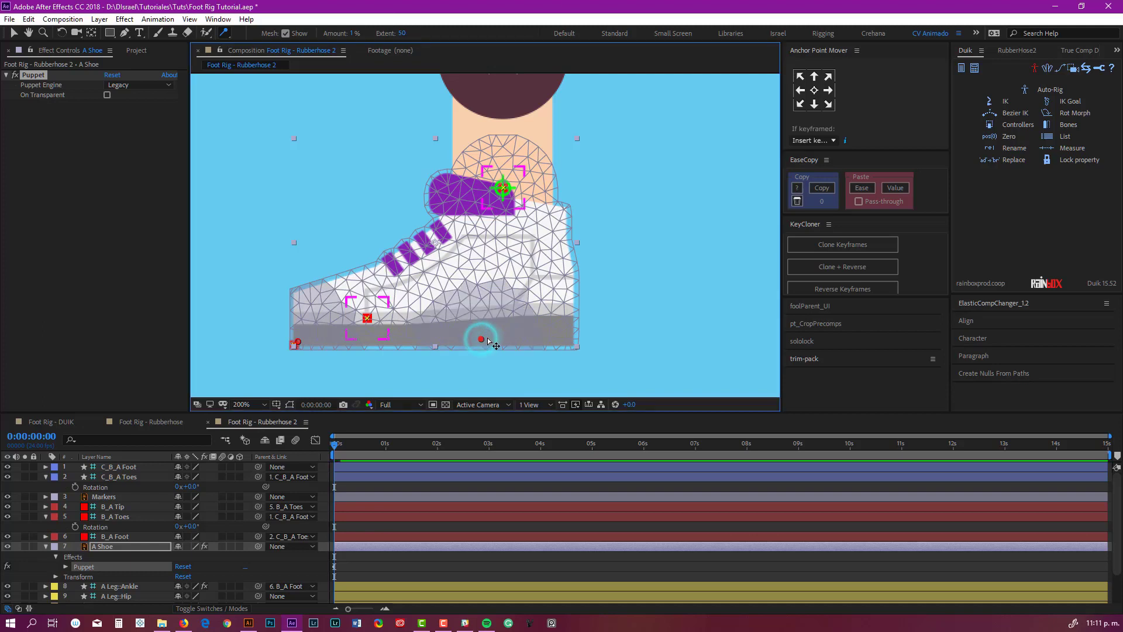
key("ctrl+z")
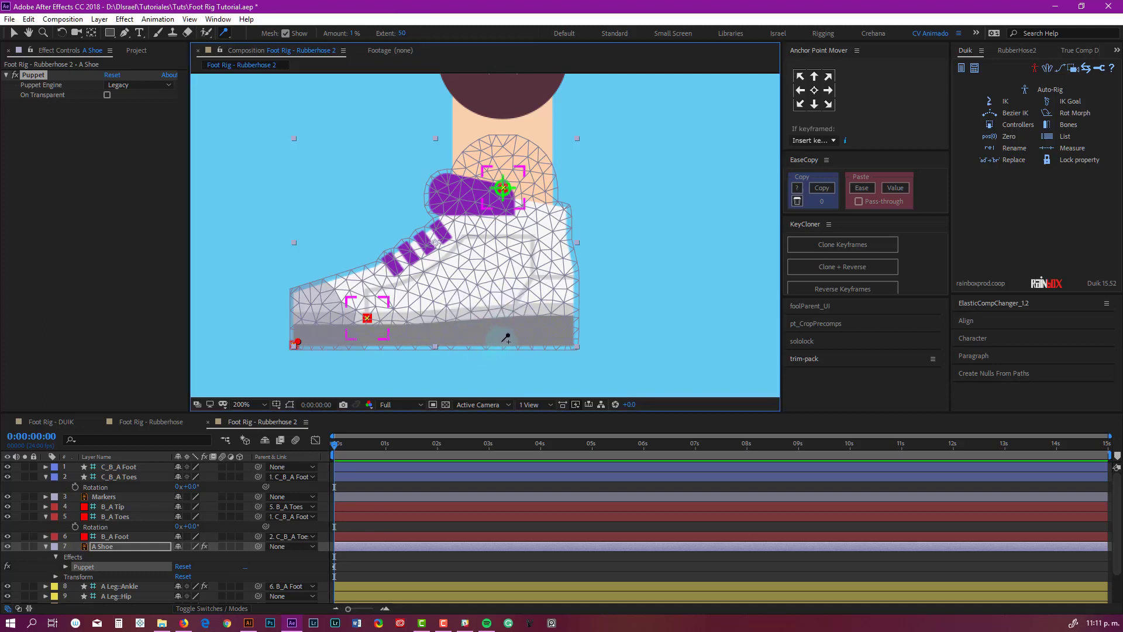
left_click(504, 339)
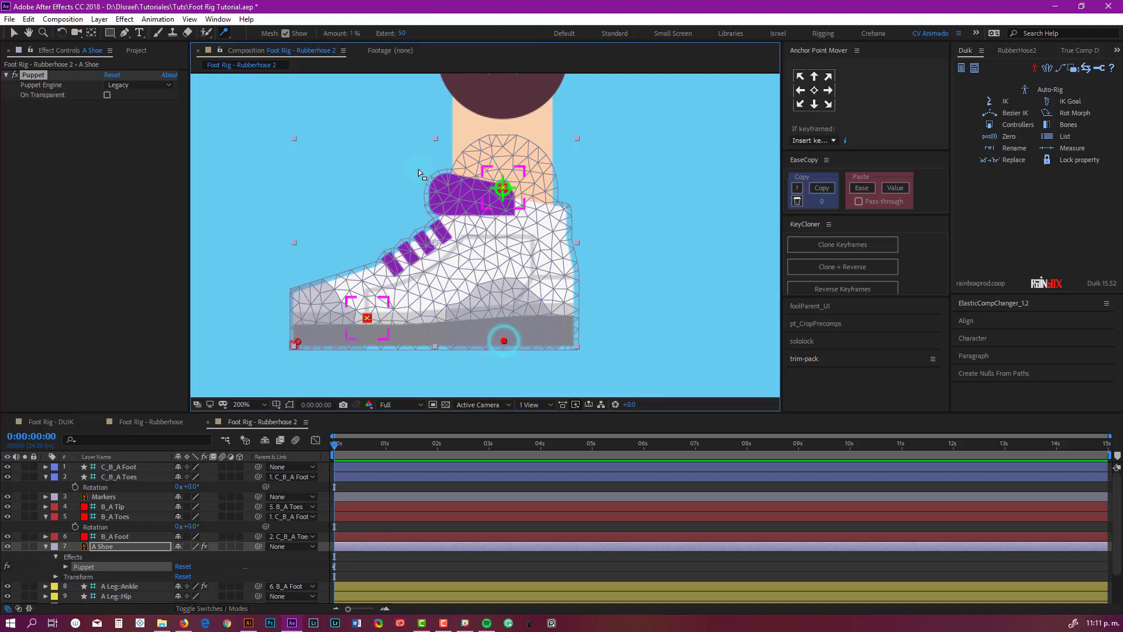
left_click(403, 33)
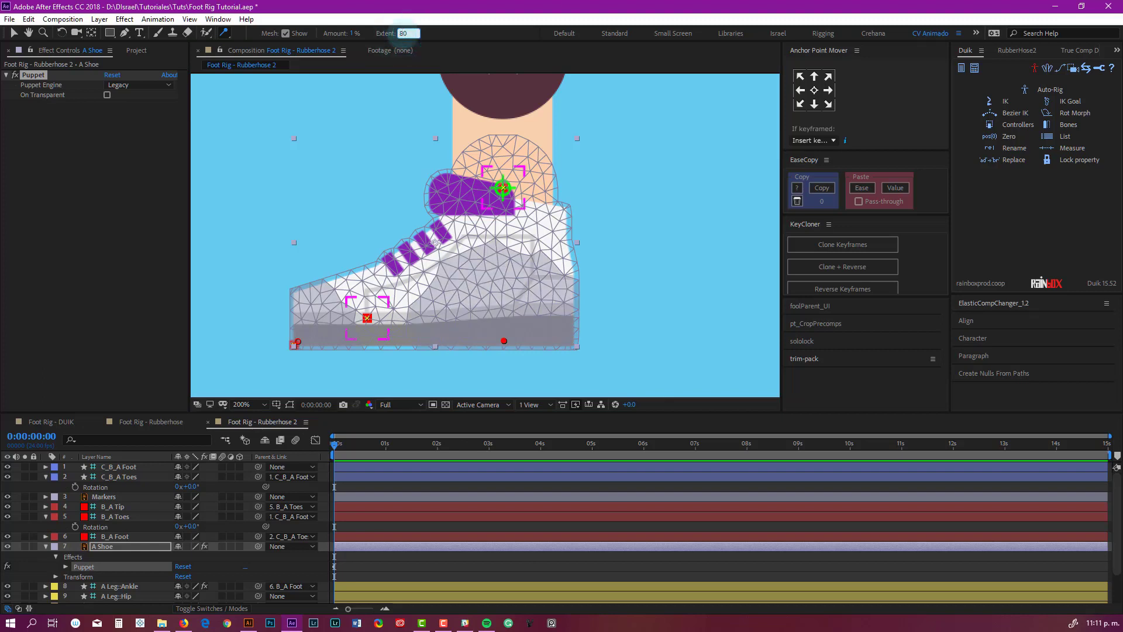
left_click(509, 200)
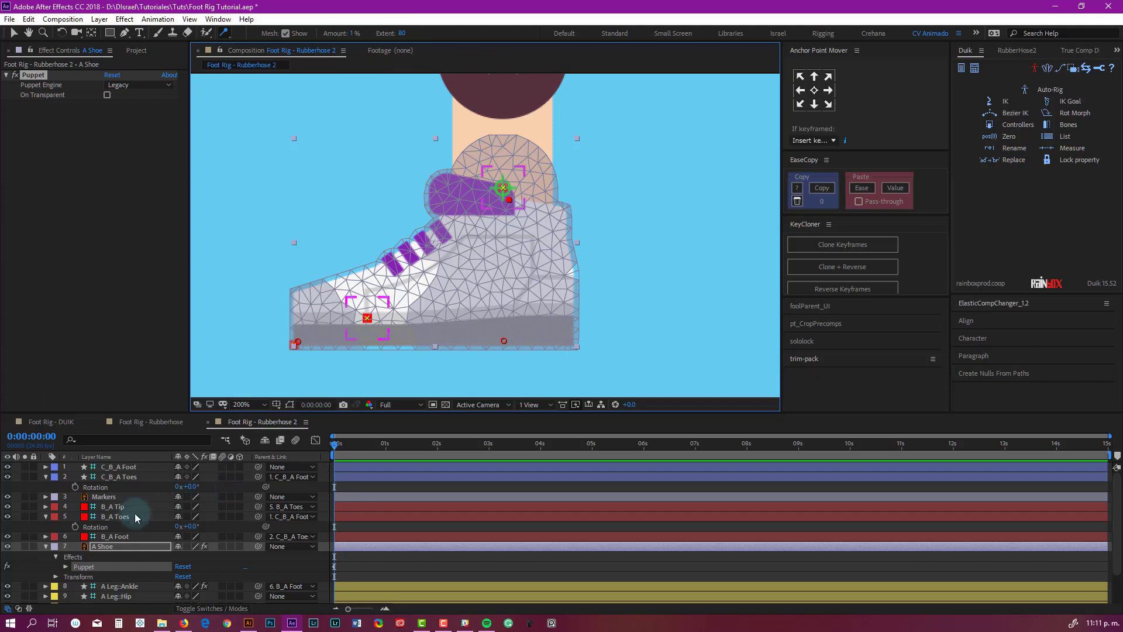
- Test the starched shoe by rotating the C_B_A Toes controller, and undo the rotation
left_click(130, 476)
left_click_drag(189, 486, 163, 486)
key("ctrl+z")
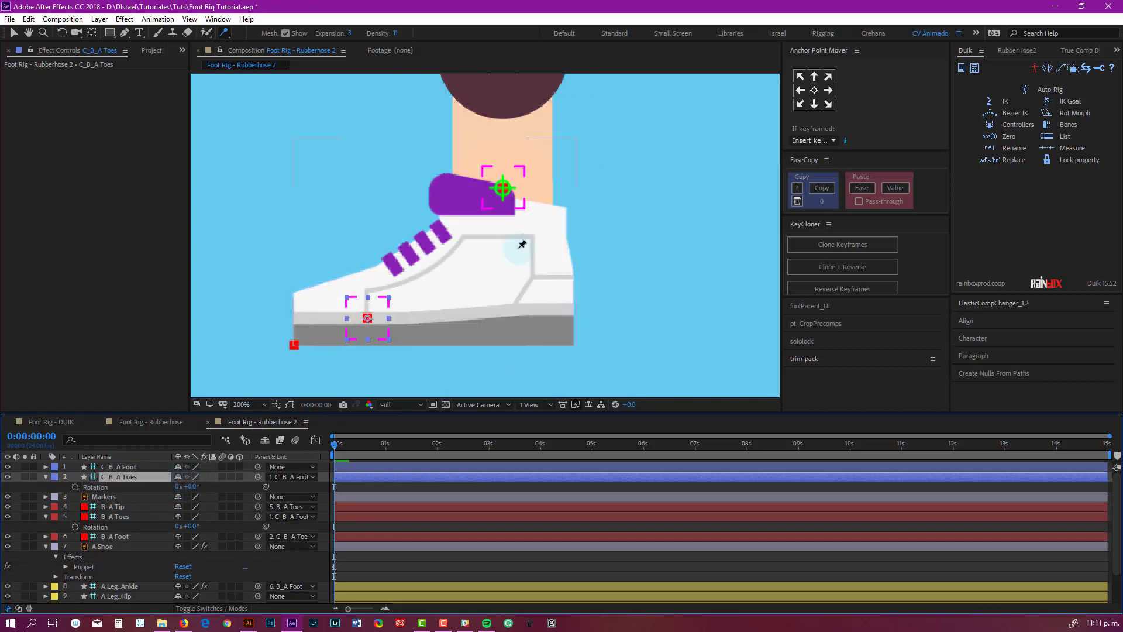
key("comma")
key("h")
left_click_drag(546, 191, 563, 257)
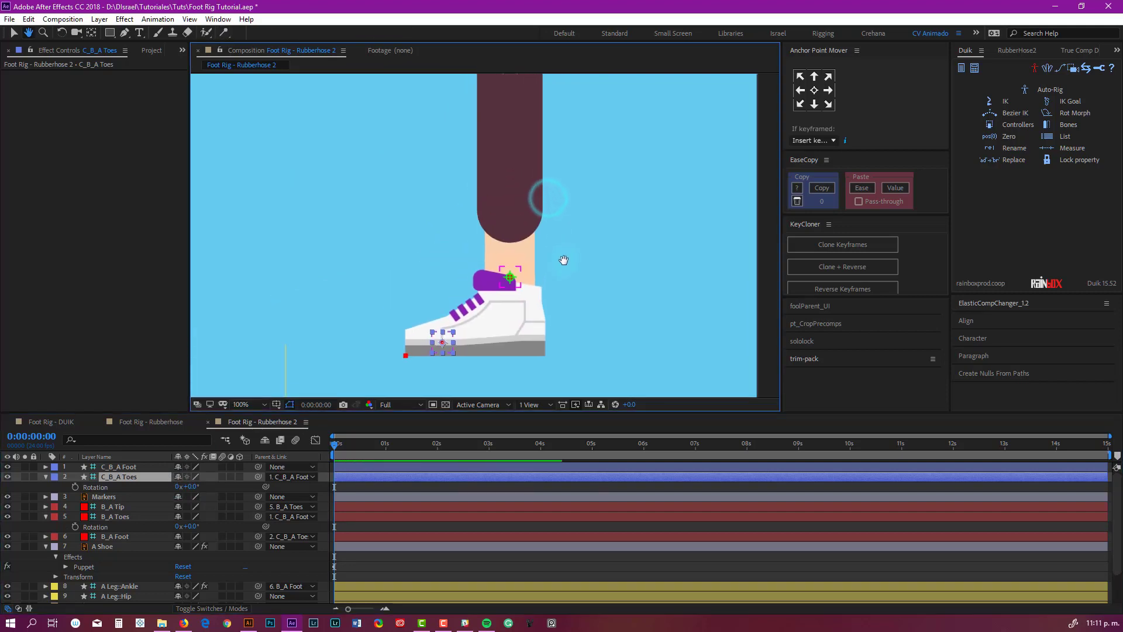
key("v")
key("comma")
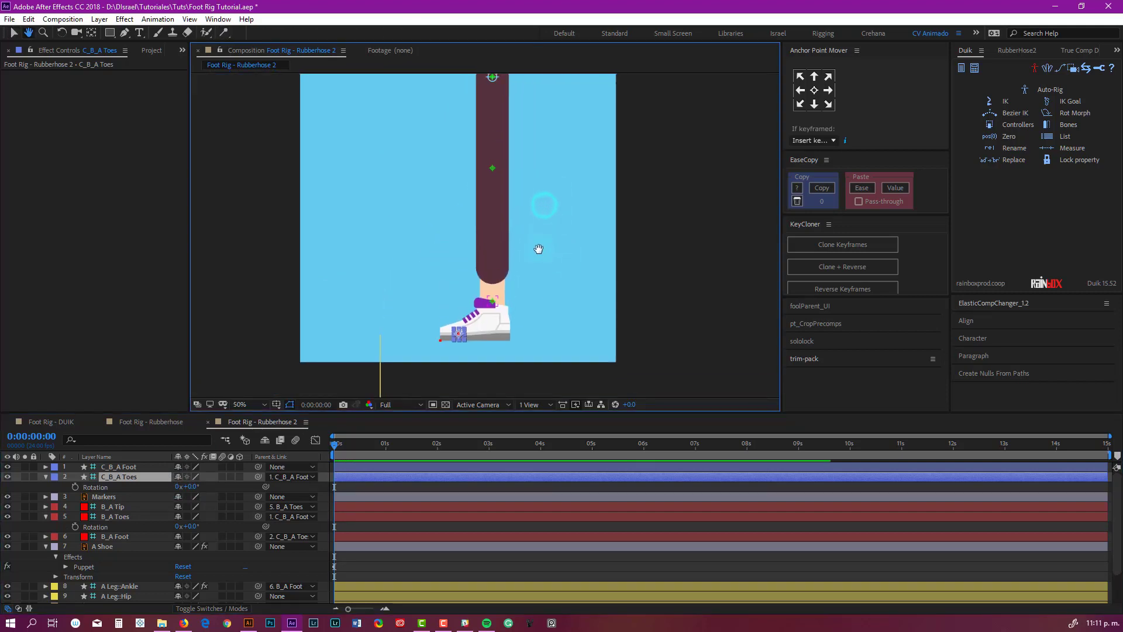
left_click(123, 467)
key("period")
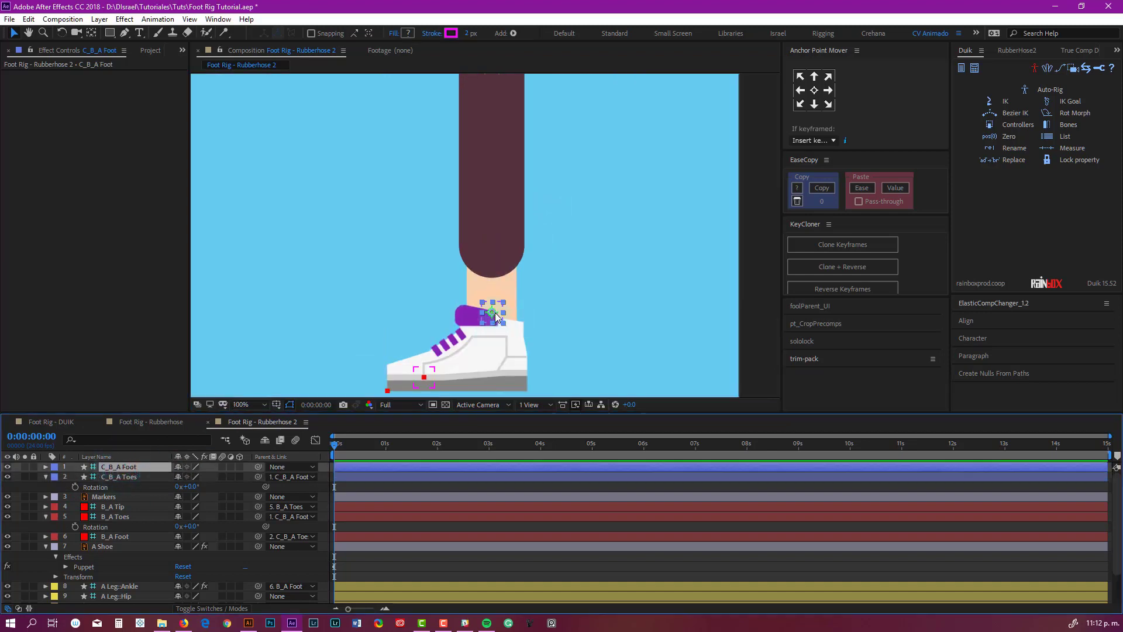
- Switch to the Foot Rig - DUIK composition to view the shoe and its C_B_A Foot controller
left_click(71, 423)
key("period")
left_click(543, 322)
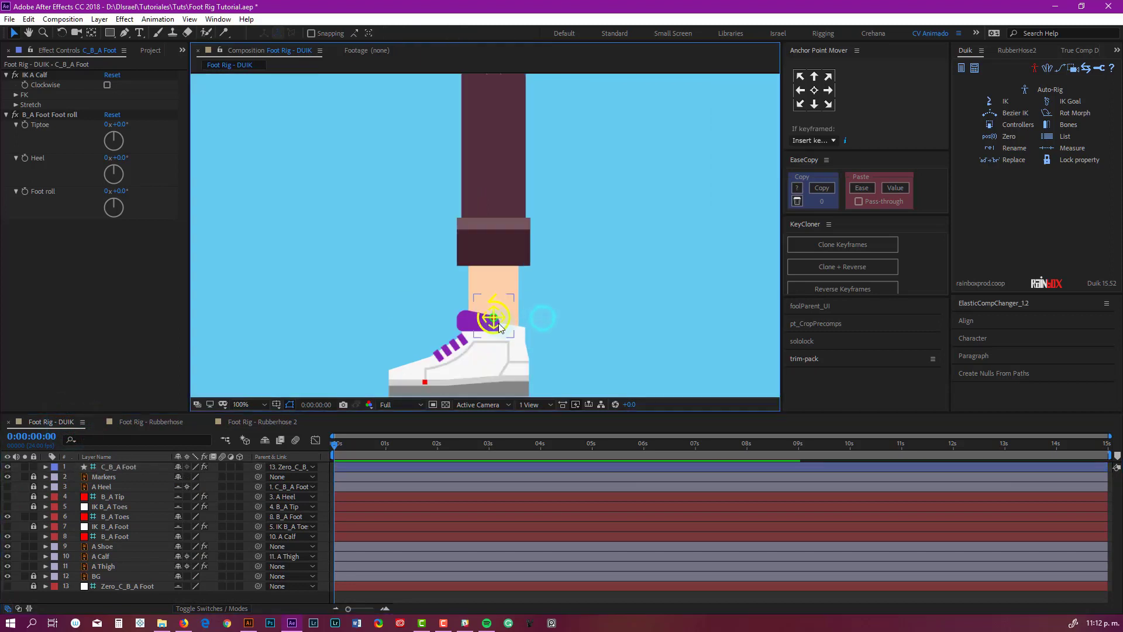
- In the Foot Rig - Rubberhose 2 composition, update the C_B_A Foot controller to a Big rotation and X/Y position controller
left_click(261, 422)
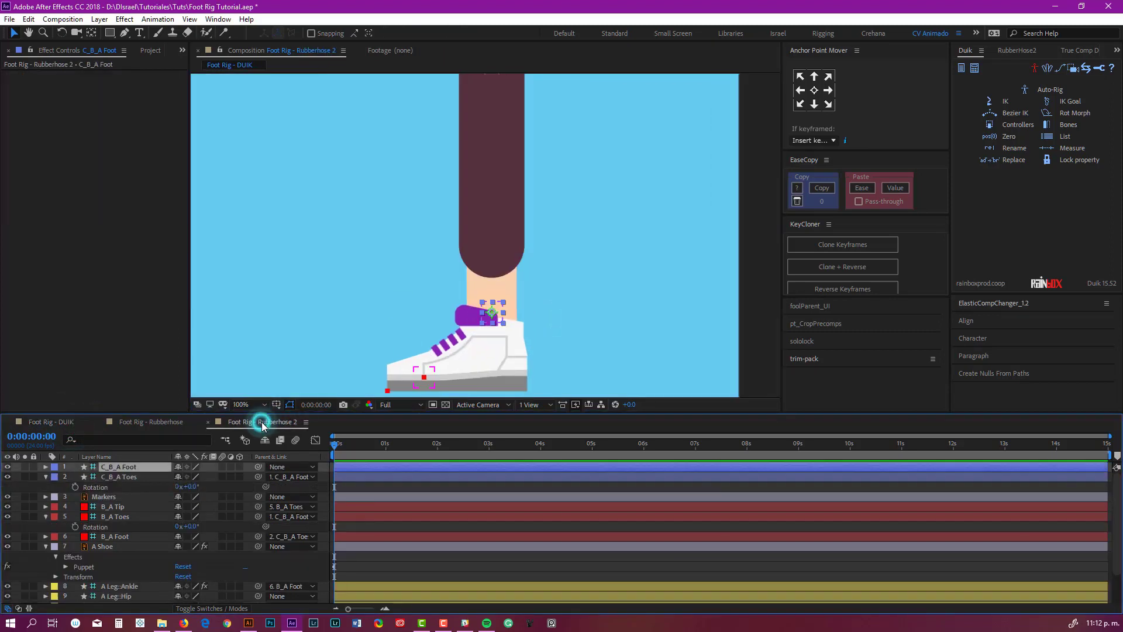
left_click(124, 466)
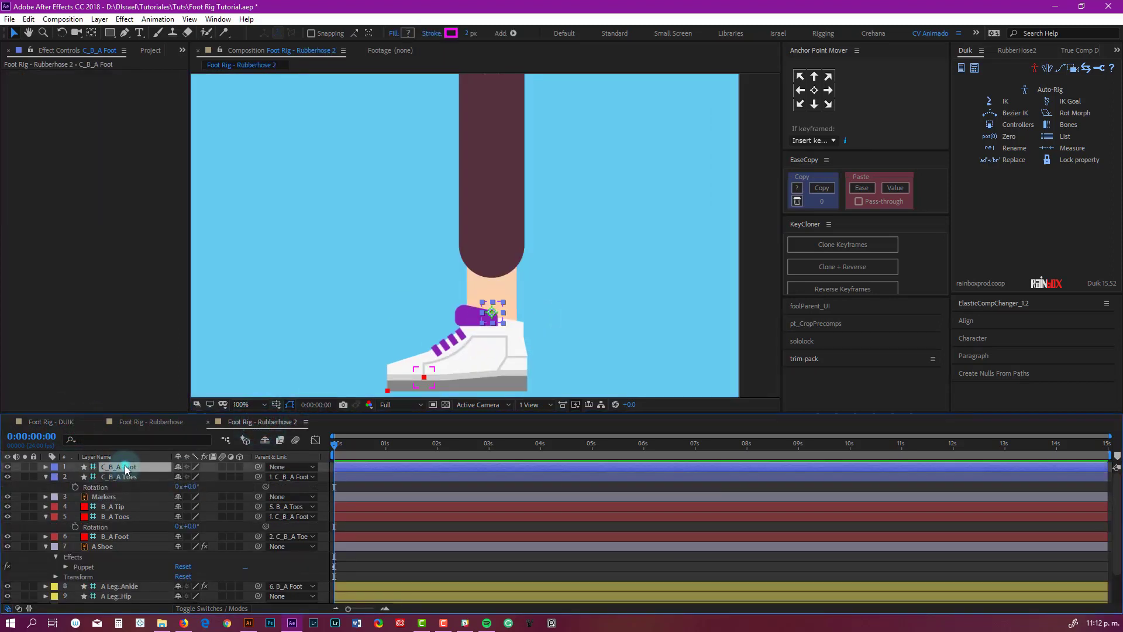
left_click(1017, 125)
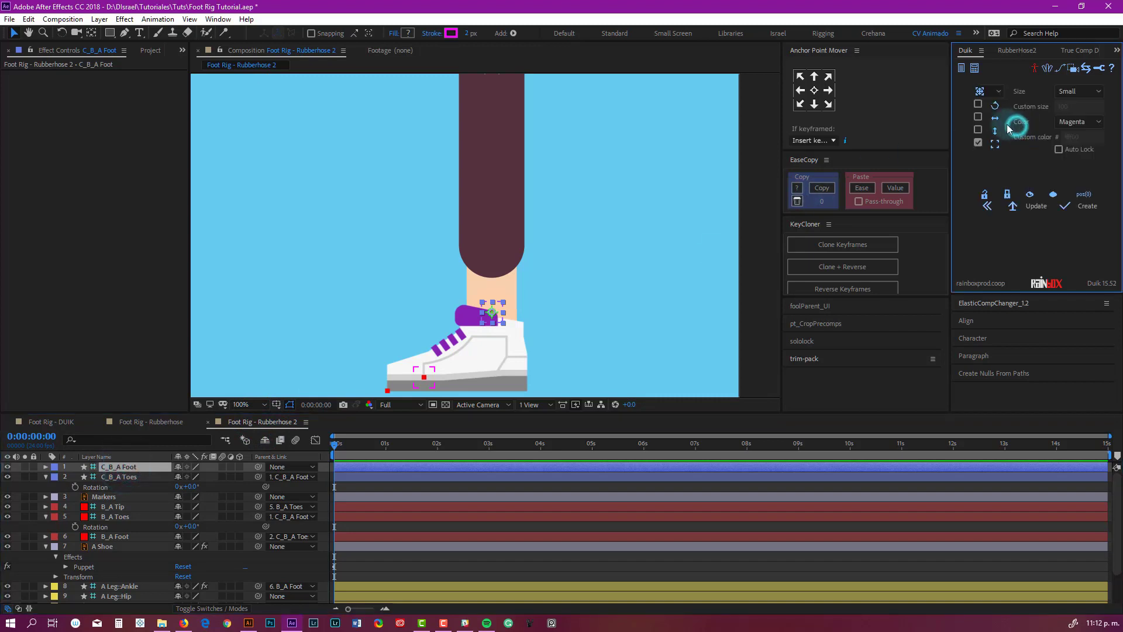
left_click(978, 104)
left_click(978, 116)
left_click(978, 130)
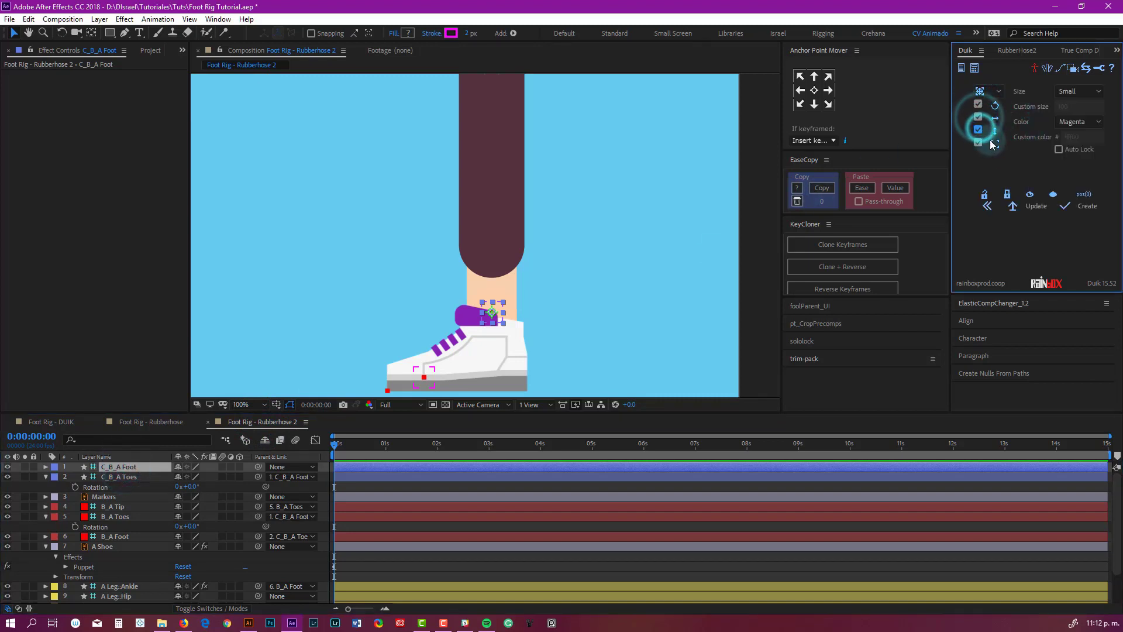
left_click(978, 142)
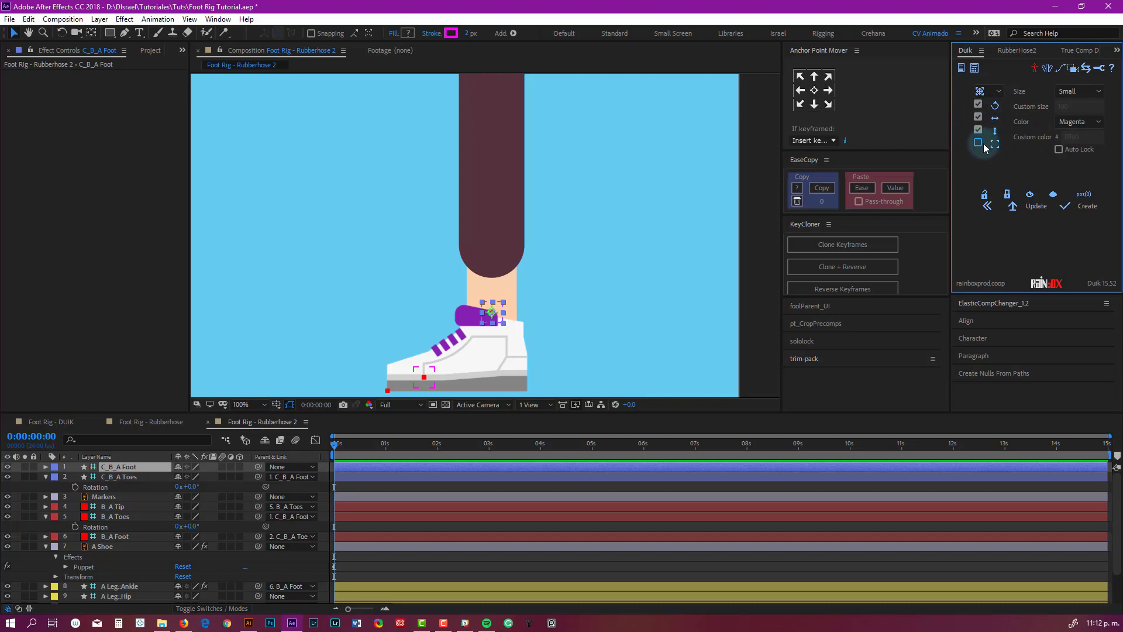
left_click(1079, 96)
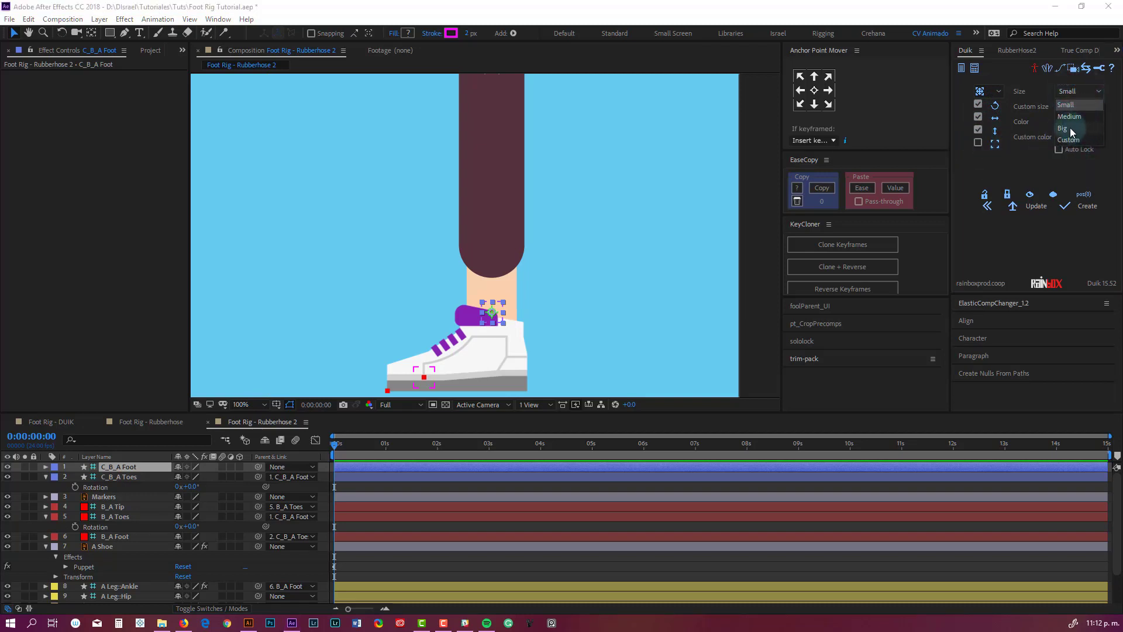
left_click(1069, 127)
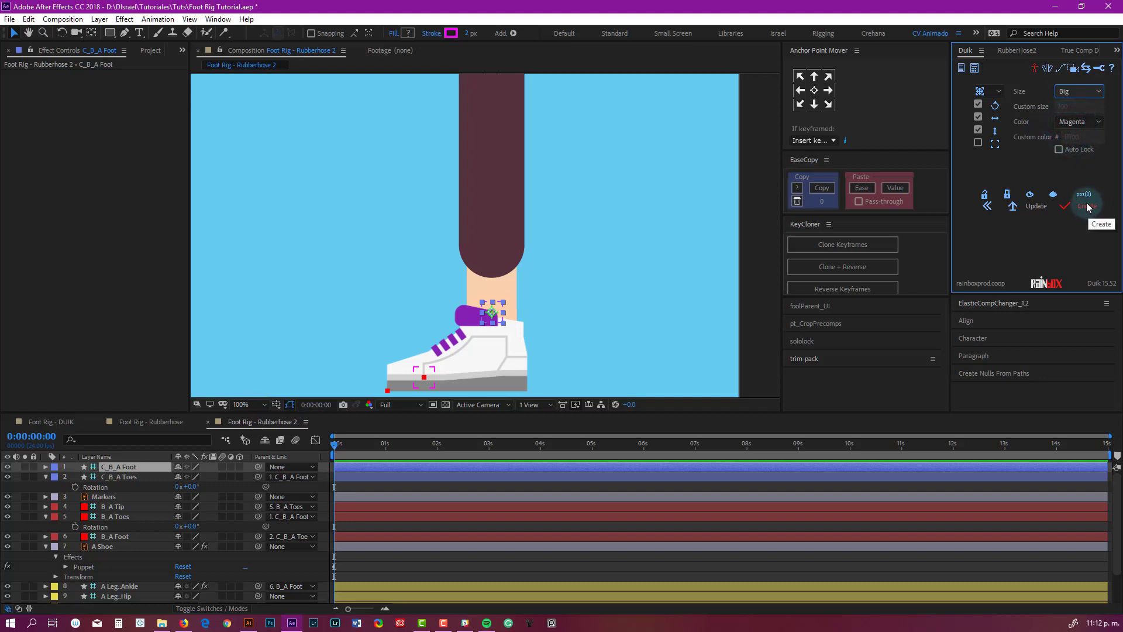
left_click(1032, 209)
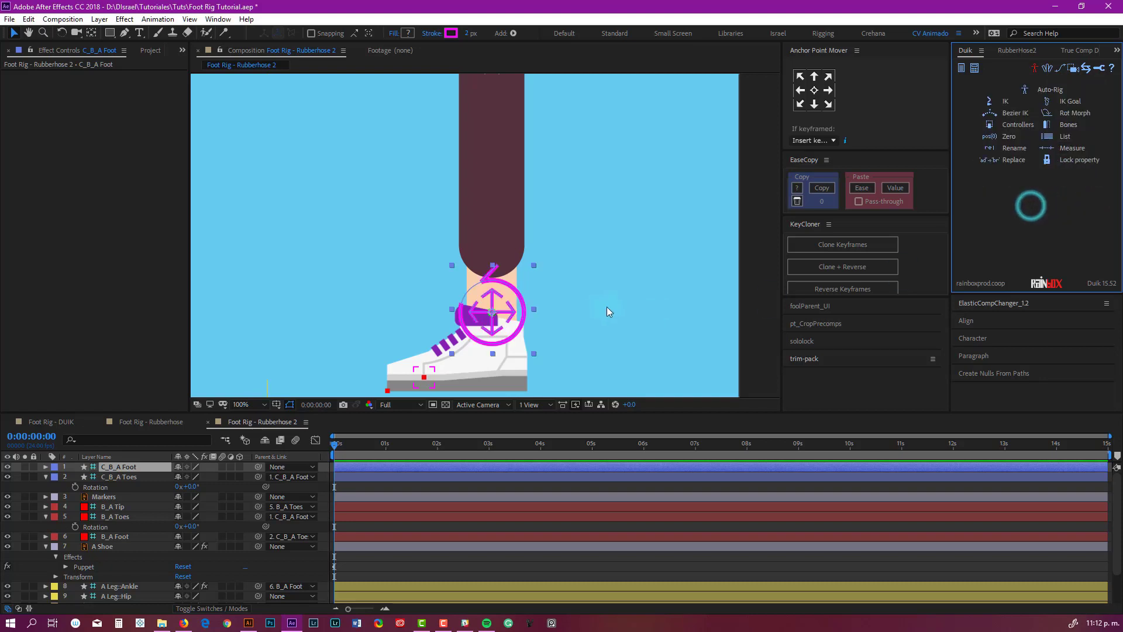
- Test the leg's bend by raising the C_B_A Foot controller, and undo the move
scroll(521, 320, "down", 2)
left_click_drag(506, 314, 495, 246)
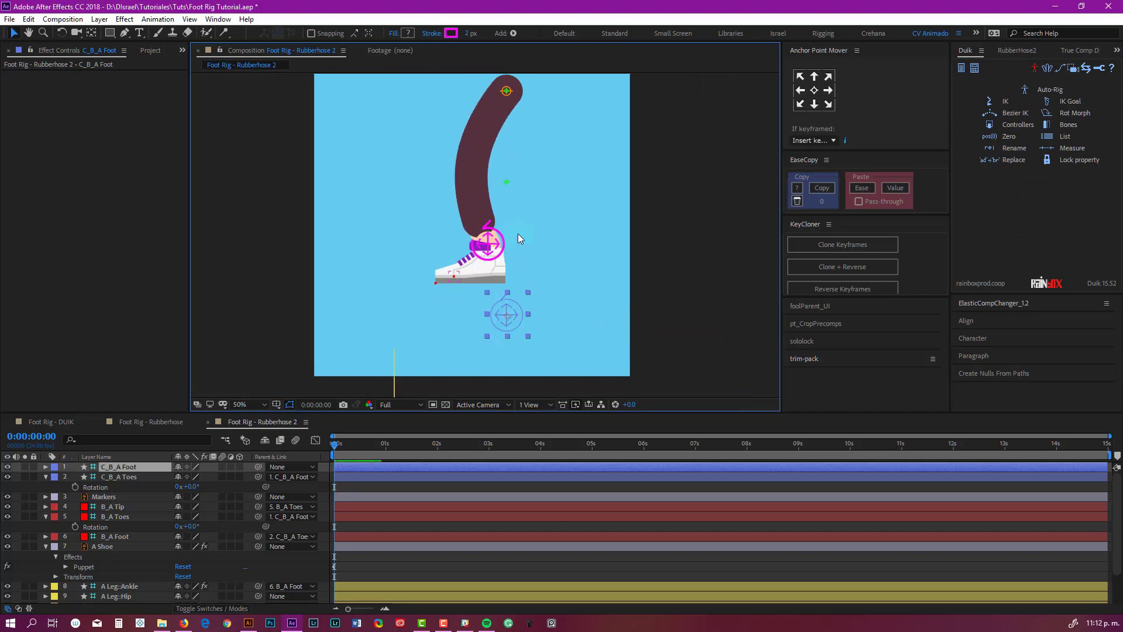
key("ctrl+z")
- Collapse the expanded properties of the C_B_A Toes, B_A Toes and A Shoe layers
left_click(45, 477)
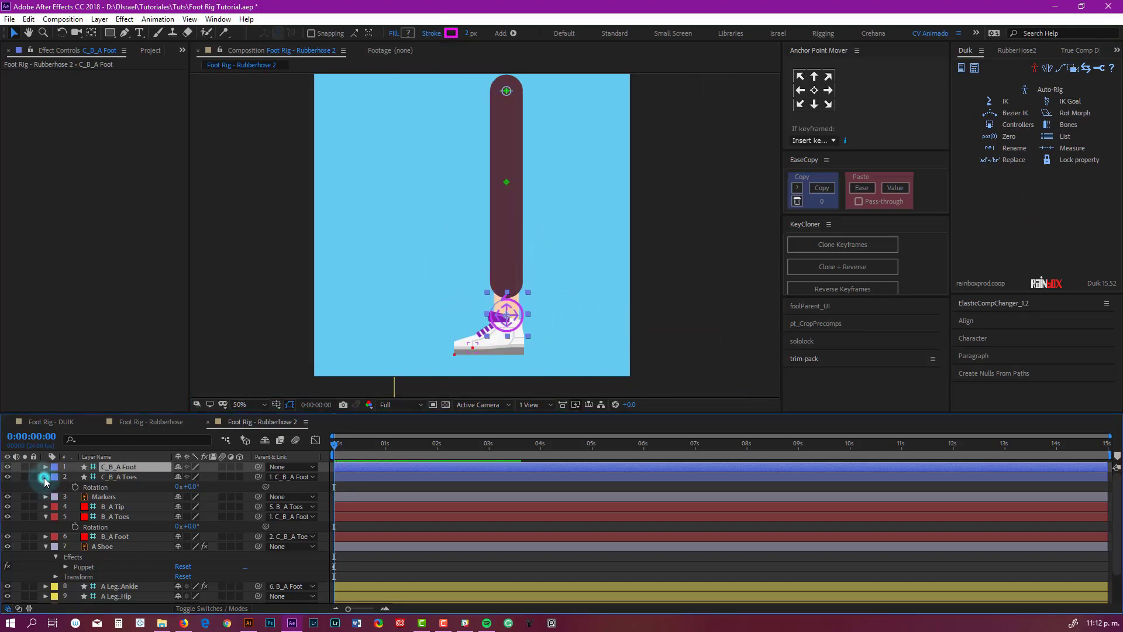
left_click(45, 507)
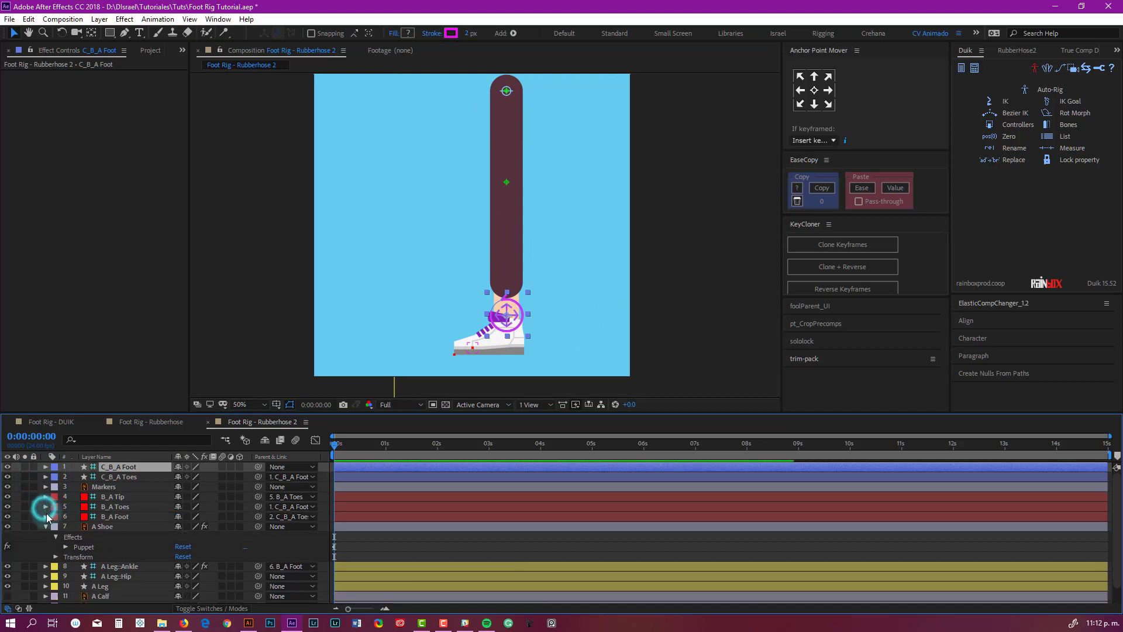
left_click(46, 526)
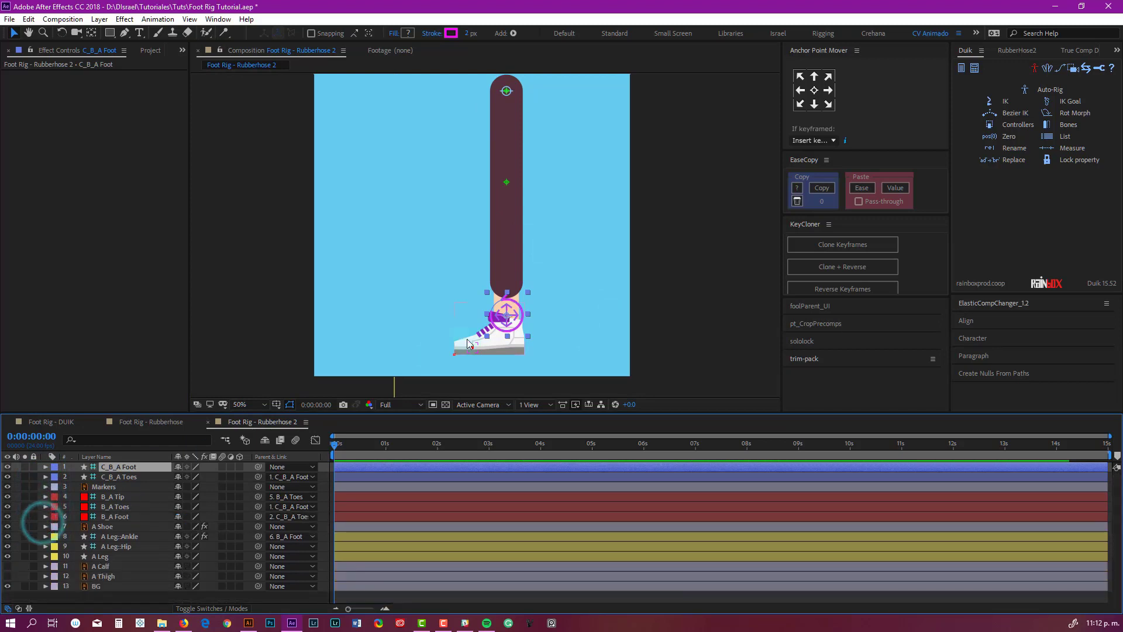
- Test the rig again by moving the C_B_A Foot controller up and toward the toe side, and undo it
left_click_drag(499, 314, 462, 262)
left_click(365, 404)
key("ctrl+z")
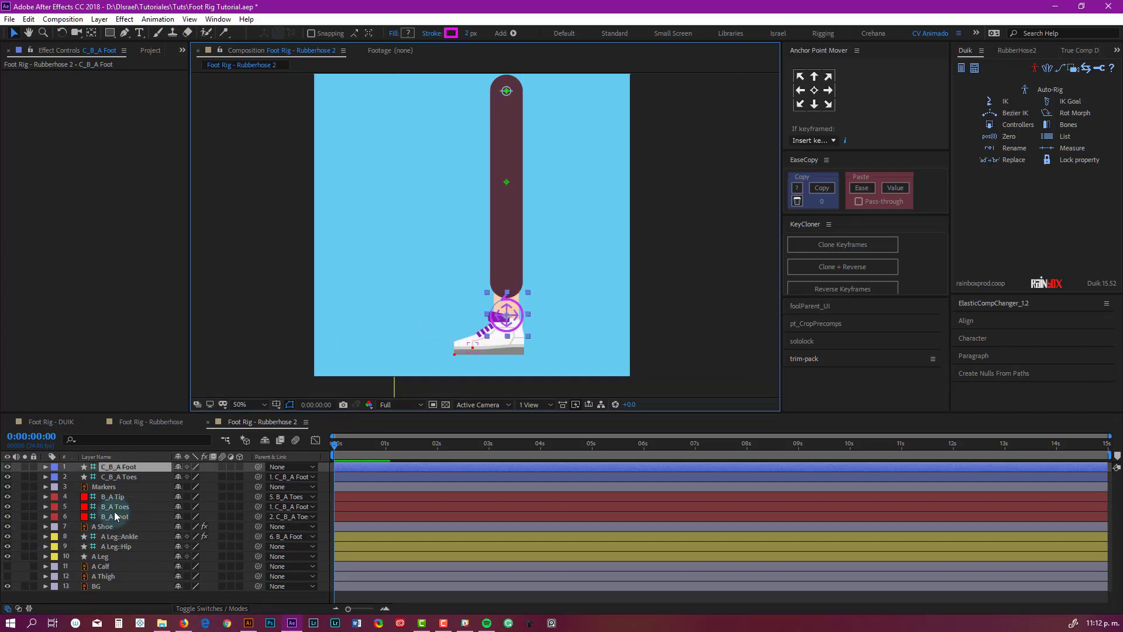
left_click(1007, 158)
left_click(999, 91)
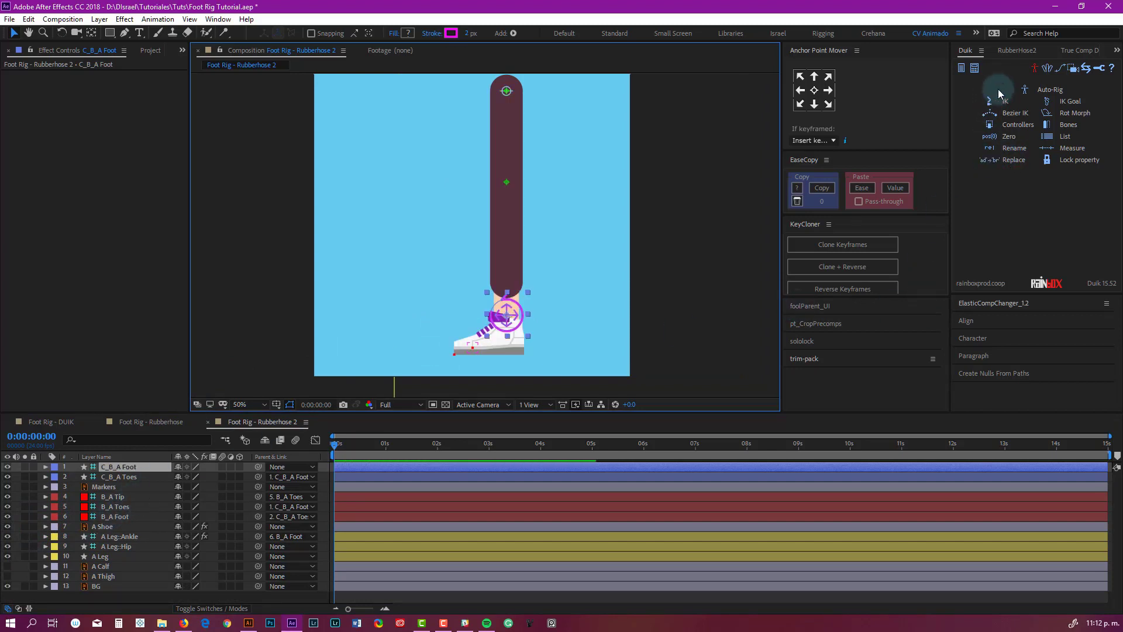
left_click(978, 111)
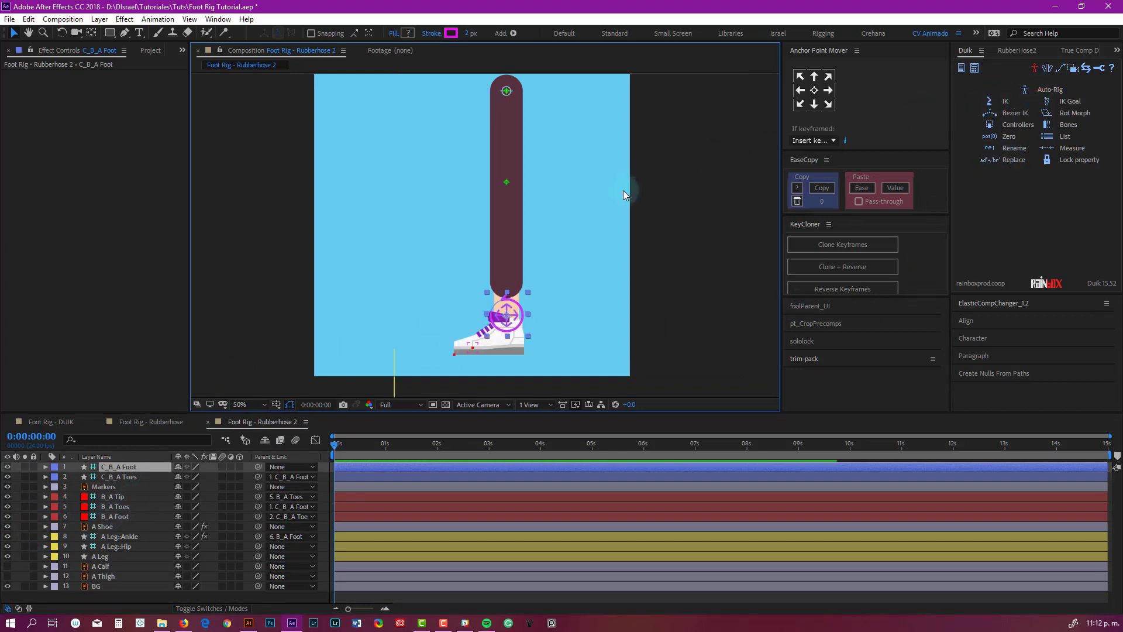
- Add an Angle Control effect to the C_B_A Foot layer and duplicate the effect
left_click(1033, 157)
key("ctrl+5")
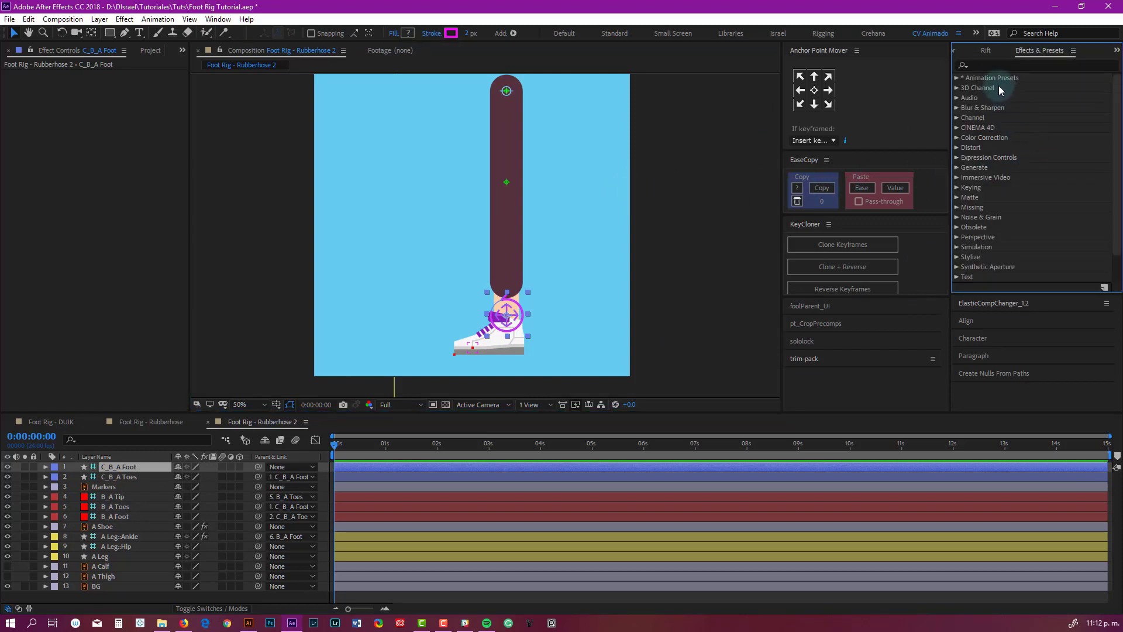
left_click(999, 66)
type("a")
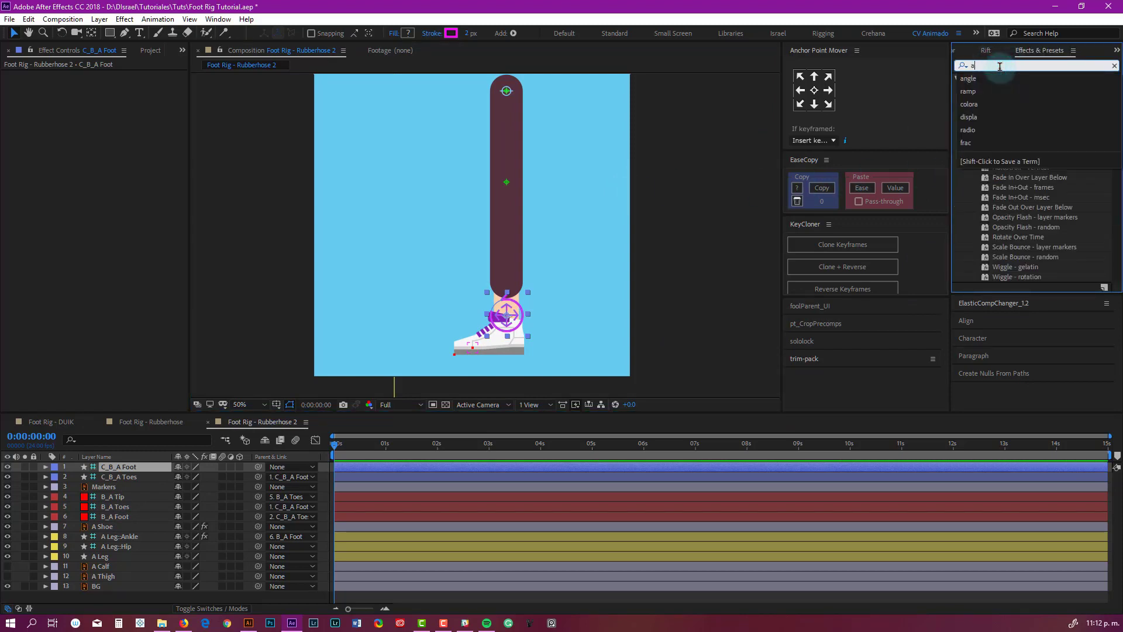
type("ngle")
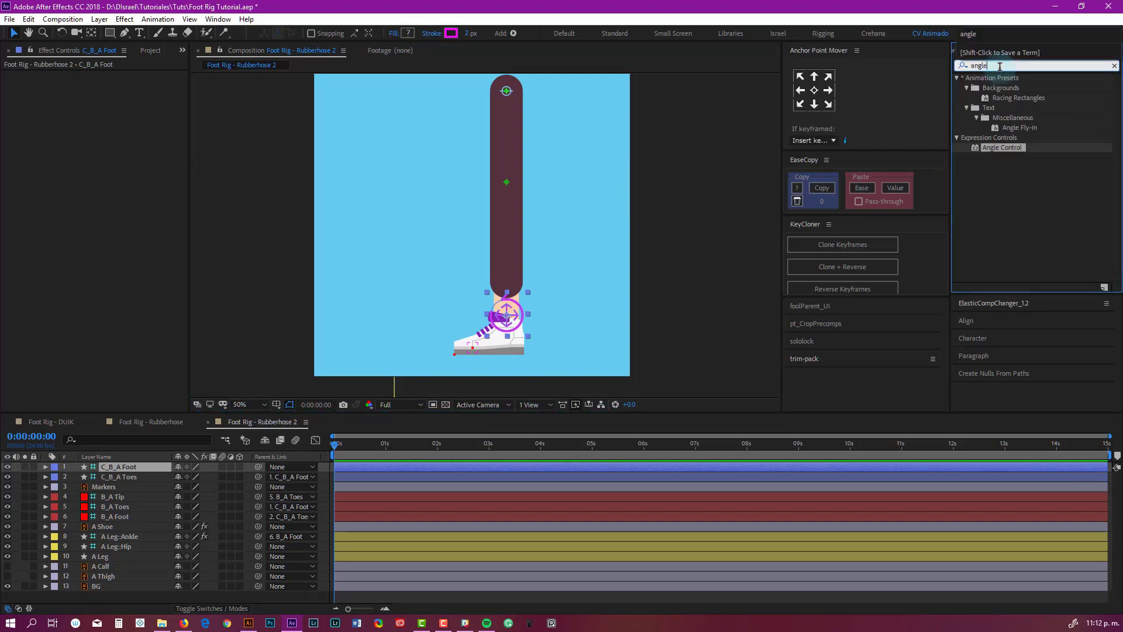
double_click(1006, 146)
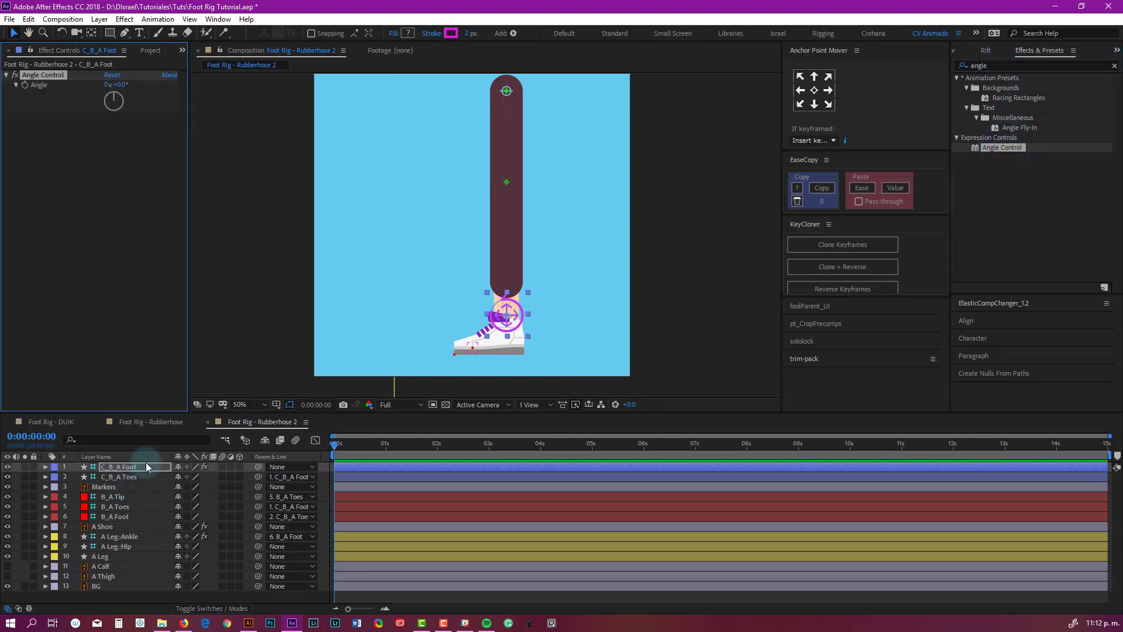
key("ctrl+d")
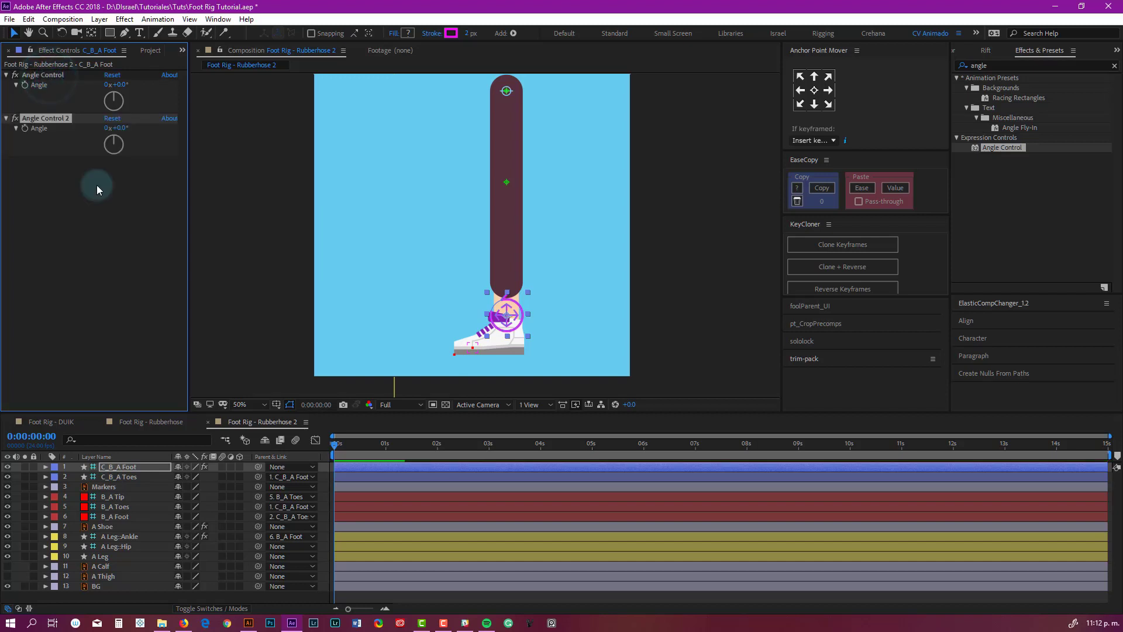
- Using the foot roll effect in the Foot Rig - DUIK composition as reference, rename the two Rubberhose 2 angle controls Tiptoe and Foot Roll
left_click(73, 425)
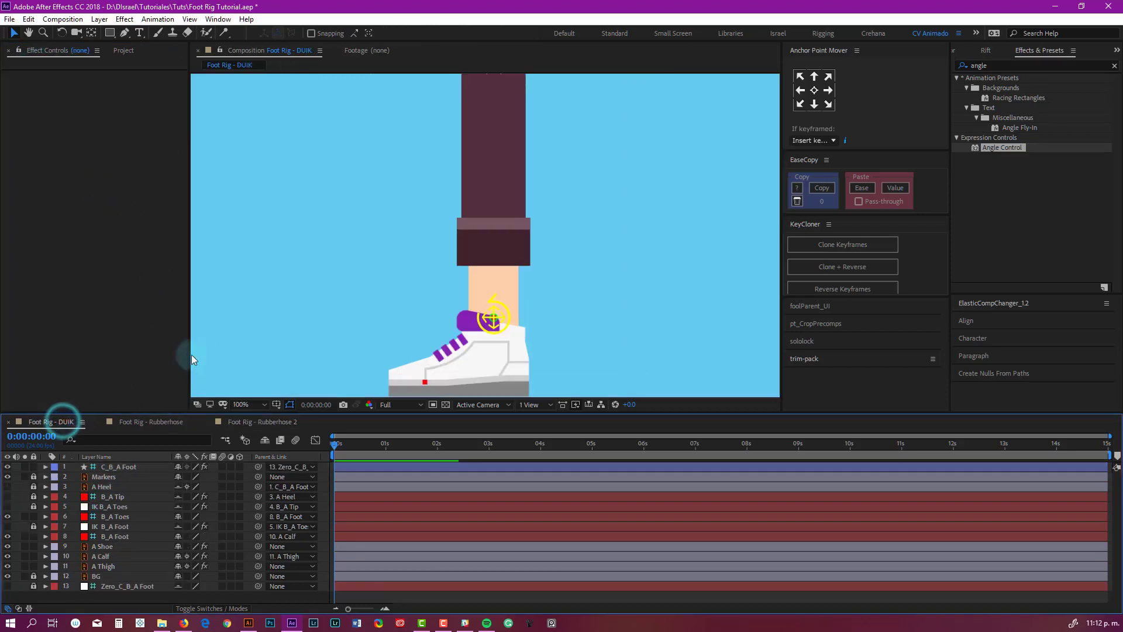
left_click(121, 467)
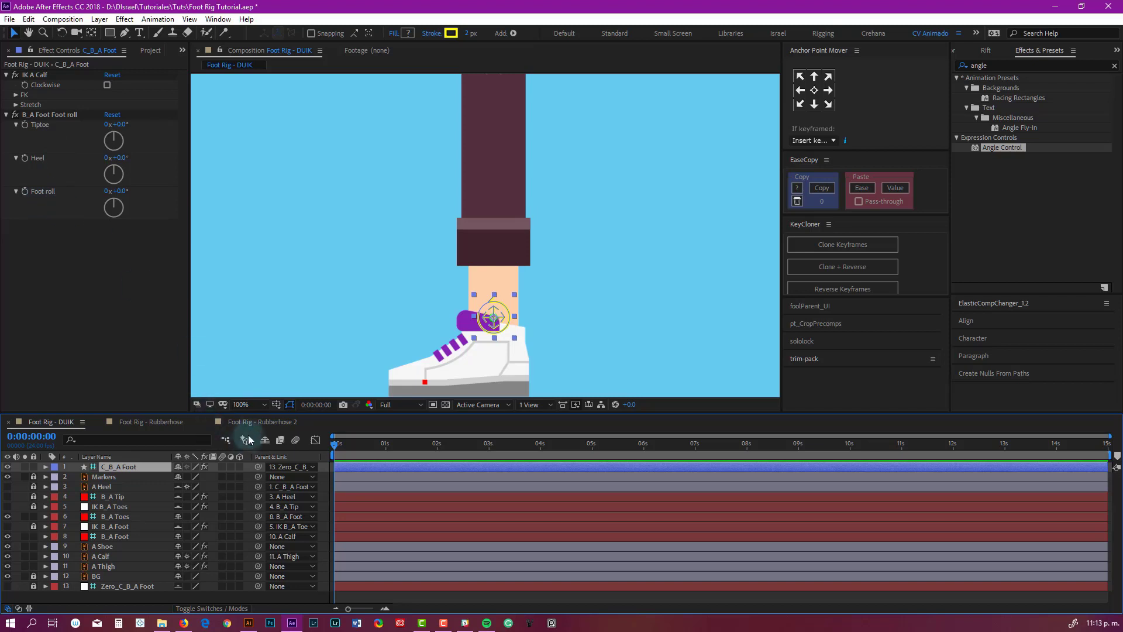
left_click(262, 422)
left_click(44, 76)
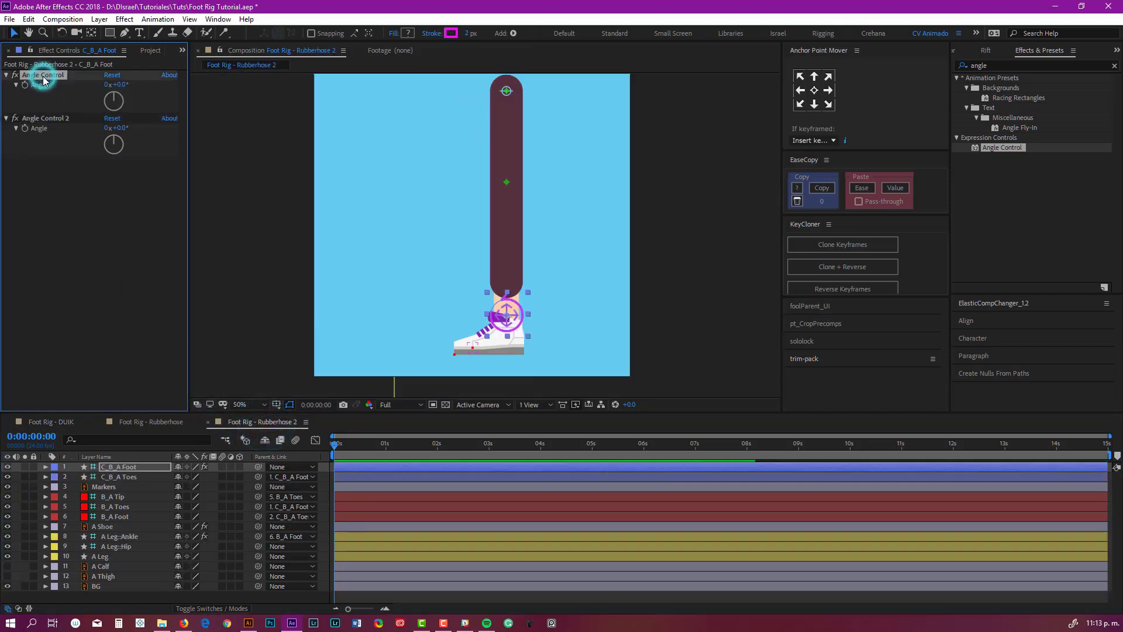
key("Return")
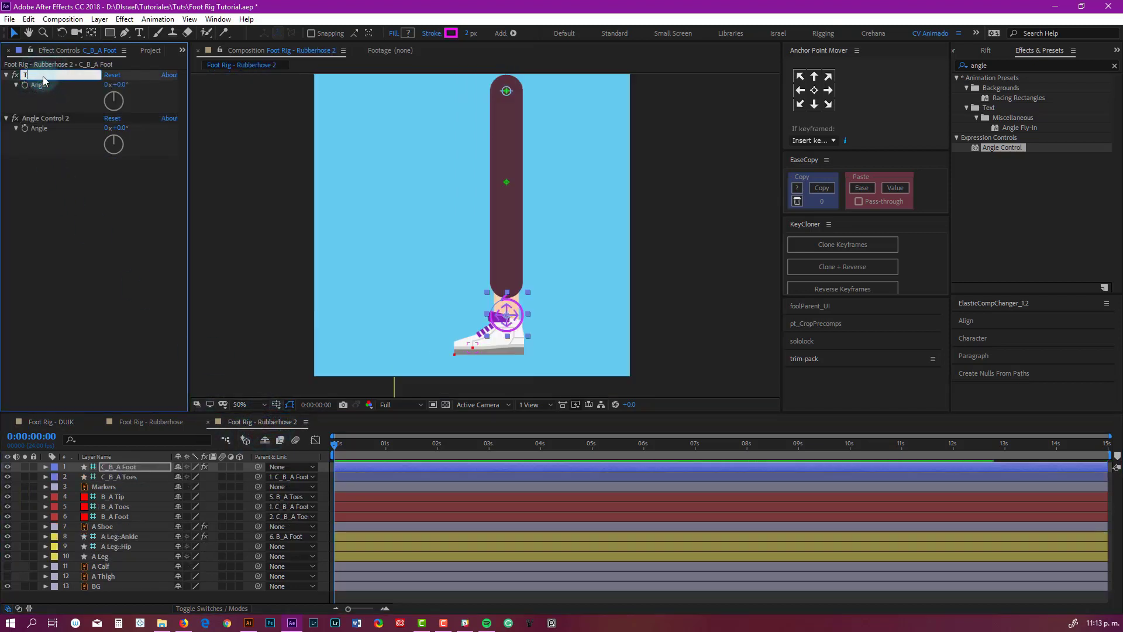
type("Tiptoe")
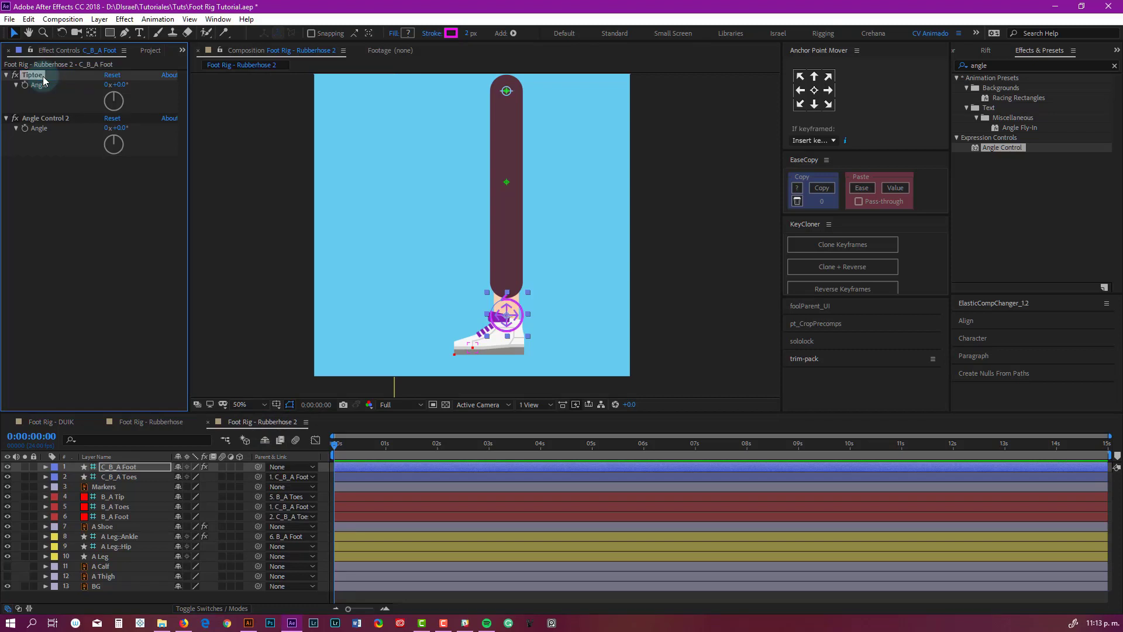
left_click(32, 119)
key("Return")
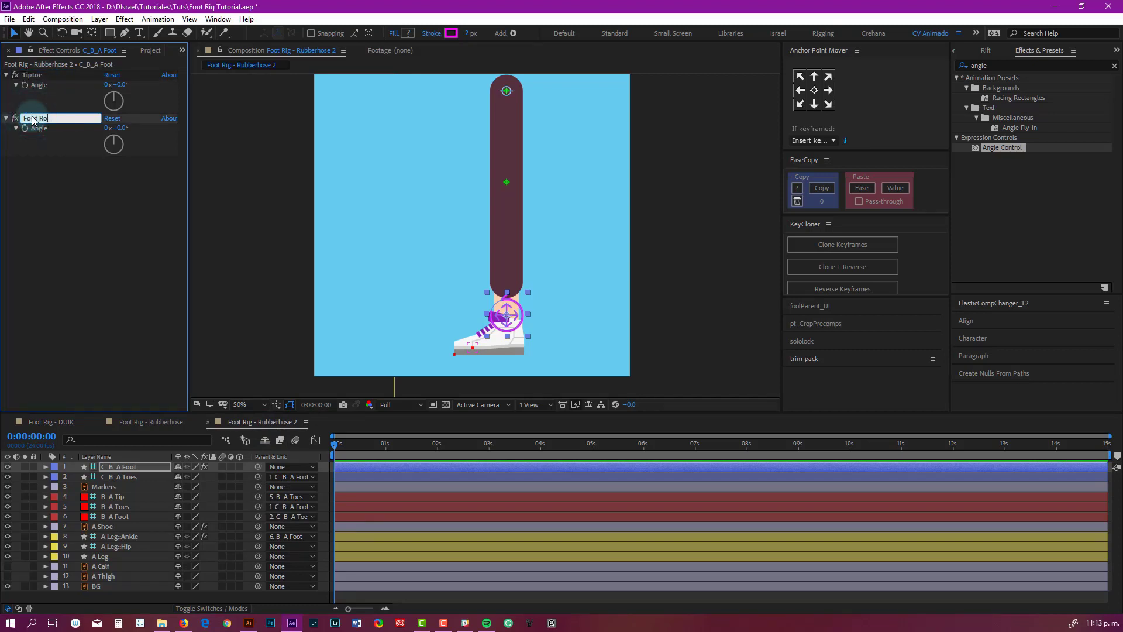
key("Return")
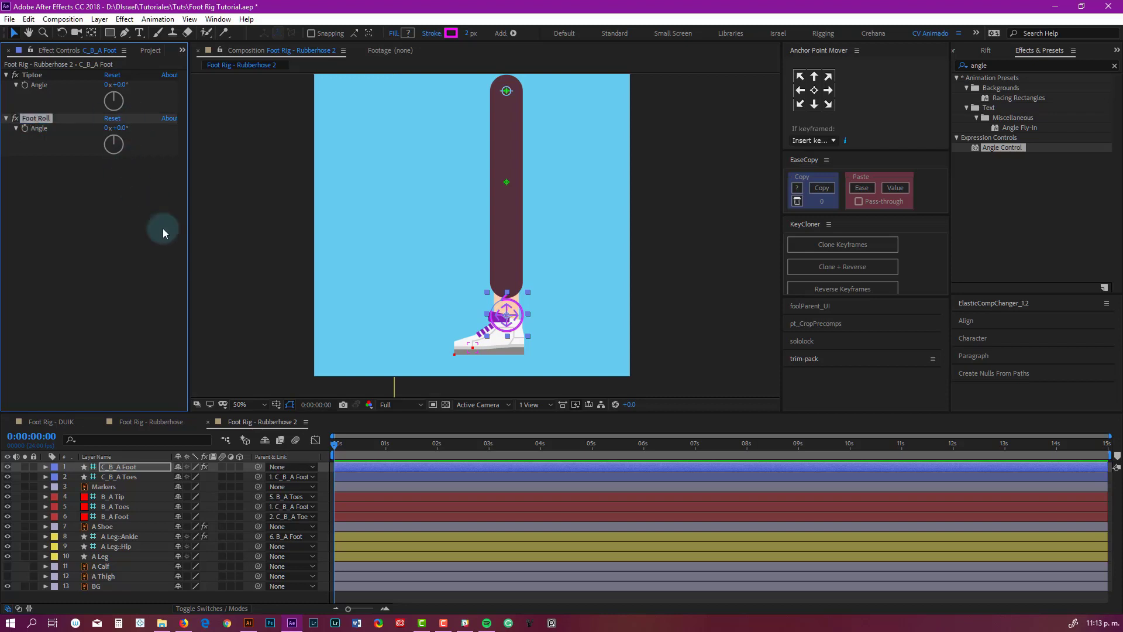
- Reveal the Rotation of C_B_A Toes and B_A Toes, and lock the effect controls display on C_B_A Foot
left_click(130, 482)
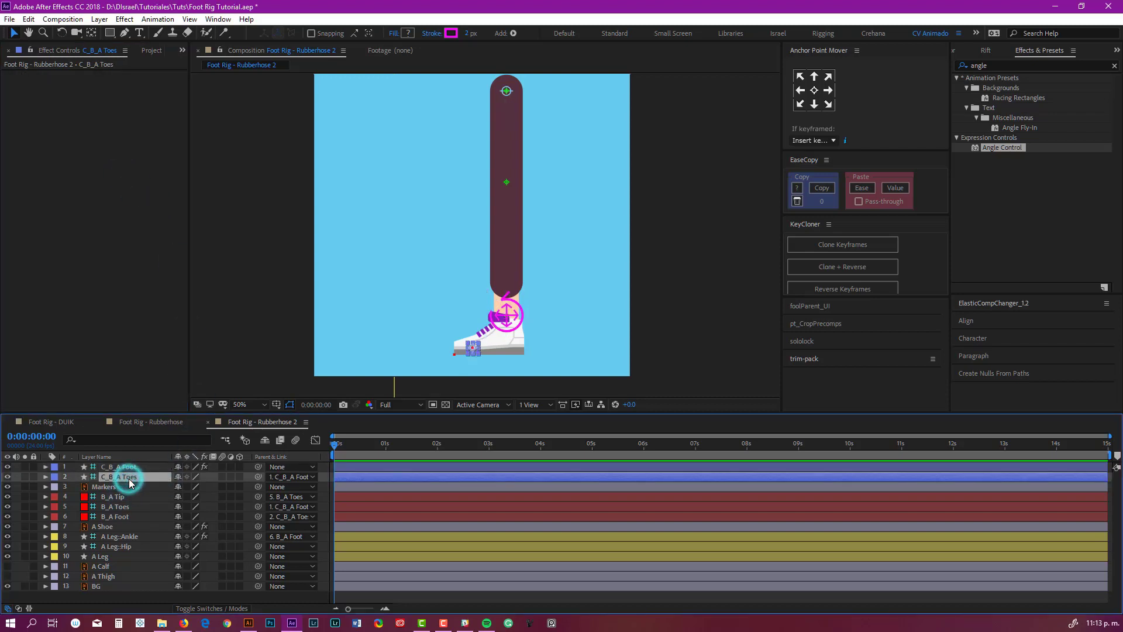
key("r")
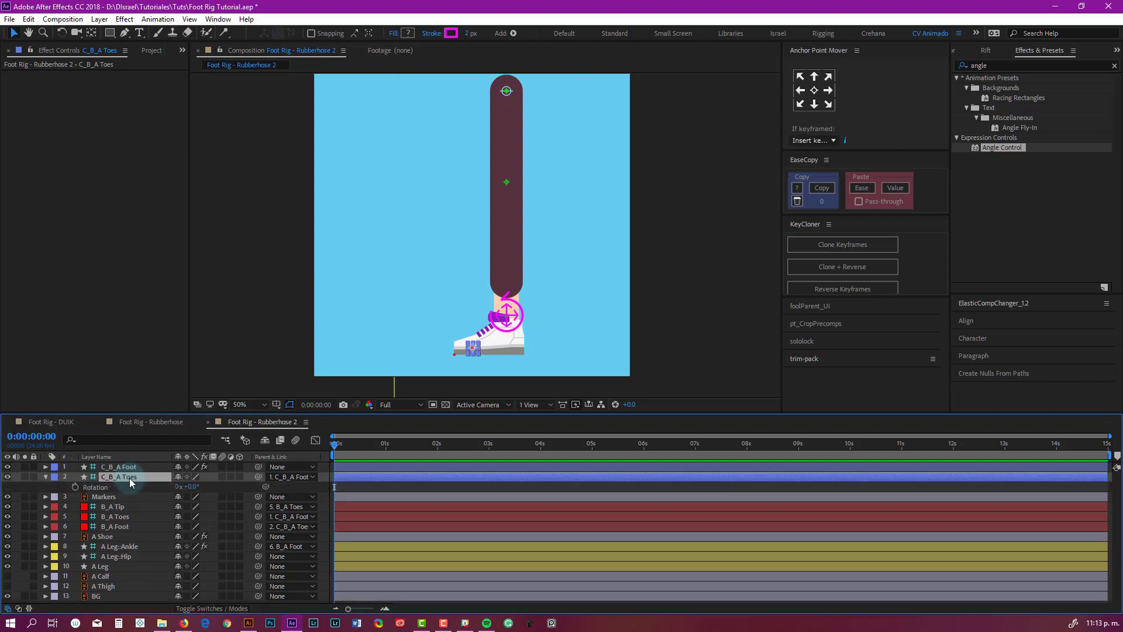
left_click(127, 518)
key("r")
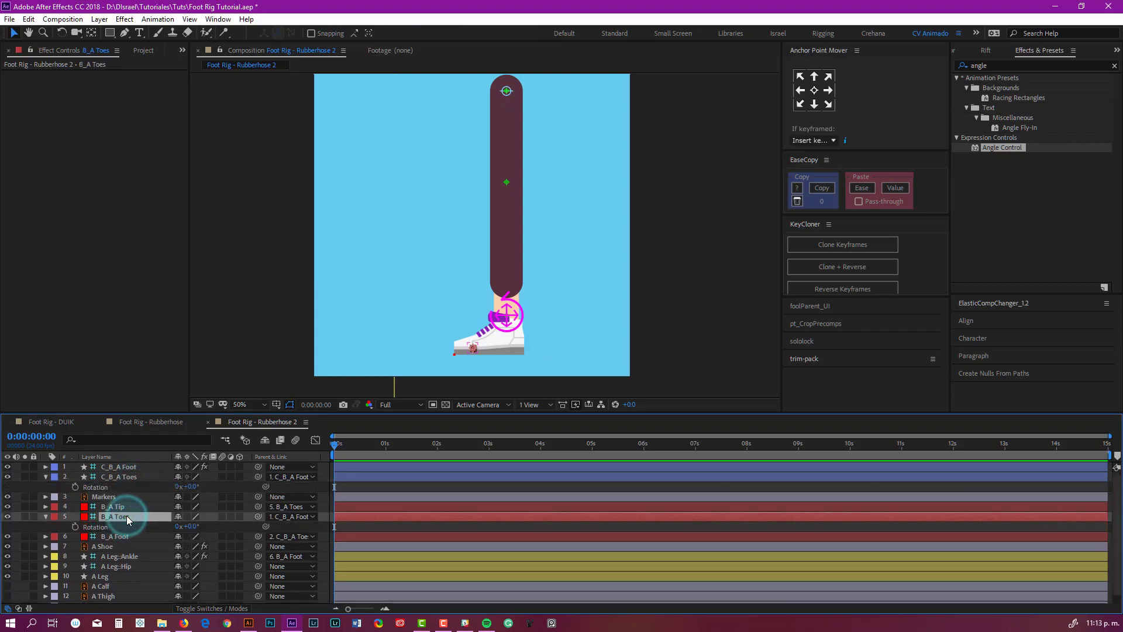
left_click(120, 467)
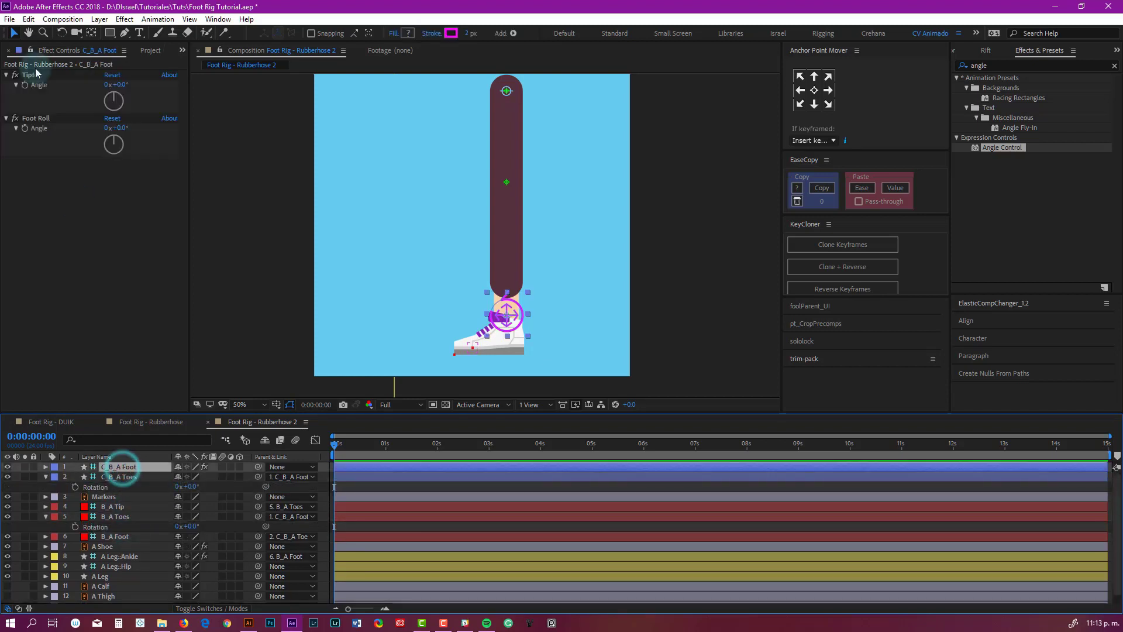
left_click(30, 50)
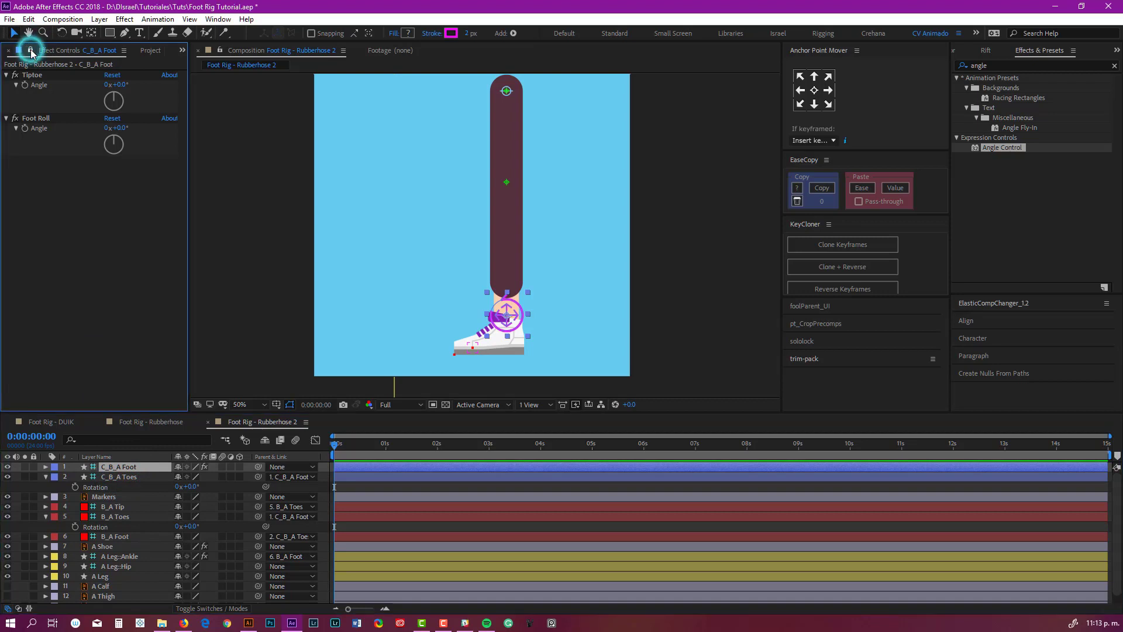
- Link the C_B_A Toes rotation to the Foot Roll angle and the B_A Toes rotation to the Tiptoe angle with expressions
left_click(126, 476)
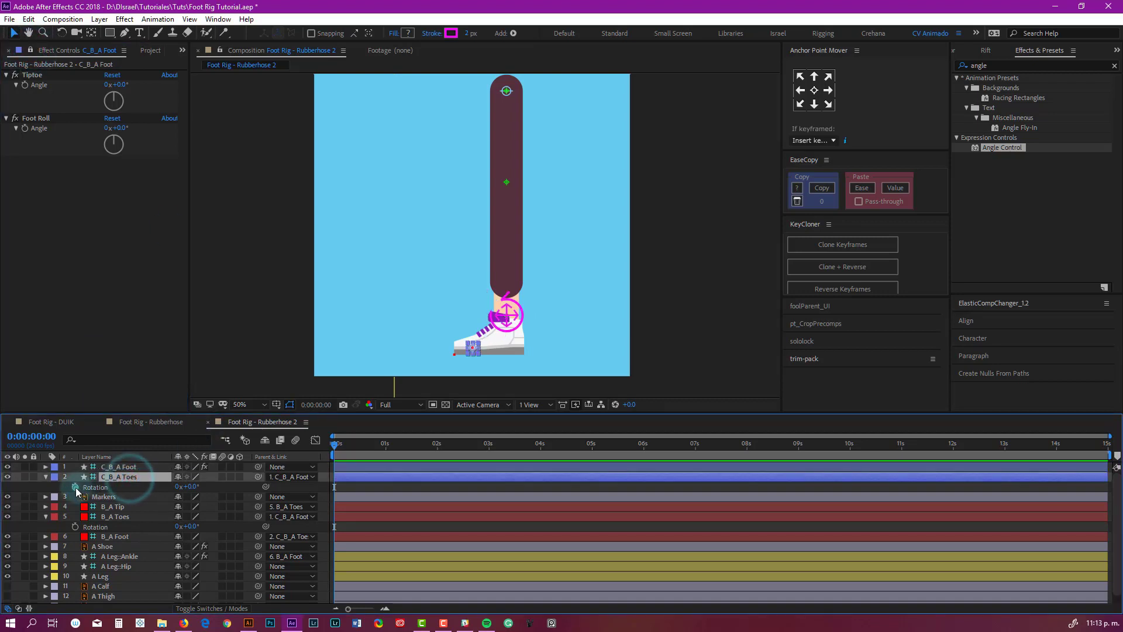
left_click(75, 486, "alt")
left_click_drag(210, 498, 126, 294)
left_click_drag(110, 240, 47, 128)
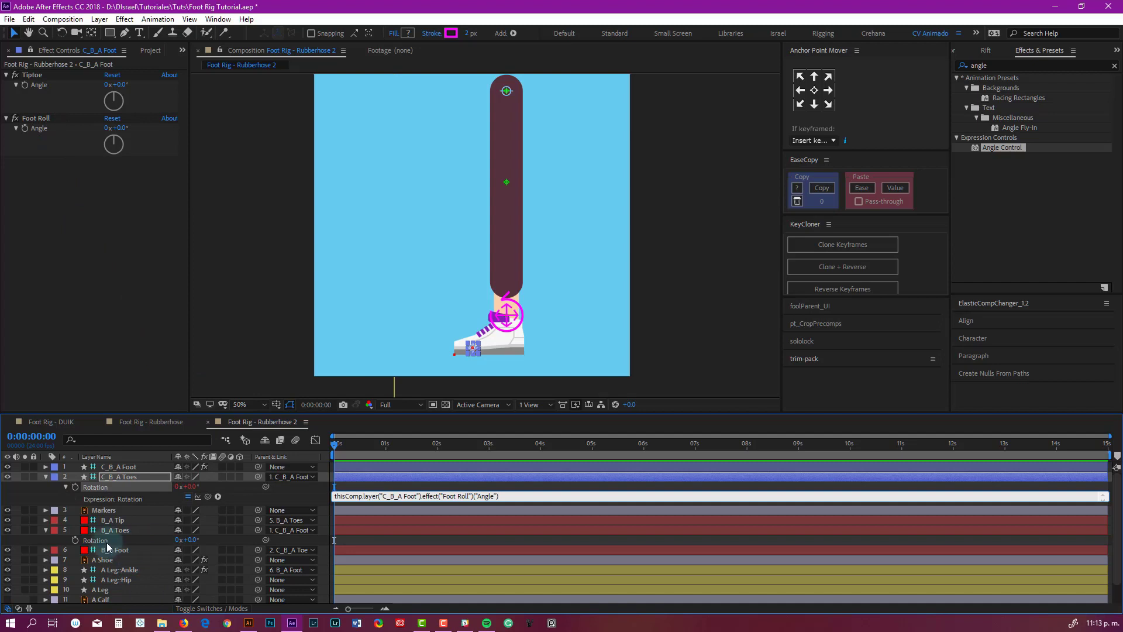
left_click(74, 540, "alt")
left_click_drag(208, 549, 39, 85)
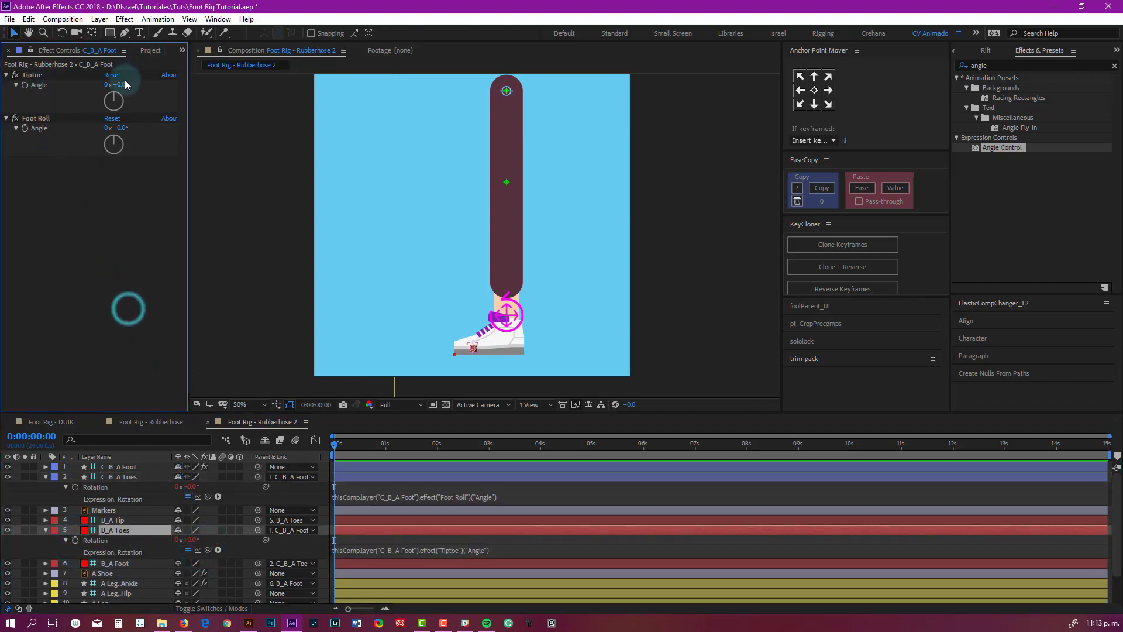
- Test the shoe's deformation with negative Tiptoe and Foot Roll angles on C_B_A Foot, undoing each change
left_click_drag(125, 85, 117, 84)
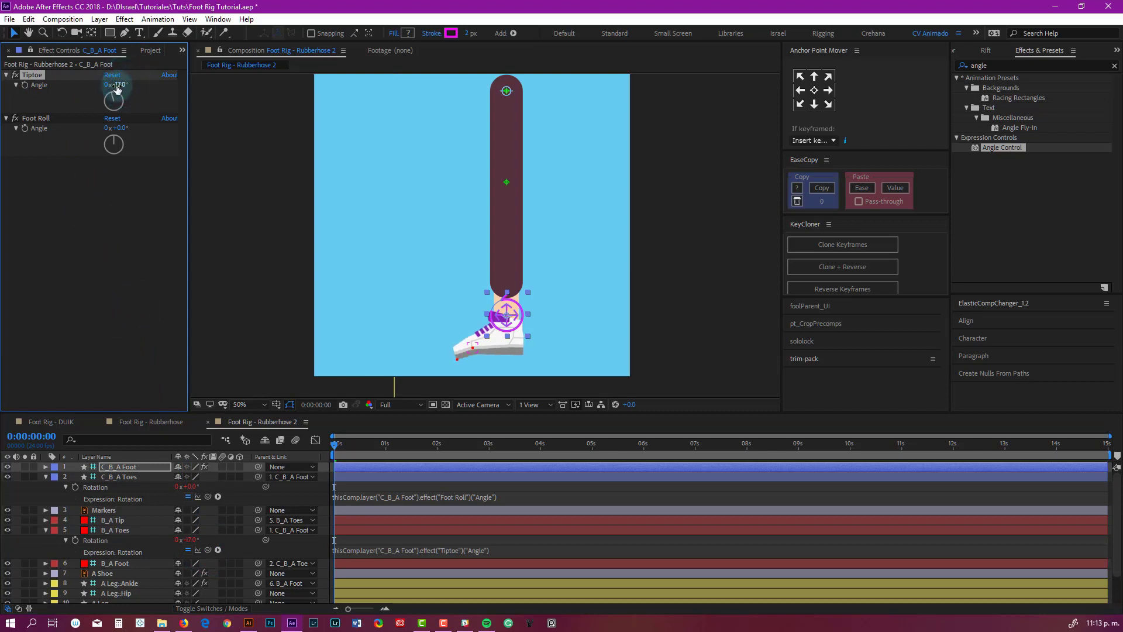
key("ctrl+z")
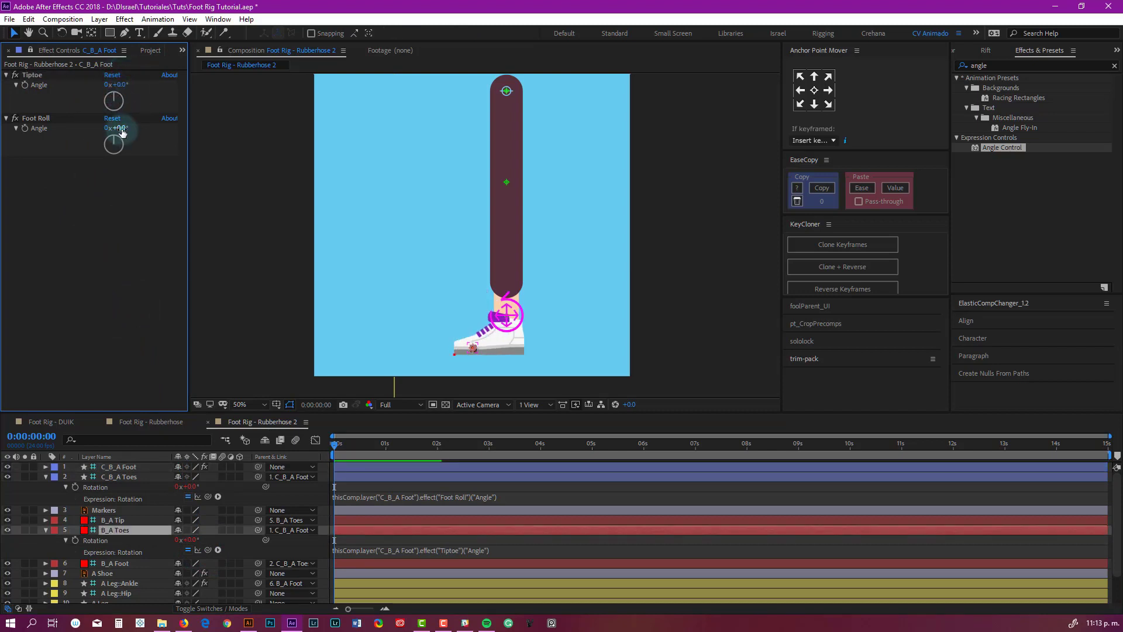
left_click_drag(122, 132, 307, 232)
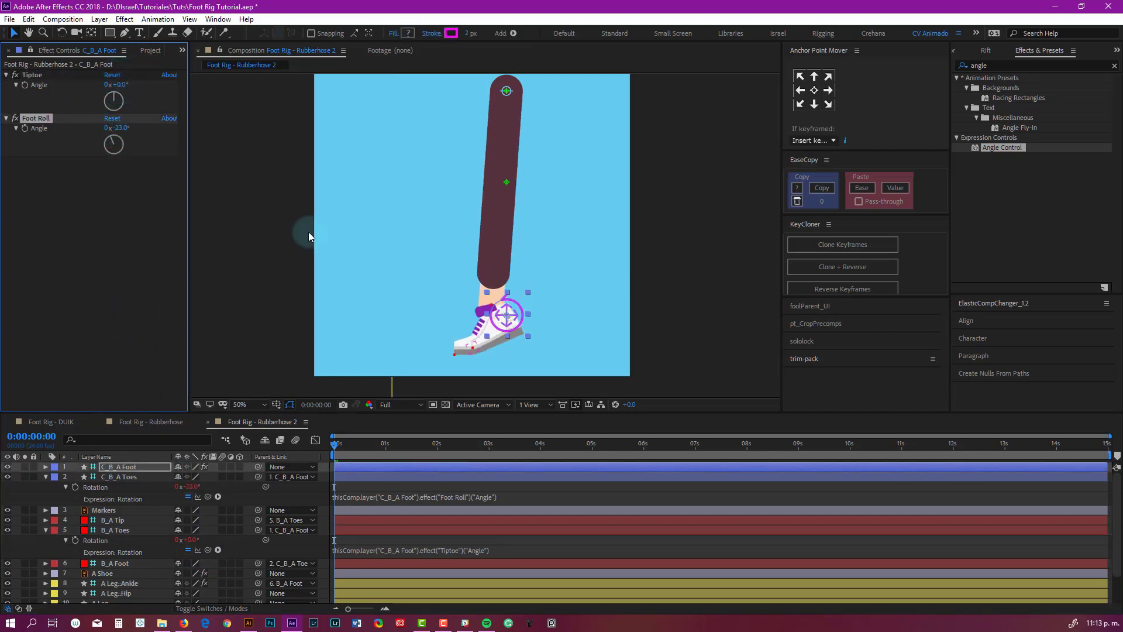
key("ctrl+z")
scroll(528, 359, "up", 3)
scroll(511, 355, "up", 1)
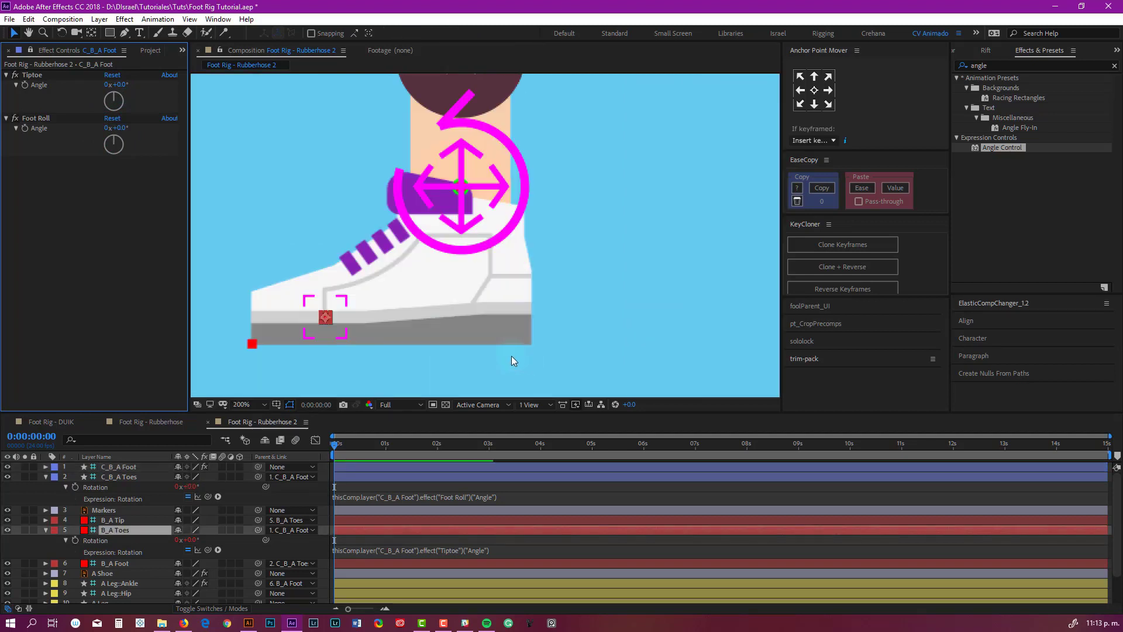
left_click_drag(125, 85, 109, 88)
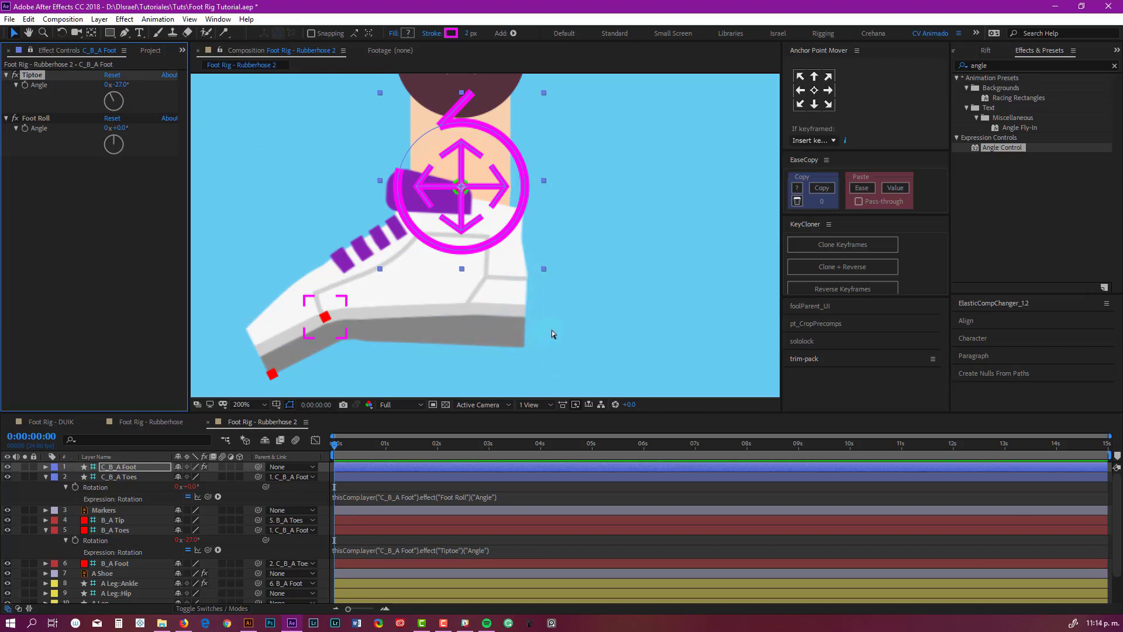
key("ctrl+z")
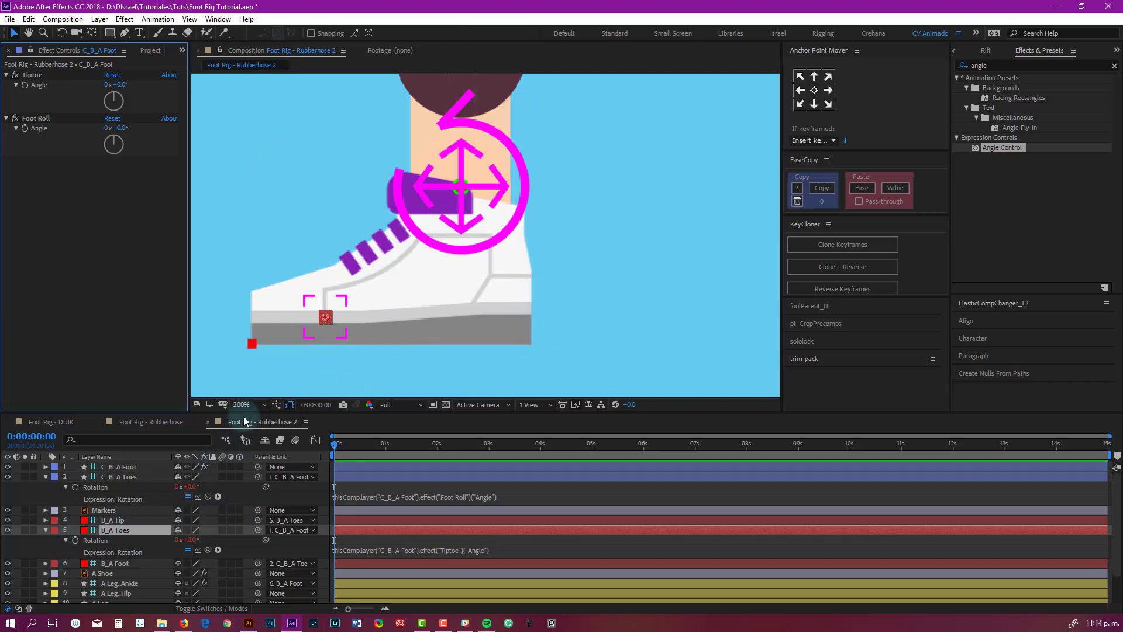
- Show the puppet mesh of the A Shoe layer and add a puppet pin at the lower back corner of the heel
left_click(47, 531)
left_click(108, 549)
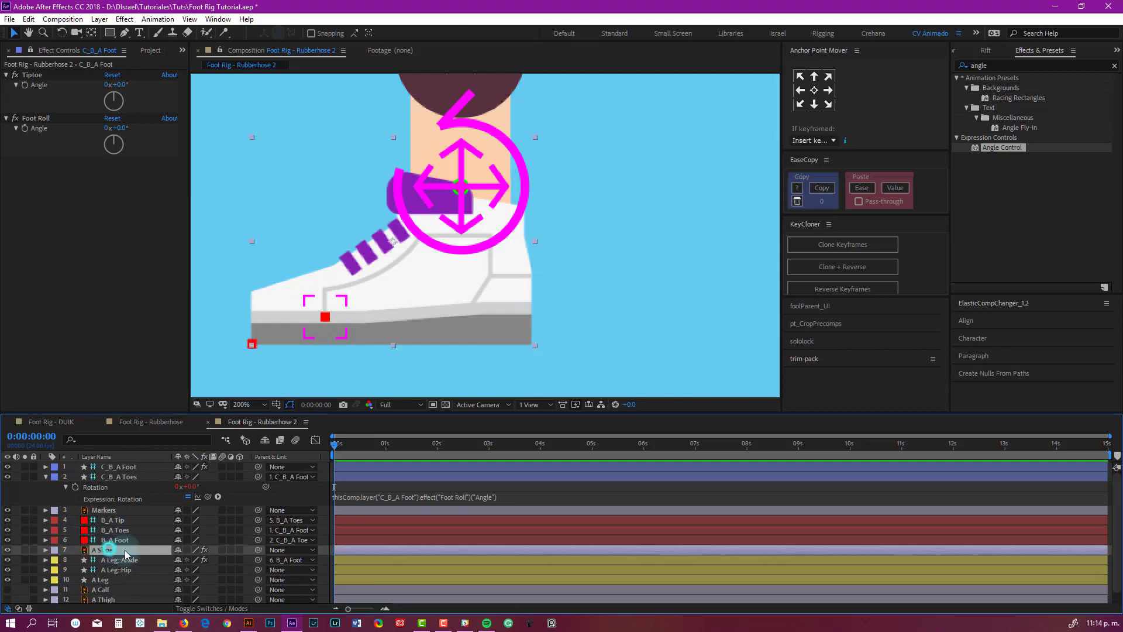
left_click(223, 32)
left_click(286, 33)
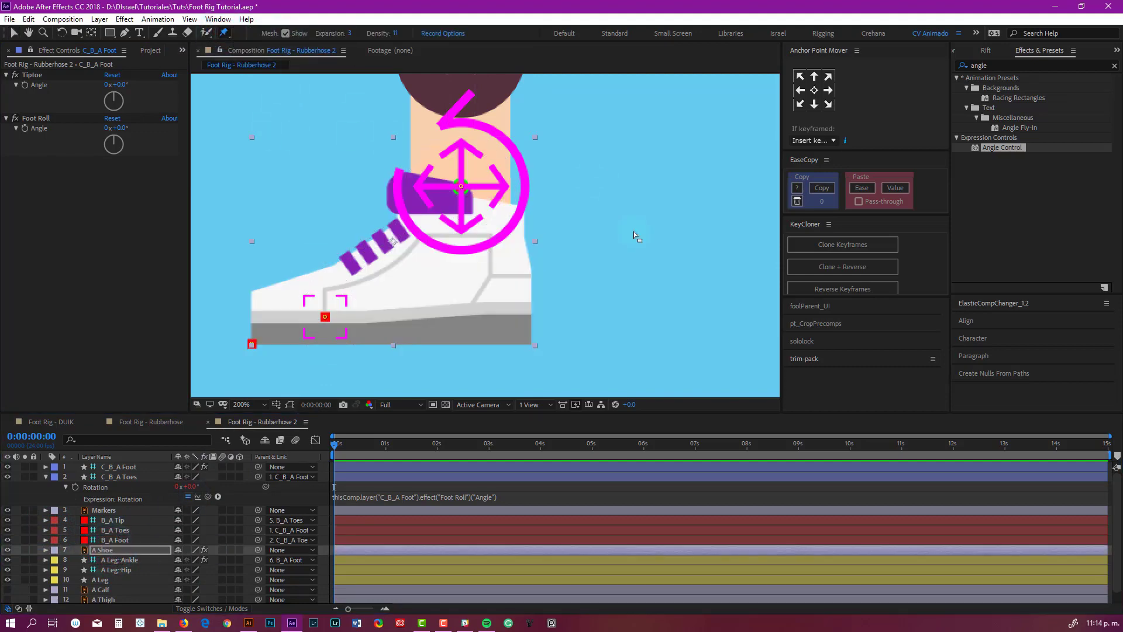
scroll(544, 339, "up", 3)
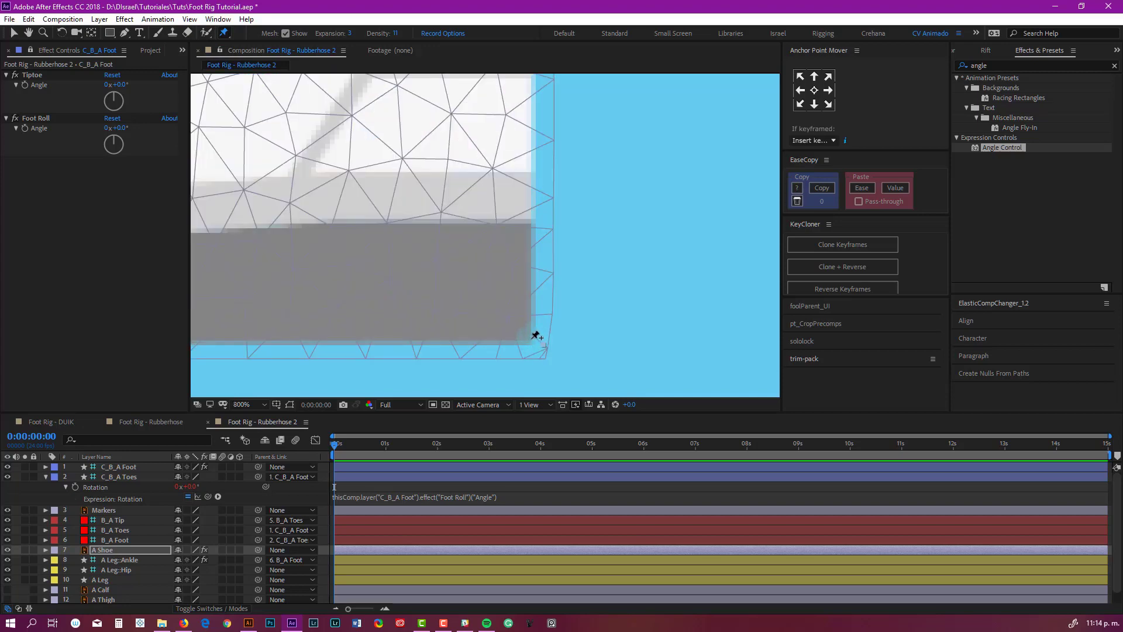
left_click(533, 337)
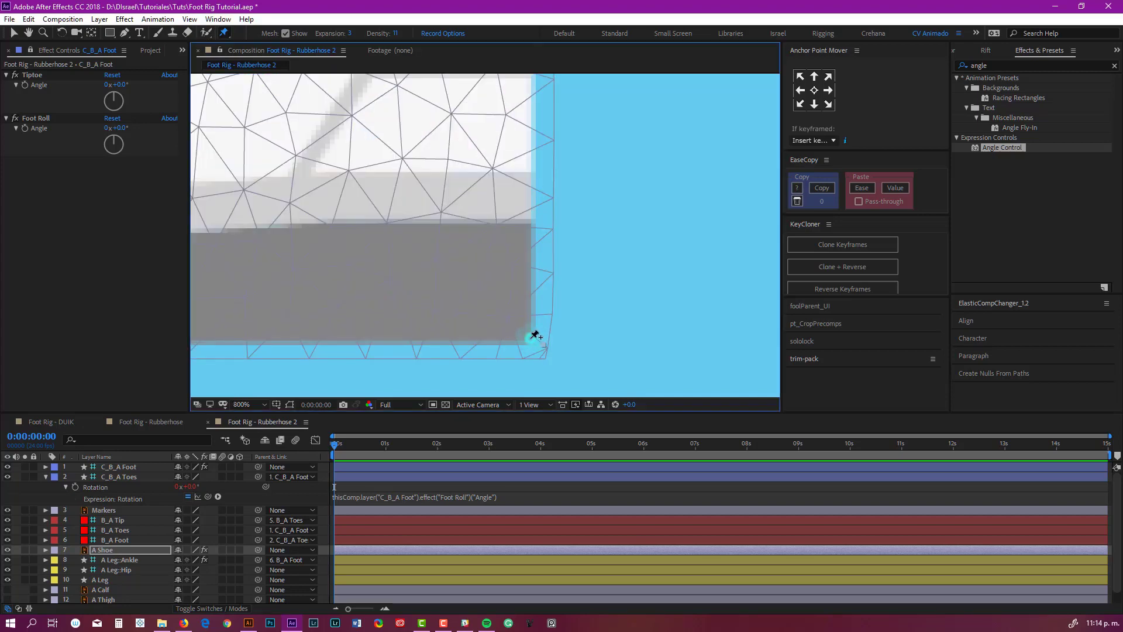
scroll(557, 318, "down", 1)
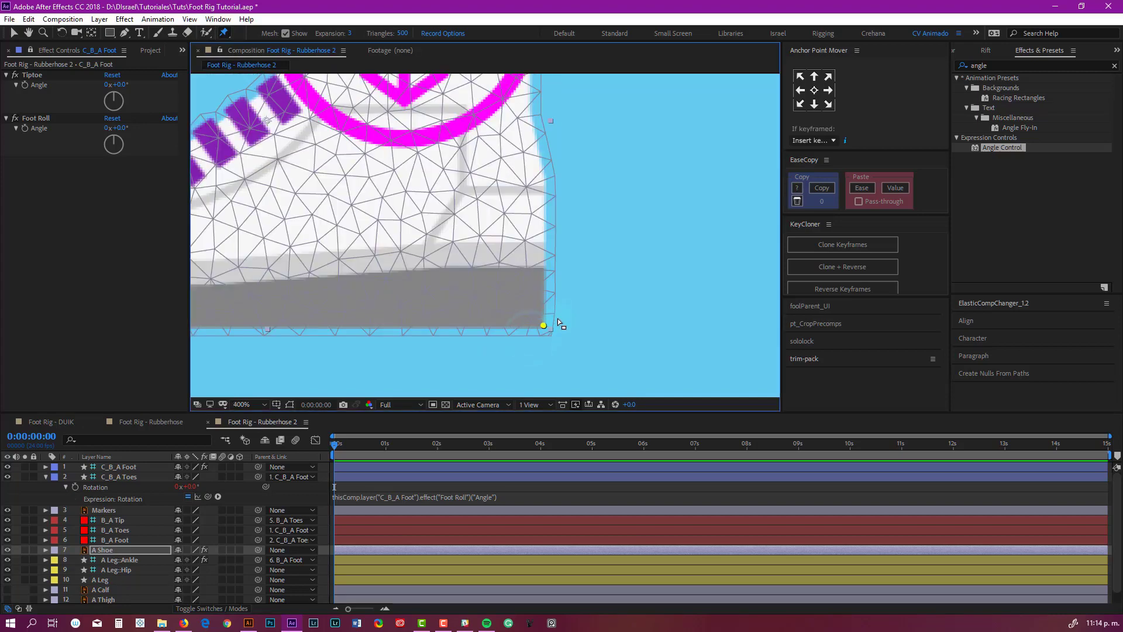
- Rename the new heel puppet pin of A Shoe as A Heel
left_click(44, 551)
scroll(58, 562, "down", 4)
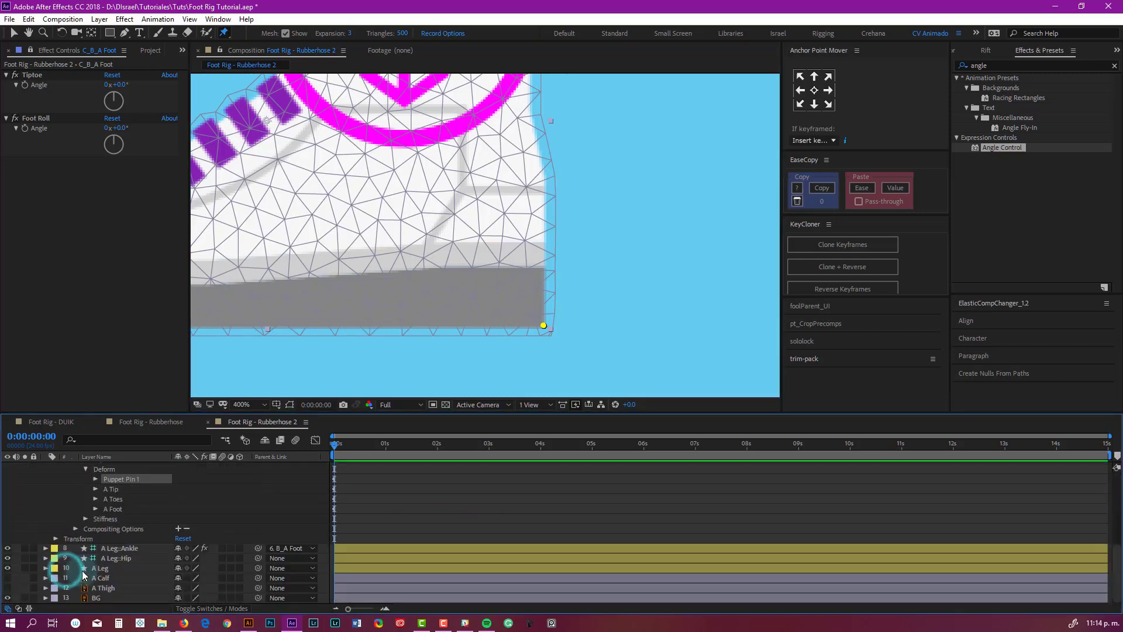
left_click(118, 480)
key("Return")
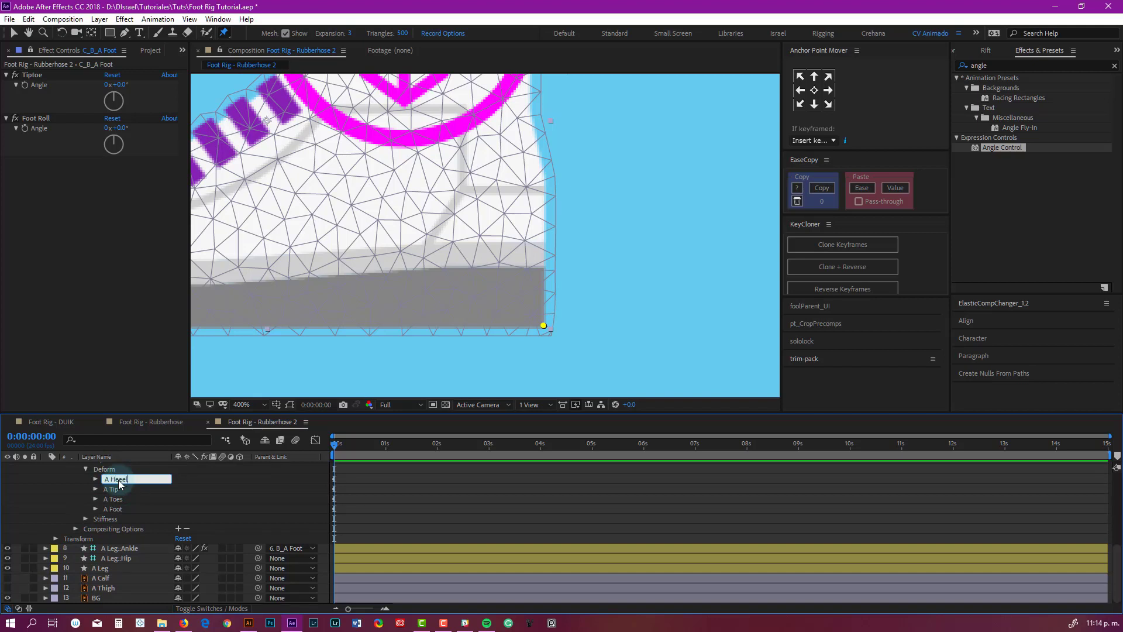
key("Return")
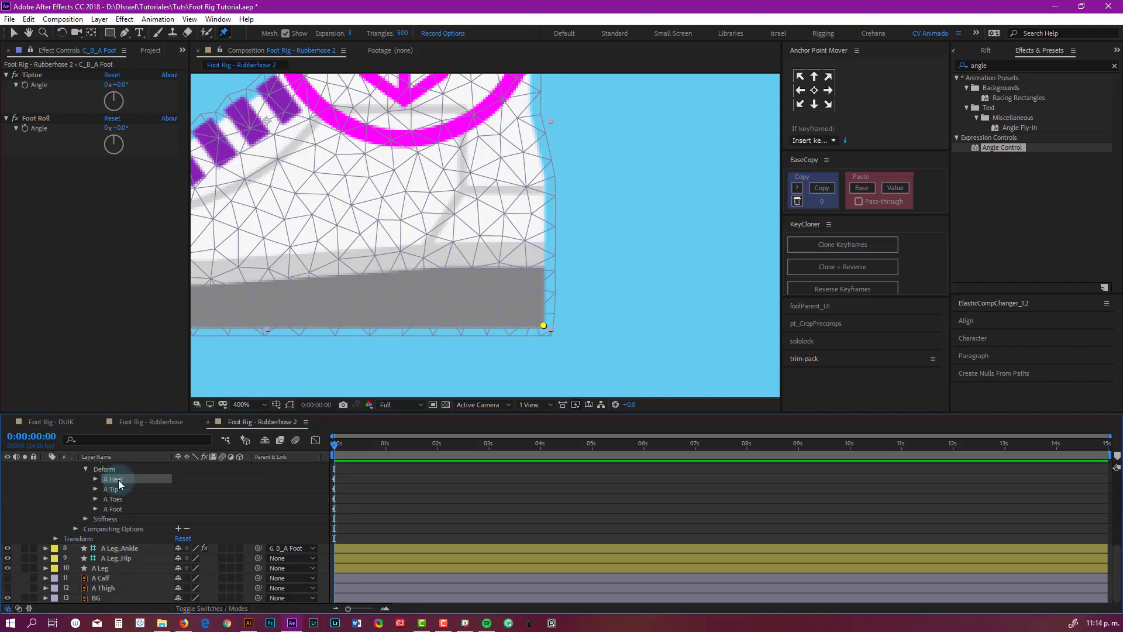
- Create a Duik bone for the selected A Heel puppet pin
scroll(140, 505, "up", 4)
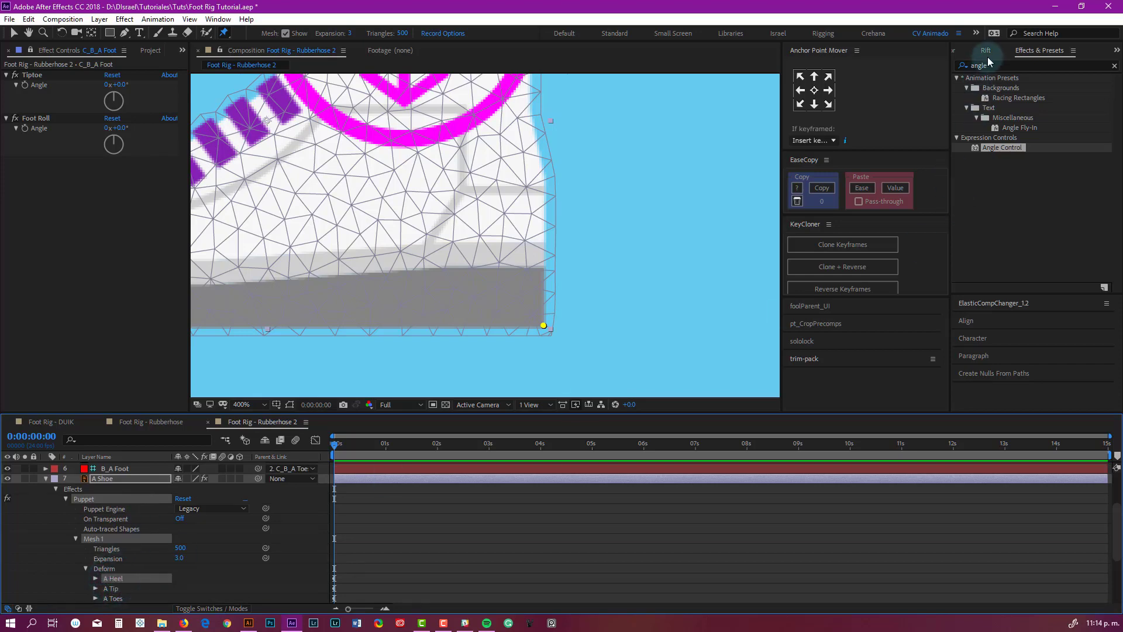
left_click(1072, 51)
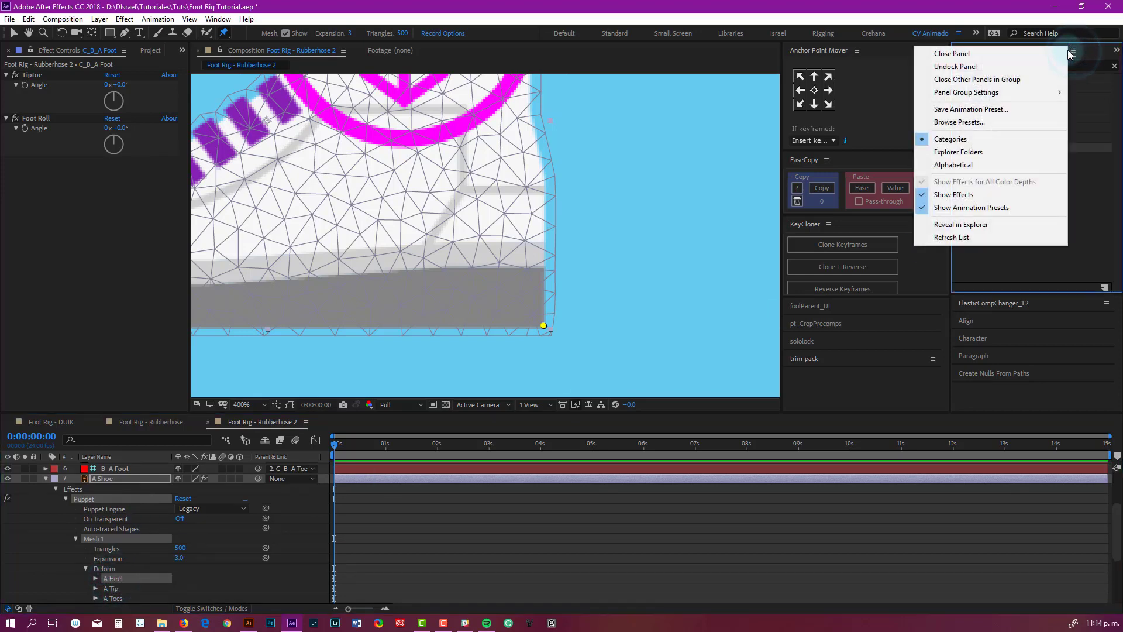
left_click(1114, 51)
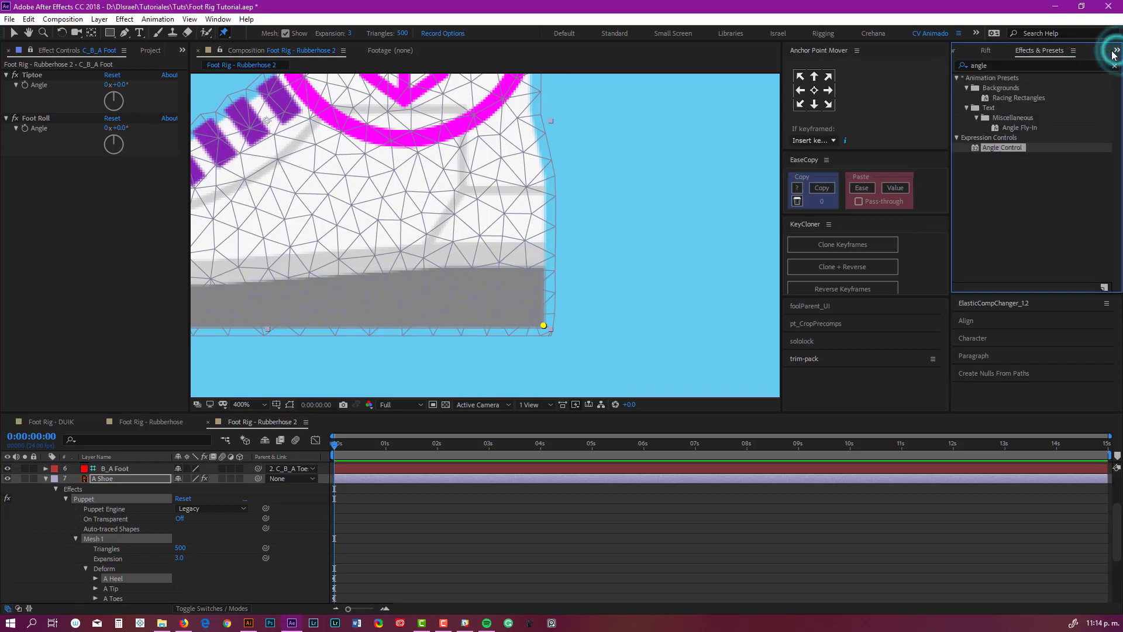
left_click(1089, 59)
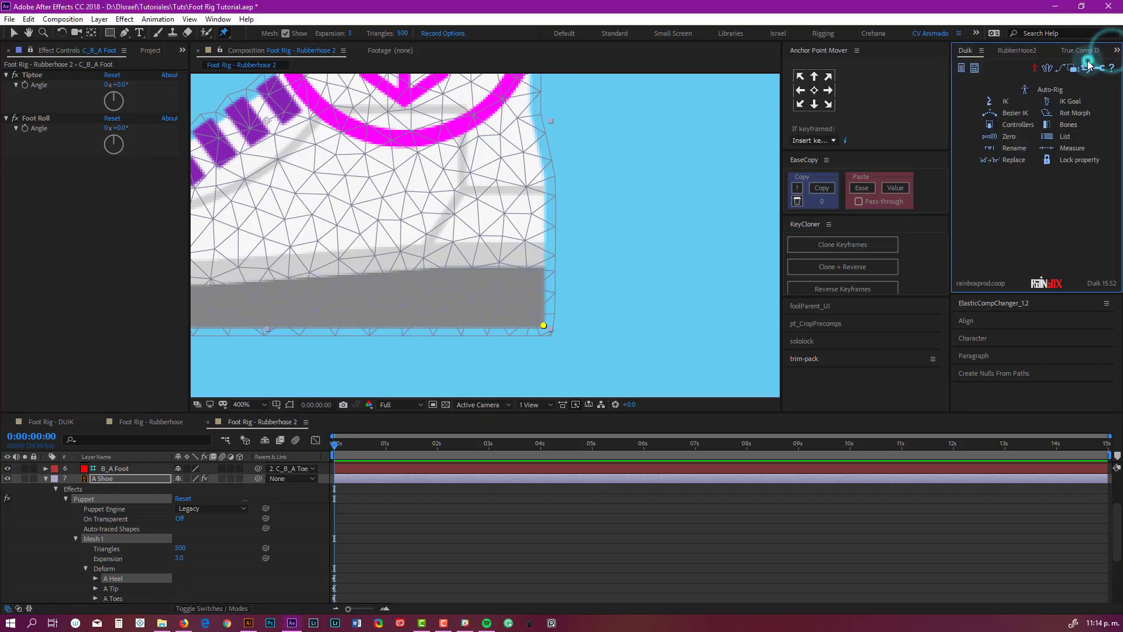
left_click(1074, 124)
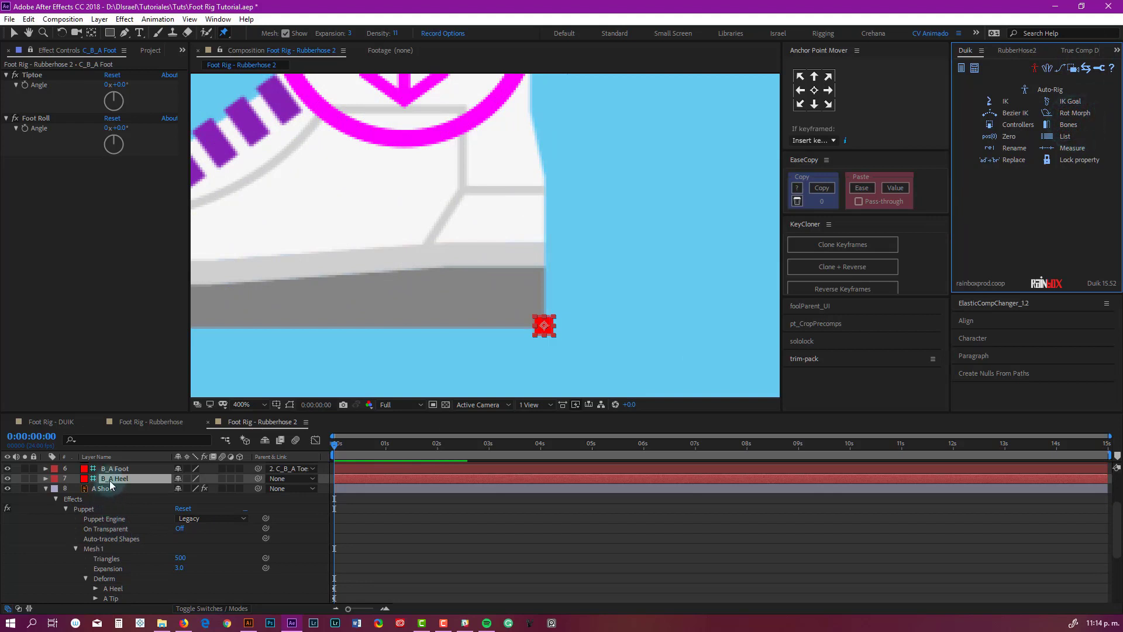
- Collapse the A Shoe properties and parent the B_A Heel bone to B_A Foot
left_click(46, 563)
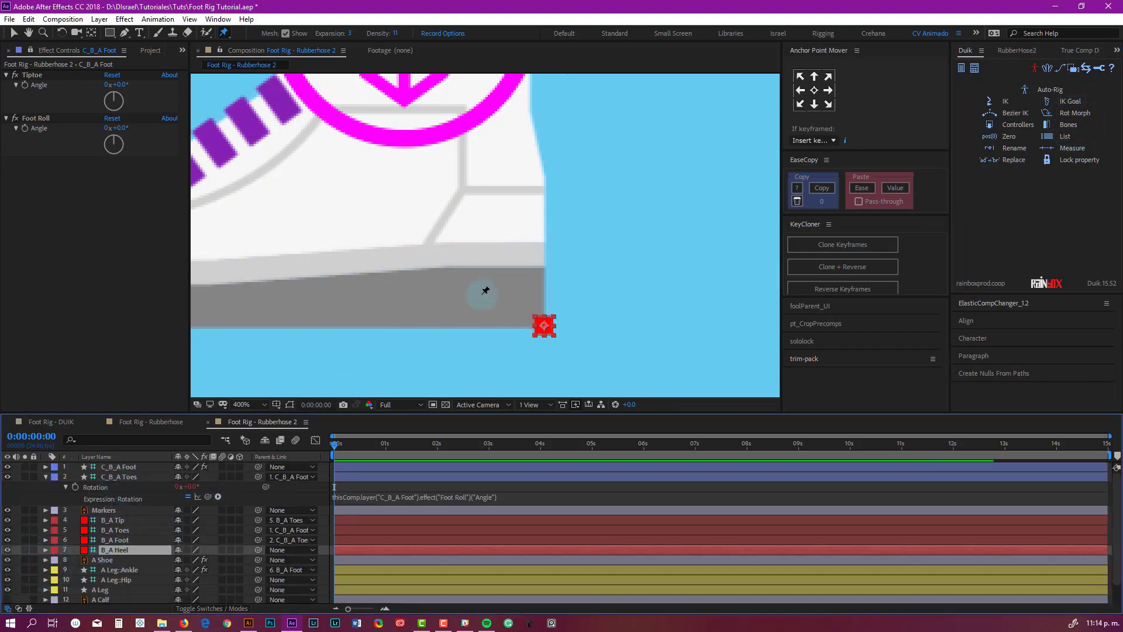
key("comma")
key("h")
left_click_drag(497, 273, 513, 291)
key("ctrl+p")
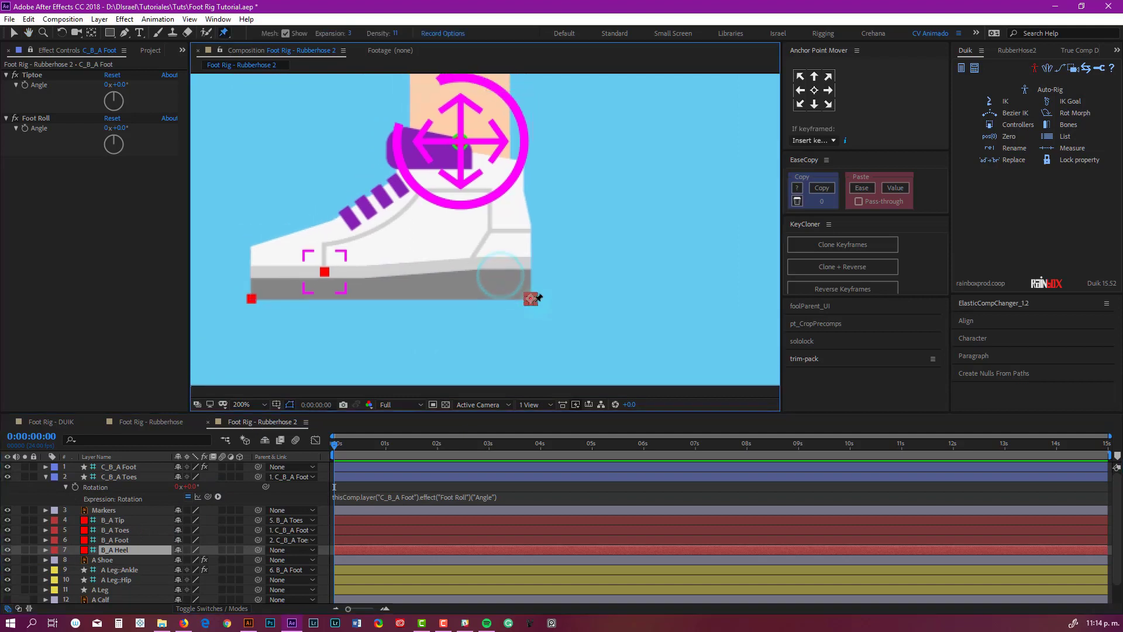
key("v")
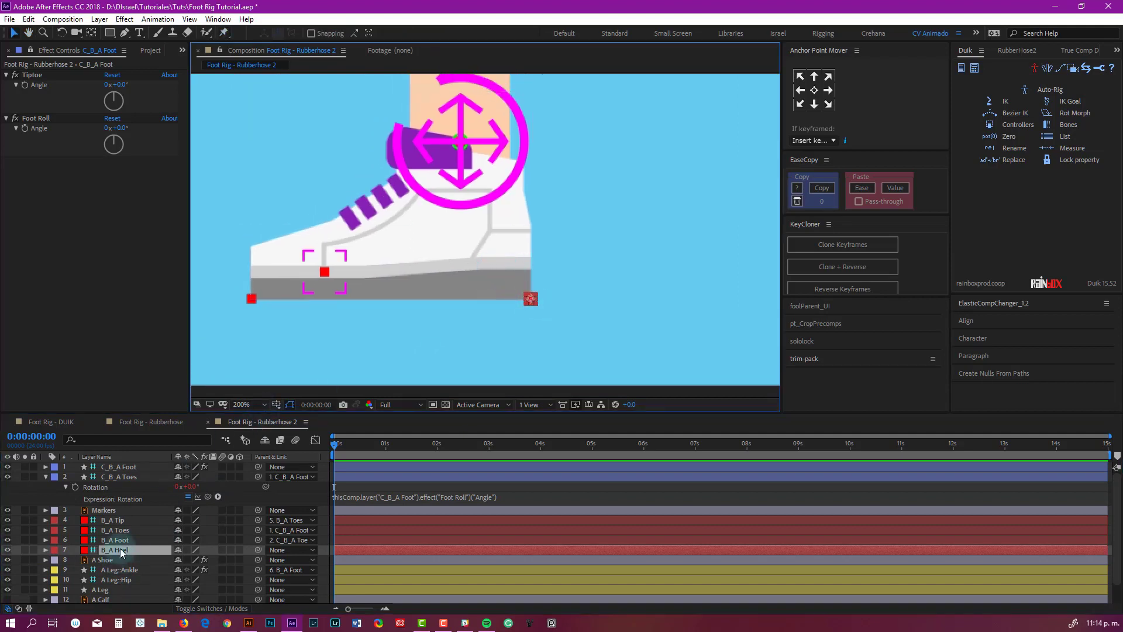
left_click_drag(262, 550, 116, 543)
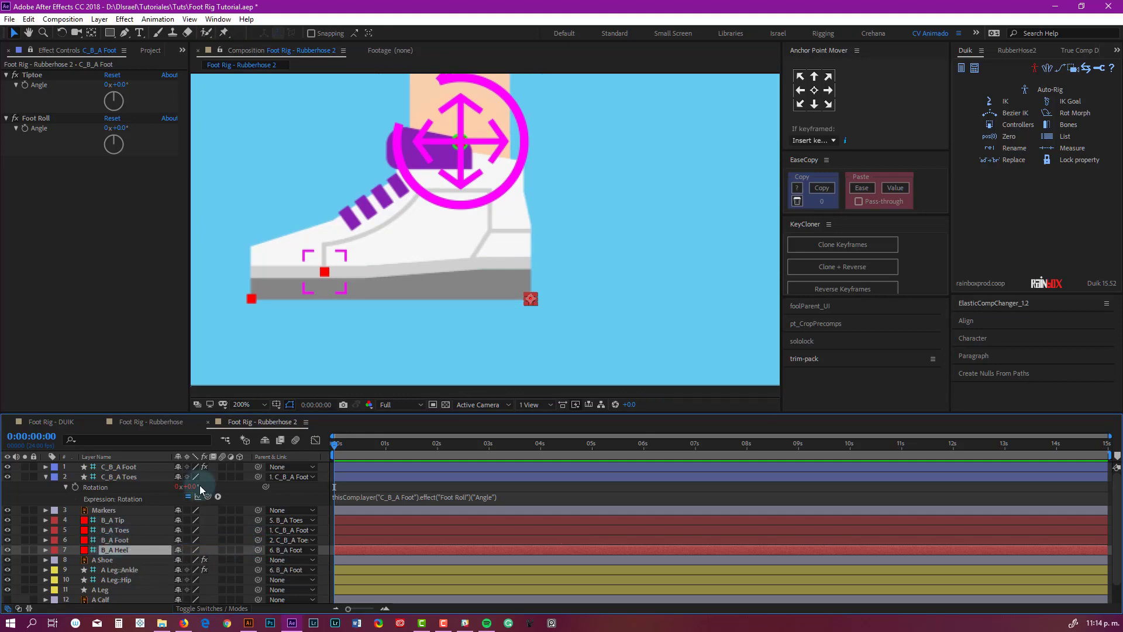
- Test the foot with changed Foot Roll and Tiptoe angles now that the heel bone is parented, undoing each change
left_click(115, 540)
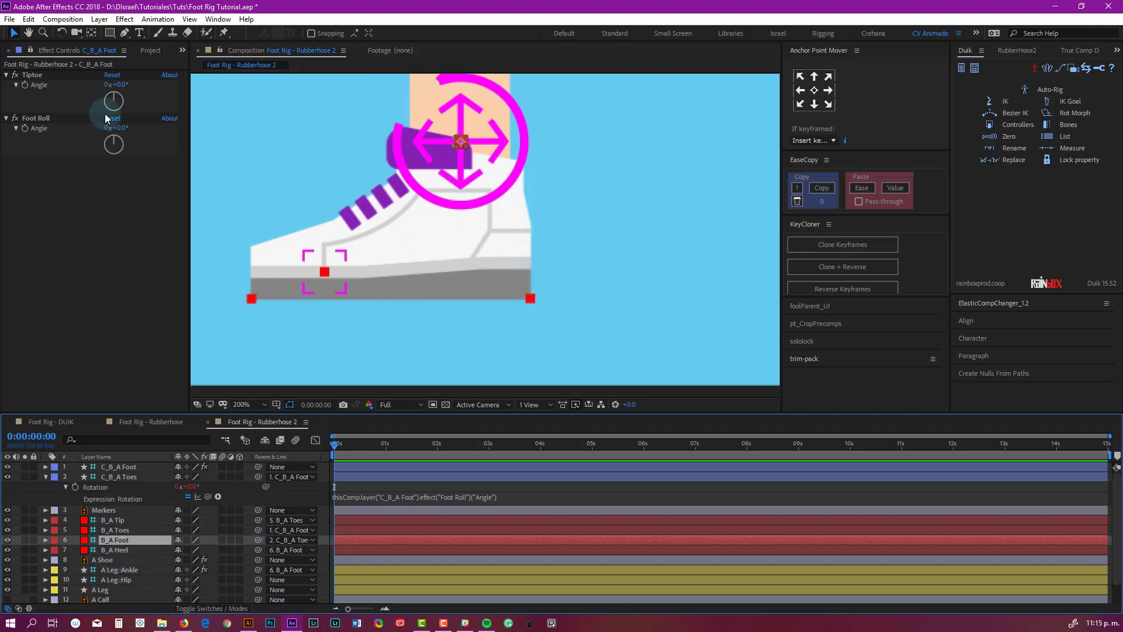
left_click_drag(121, 128, 149, 125)
key("ctrl+z")
left_click_drag(124, 87, 178, 130)
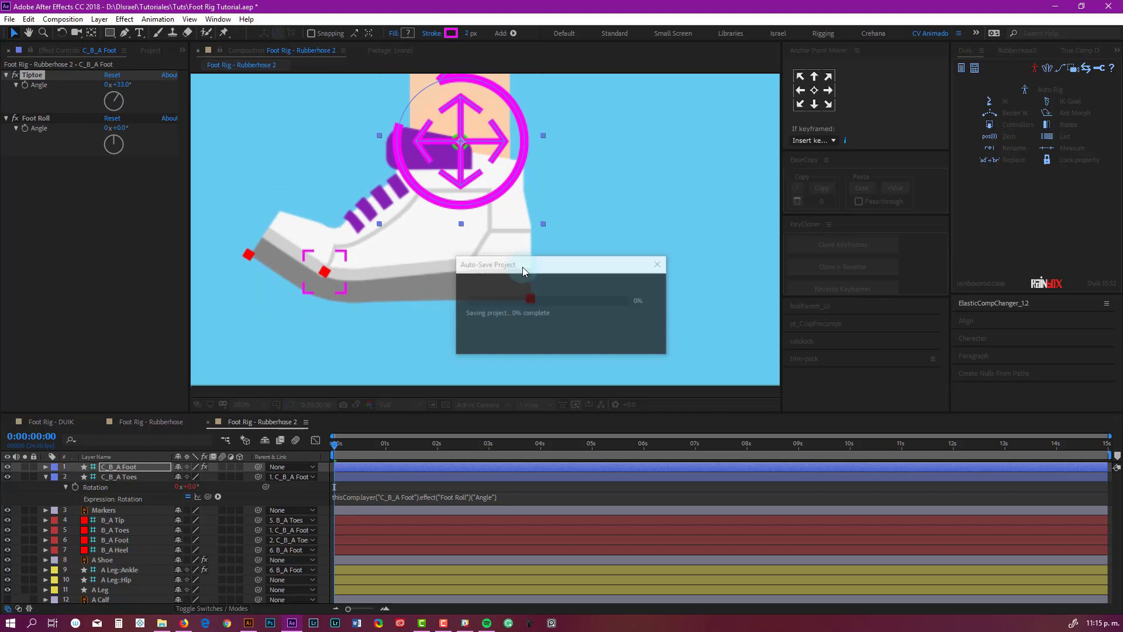
left_click(454, 237)
key("ctrl+z")
- Unlock the effect controls display and copy the RubberHose 2 effect from A Leg::Ankle onto the C_B_A Foot controller
scroll(456, 235, "down", 2)
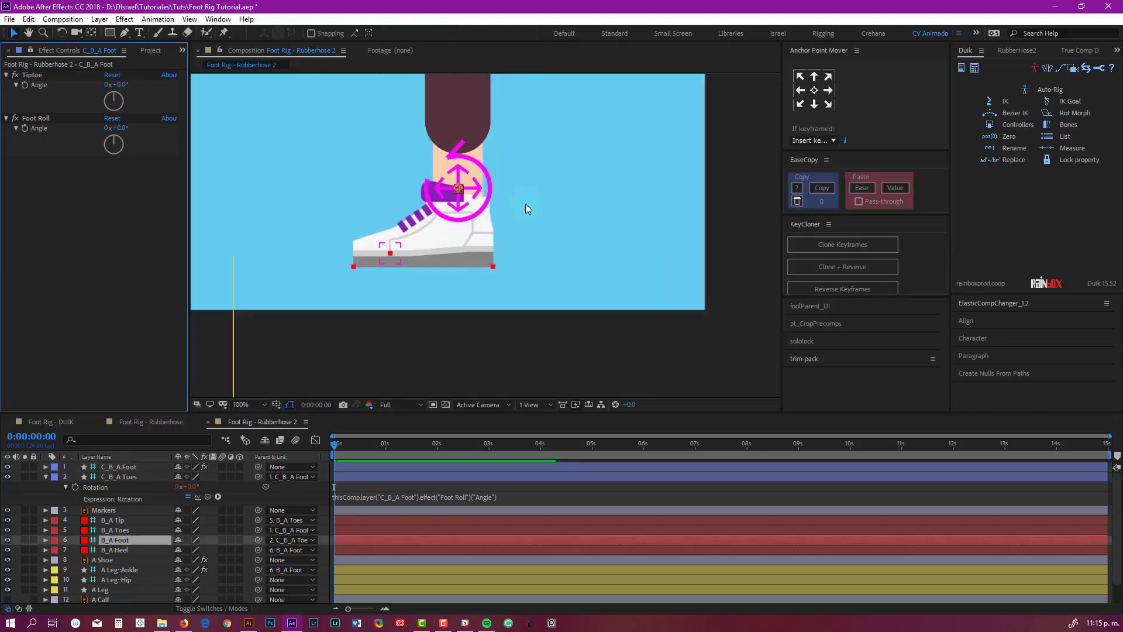
left_click_drag(538, 165, 537, 253)
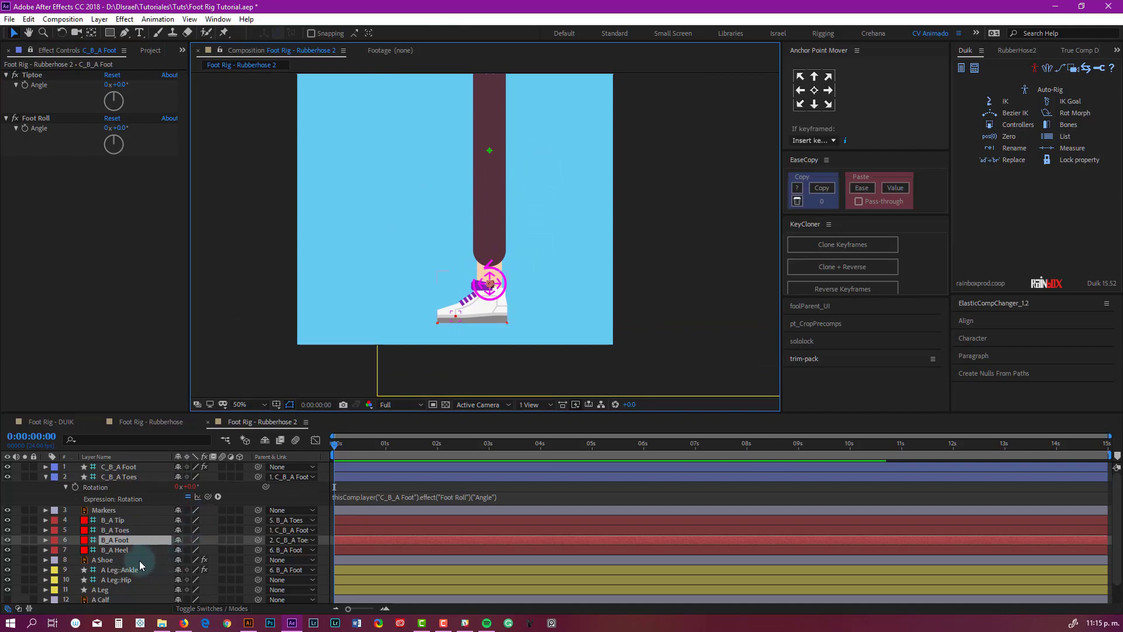
scroll(135, 566, "down", 1)
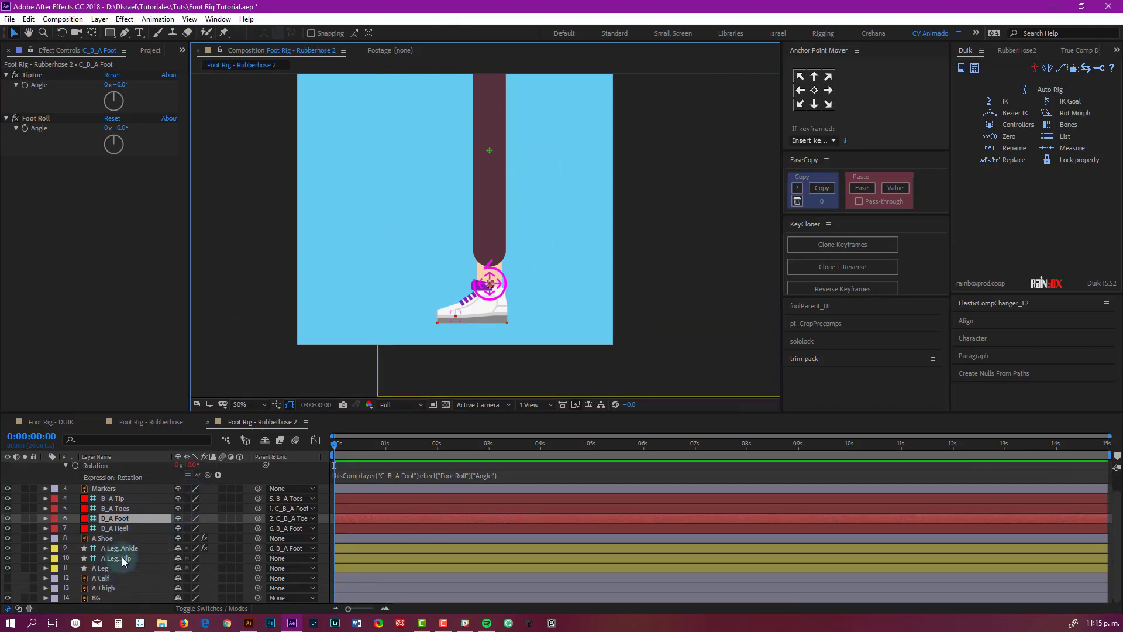
left_click(126, 548)
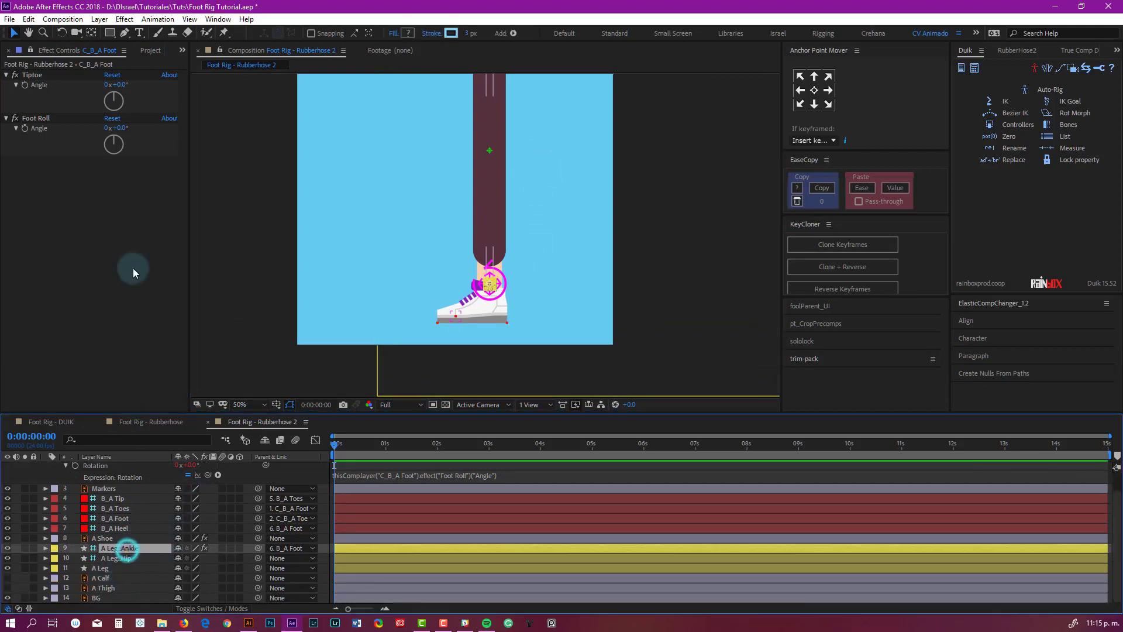
left_click(31, 52)
left_click(133, 545)
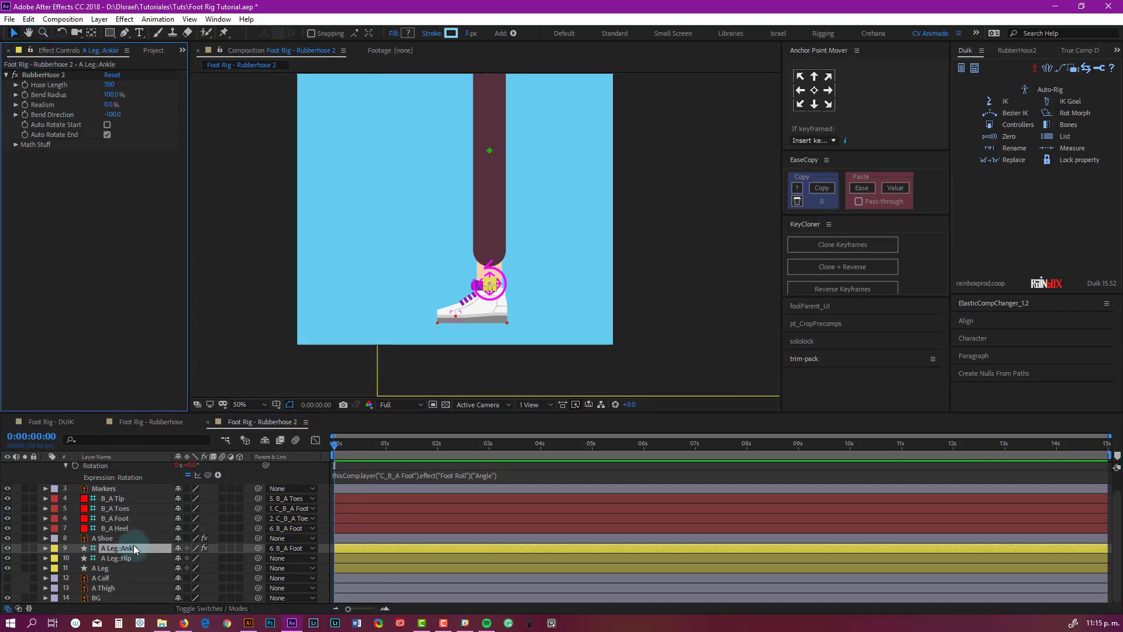
left_click(50, 74)
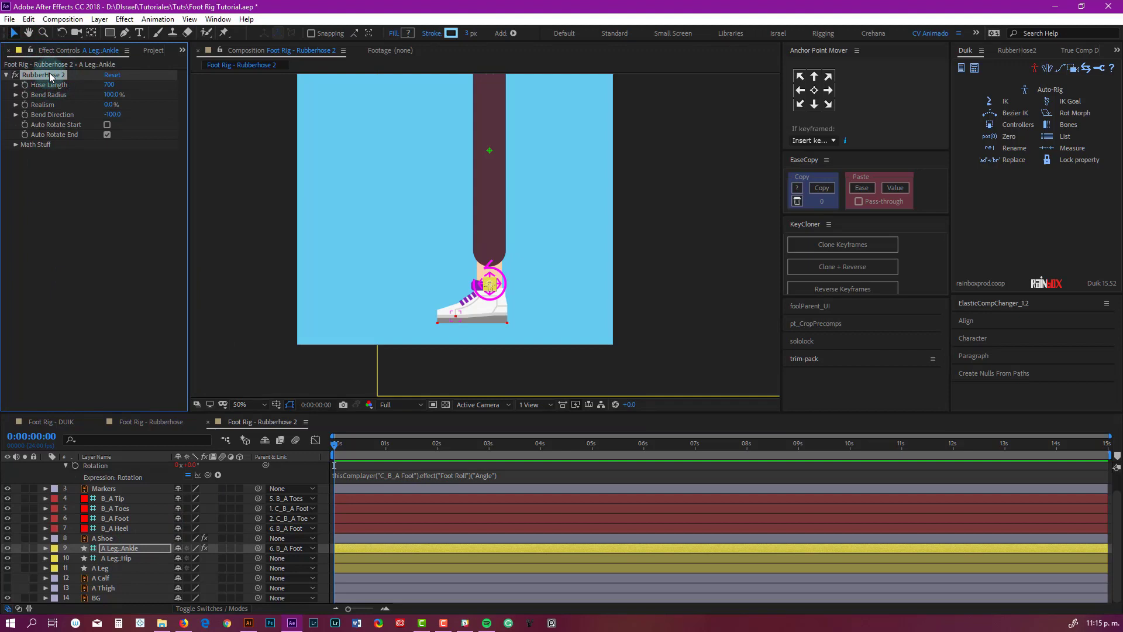
scroll(155, 570, "up", 1)
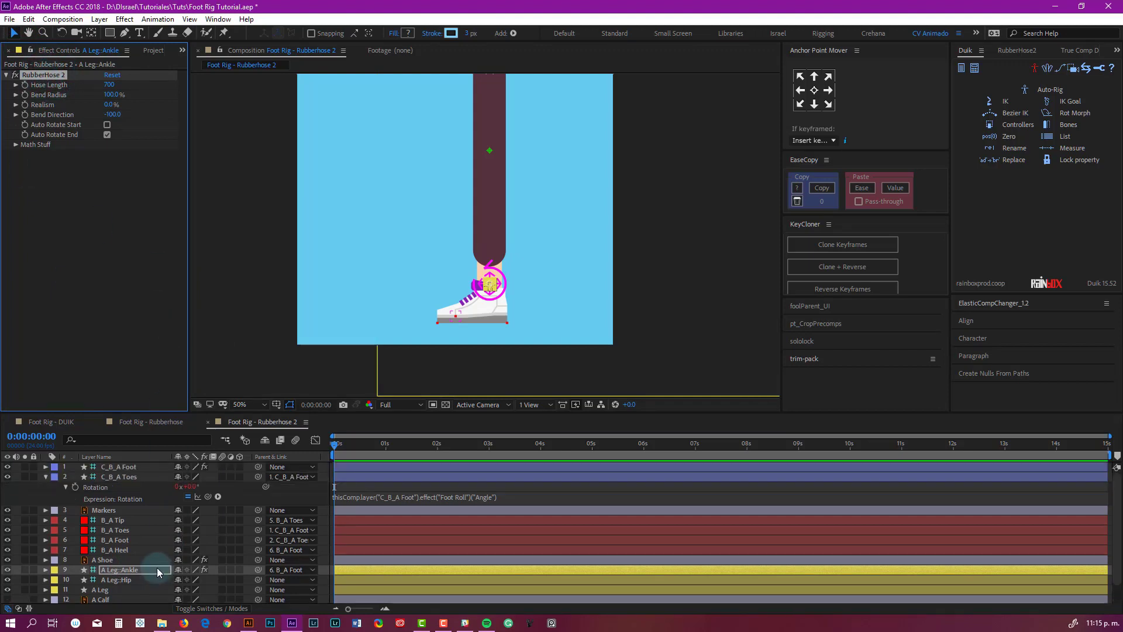
left_click(120, 466)
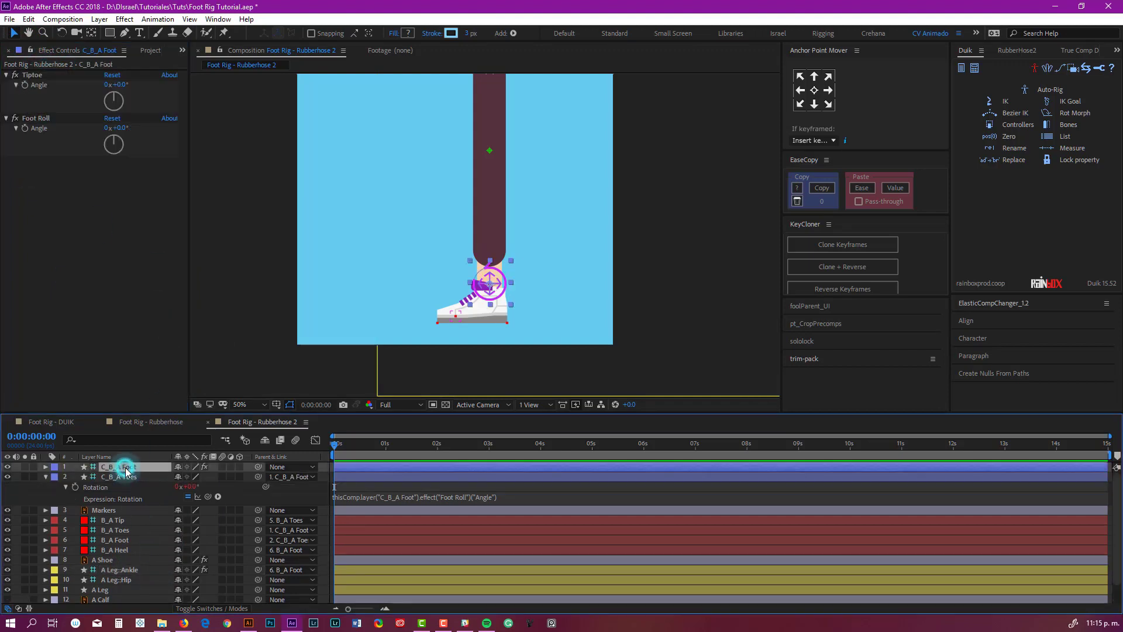
left_click(83, 233)
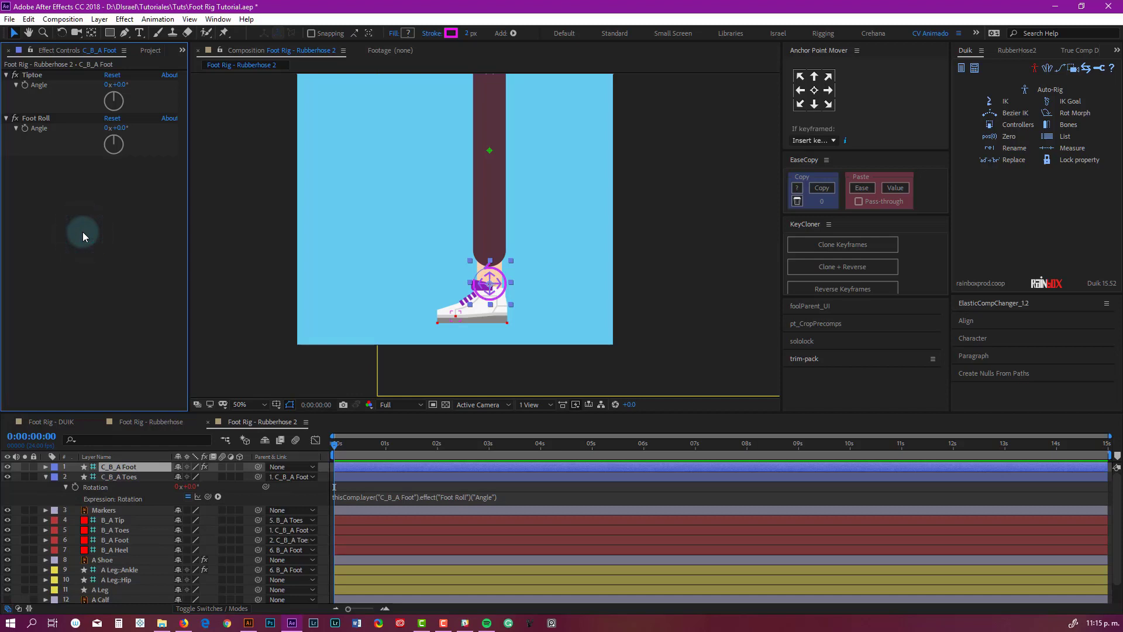
key("ctrl+v")
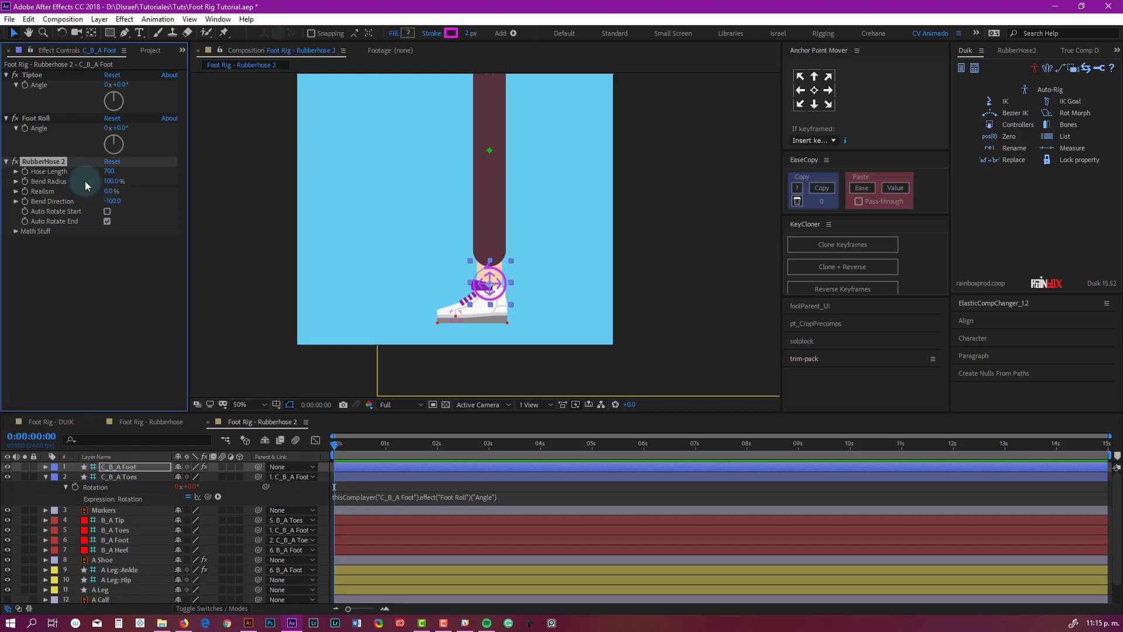
- Link the Hose Length of A Leg::Ankle's RubberHose 2 effect to the Hose Length on C_B_A Foot with an expression
left_click_drag(110, 171, 130, 180)
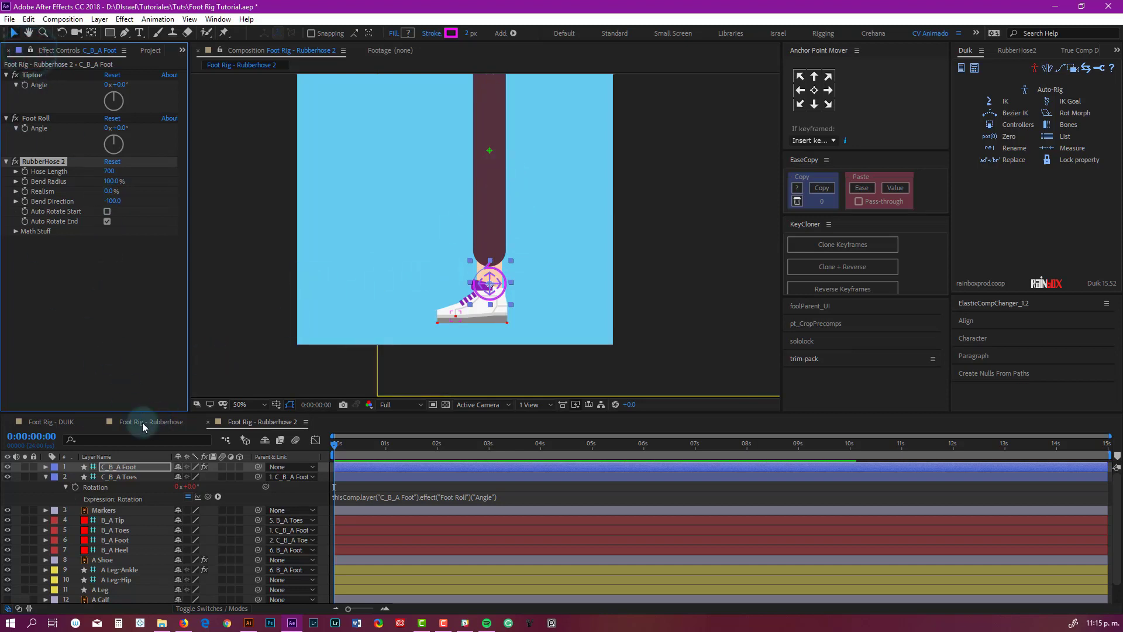
scroll(174, 532, "down", 1)
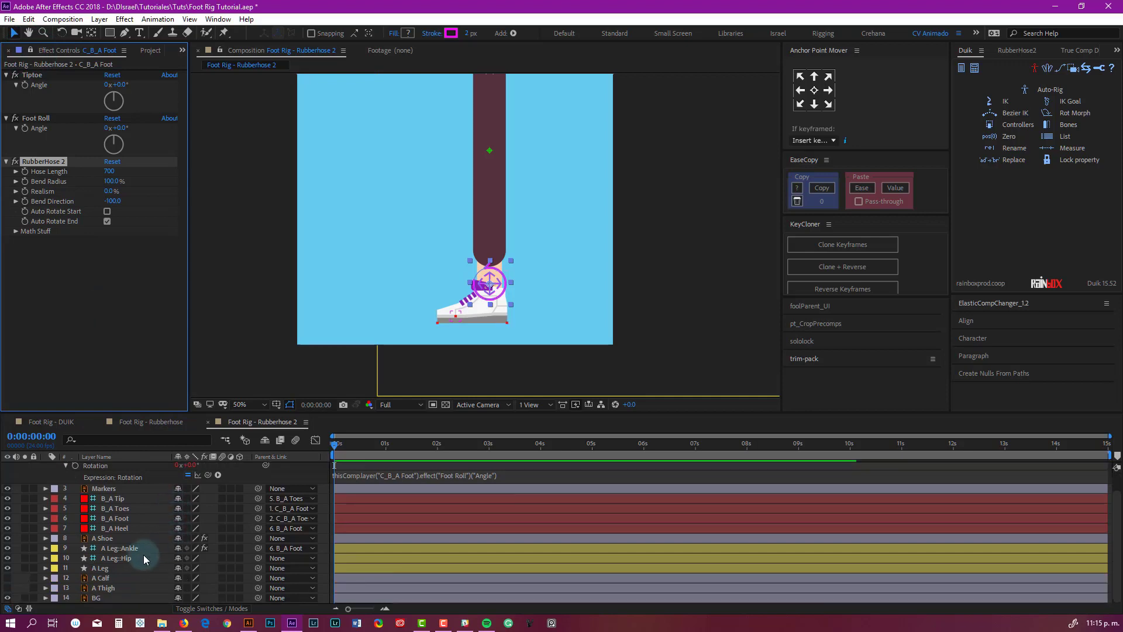
left_click(114, 548)
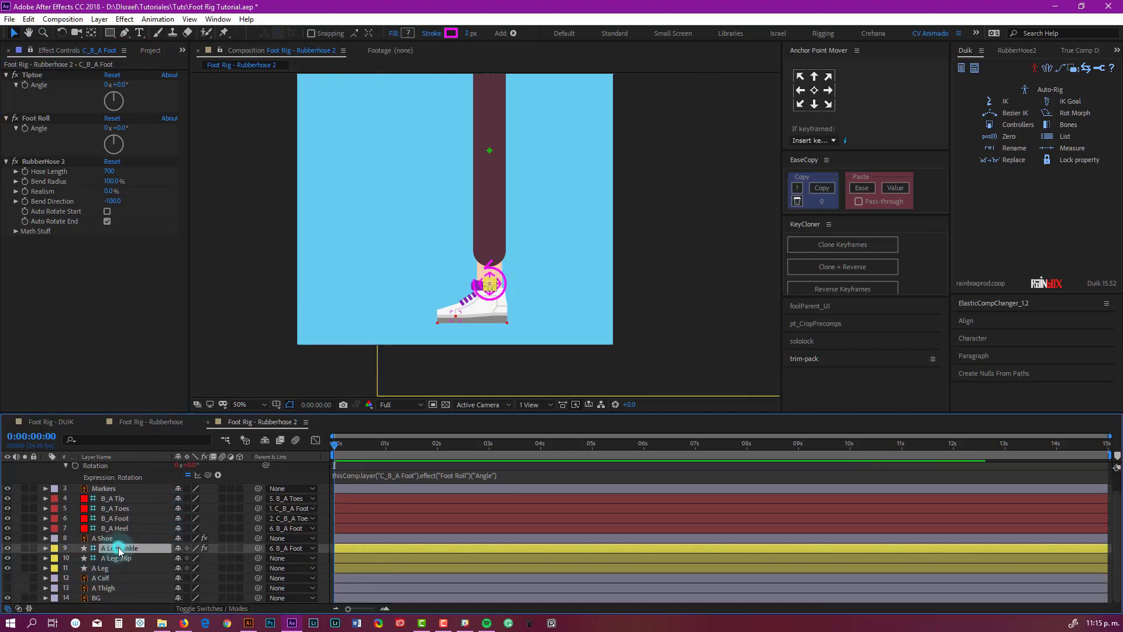
left_click(46, 547)
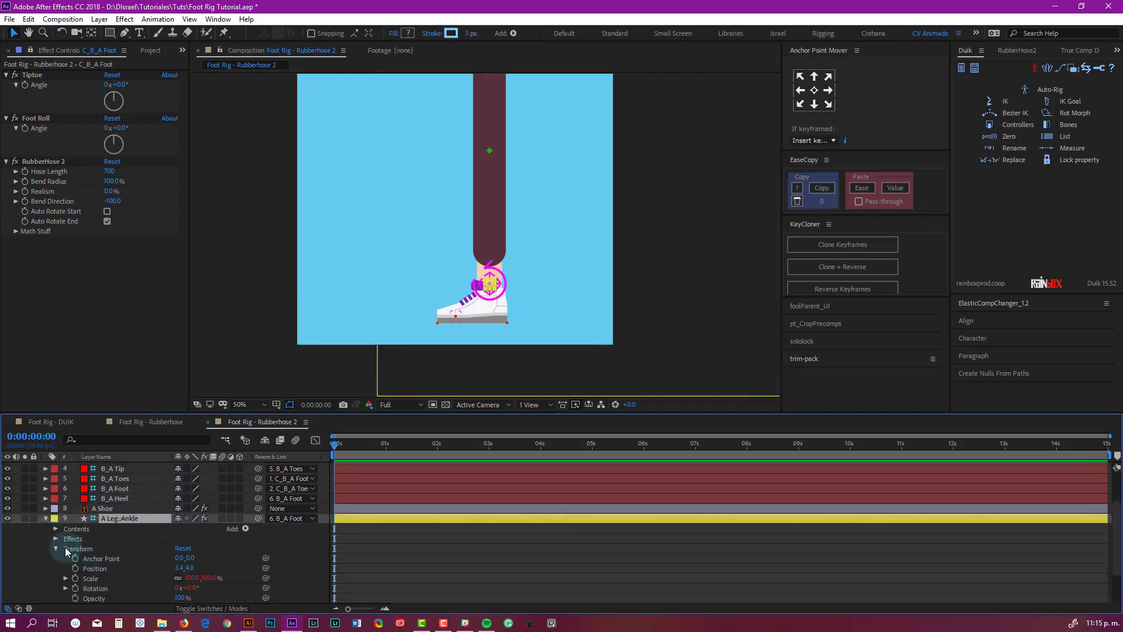
left_click(56, 547)
left_click(56, 538)
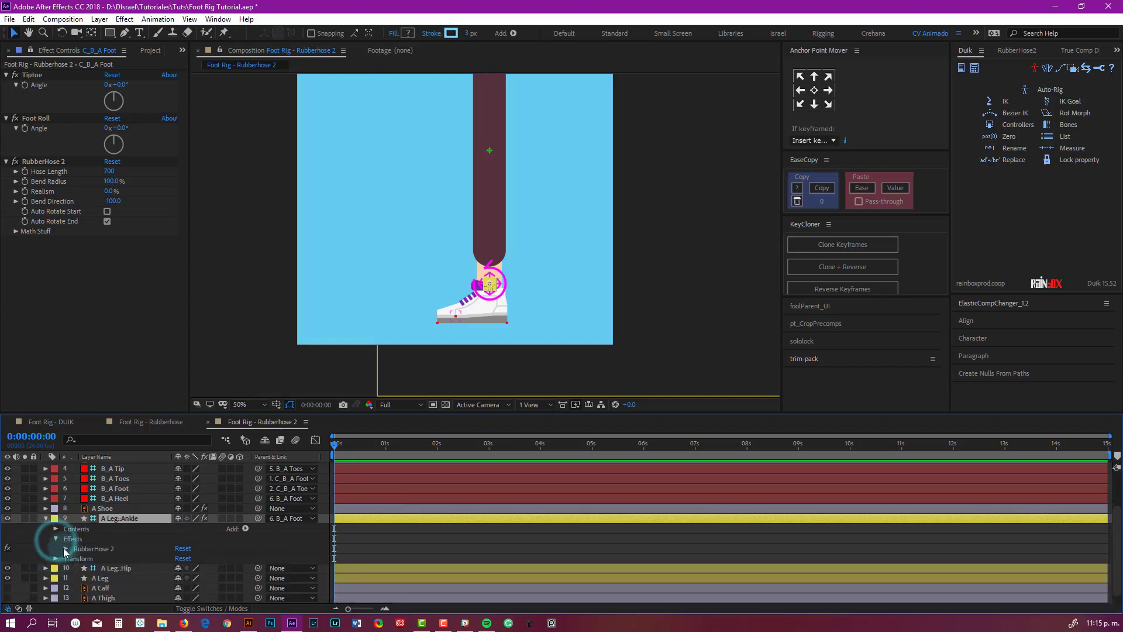
left_click(65, 549)
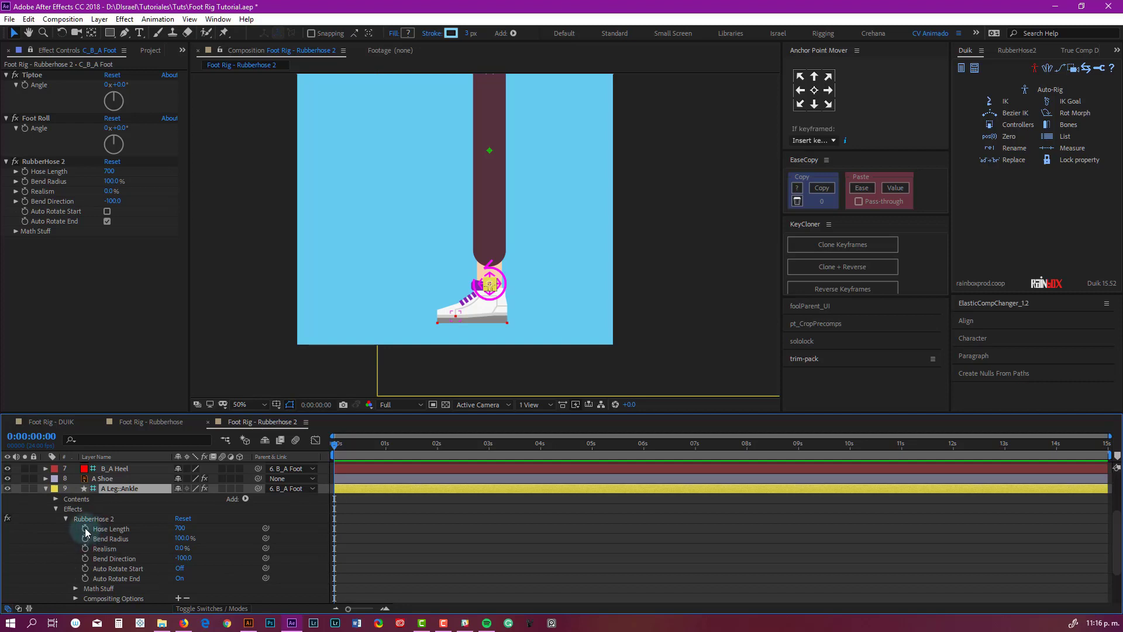
left_click(85, 528, "alt")
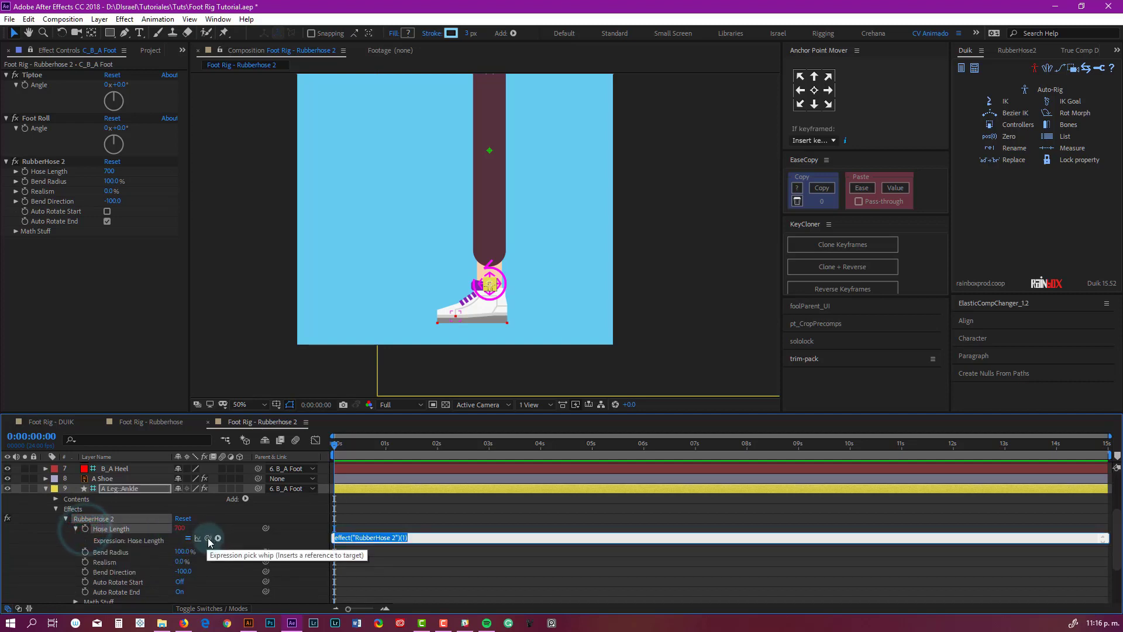
left_click_drag(208, 537, 48, 173)
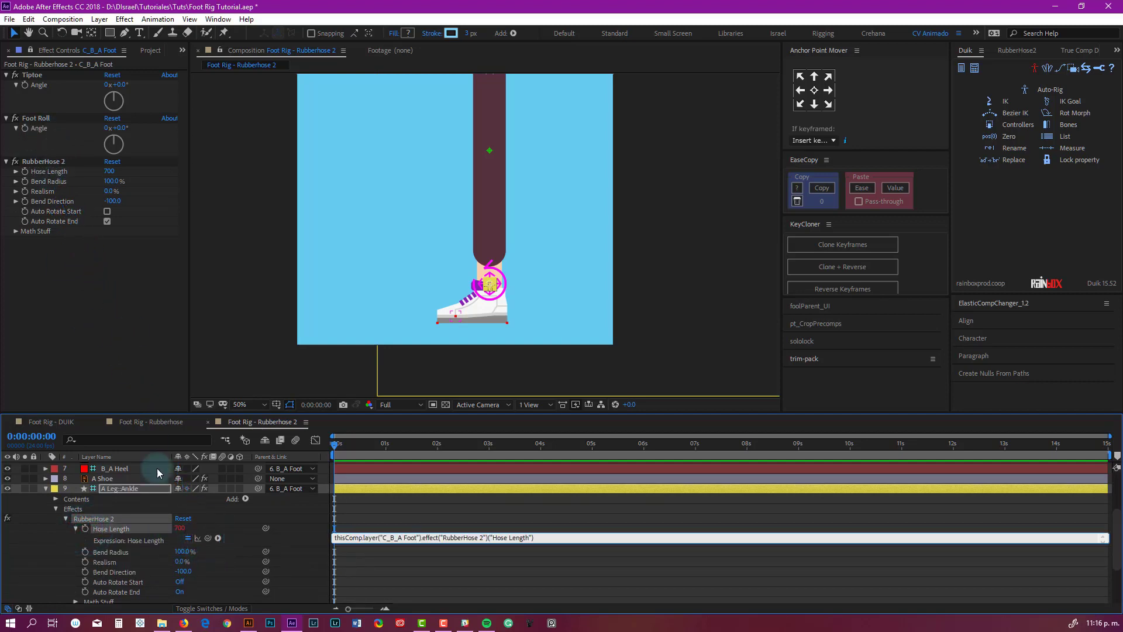
- Link the ankle's Bend Radius and Realism to the matching RubberHose 2 properties on C_B_A Foot with expressions
left_click(85, 551, "alt")
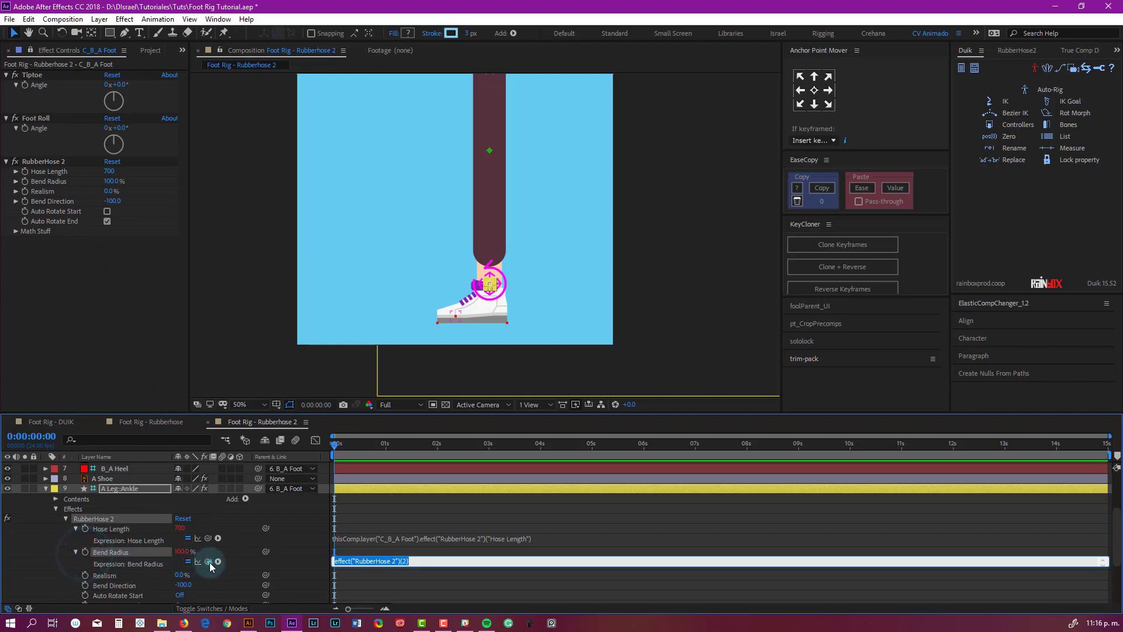
left_click_drag(208, 561, 49, 181)
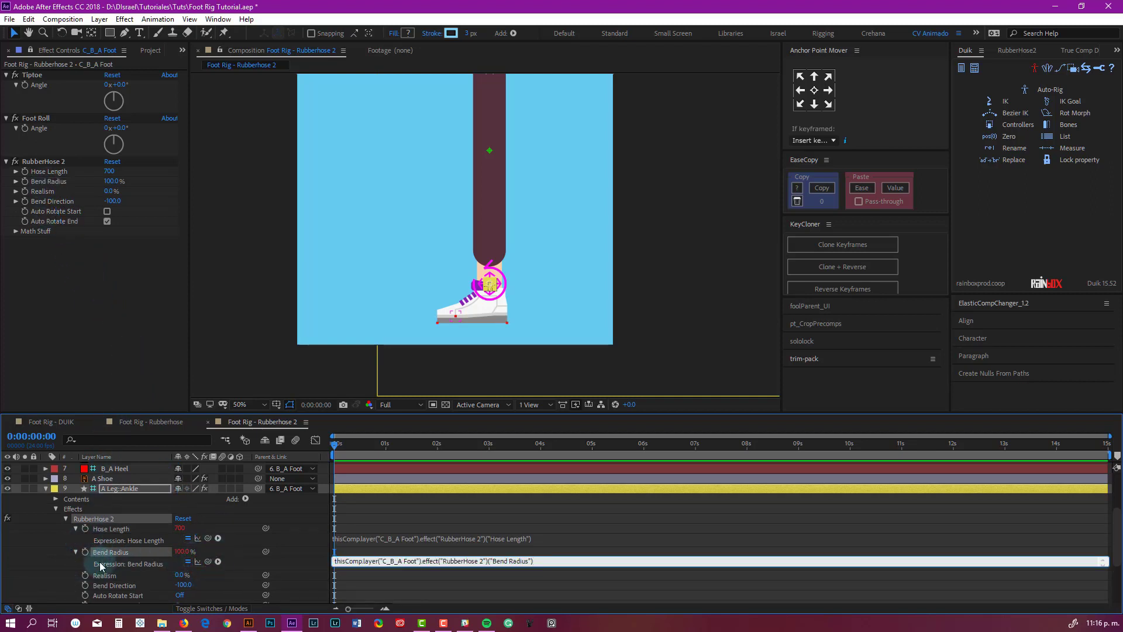
left_click(85, 575, "alt")
left_click_drag(208, 584, 36, 191)
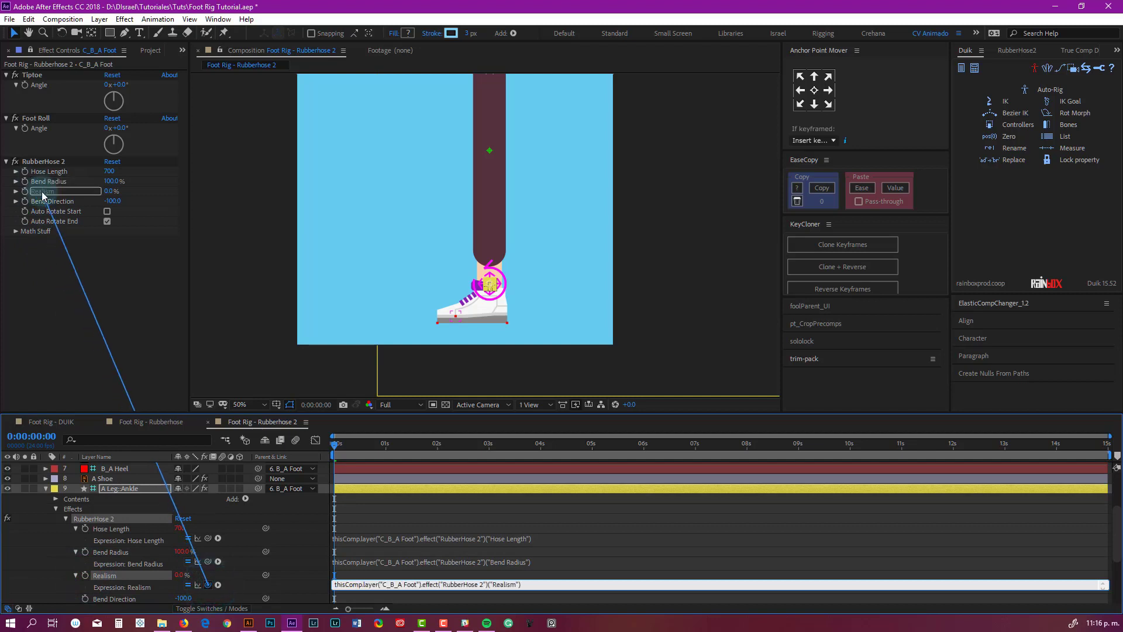
- Link the ankle's Bend Direction to the Bend Direction of the RubberHose 2 effect on C_B_A Foot
left_click(85, 599, "alt")
left_click_drag(208, 597, 51, 201)
left_click(93, 280)
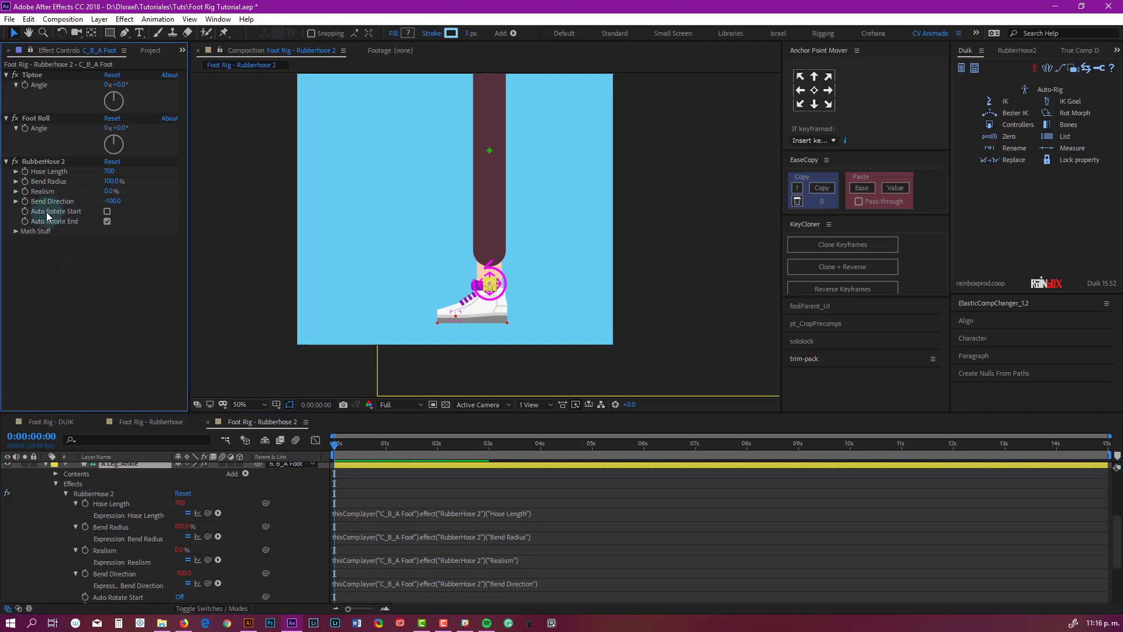
left_click(130, 283)
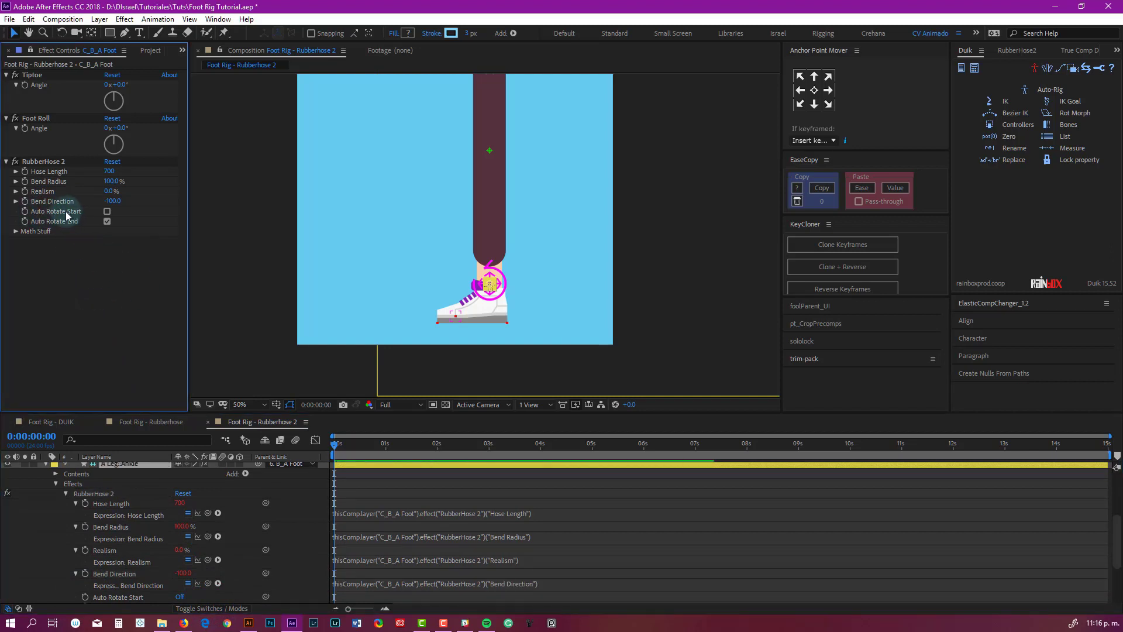
- Link the ankle's Auto Rotate Start and Auto Rotate End to those on C_B_A Foot and collapse the ankle's RubberHose 2 properties
scroll(153, 537, "down", 3)
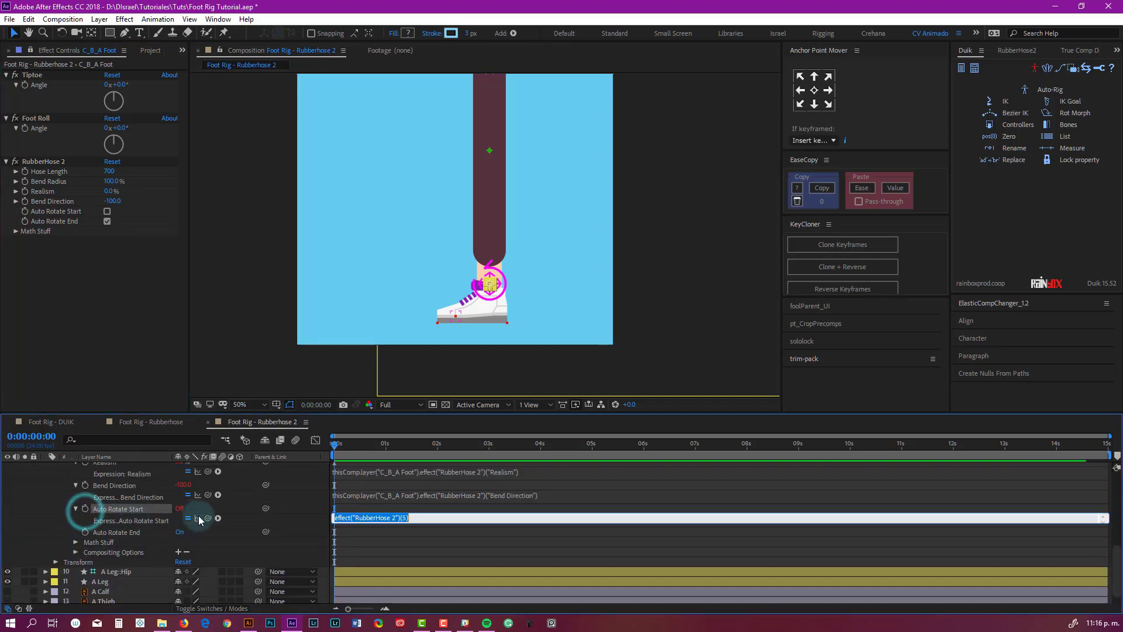
left_click_drag(207, 517, 54, 214)
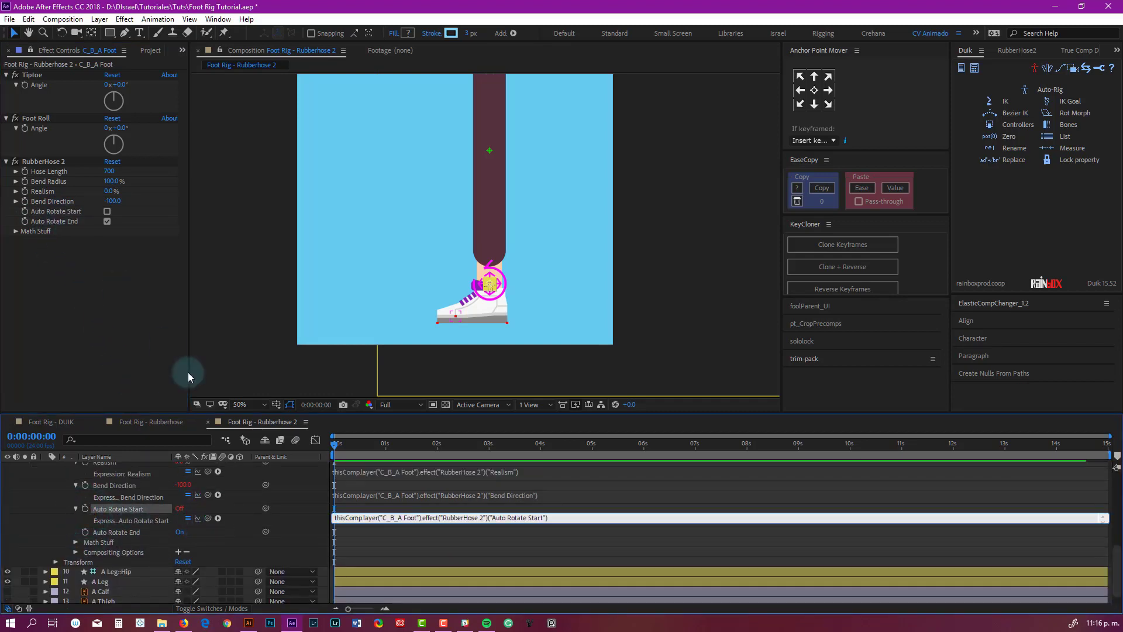
left_click(85, 532, "alt")
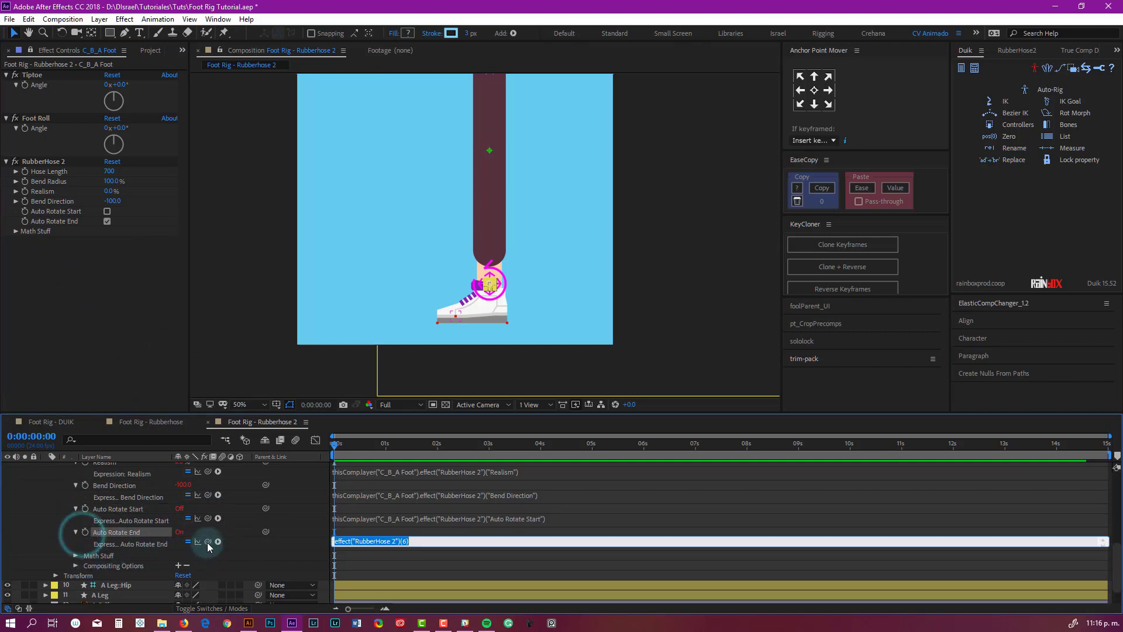
left_click_drag(208, 541, 61, 220)
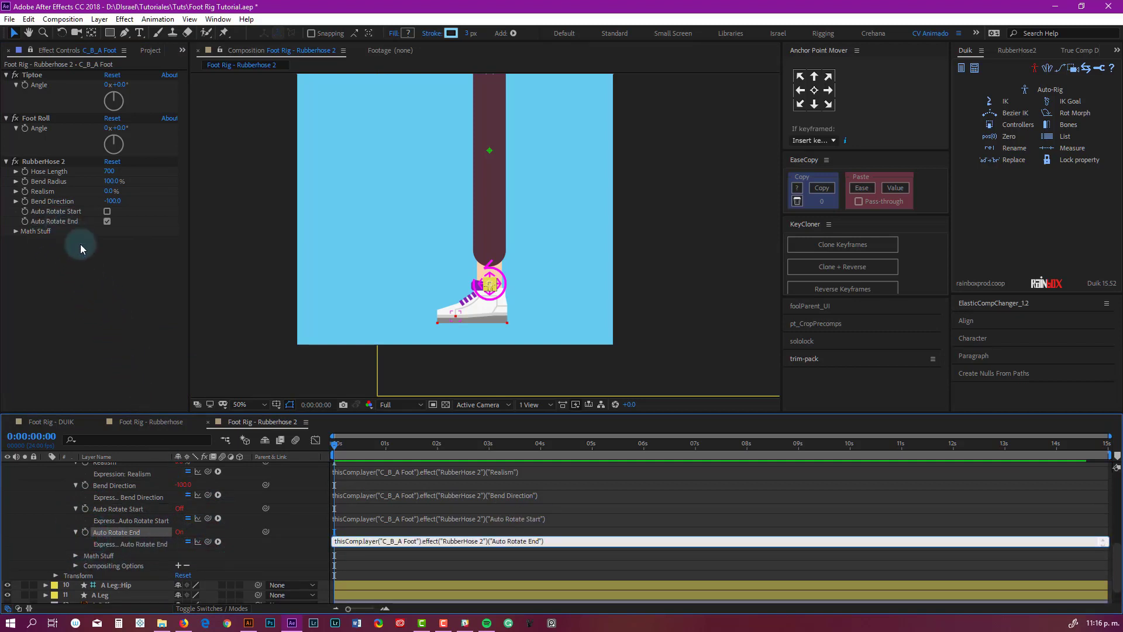
left_click(93, 281)
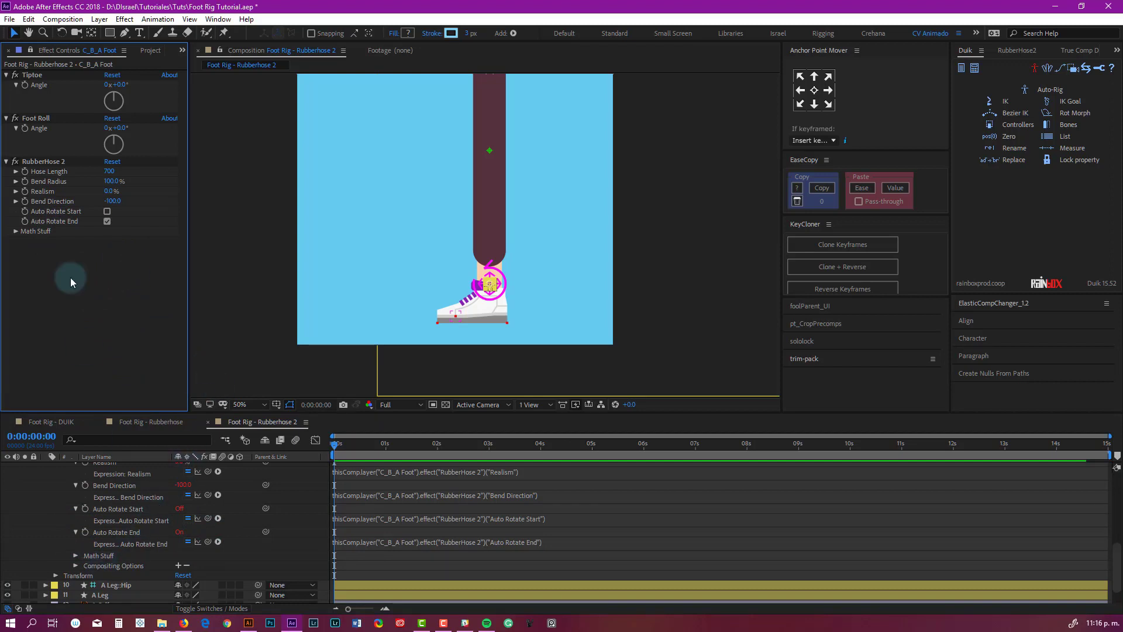
scroll(126, 521, "up", 4)
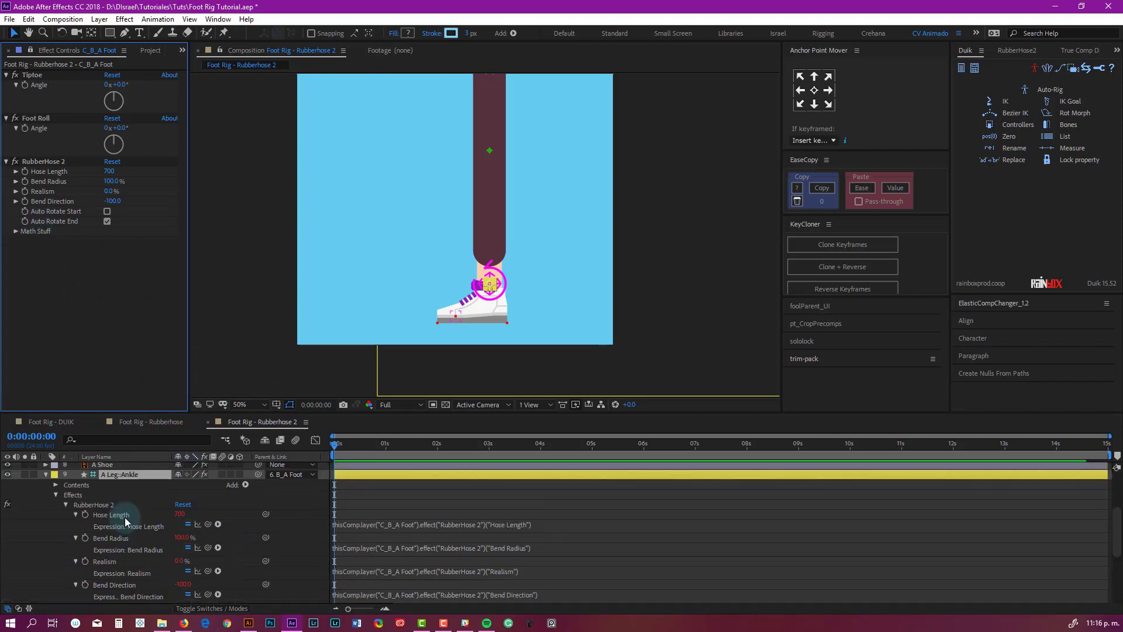
left_click(65, 504)
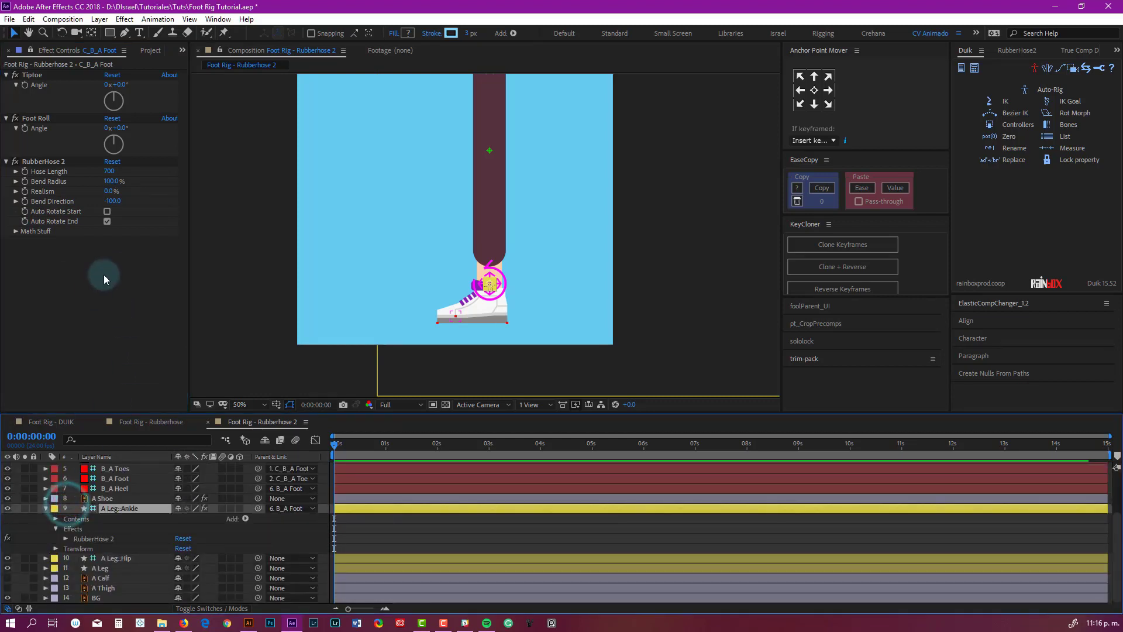
left_click(123, 281)
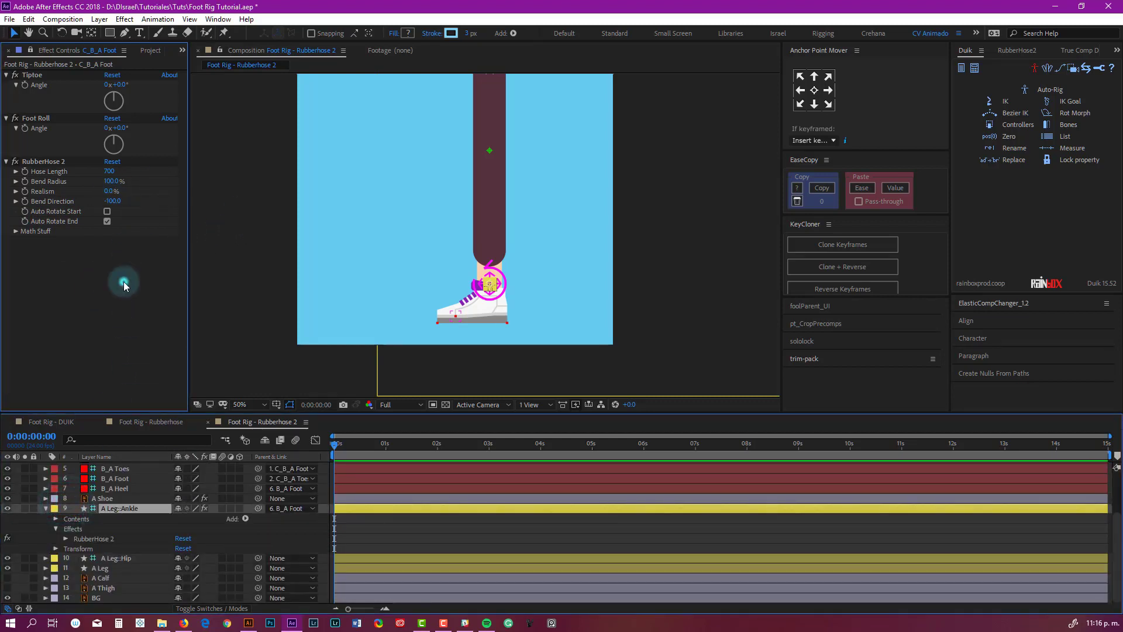
- Test the leg rig by raising the C_B_A Foot controller and rotating it
left_click(668, 261)
left_click(486, 287)
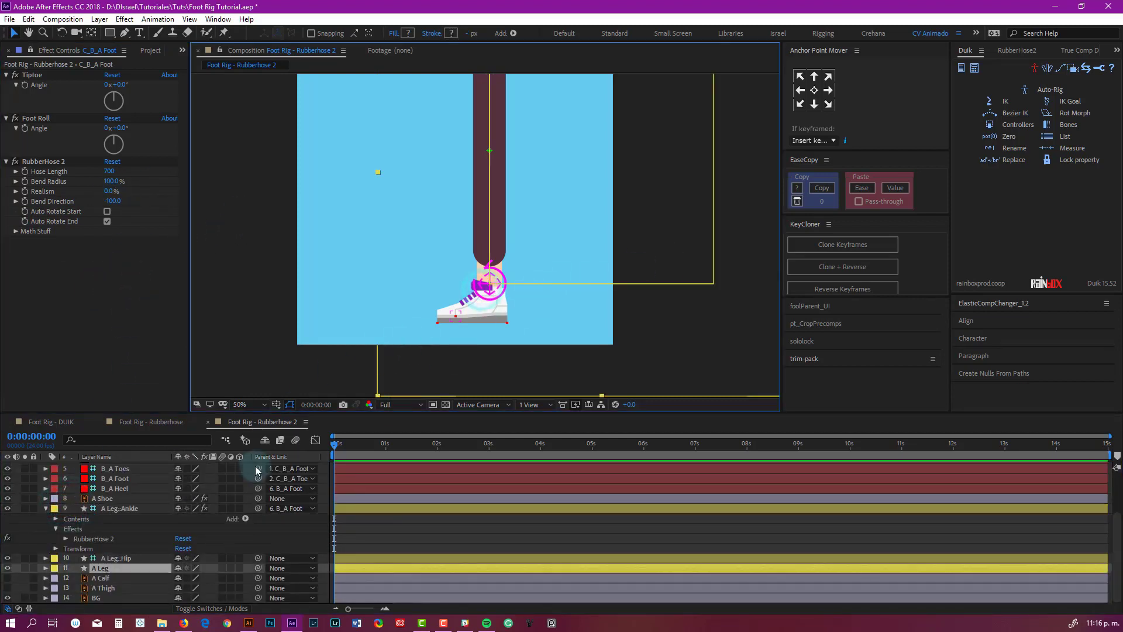
left_click(514, 265)
mouse_move(492, 283)
left_mouse_down()
mouse_move(452, 250)
mouse_move(433, 197)
left_mouse_up()
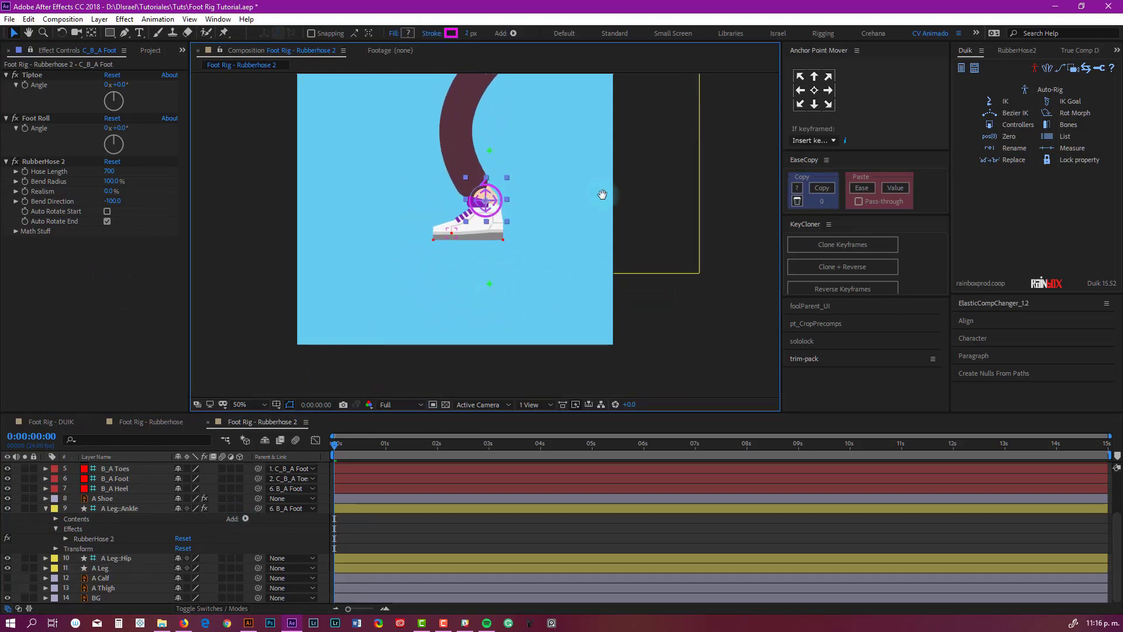
key("space")
mouse_move(536, 212)
left_mouse_down()
mouse_move(519, 265)
mouse_move(521, 251)
mouse_move(491, 257)
mouse_move(494, 236)
mouse_move(506, 274)
mouse_move(513, 196)
mouse_move(515, 278)
mouse_move(533, 196)
left_mouse_up()
key("w")
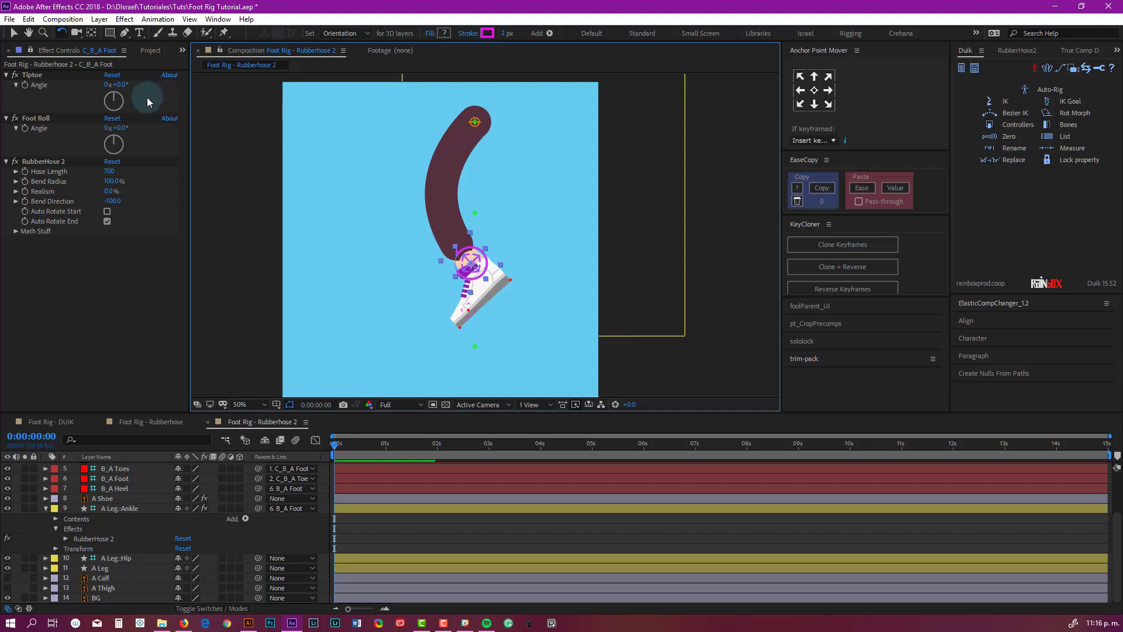
- Test the controller with Hose Length 1060, Bend Direction 61 and a Foot Roll angle of -35°, undoing all test changes
left_click_drag(109, 171, 162, 193)
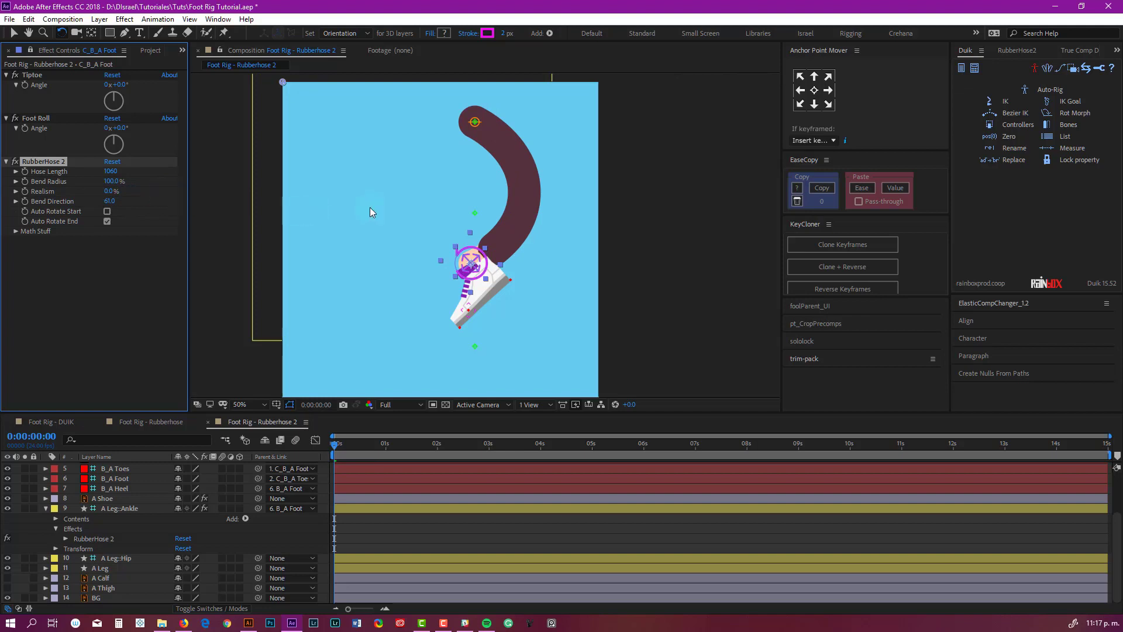
left_click_drag(544, 276, 556, 314)
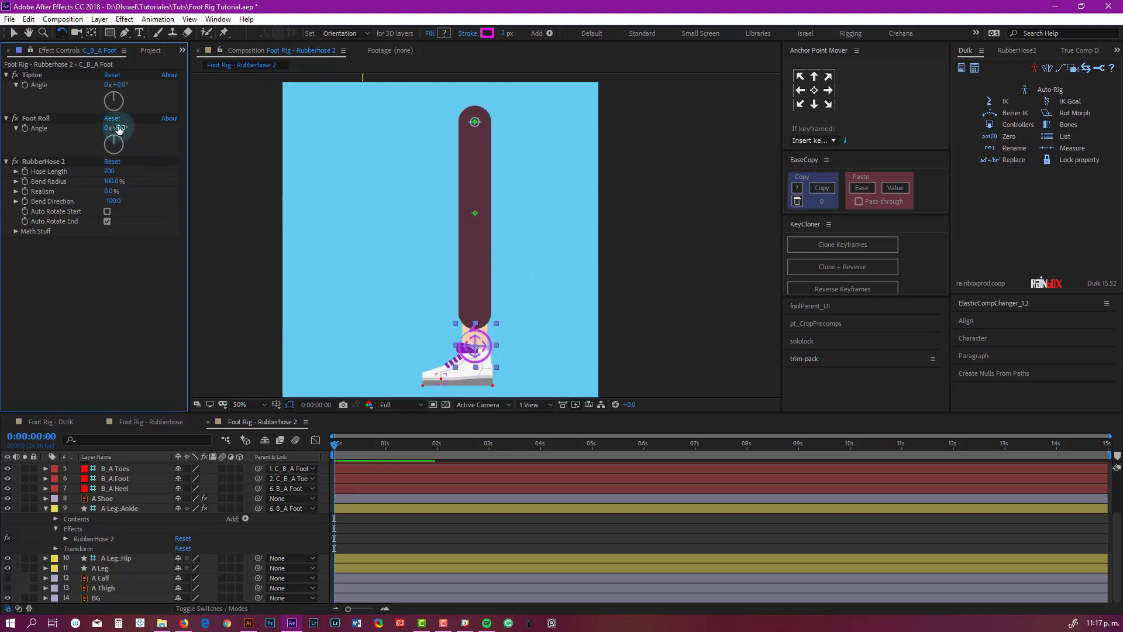
left_click_drag(119, 129, 112, 122)
left_click(107, 170)
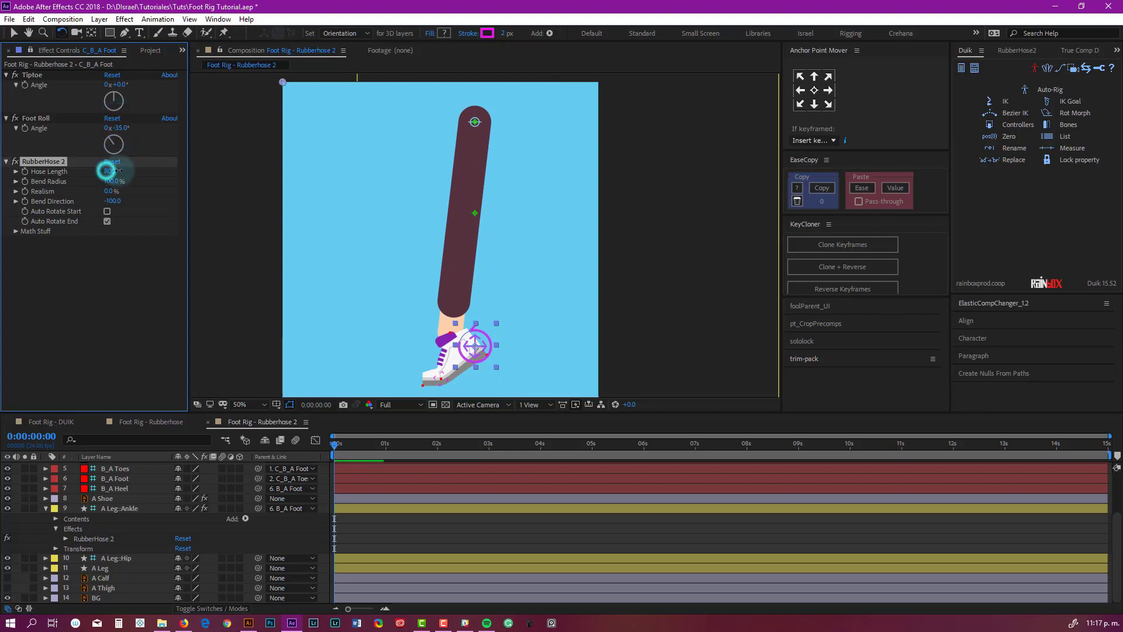
key("ctrl+z")
key("ctrl+z")
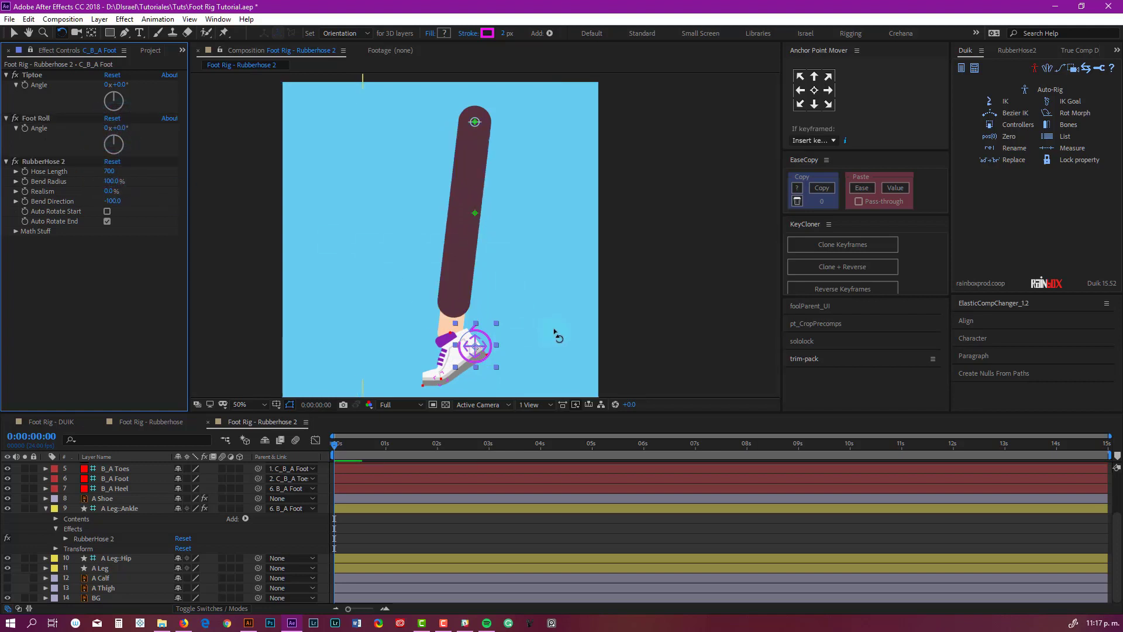
- Collapse the open properties of the A Leg::Ankle and C_B_A Toes layers
left_click(46, 508)
key("e")
key("e")
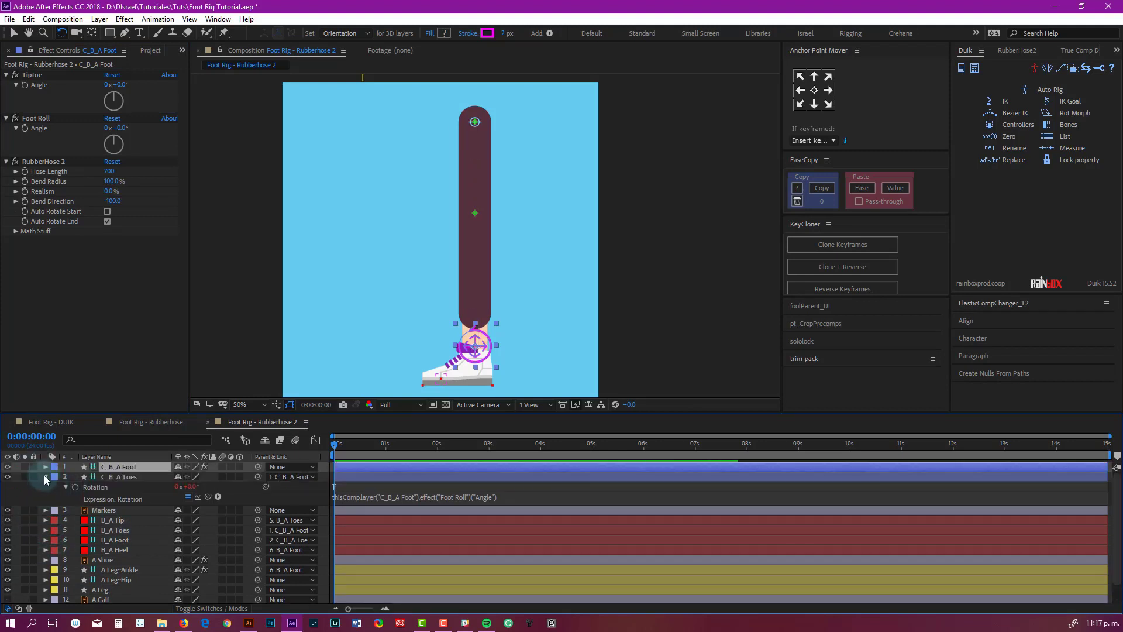
left_click(45, 476)
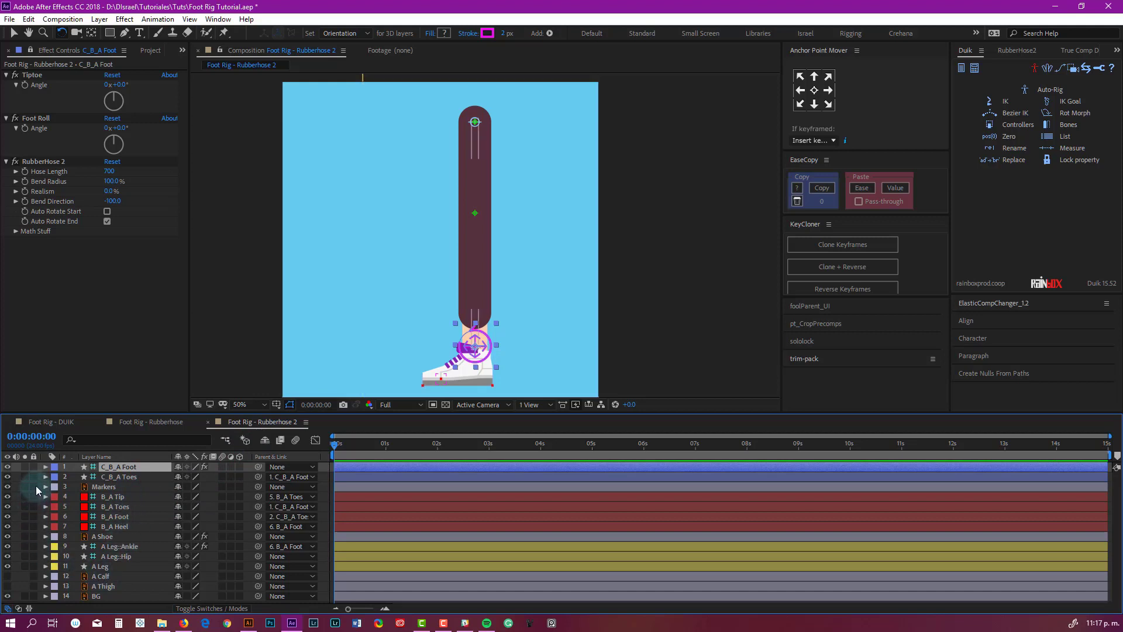
- Lock every layer below C_B_A Foot and hide the four B_A bone layers and A Leg::Hip
left_click_drag(34, 477, 73, 583)
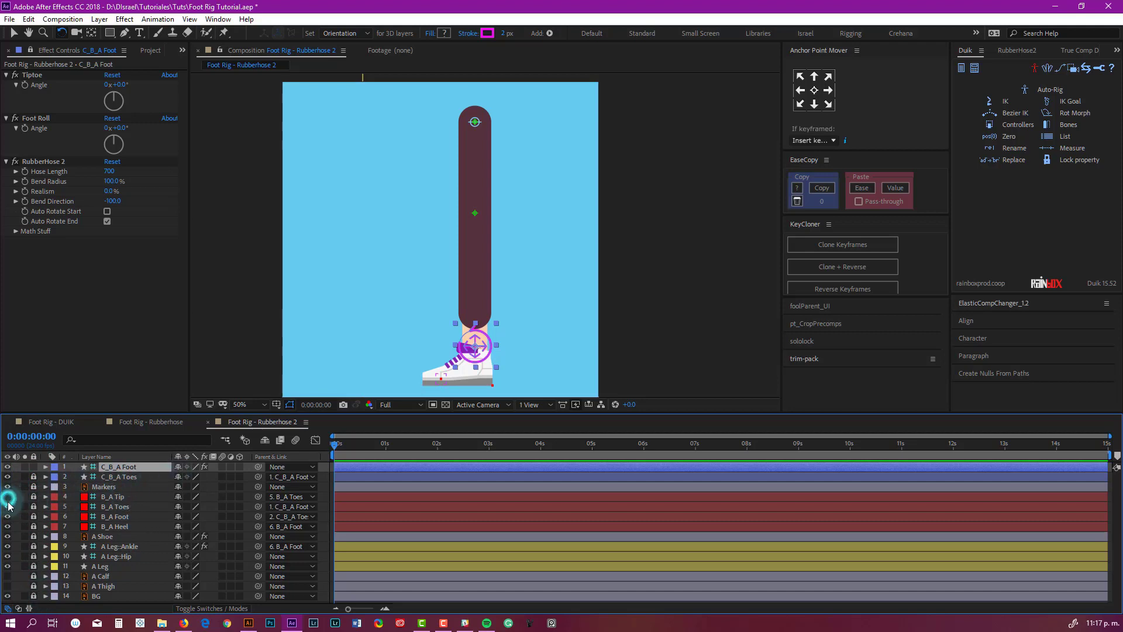
left_click_drag(9, 504, 7, 527)
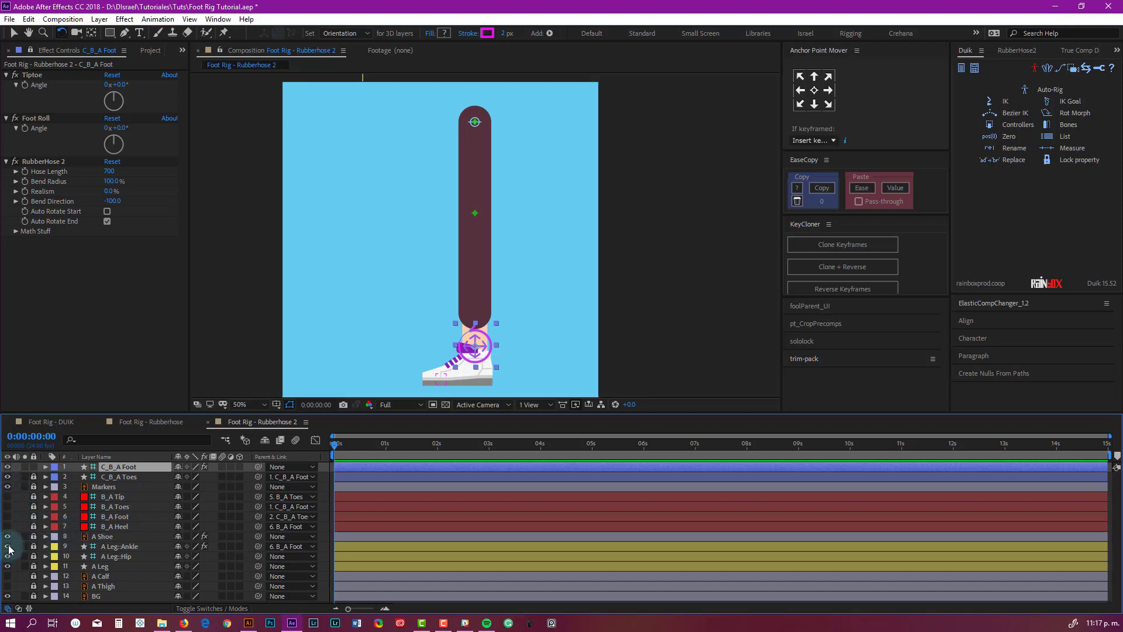
left_click(9, 547)
left_click(10, 548)
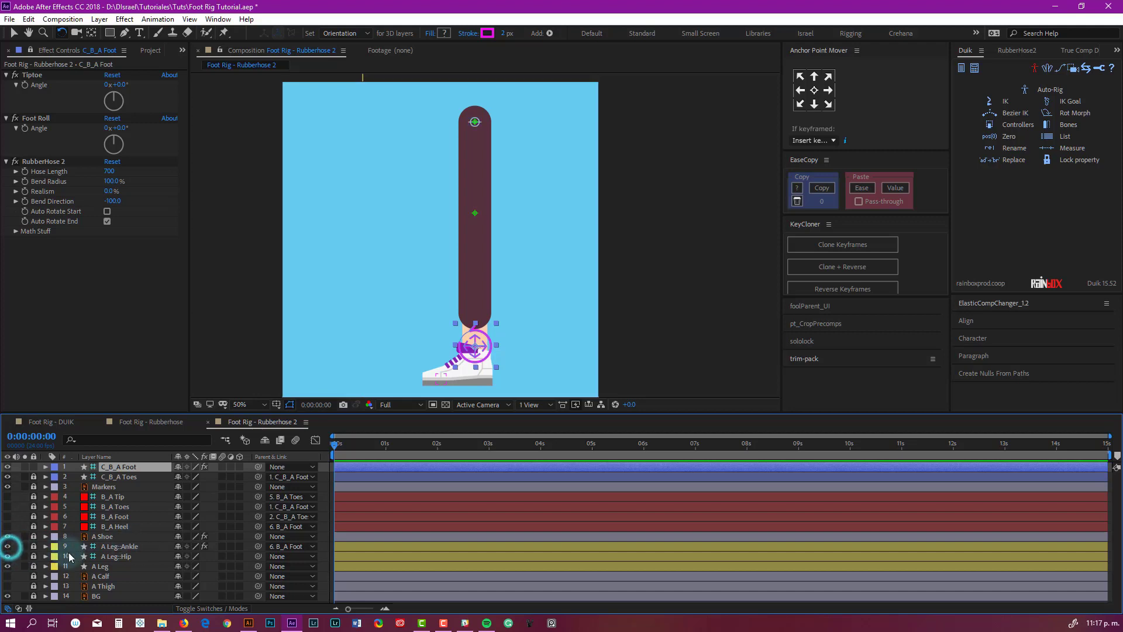
left_click(8, 566)
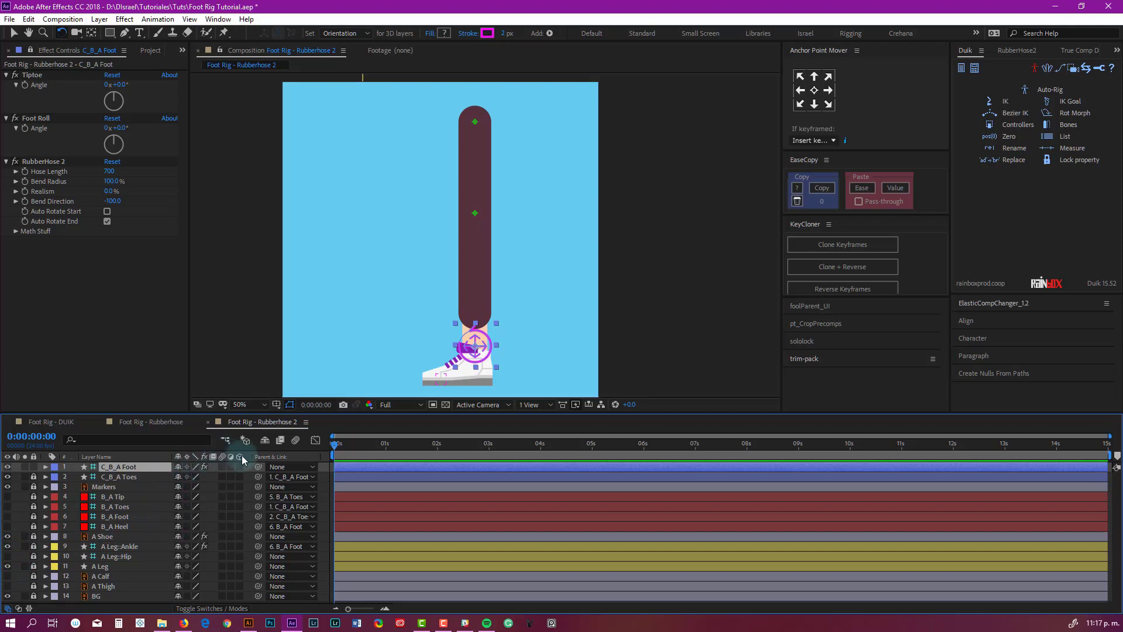
- Hide shy layers in the timeline and mark every layer except C_B_A Foot, A Leg::Hip and BG as shy
left_click(265, 441)
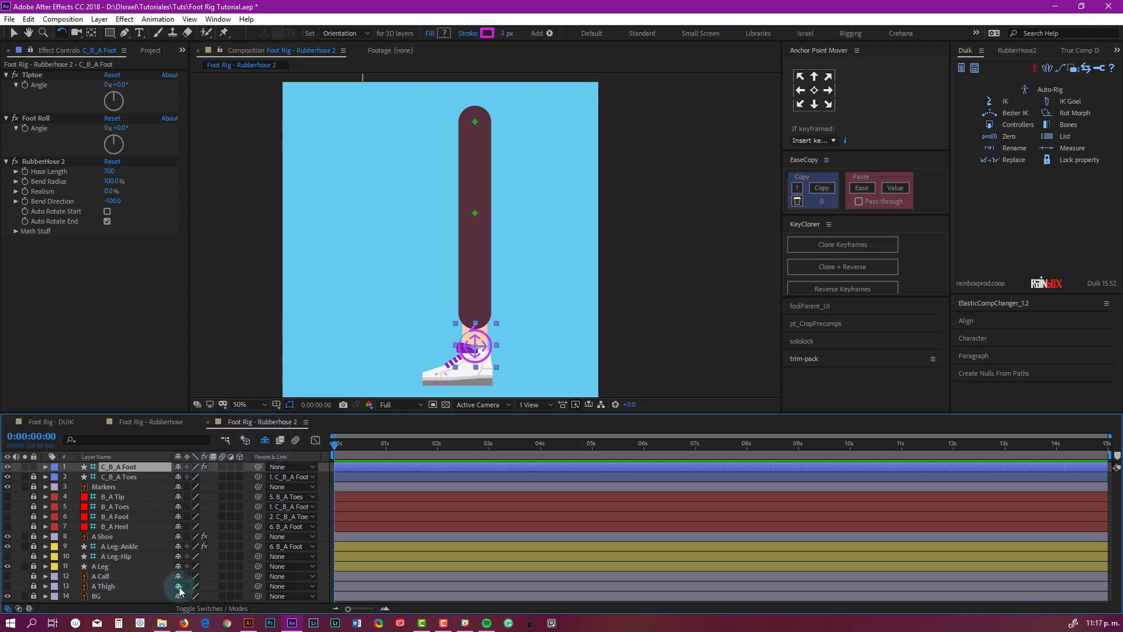
left_click(179, 564)
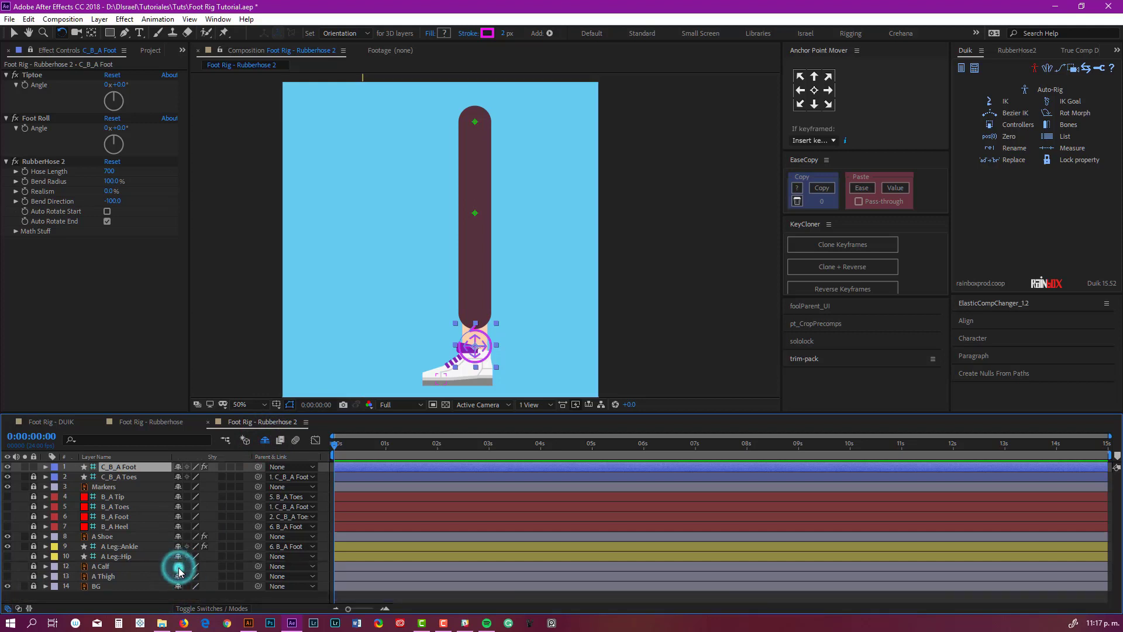
left_click(179, 566)
left_click(178, 566)
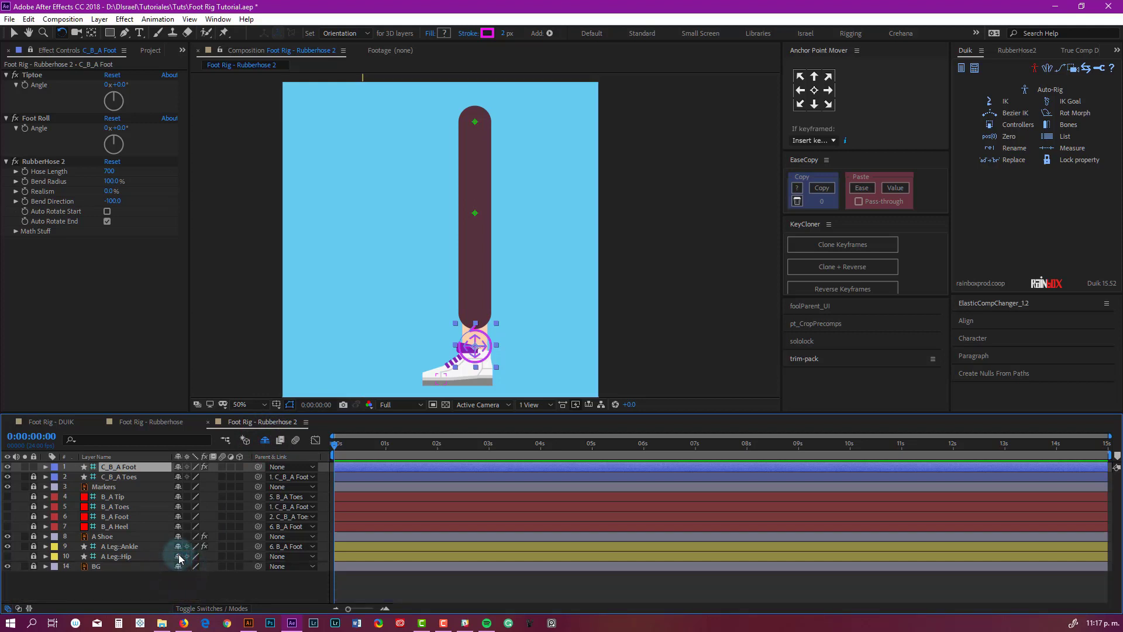
left_click(178, 548)
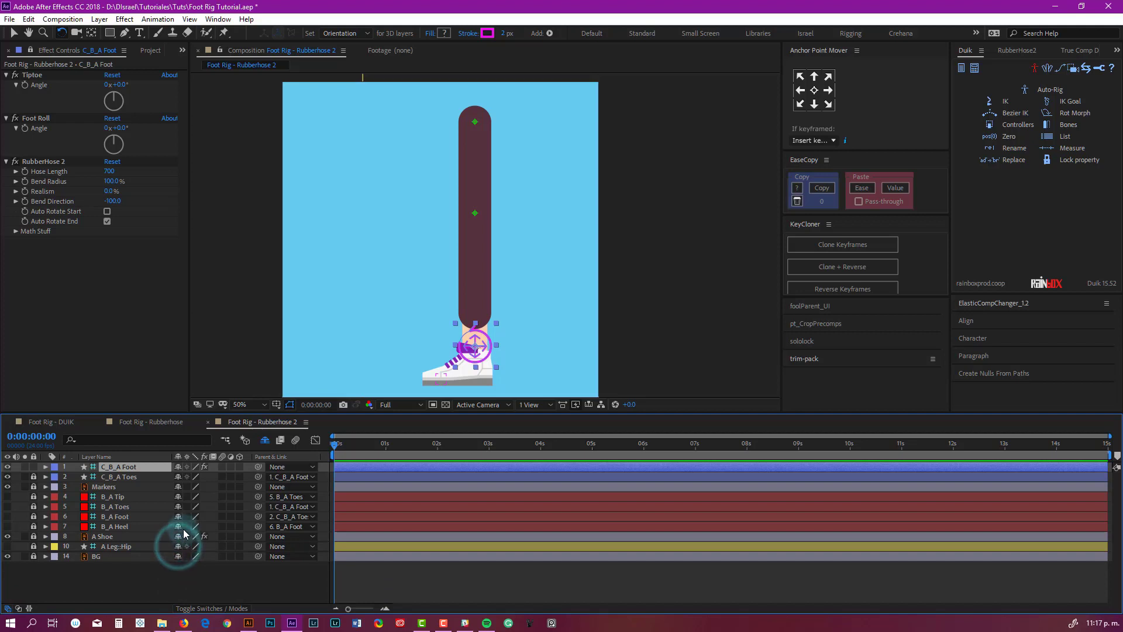
left_click(180, 535)
left_click(178, 525)
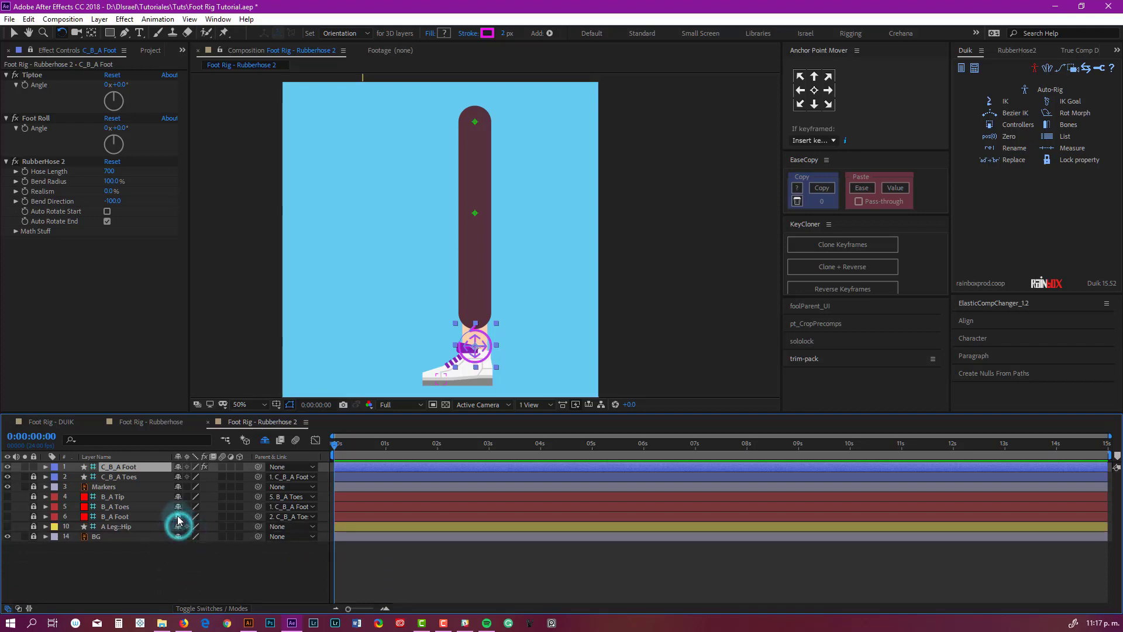
left_click(179, 516)
left_click(179, 506)
left_click(178, 496)
left_click(178, 487)
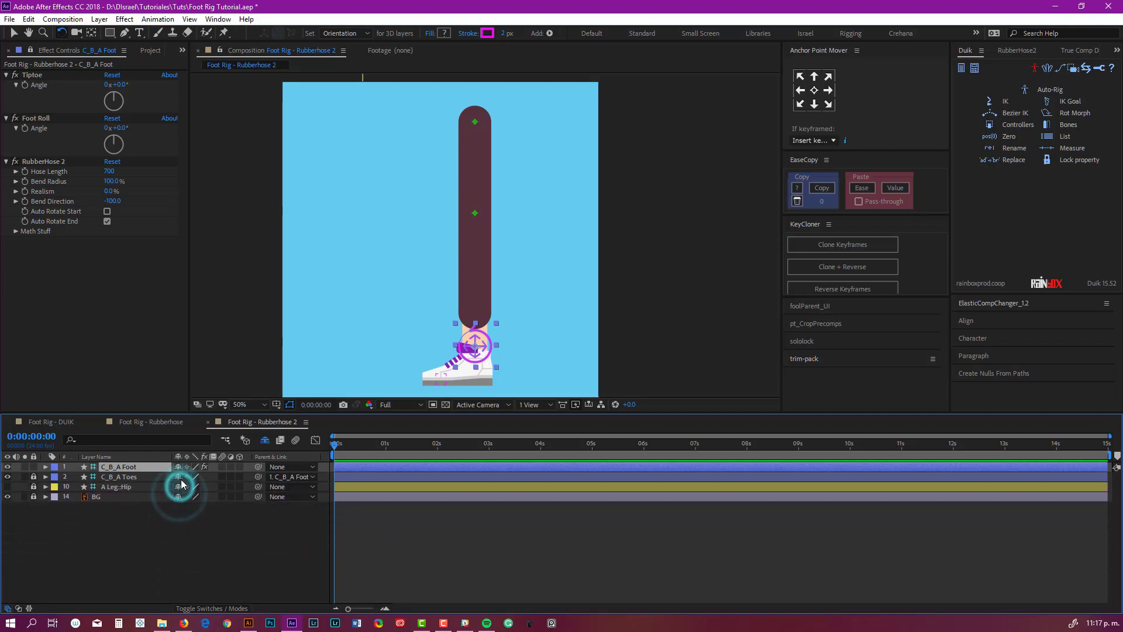
left_click(178, 477)
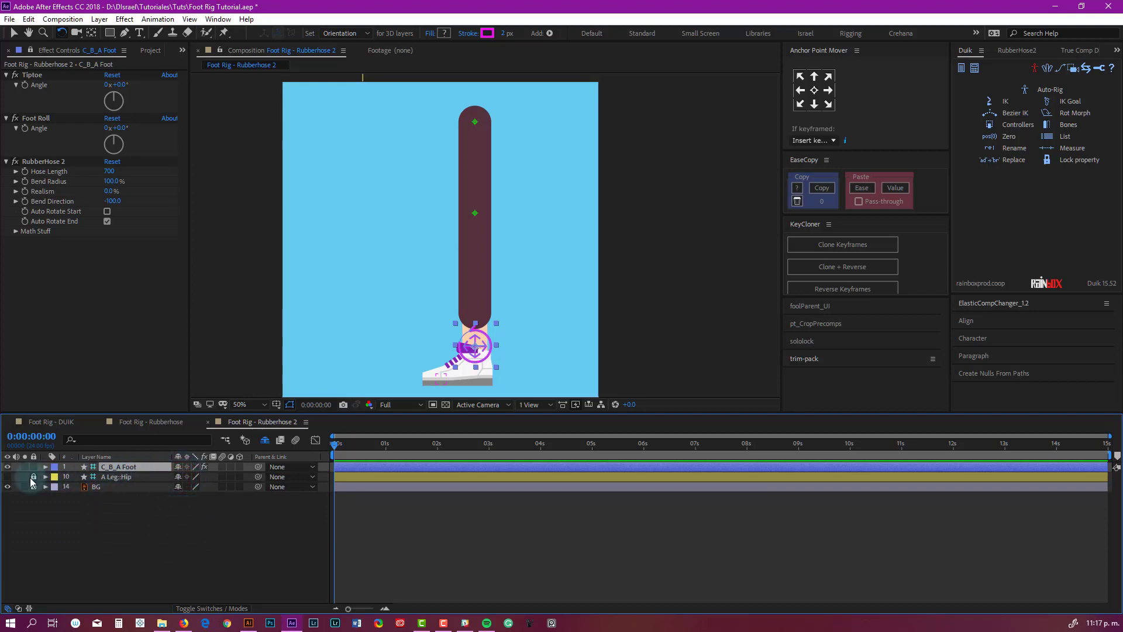
- Unlock the A Leg::Hip layer and make it visible in the composition
left_click(130, 477)
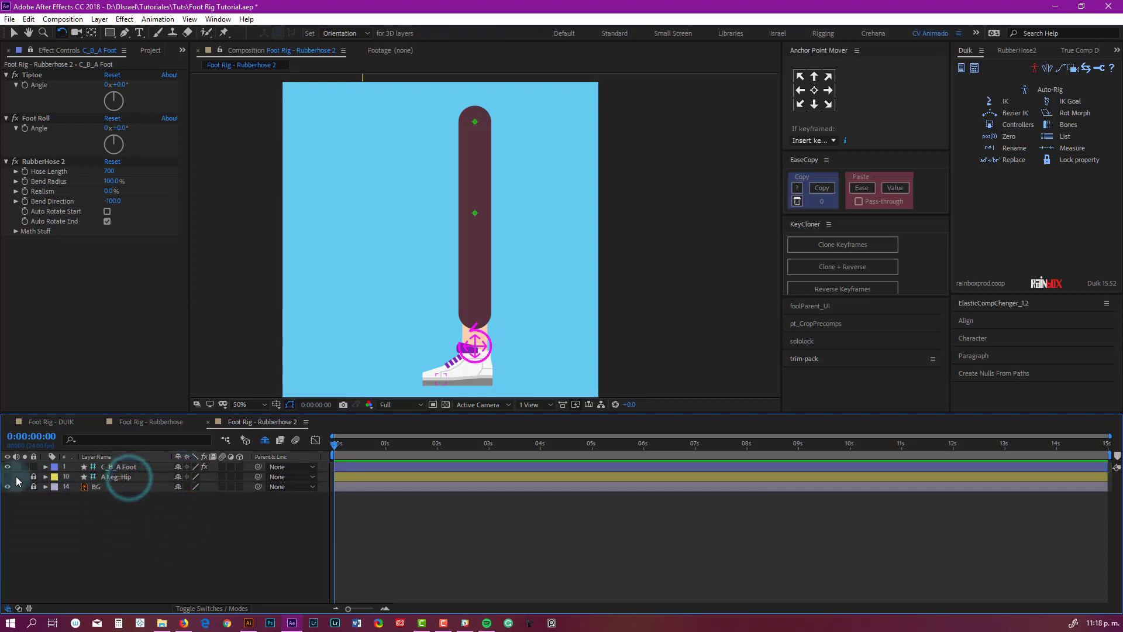
left_click(8, 477)
left_click(34, 487)
left_click(110, 477)
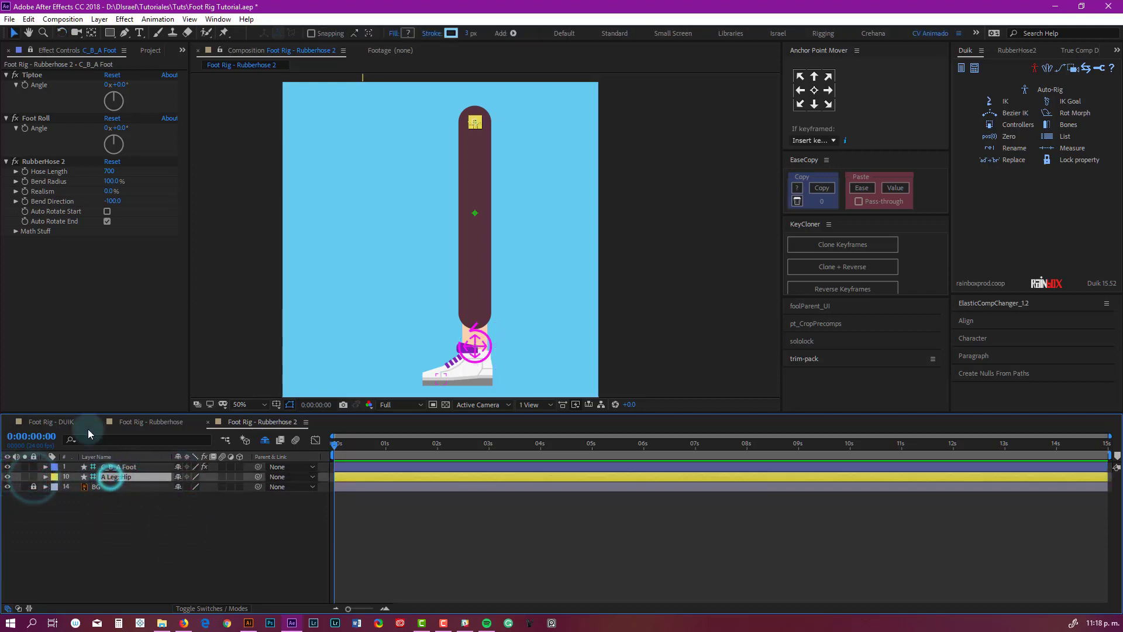
left_click(166, 525)
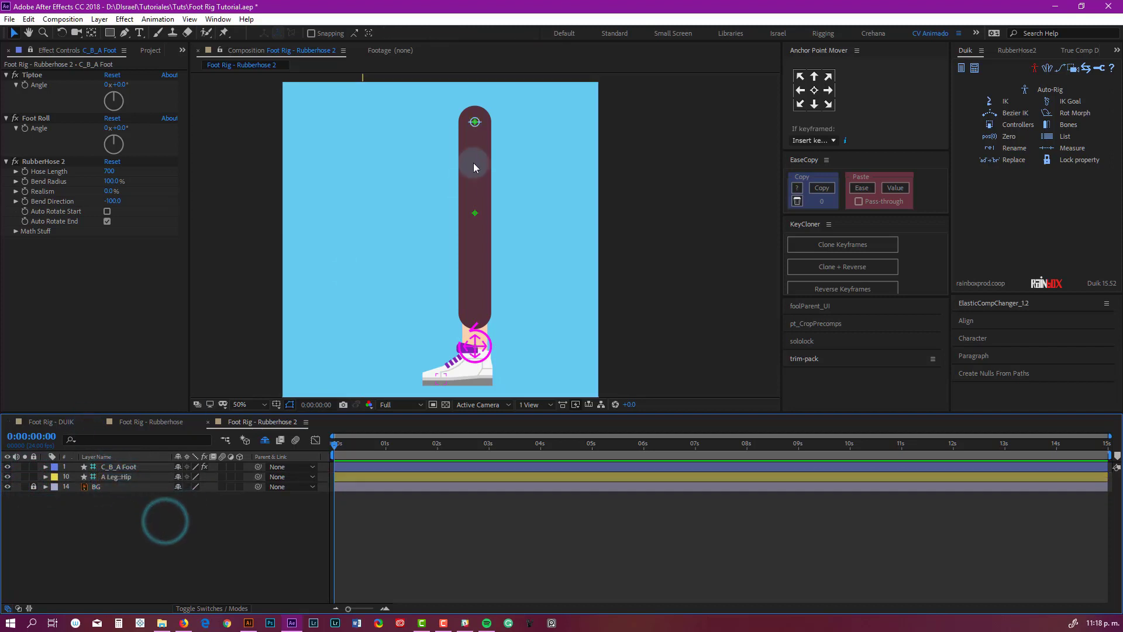
- Test the leg rig by moving the A Leg::Hip controller slightly down, and undo the move
scroll(474, 110, "up", 2)
left_click_drag(471, 135, 446, 181)
scroll(401, 188, "down", 2)
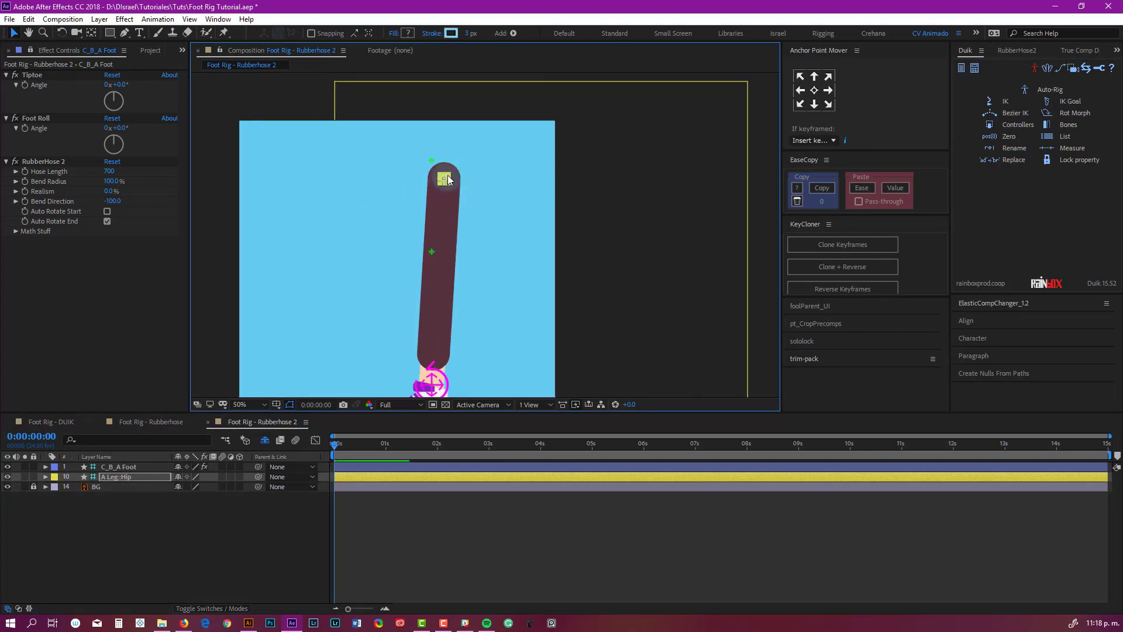
key("ctrl+z")
key("ctrl+z")
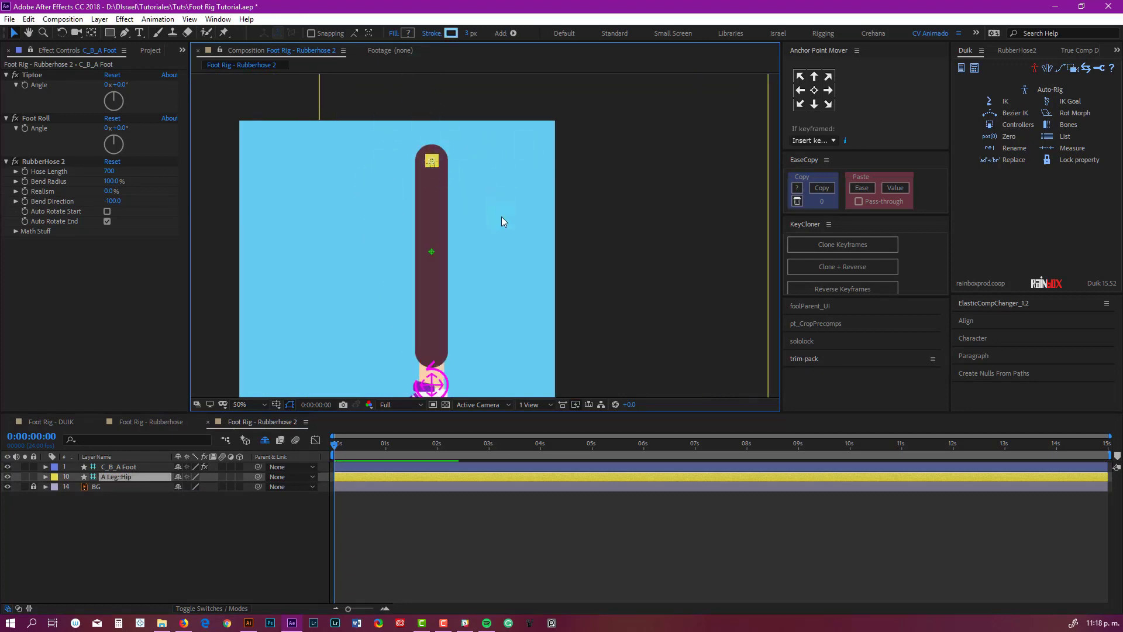
- Test the leg's bending by raising the C_B_A Foot controller, and undo the move
left_click_drag(490, 317, 484, 296)
left_click(439, 377)
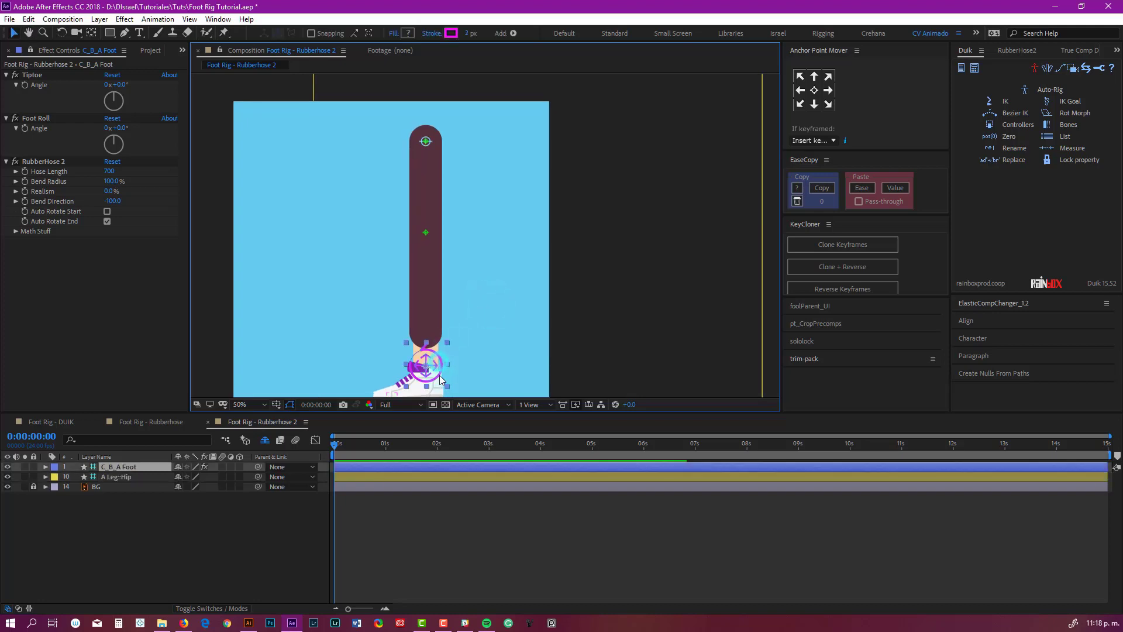
left_click_drag(430, 374, 380, 242)
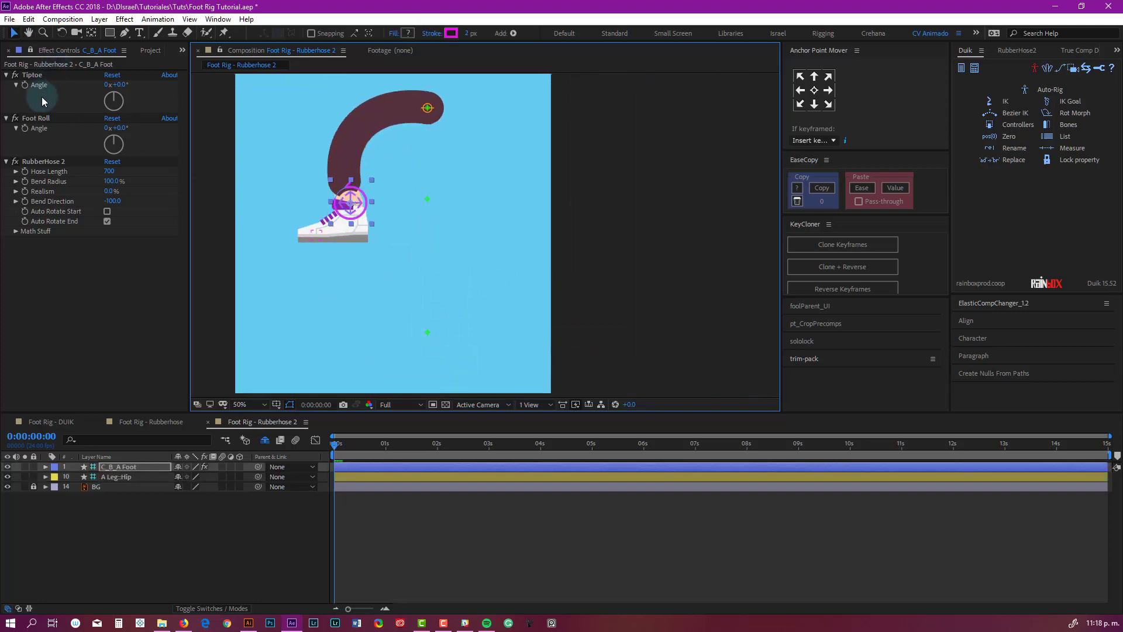
key("ctrl+z")
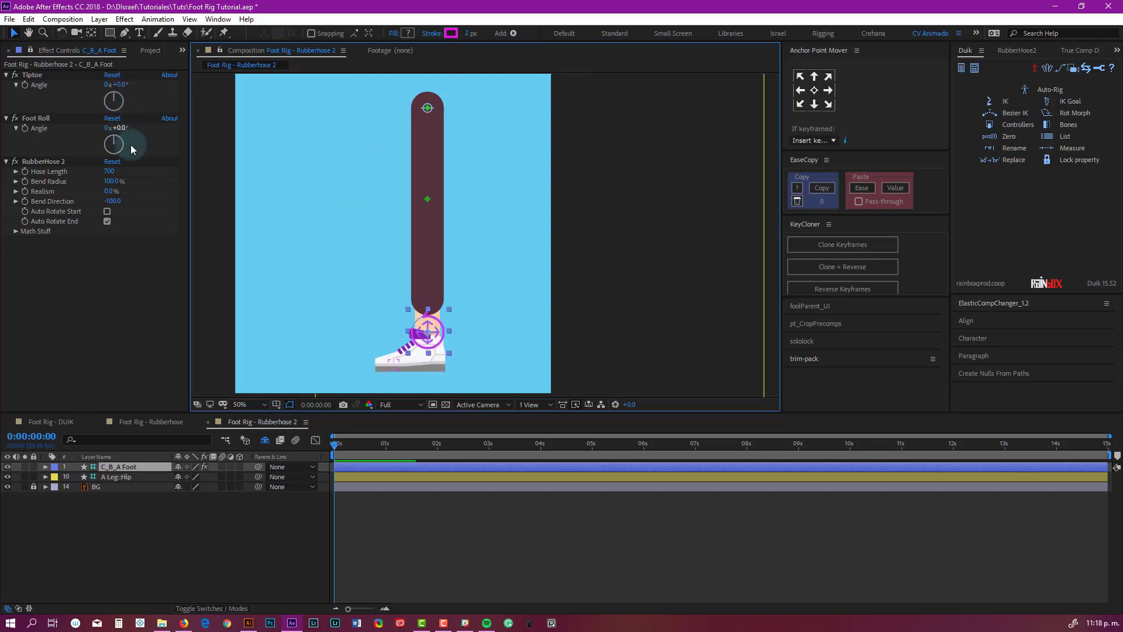
- Test the Foot Roll on C_B_A Foot with an angle of -30°, undo the change and deselect the layer
left_click(46, 162)
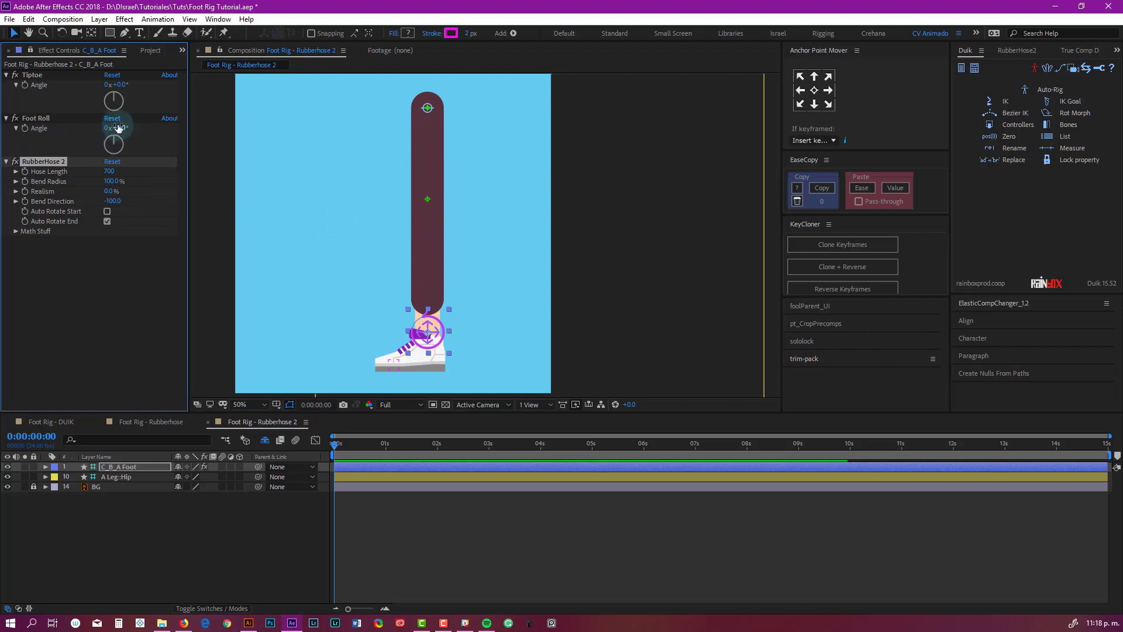
mouse_move(117, 125)
left_mouse_down()
mouse_move(138, 122)
mouse_move(108, 129)
left_mouse_up()
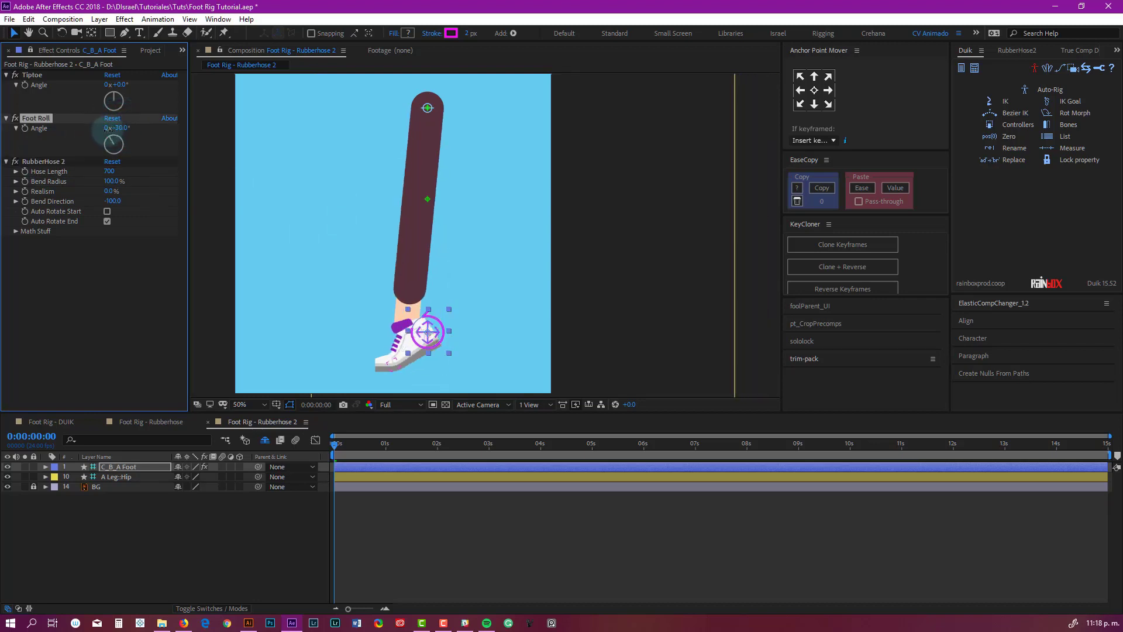
key("ctrl+z")
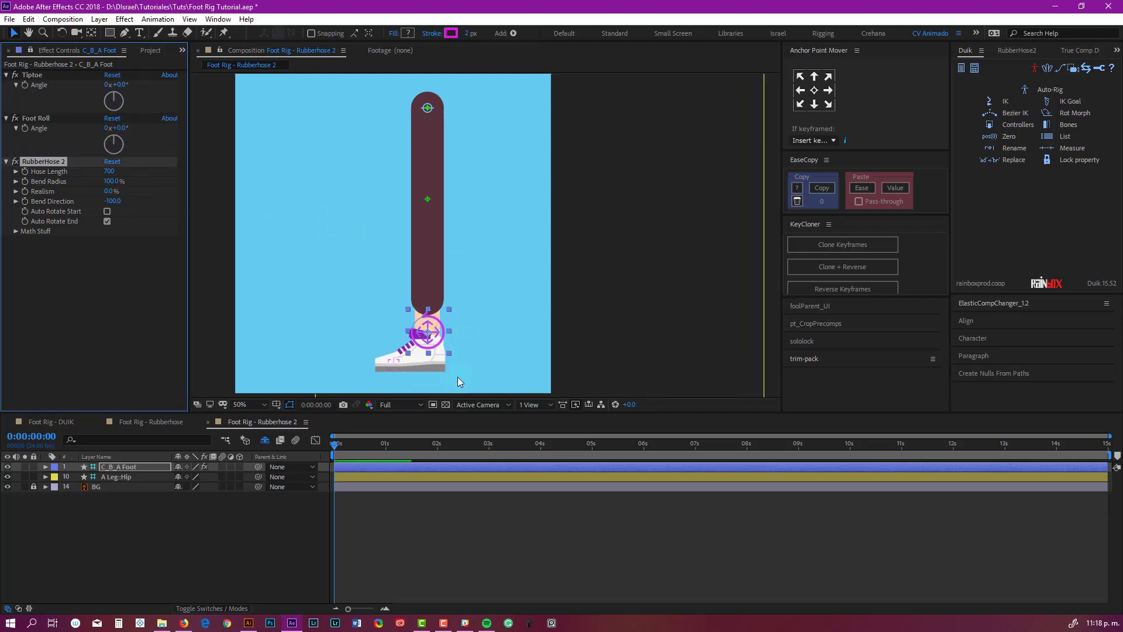
left_click(253, 524)
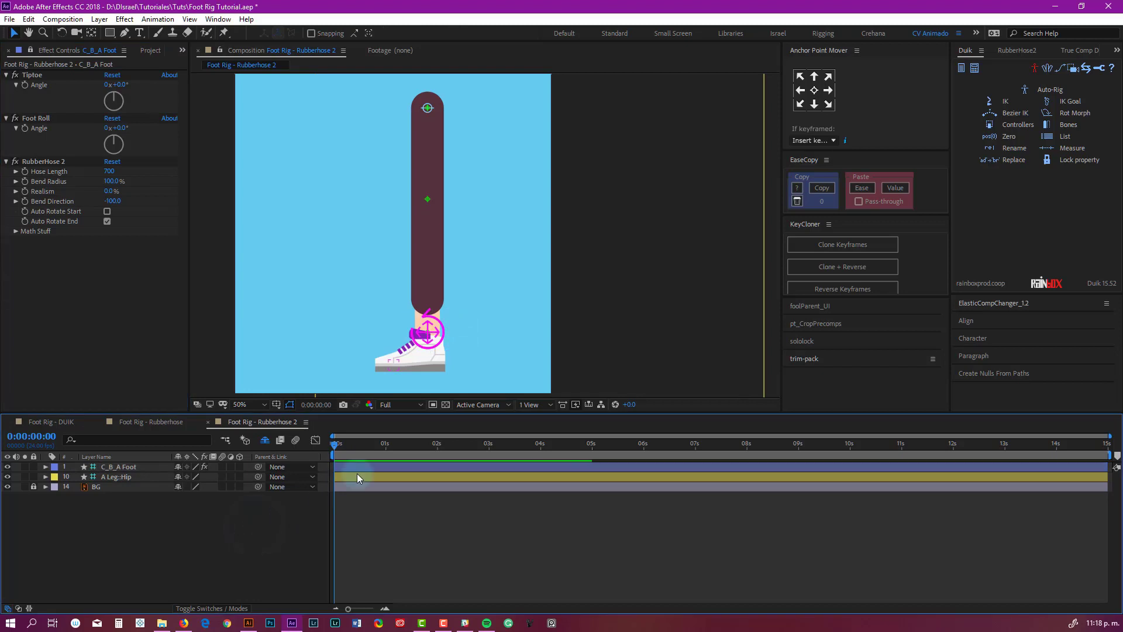
left_click_drag(386, 276, 453, 260)
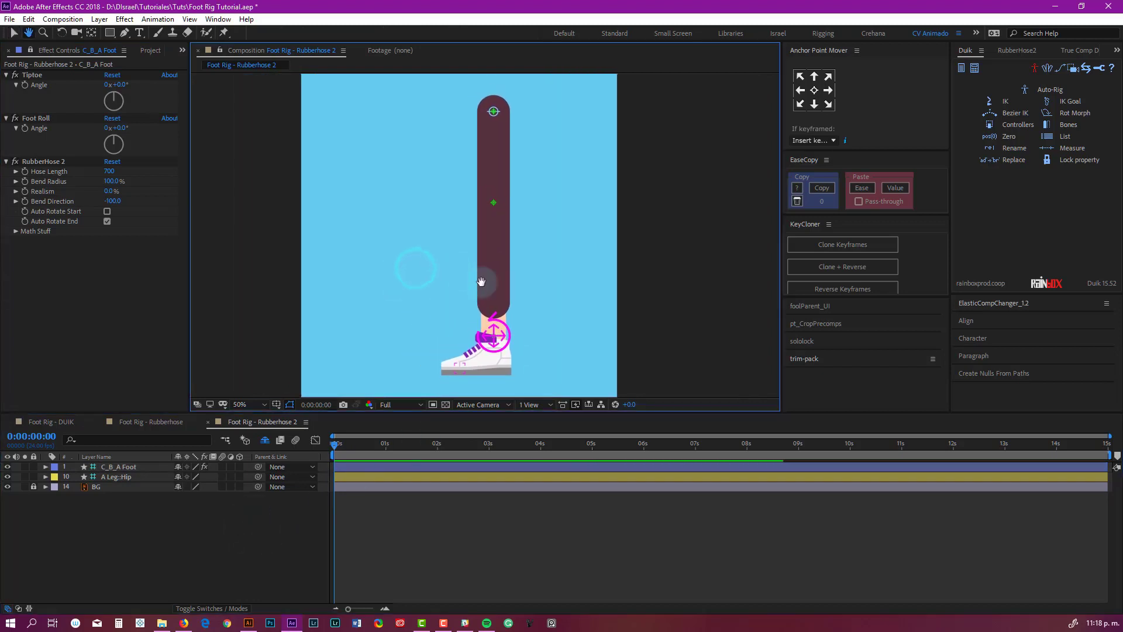
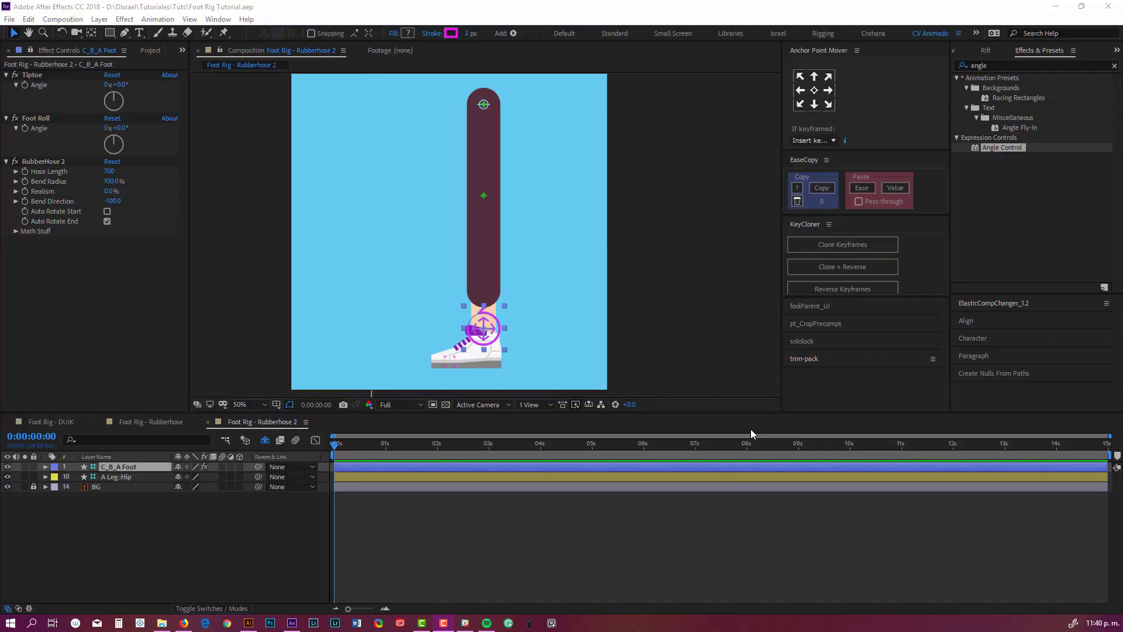
- Reveal the shy layers, unlock the A Shoe layer and examine its parent link
left_click(265, 442)
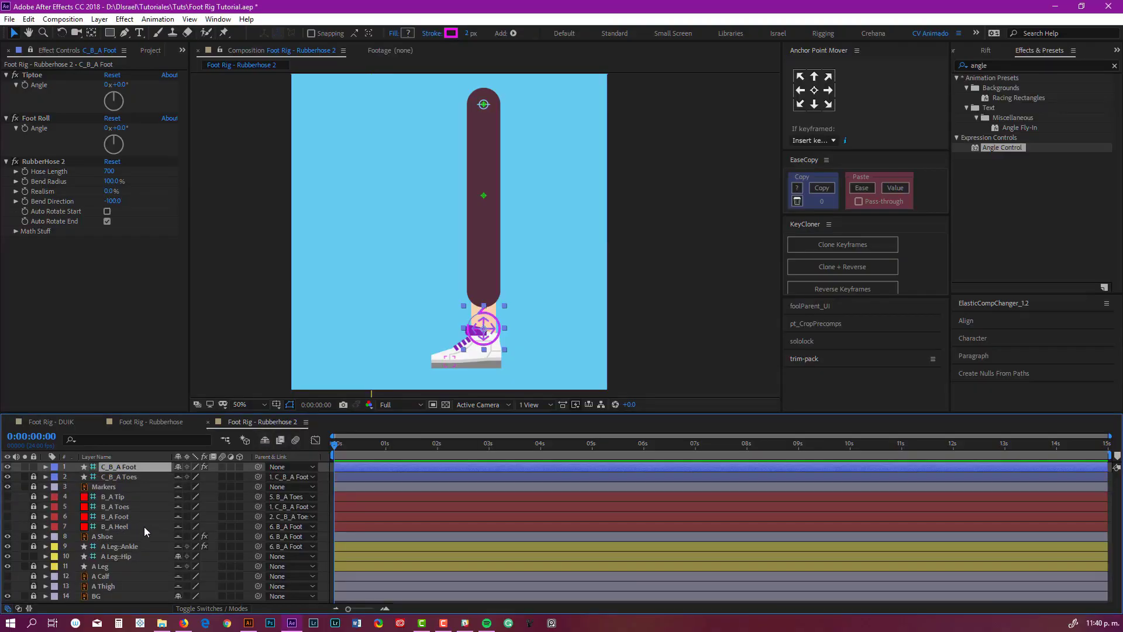
left_click(107, 537)
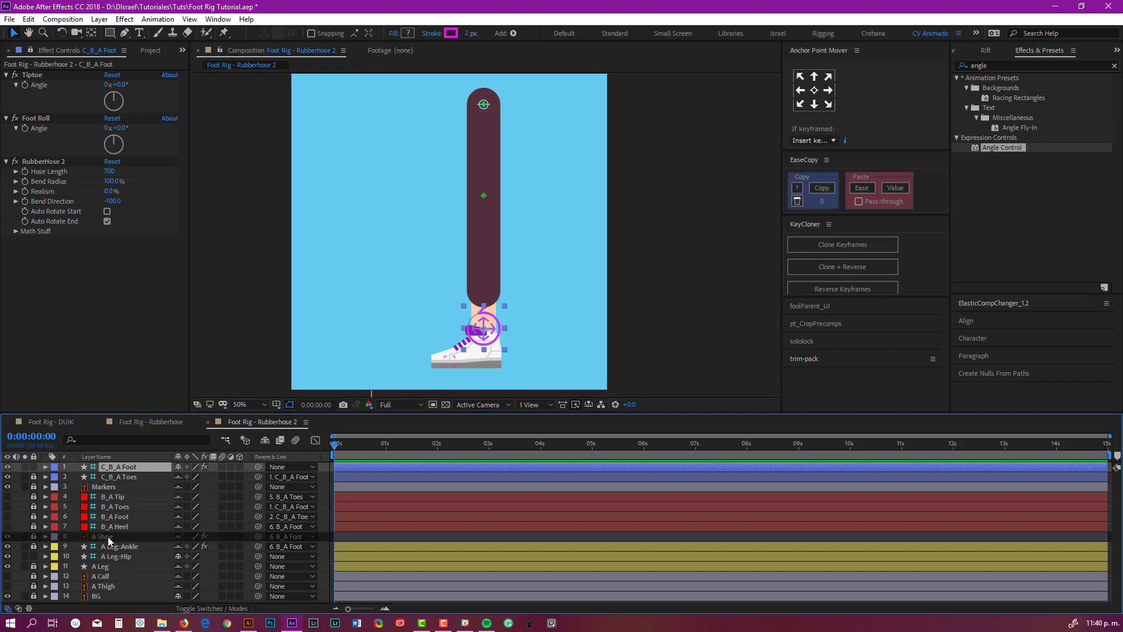
left_click(34, 536)
left_click(101, 537)
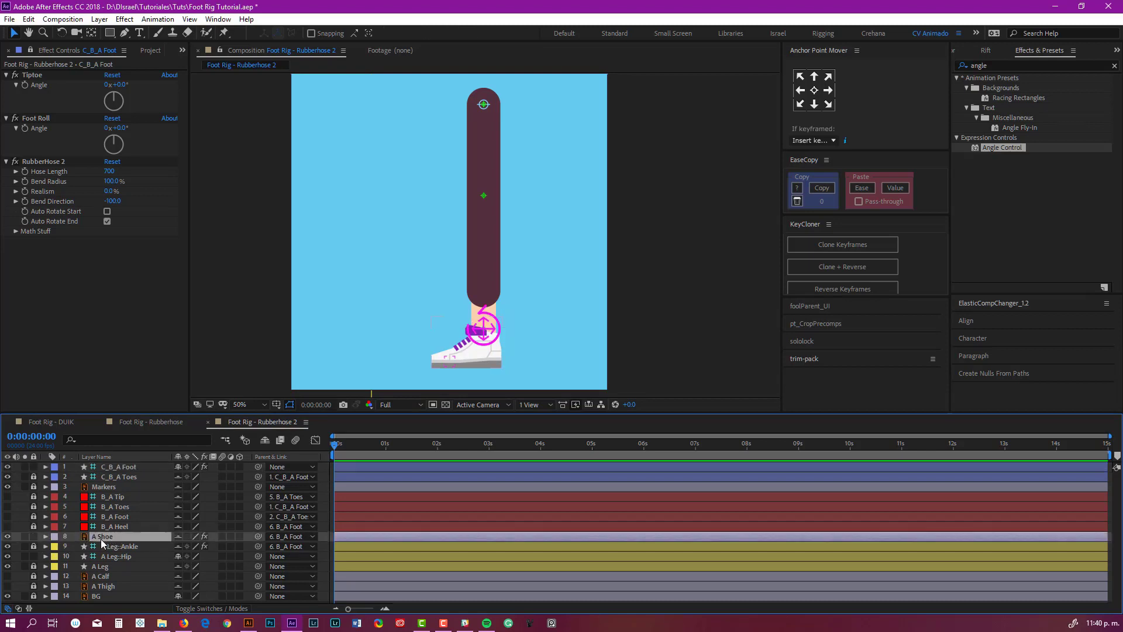
scroll(517, 352, "up", 2)
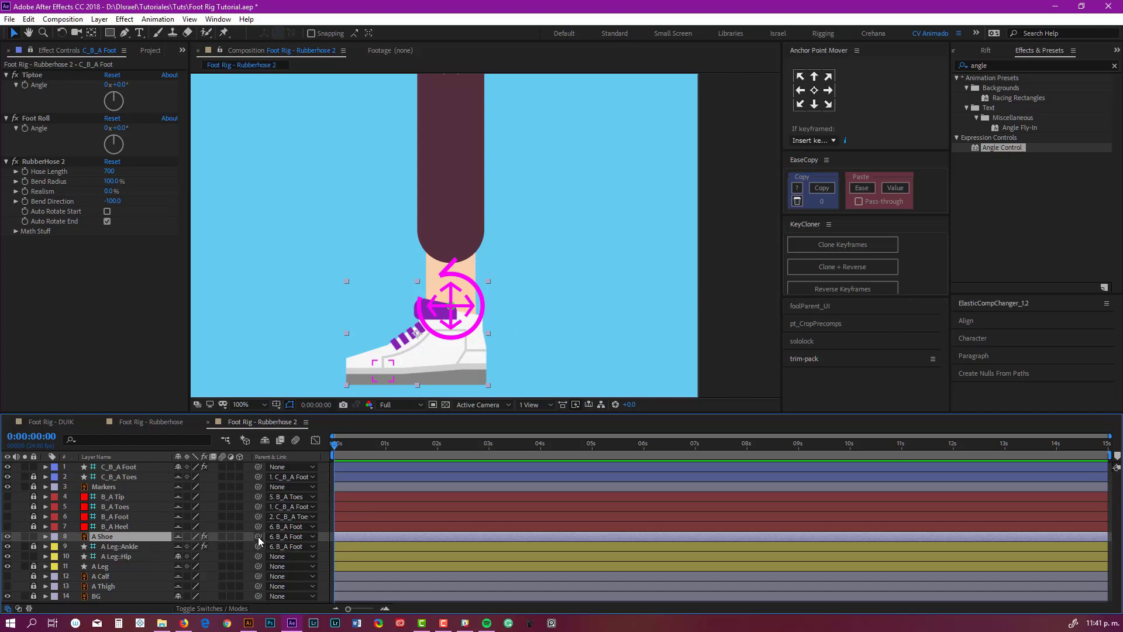
left_click_drag(122, 519, 123, 524)
- Test the shoe's parenting by raising C_B_A Foot, undo the move and hide the shy layers again
left_click_drag(455, 318, 440, 254)
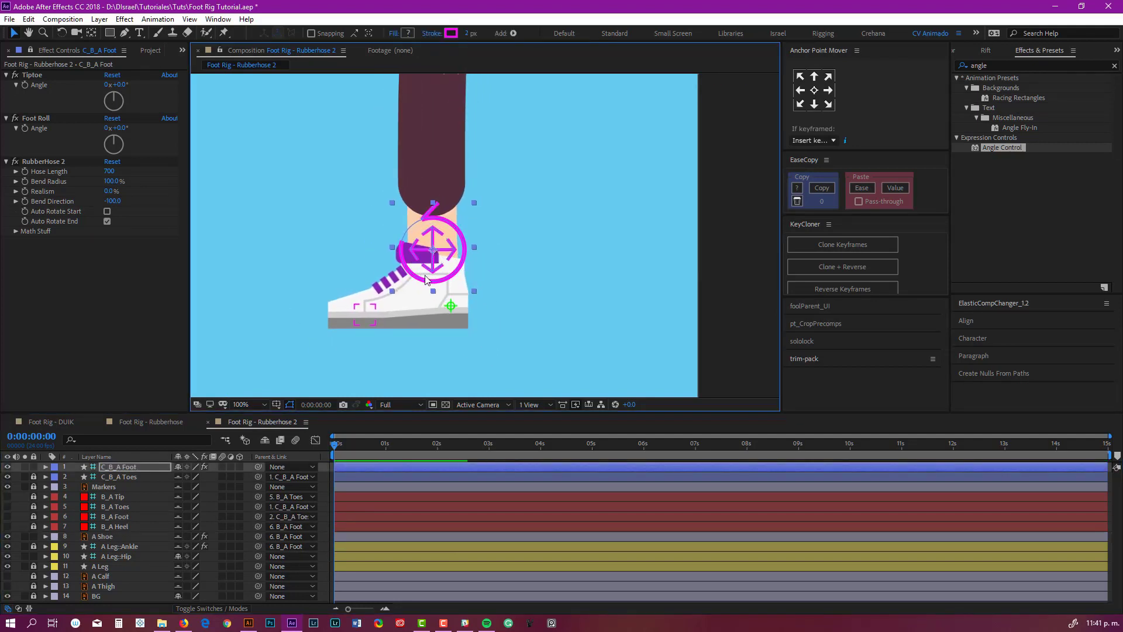
key("ctrl+z")
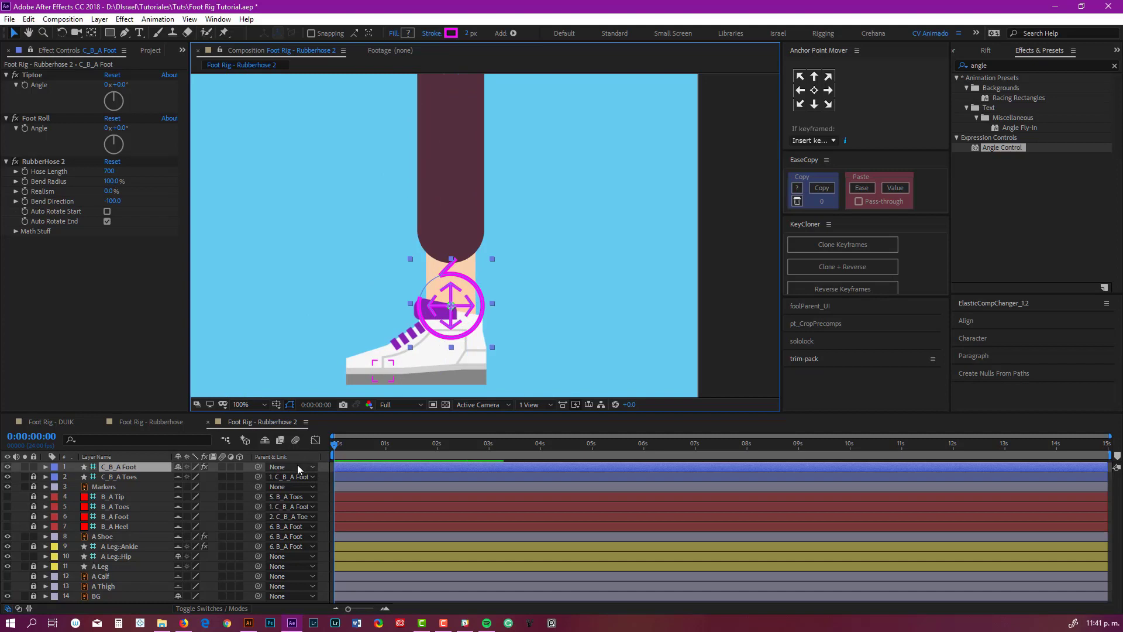
left_click(264, 440)
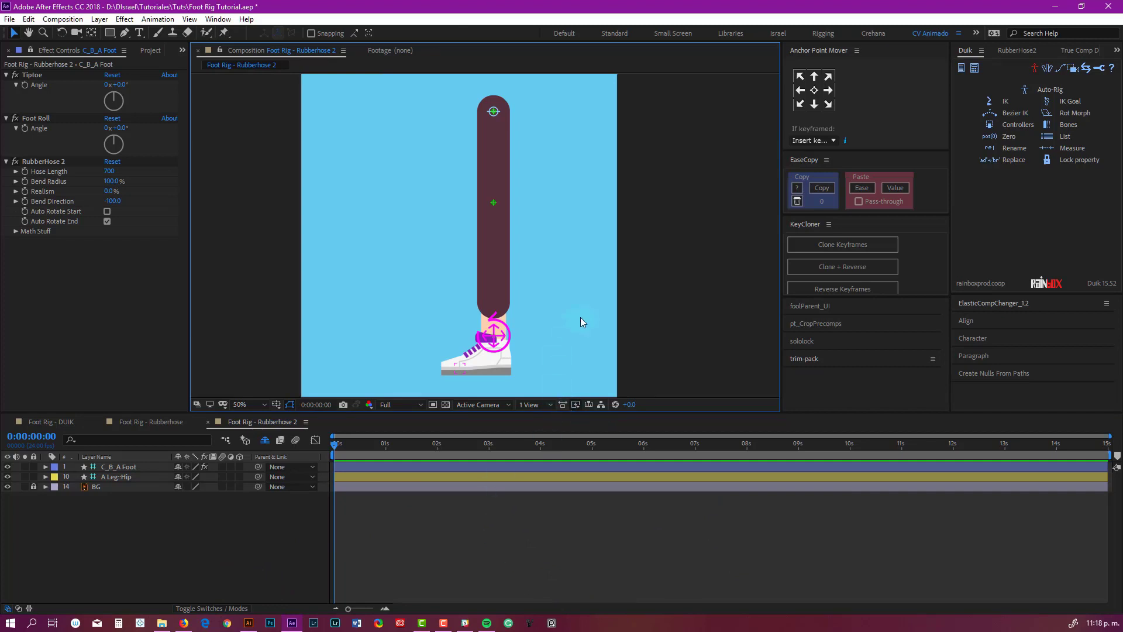
- Switch to the Instagram profile in the browser and look through its posts, opening and closing the running superhero animation
key("alt+Tab")
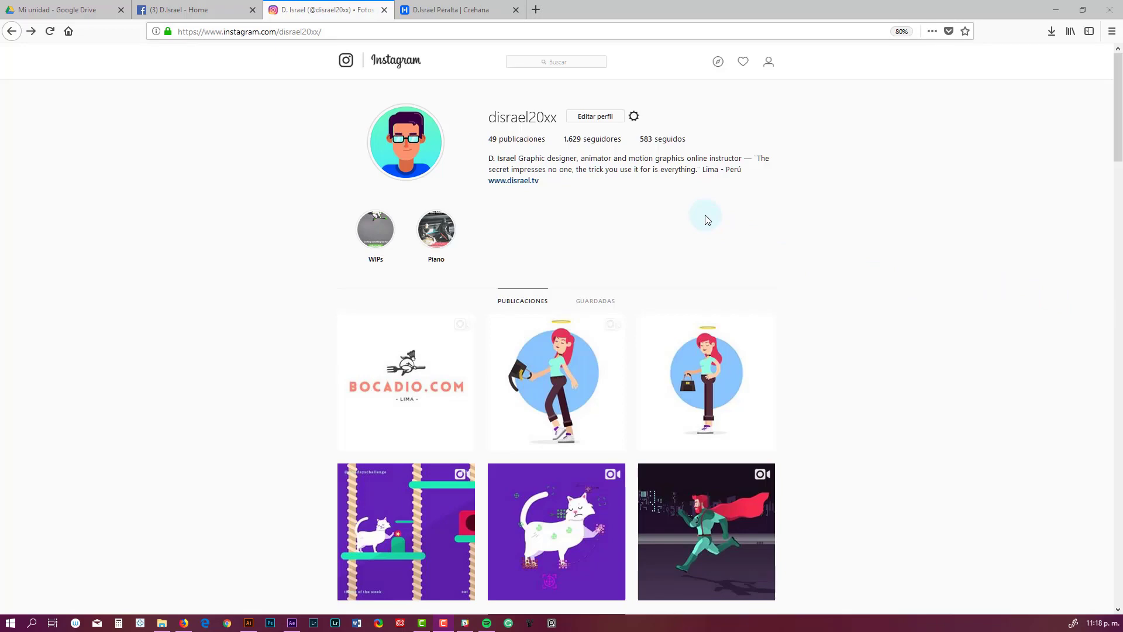
scroll(705, 286, "down", 6)
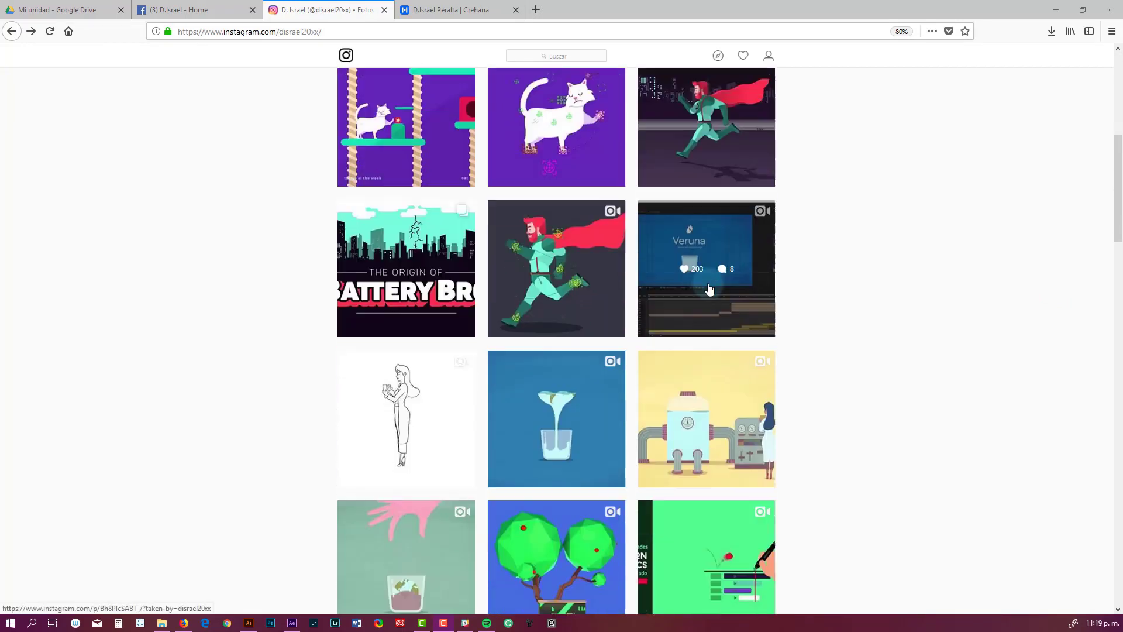
scroll(761, 283, "up", 1)
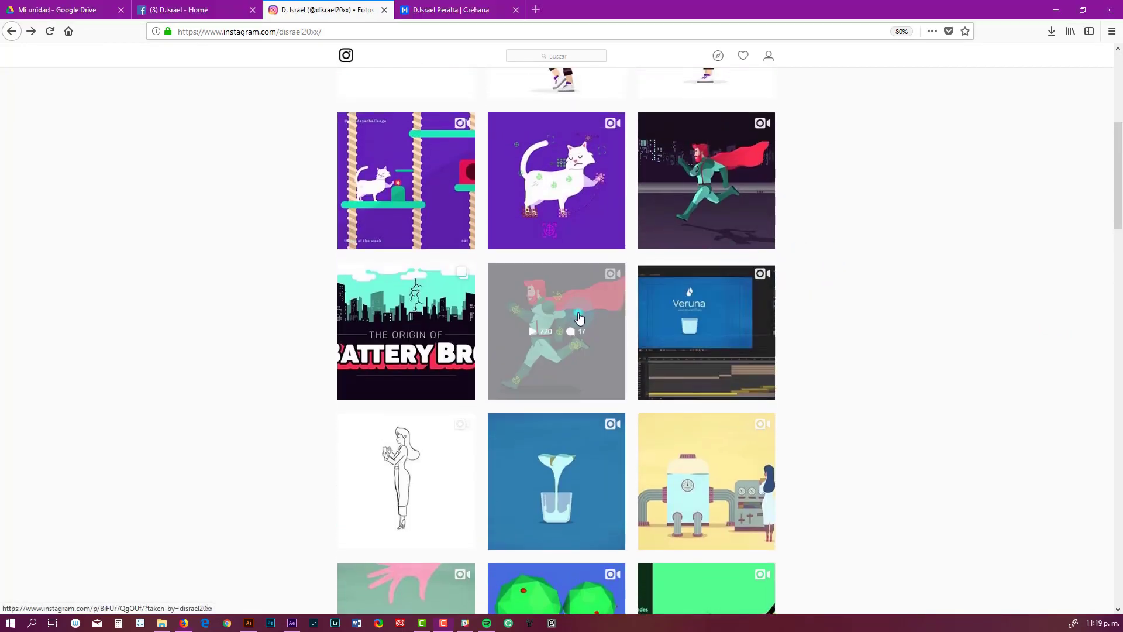
left_click(579, 318)
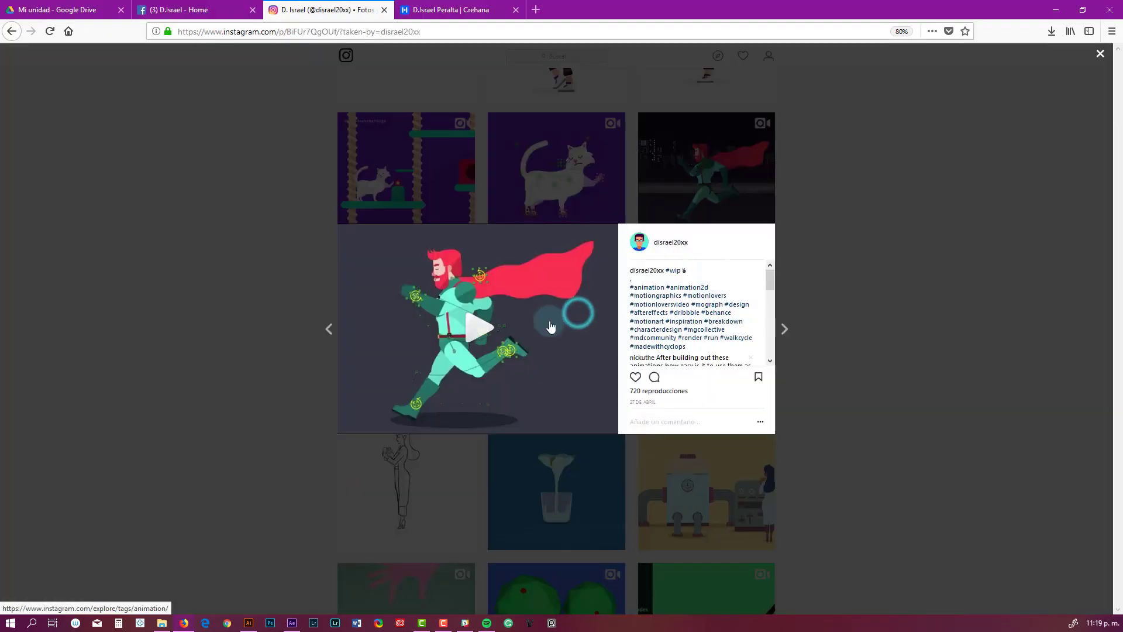
left_click(900, 317)
scroll(901, 324, "up", 2)
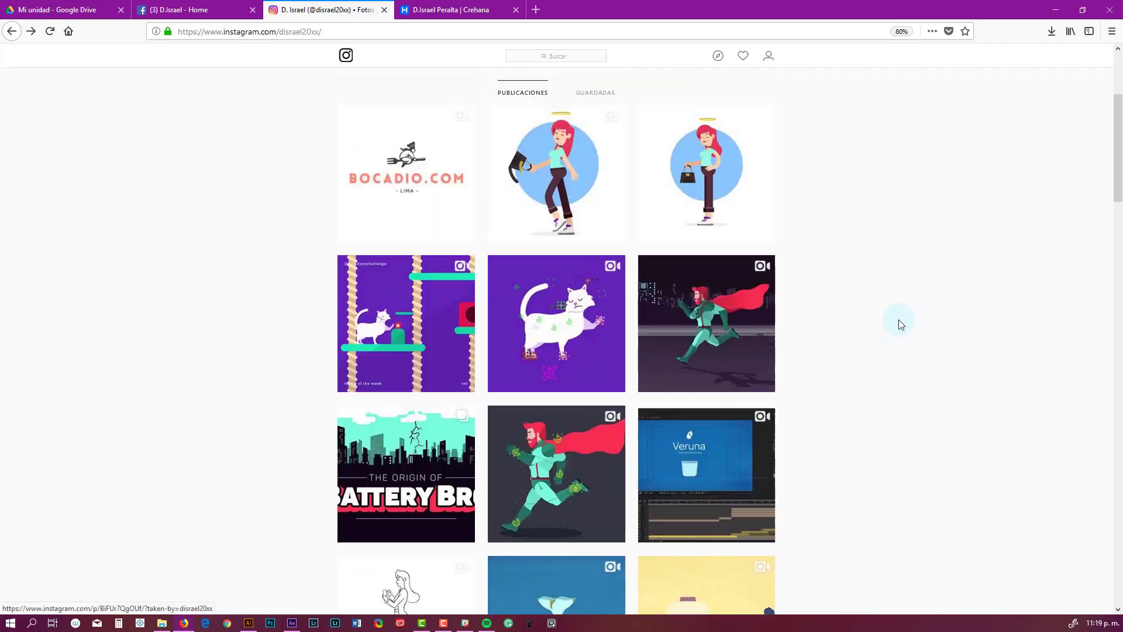
scroll(901, 323, "up", 3)
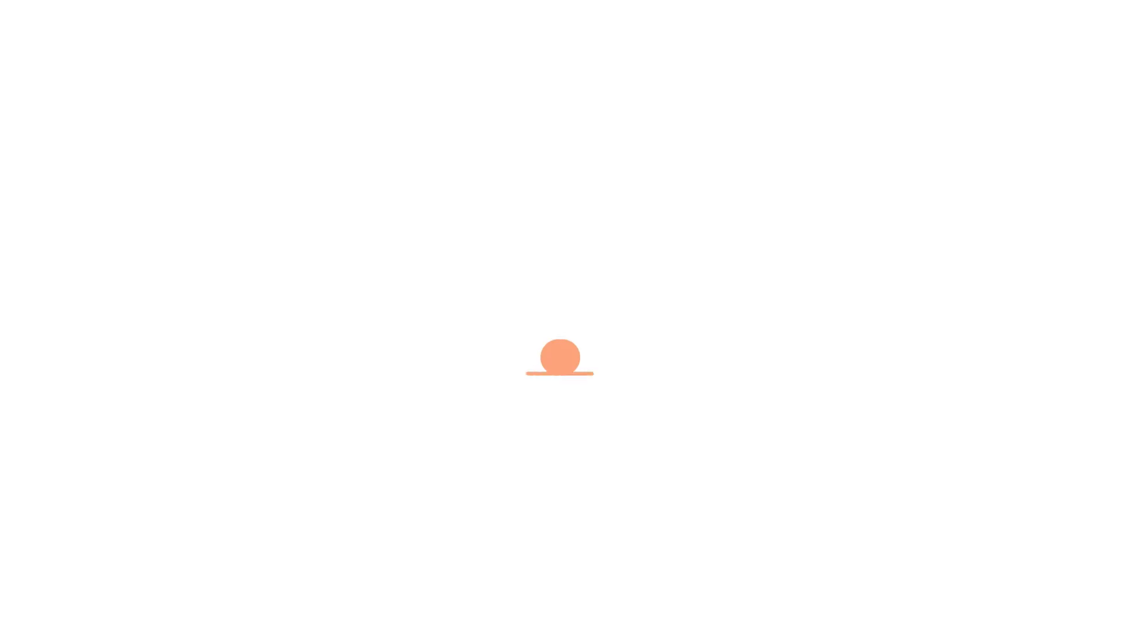